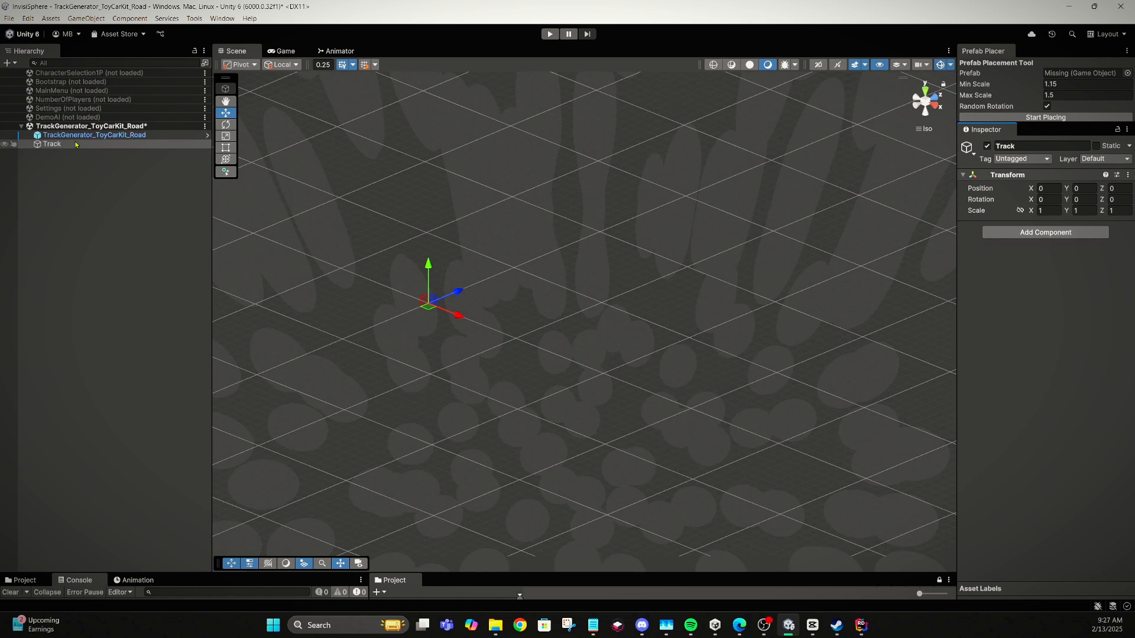
# - Duplicate the Track object so that exactly nine numbered copies are kept beneath the original
pyautogui.rightClick(75, 147)
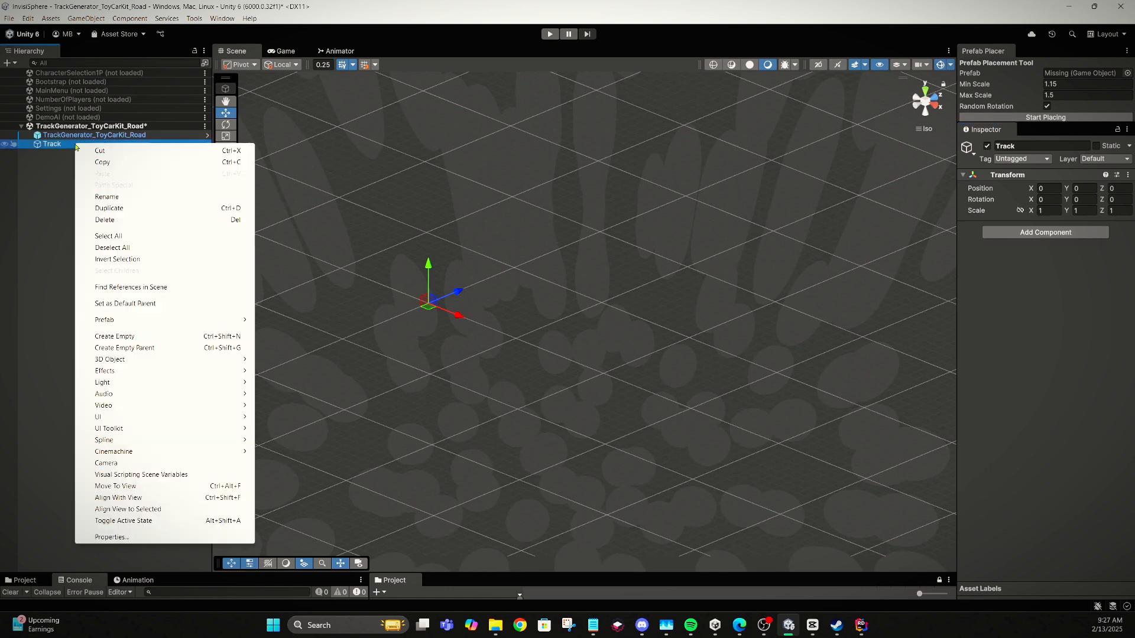
pyautogui.click(58, 150)
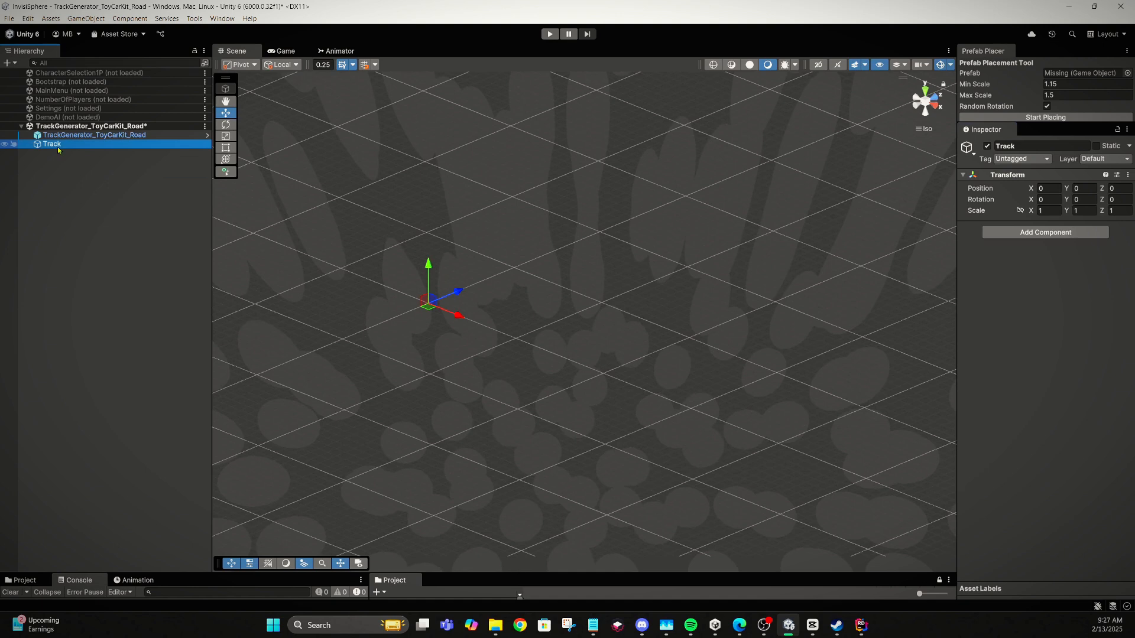
pyautogui.hotkey('ctrl', 'd')
pyautogui.hotkey('ctrl', 'd')
pyautogui.hotkey('ctrl', 'd')
pyautogui.hotkey('ctrl', 'd')
pyautogui.hotkey('ctrl', 'd')
pyautogui.hotkey('ctrl', 'd')
pyautogui.hotkey('ctrl', 'd')
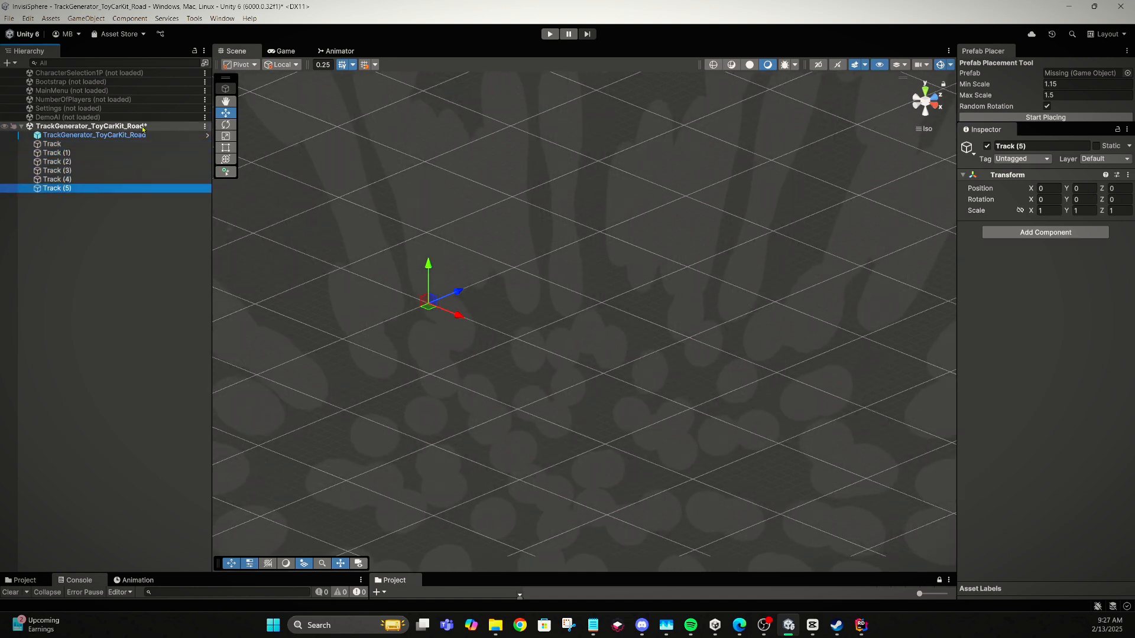
pyautogui.hotkey('ctrl', 'd')
pyautogui.hotkey('ctrl', 'd')
pyautogui.hotkey('ctrl', 'd')
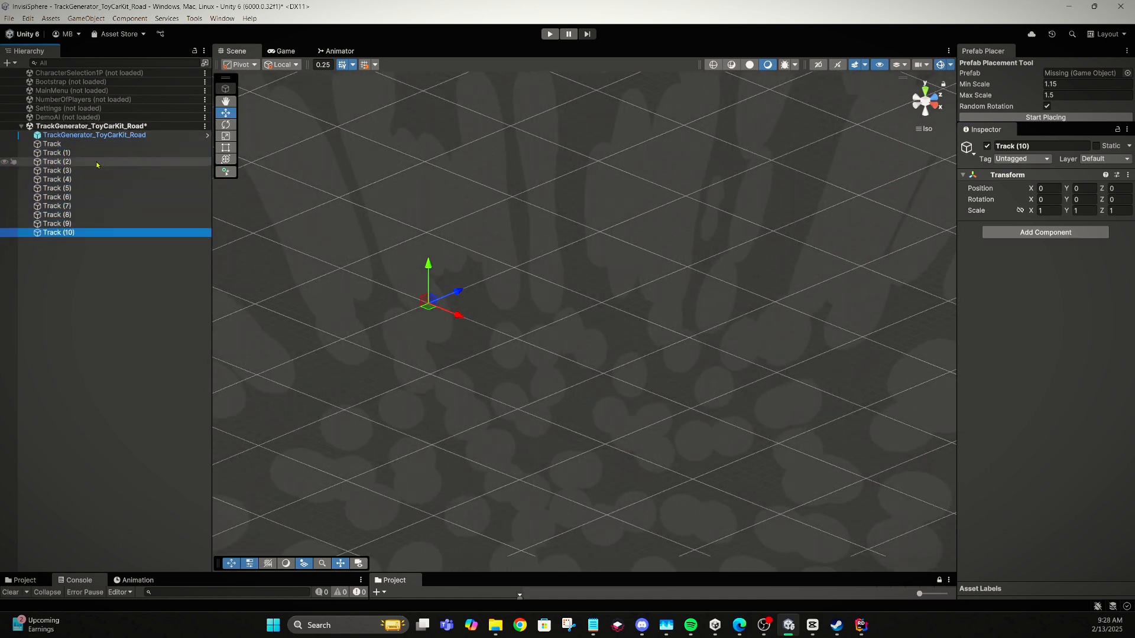
pyautogui.press('Delete')
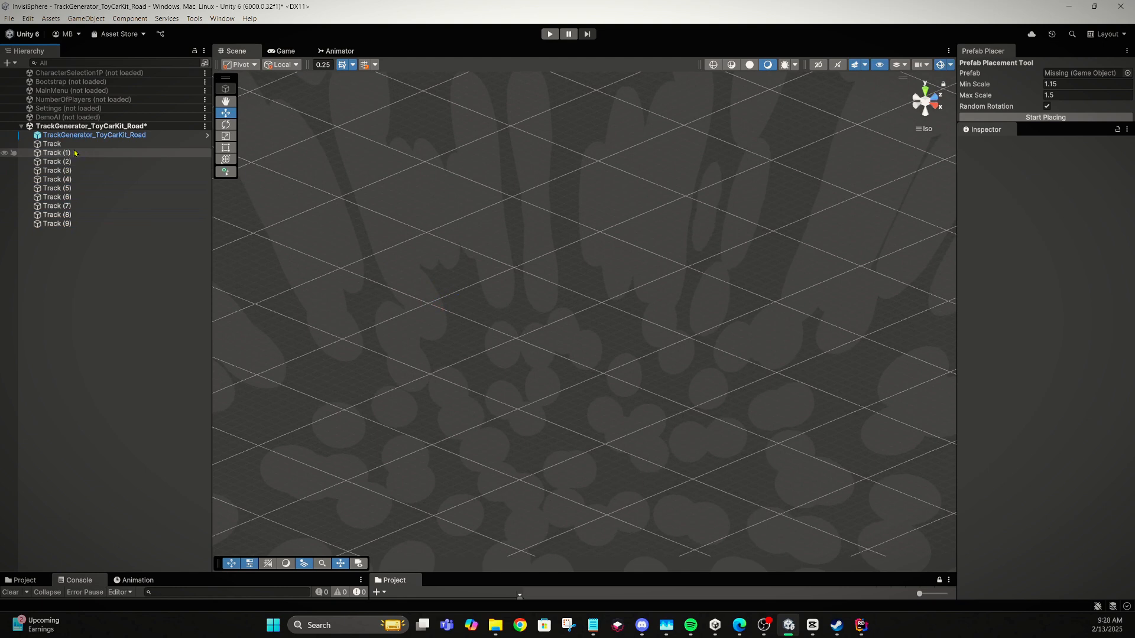
# - Deactivate all nine numbered Track copies together, leaving the original Track active
pyautogui.click(75, 153)
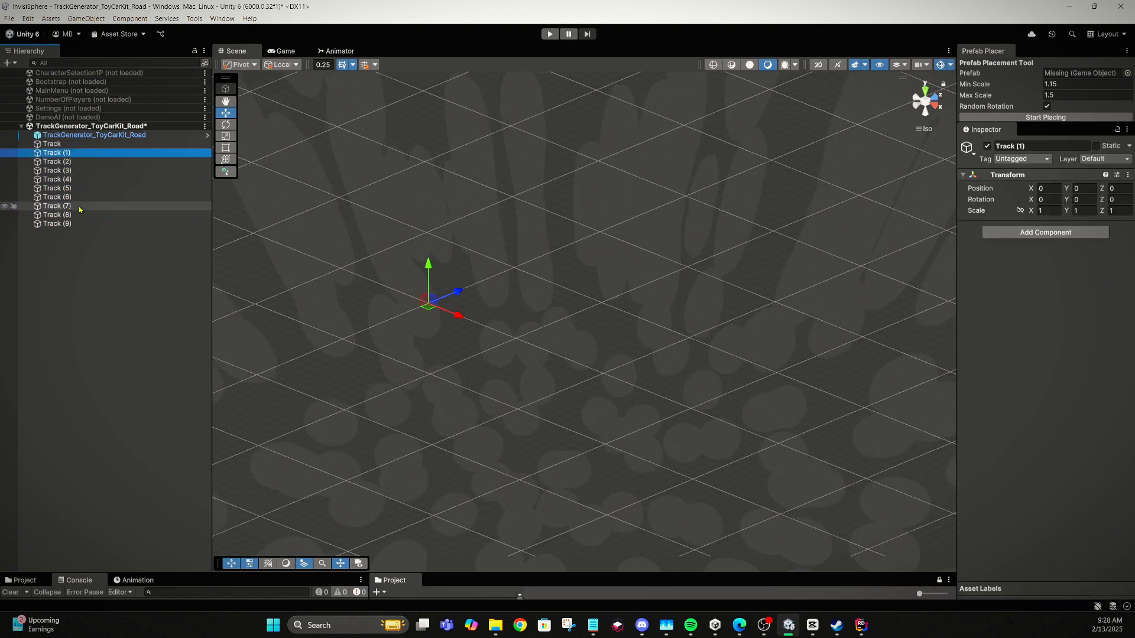
pyautogui.keyDown('shift'); pyautogui.click(86, 224); pyautogui.keyUp('shift')
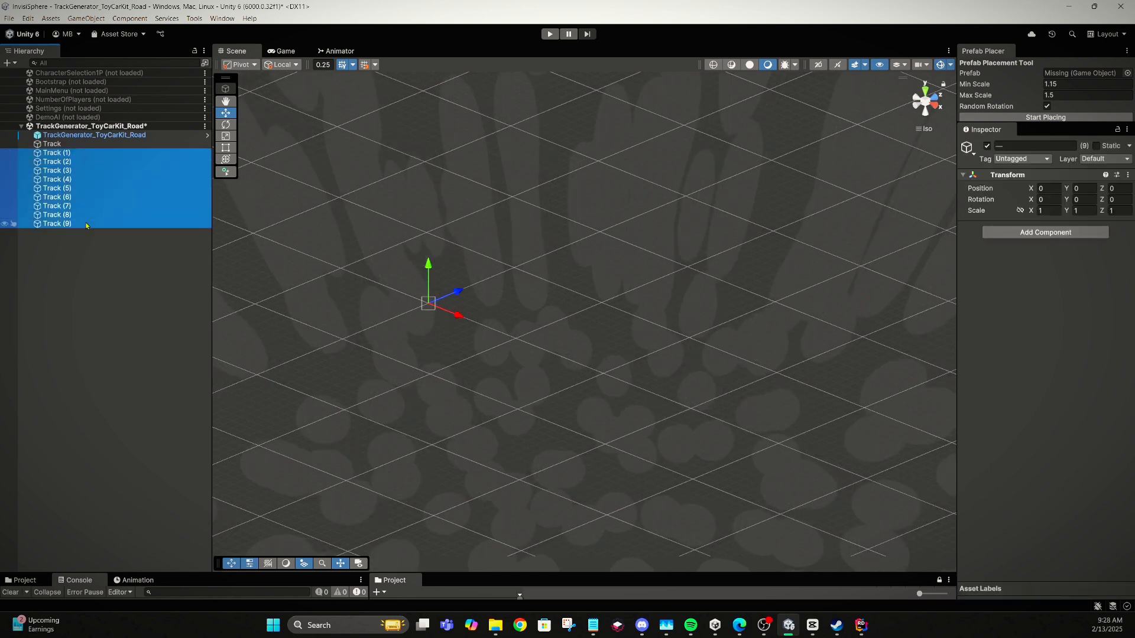
pyautogui.click(988, 146)
pyautogui.click(85, 269)
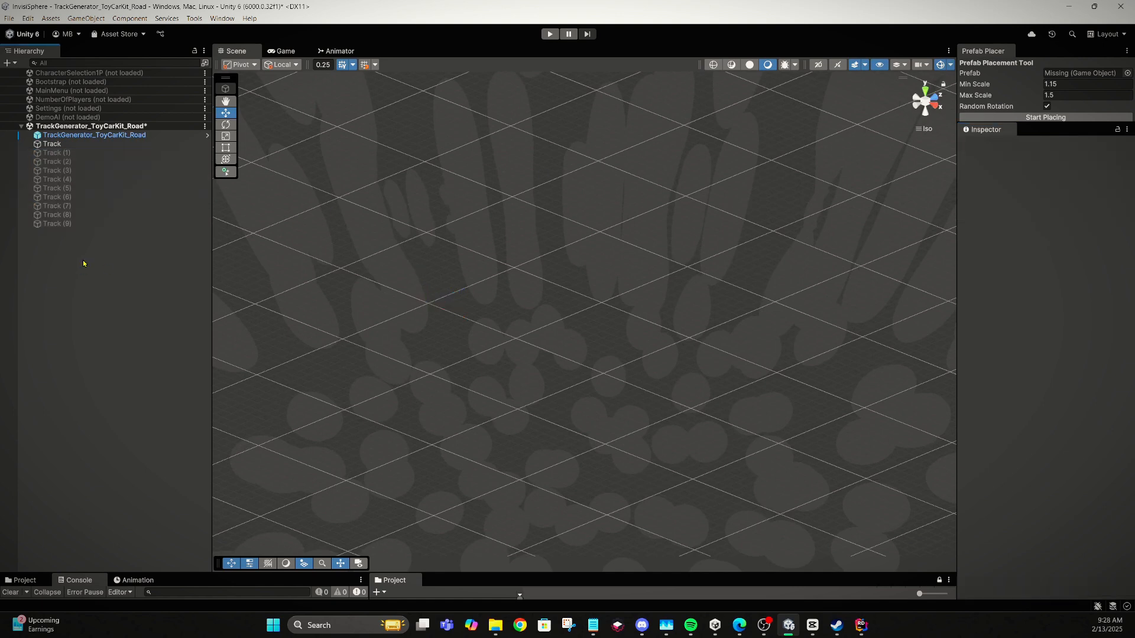
# - Assign the original Track object as the Track Parent of TrackGenerator_ToyCarKit_Road
pyautogui.click(83, 135)
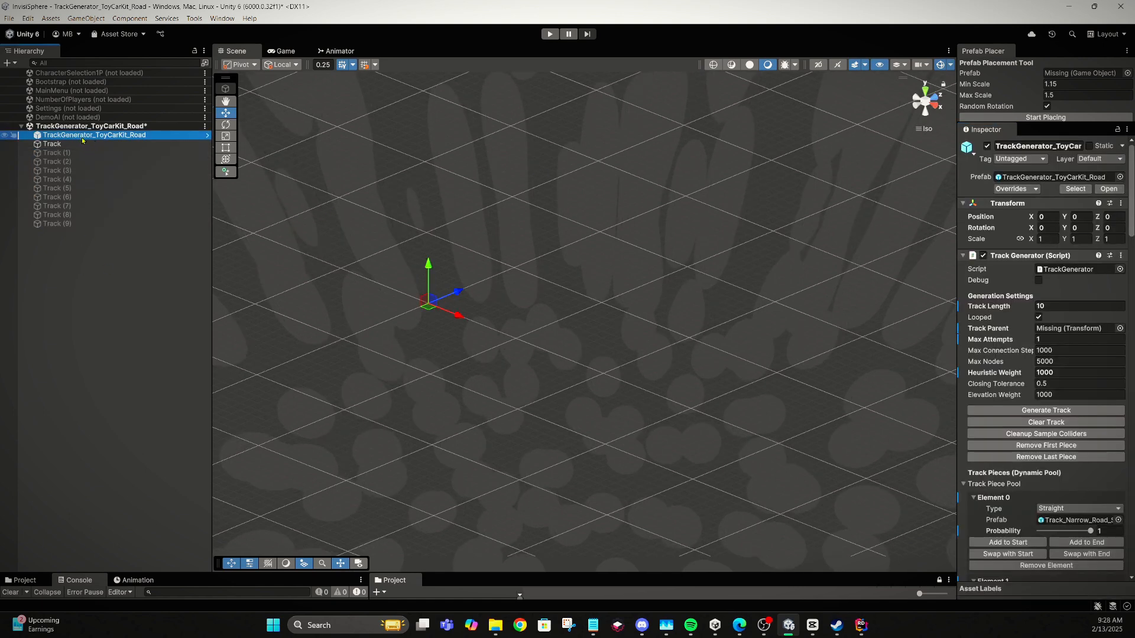
pyautogui.click(1120, 328)
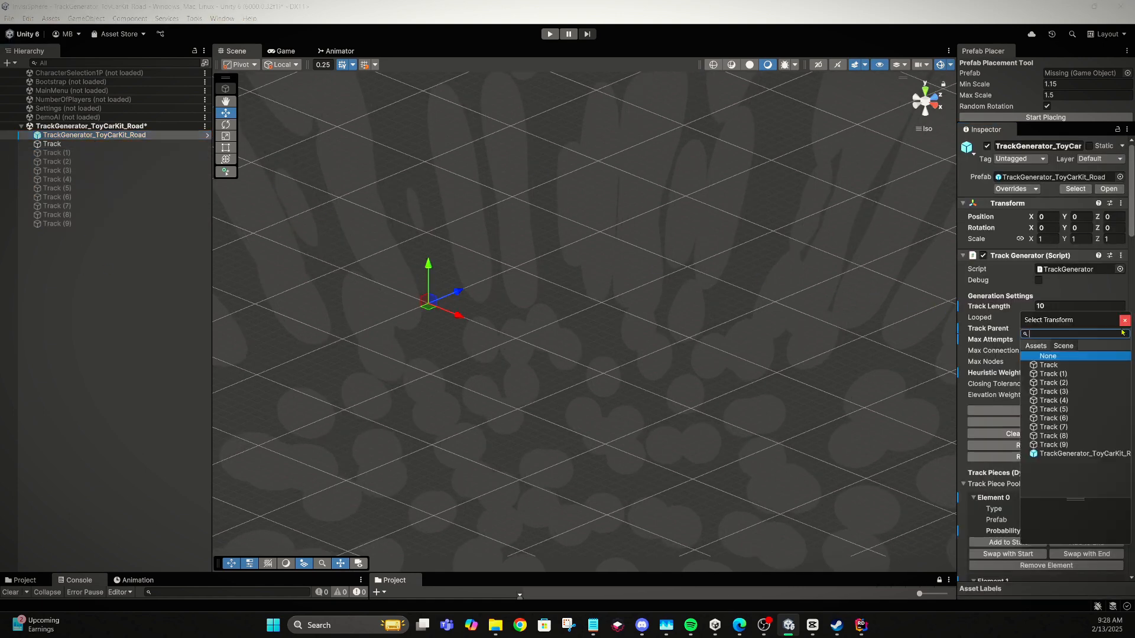
pyautogui.doubleClick(1069, 365)
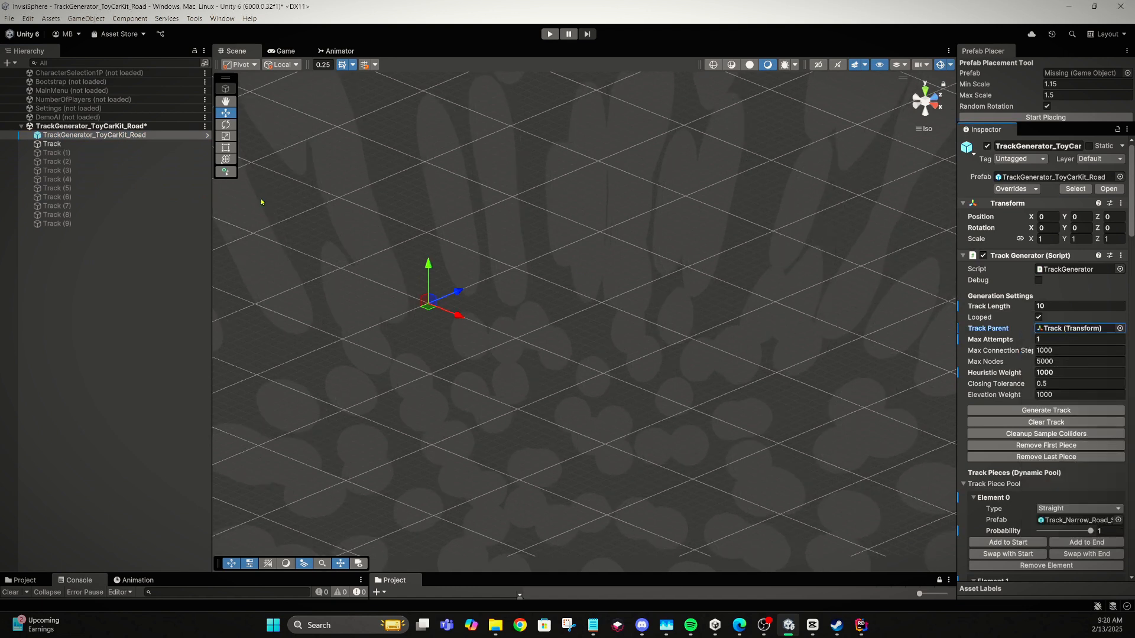
# - Show the track generator's Track Piece Pool and widen the Inspector so the full prefab names can be read
pyautogui.click(57, 145)
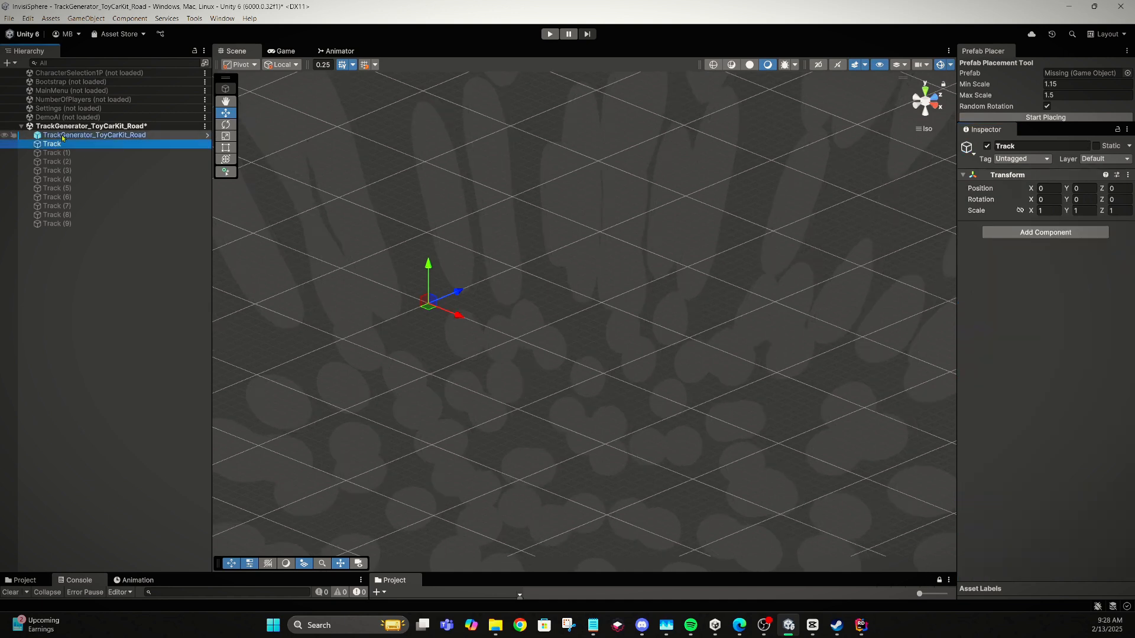
pyautogui.click(61, 135)
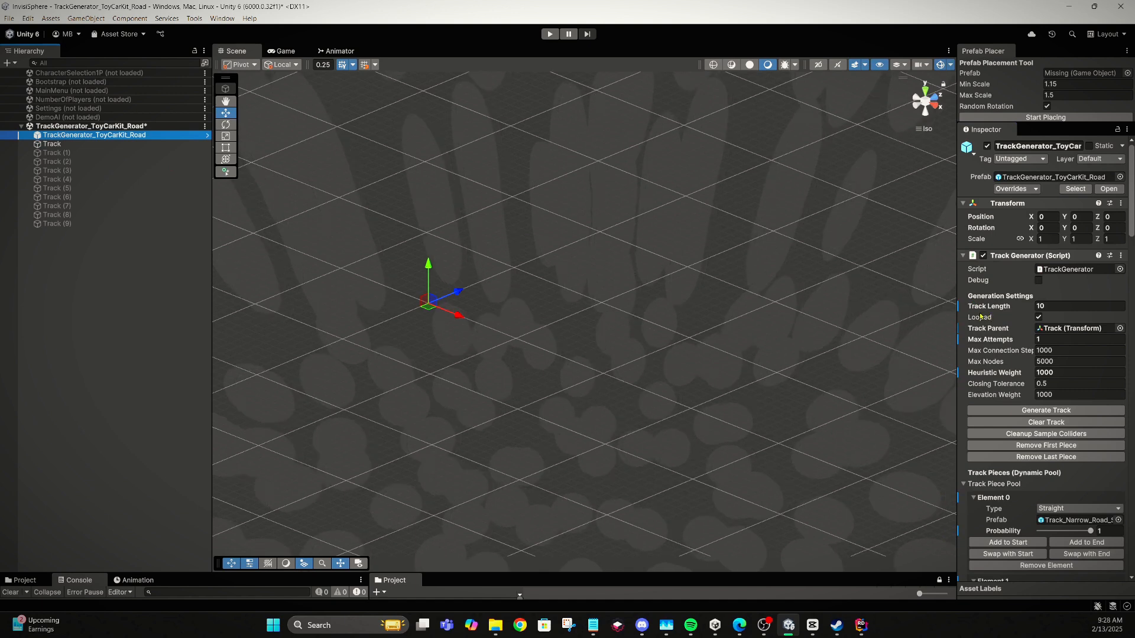
pyautogui.scroll(-5, 1023, 310)
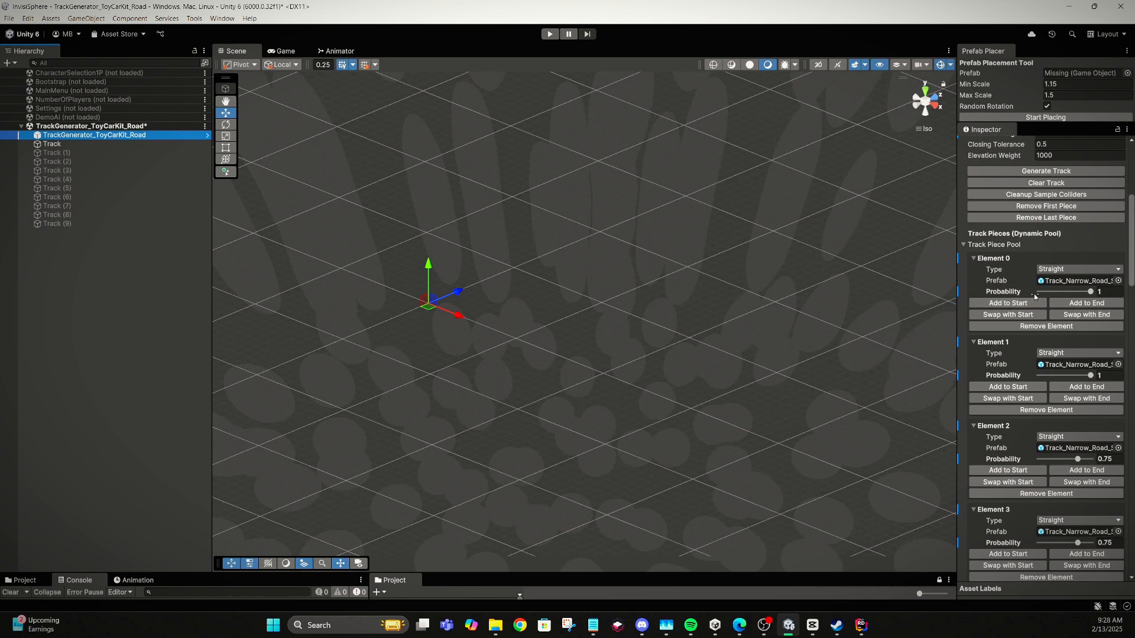
pyautogui.scroll(-1, 1051, 324)
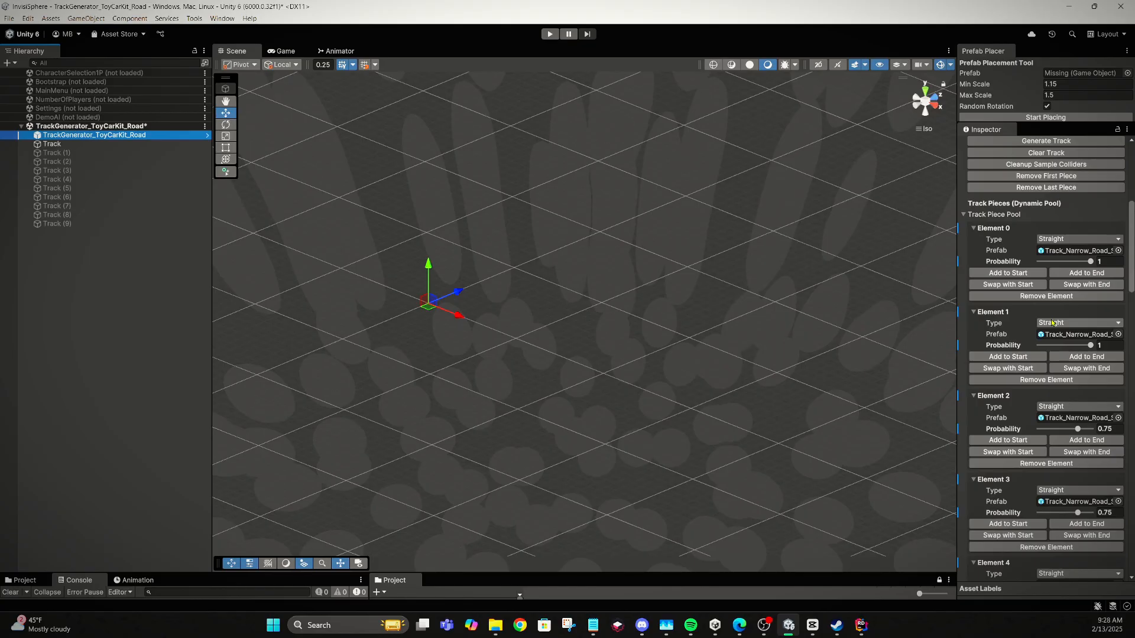
pyautogui.scroll(-1, 1051, 322)
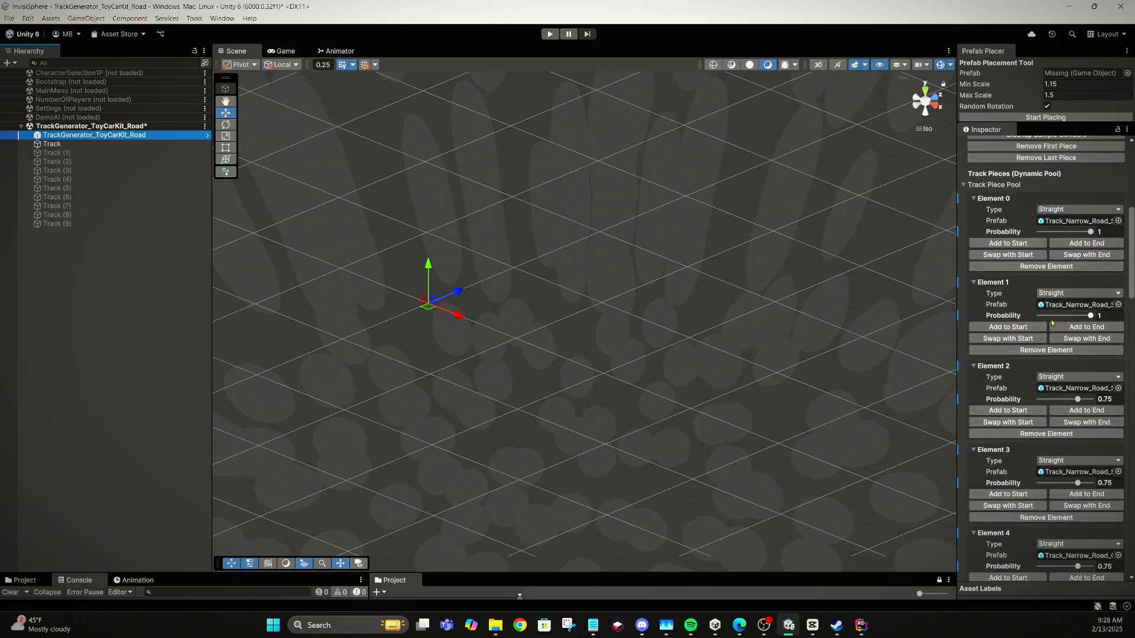
pyautogui.scroll(-1, 1065, 319)
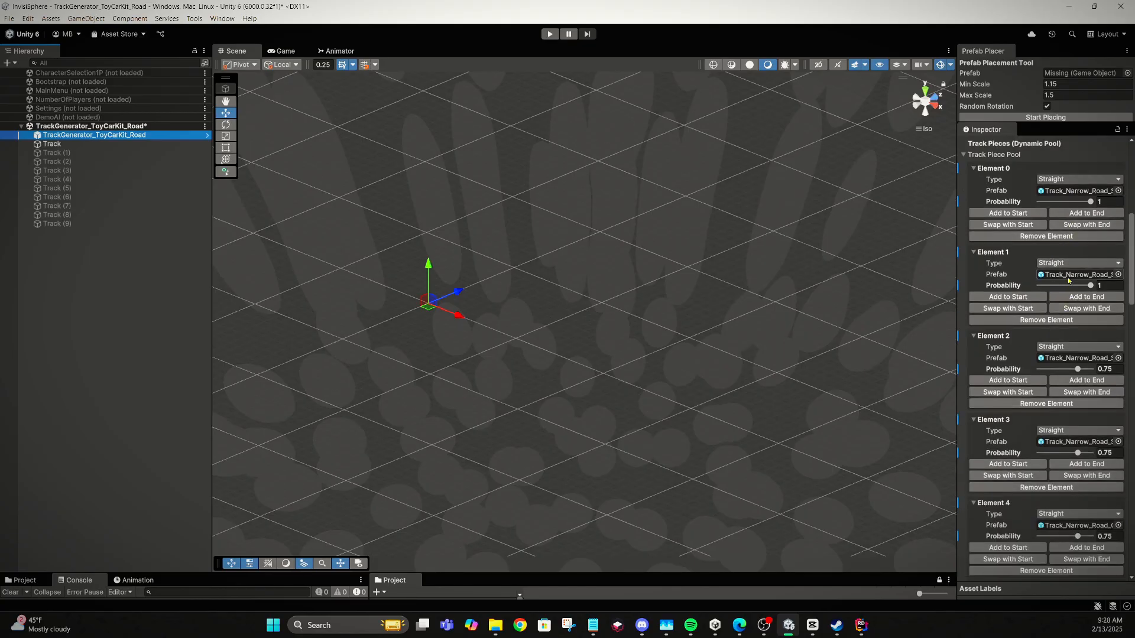
pyautogui.scroll(-1, 1069, 283)
pyautogui.scroll(-1, 1069, 283)
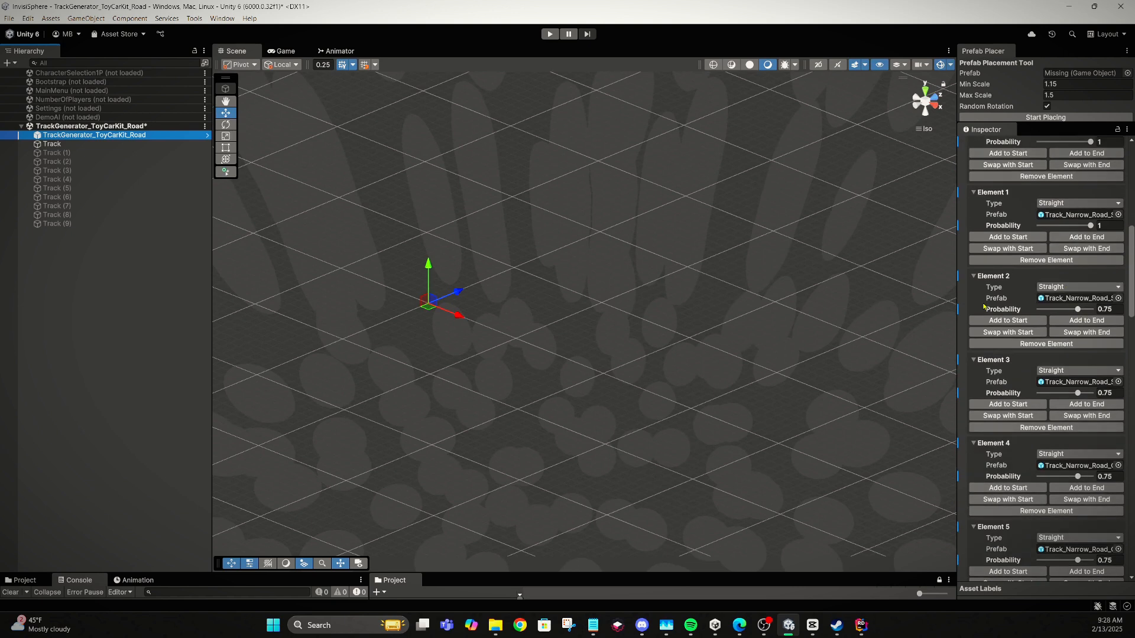
pyautogui.moveTo(956, 301); pyautogui.dragTo(654, 297)
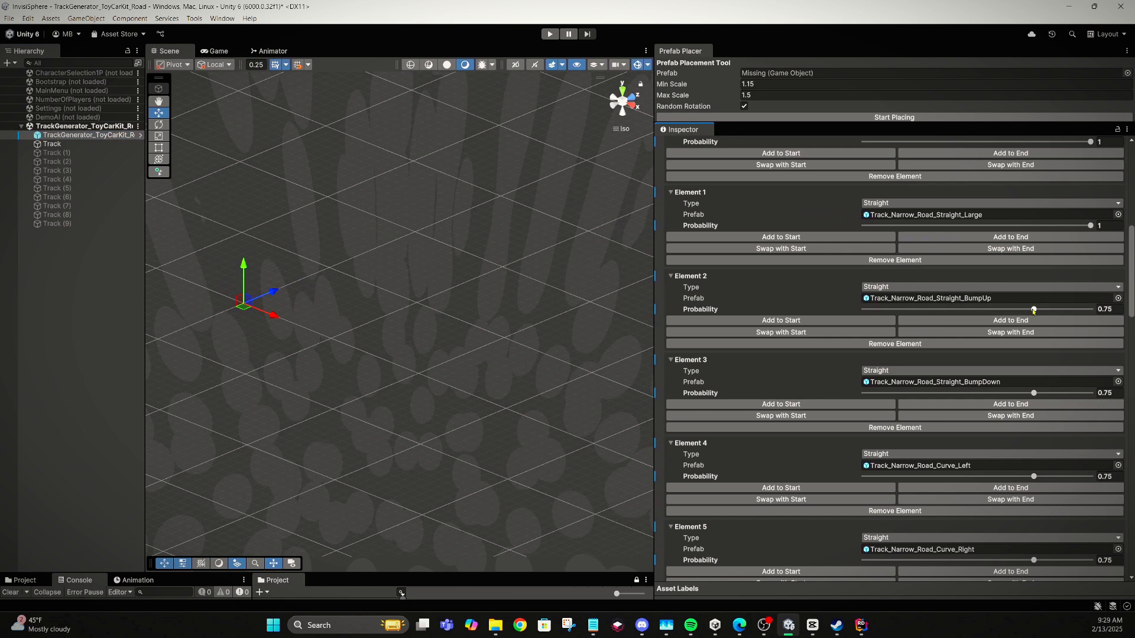
# - Examine the prefabs and probabilities of the straight, curve, loop and left-turn pieces in the Track Piece Pool
pyautogui.scroll(-2, 1024, 391)
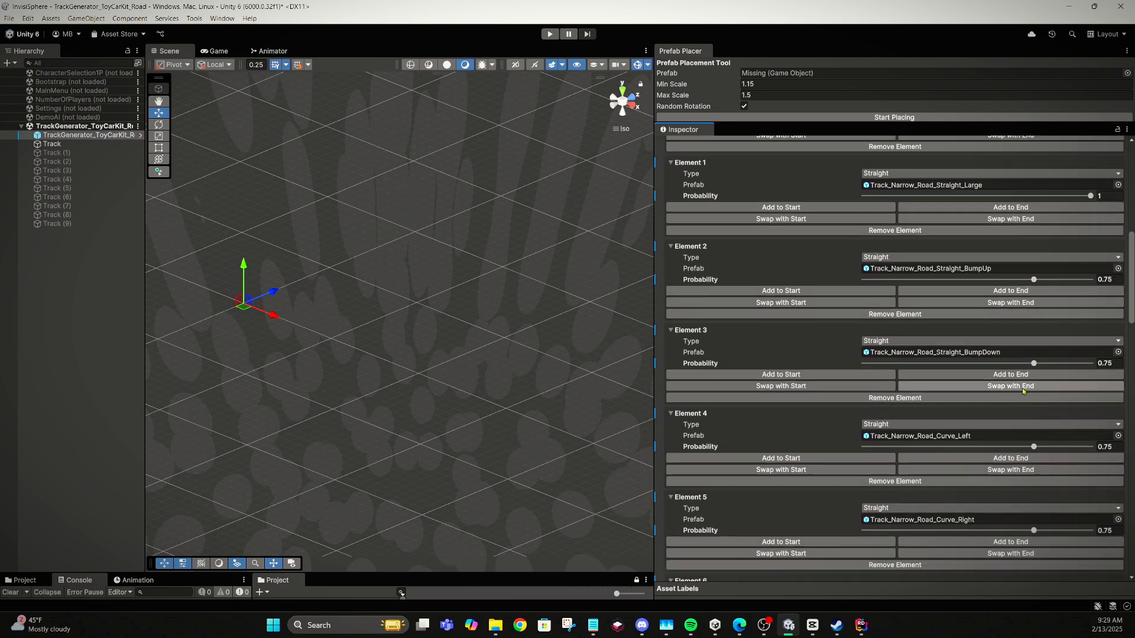
pyautogui.scroll(-1, 1024, 391)
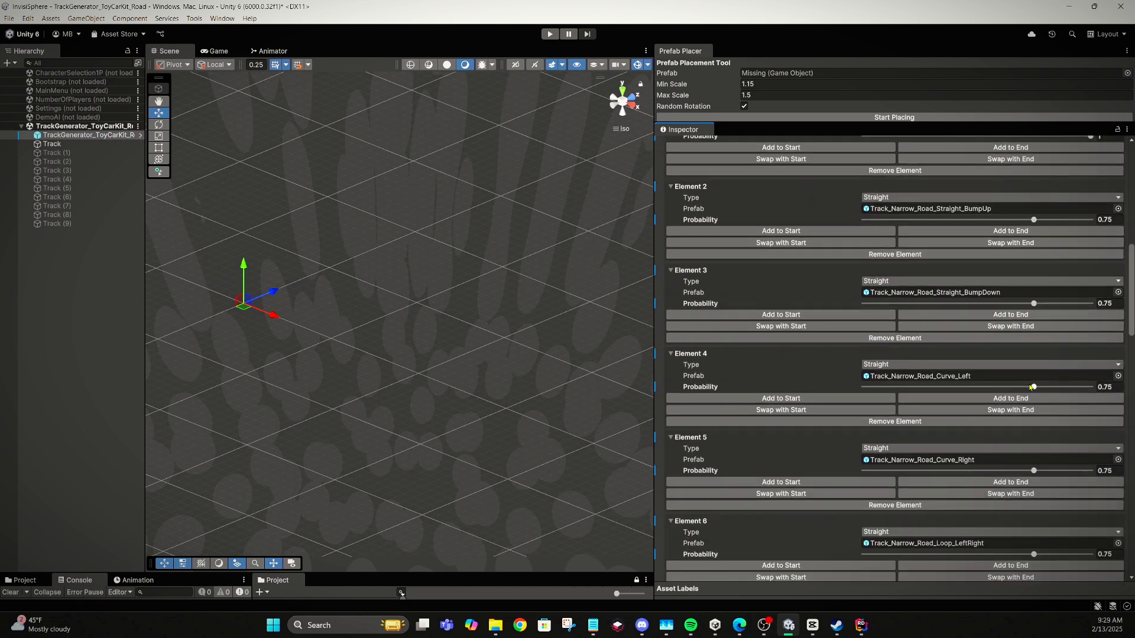
pyautogui.scroll(-4, 1031, 387)
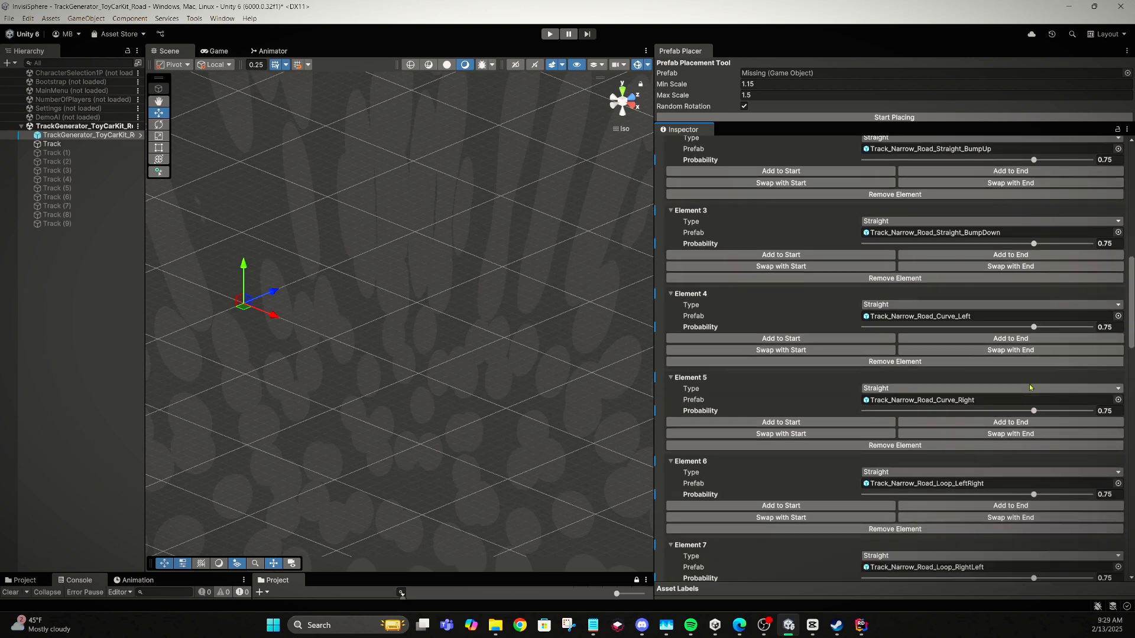
pyautogui.scroll(-1, 1029, 389)
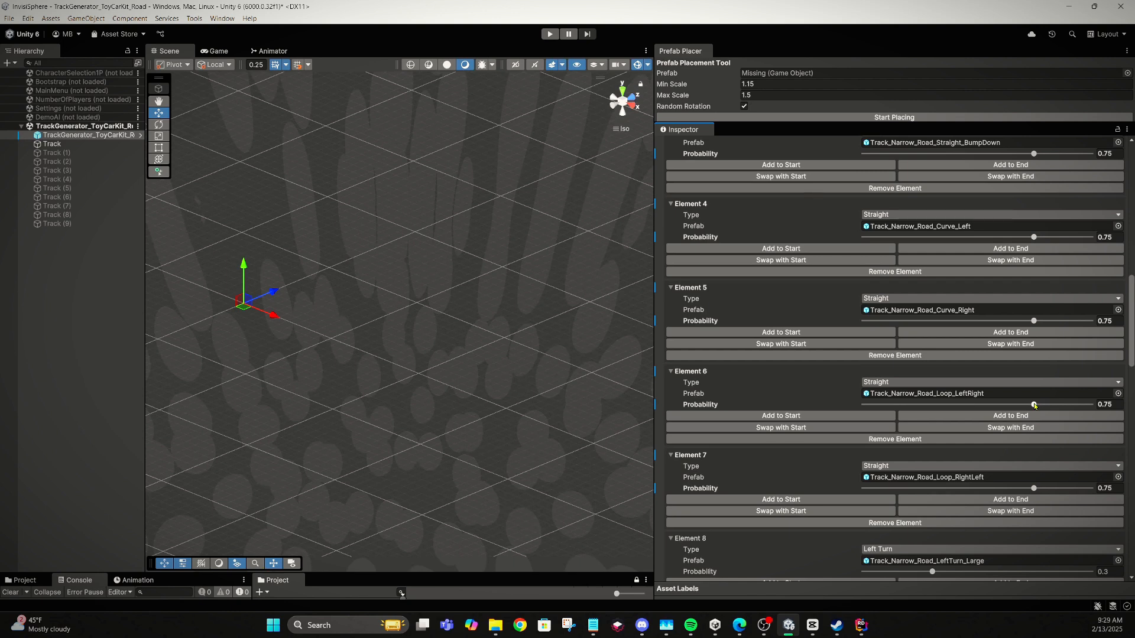
pyautogui.scroll(-3, 1033, 406)
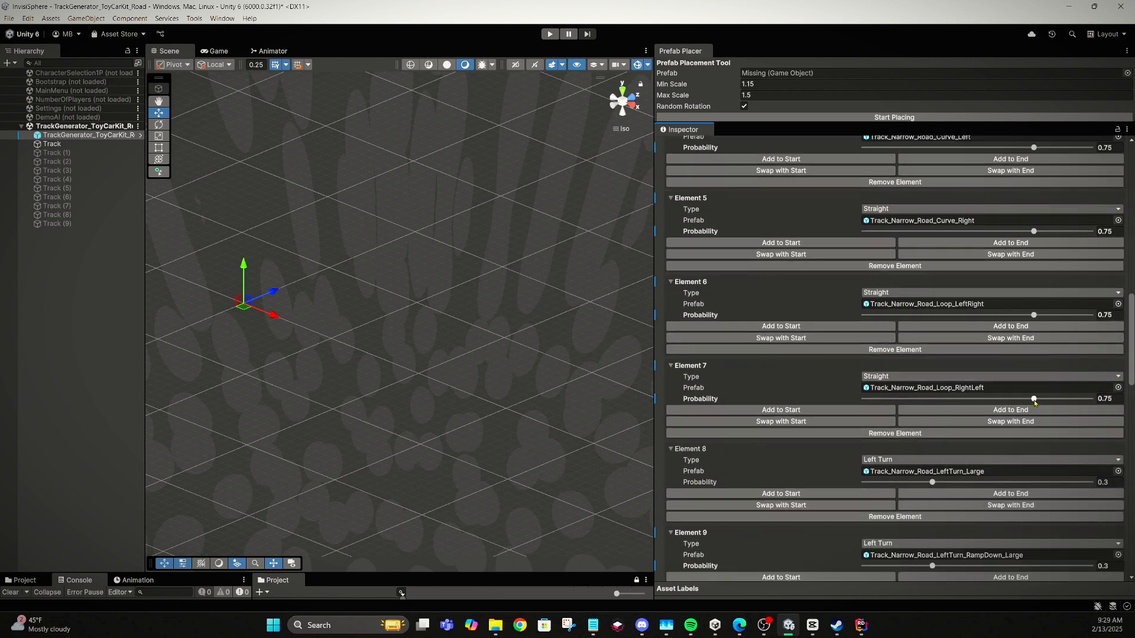
pyautogui.scroll(-1, 1034, 402)
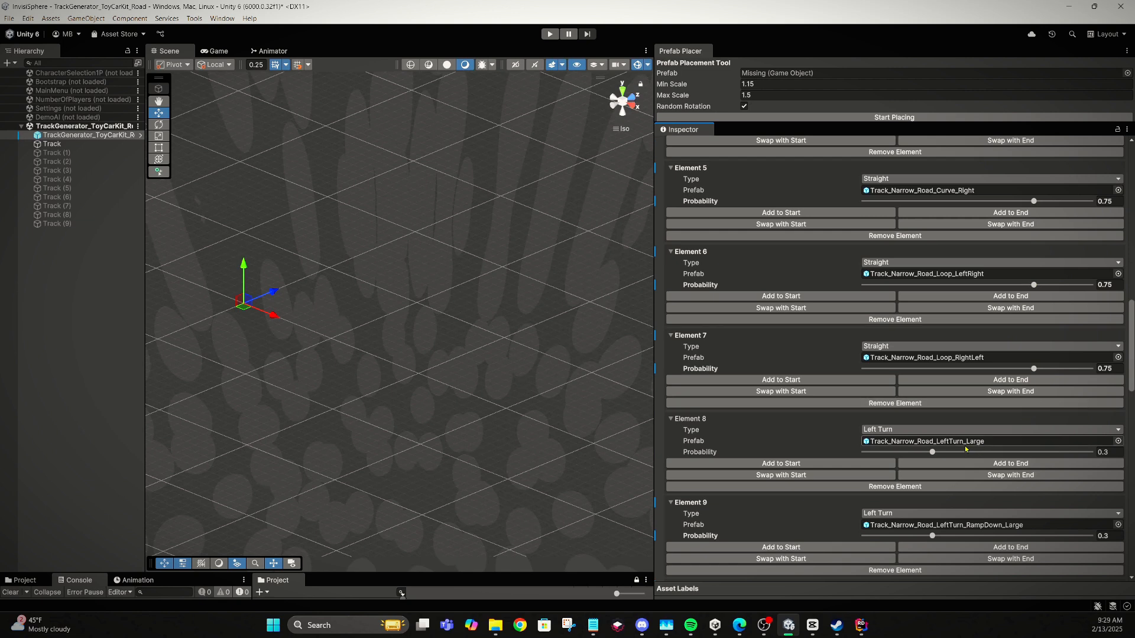
pyautogui.scroll(-3, 947, 454)
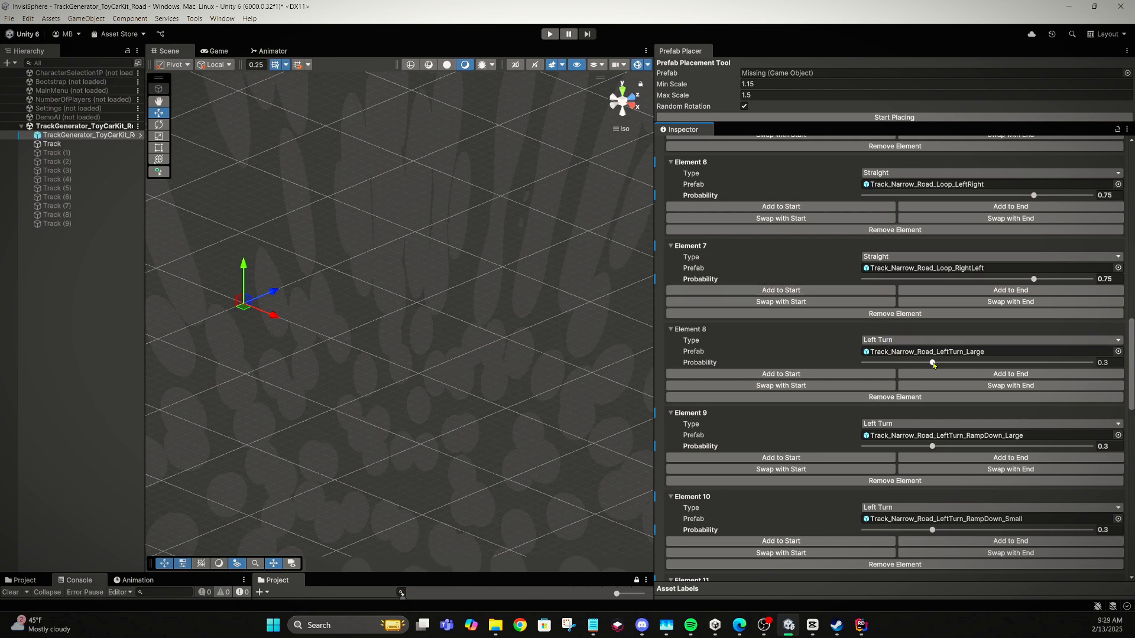
pyautogui.scroll(-3, 933, 363)
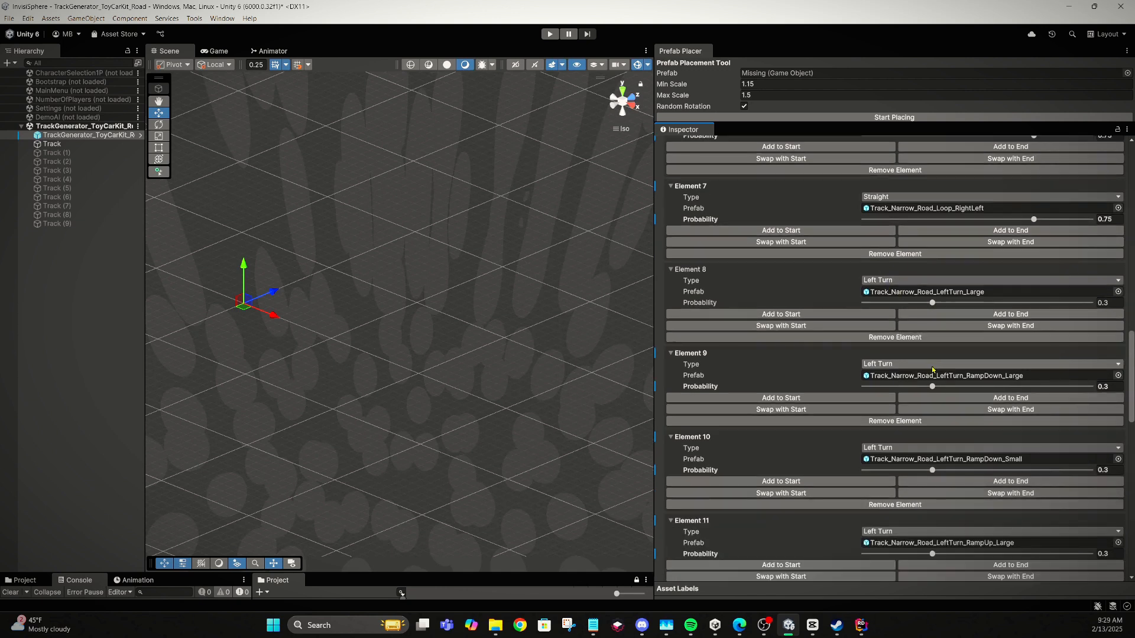
# - Set the probability of the four left-turn ramp pieces, RampDown and RampUp in Large and Small, to 0
pyautogui.moveTo(932, 356); pyautogui.dragTo(821, 365)
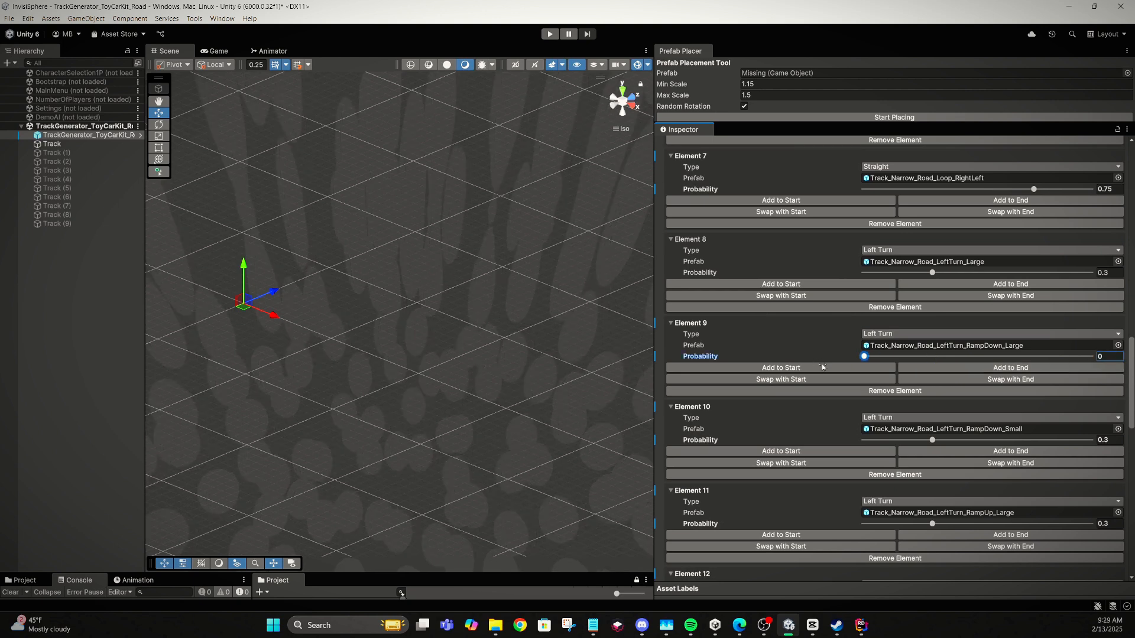
pyautogui.moveTo(929, 441); pyautogui.dragTo(825, 445)
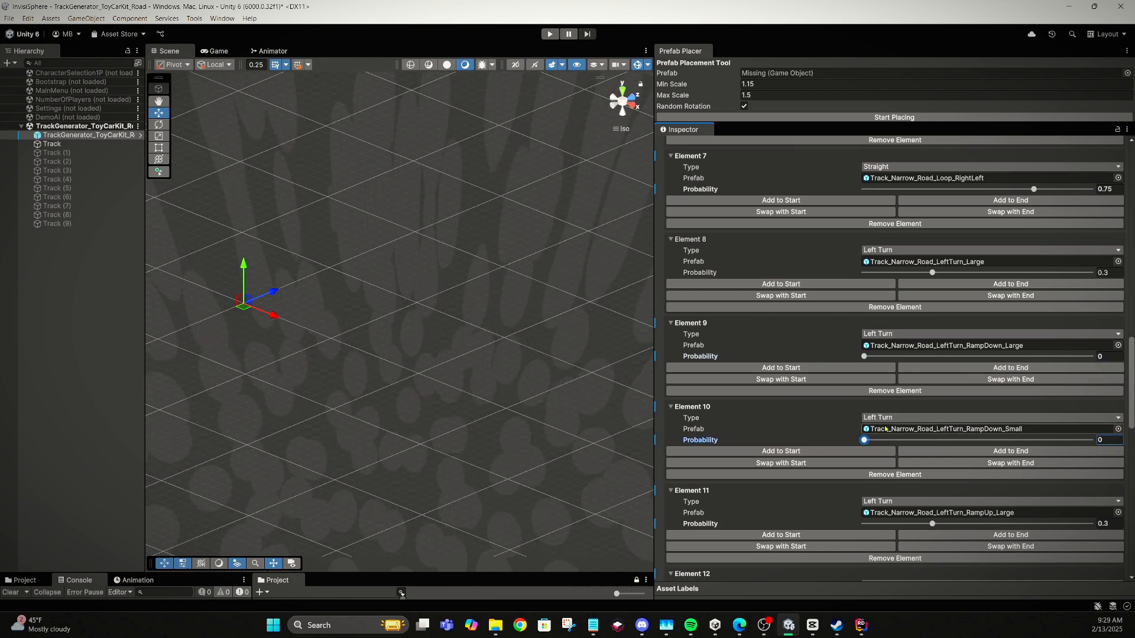
pyautogui.scroll(-3, 921, 440)
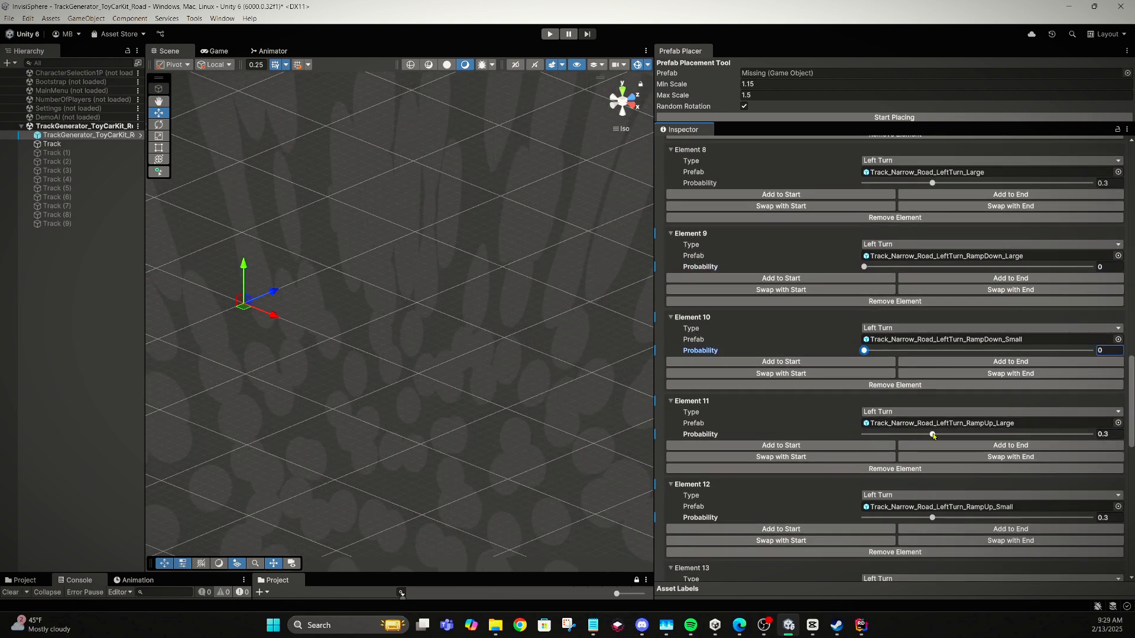
pyautogui.moveTo(931, 434); pyautogui.dragTo(830, 438)
pyautogui.scroll(-2, 939, 461)
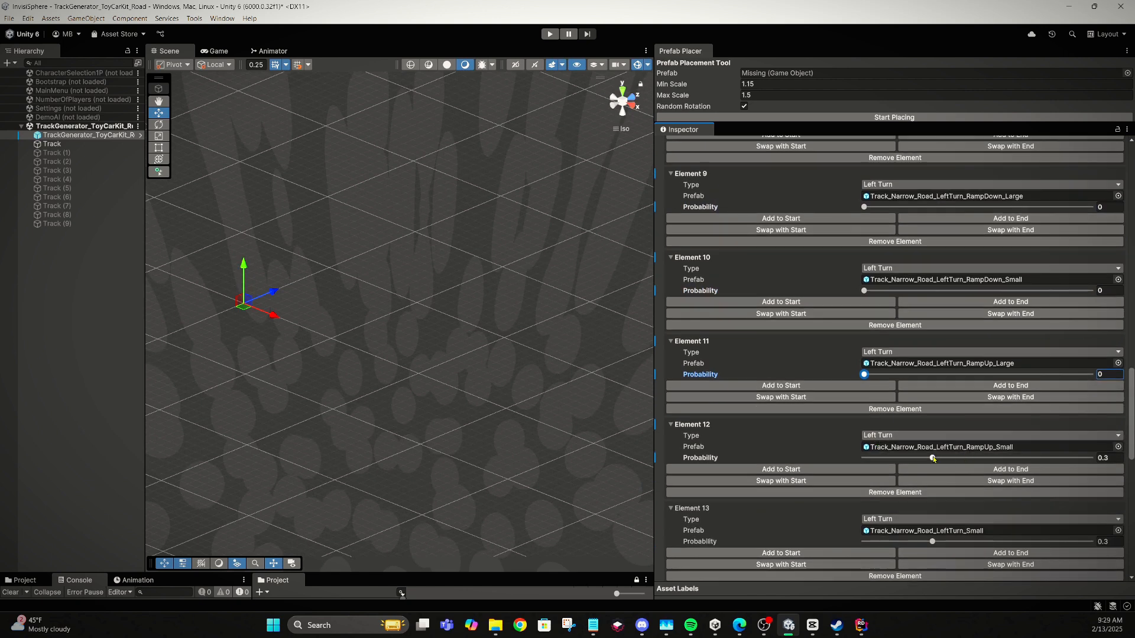
pyautogui.moveTo(932, 459); pyautogui.dragTo(826, 456)
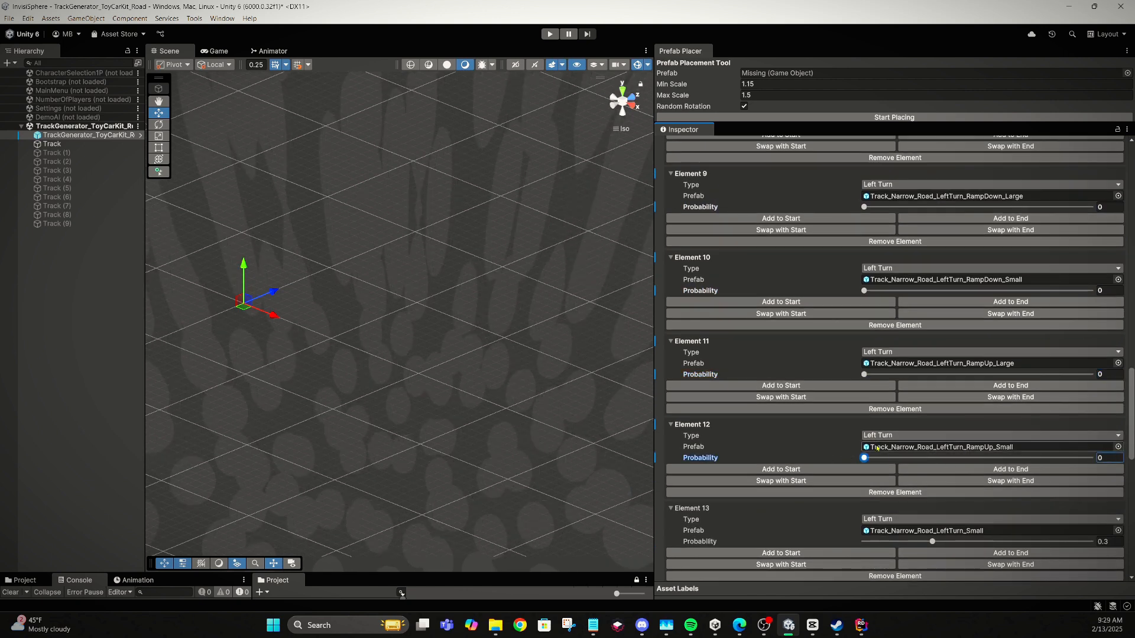
# - Set the probability of the Track_Narrow_Road_RightTurn_RampDown_Large piece to 0
pyautogui.scroll(-3, 877, 449)
pyautogui.scroll(-2, 913, 458)
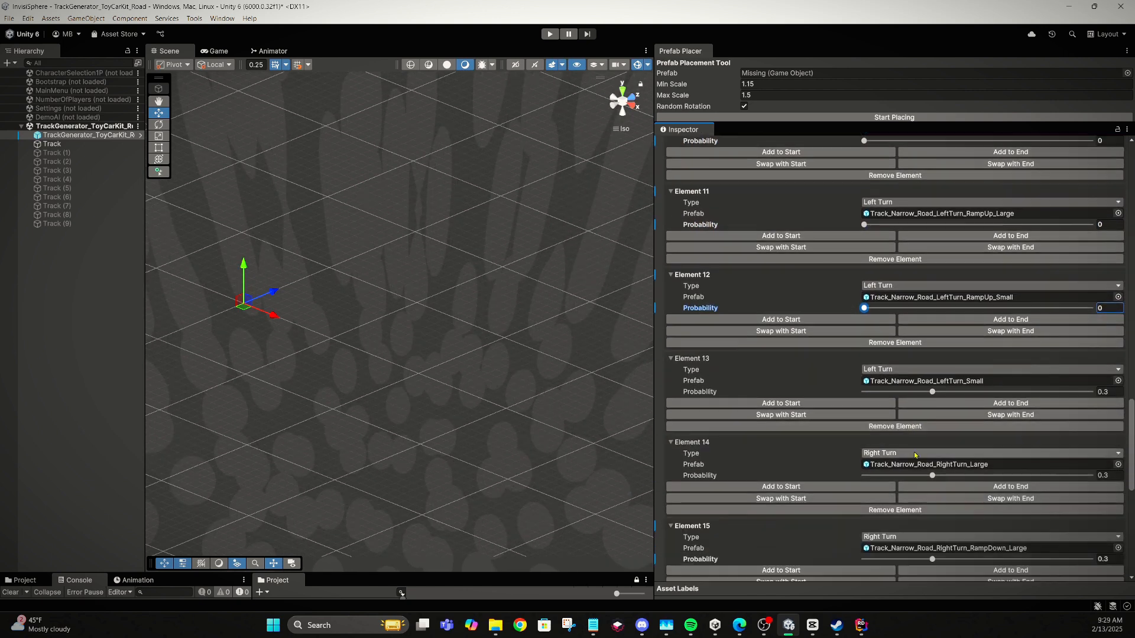
pyautogui.scroll(-2, 913, 451)
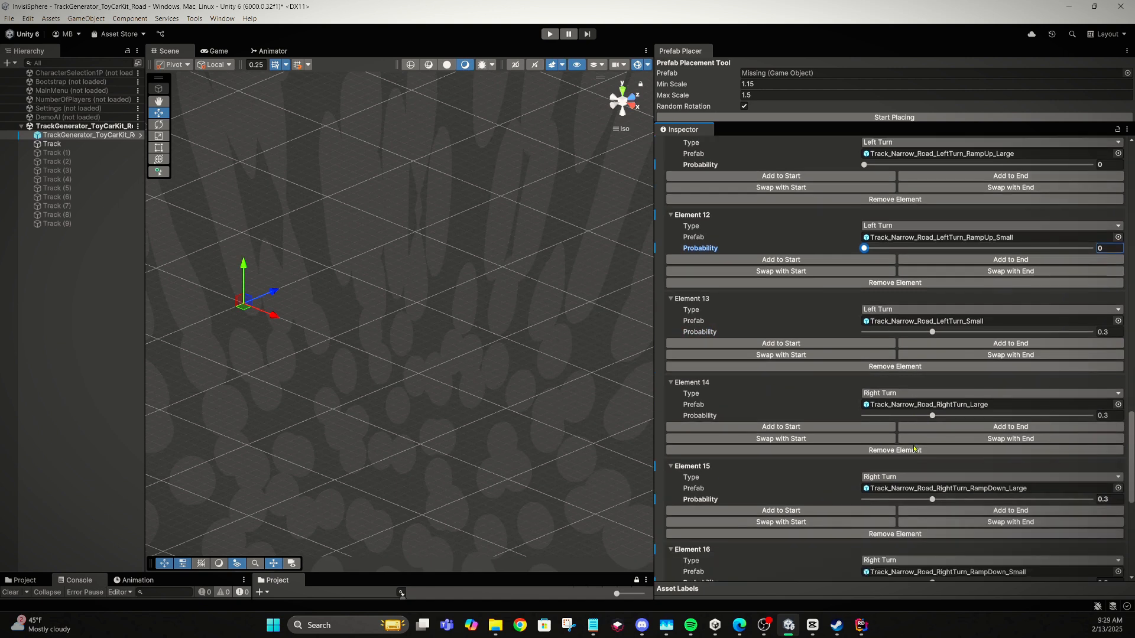
pyautogui.scroll(-1, 922, 458)
pyautogui.moveTo(931, 470); pyautogui.dragTo(787, 474)
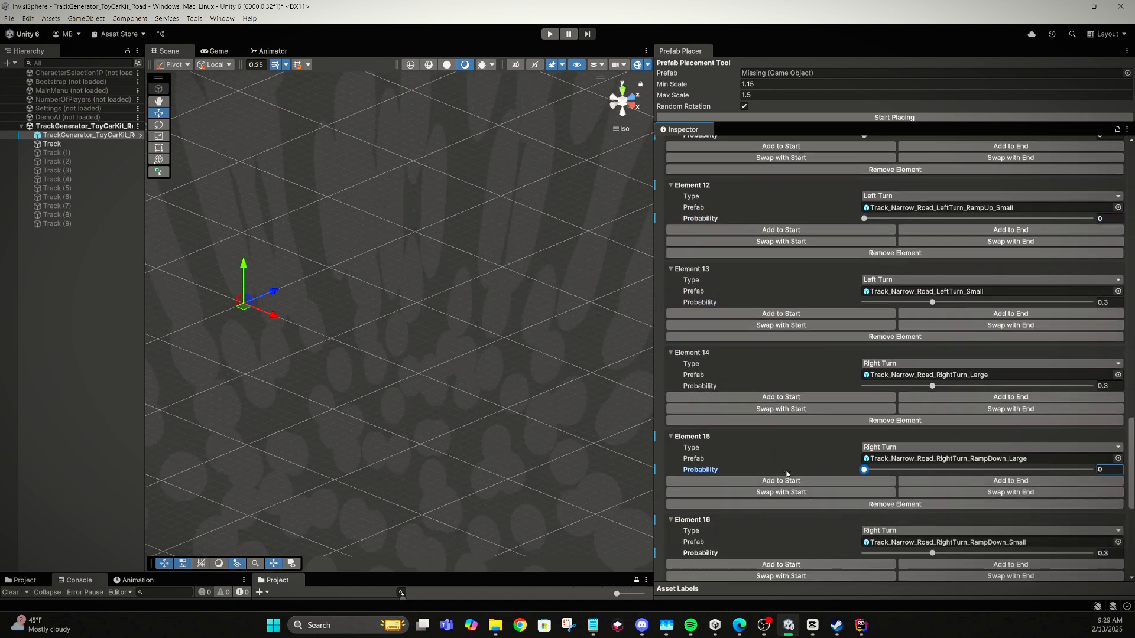
# - Set the probability of the right-turn pieces RampDown_Small, RampUp_Large and RampUp_Small to 0
pyautogui.scroll(-2, 922, 484)
pyautogui.moveTo(932, 493); pyautogui.dragTo(856, 493)
pyautogui.scroll(-3, 920, 492)
pyautogui.scroll(-3, 890, 493)
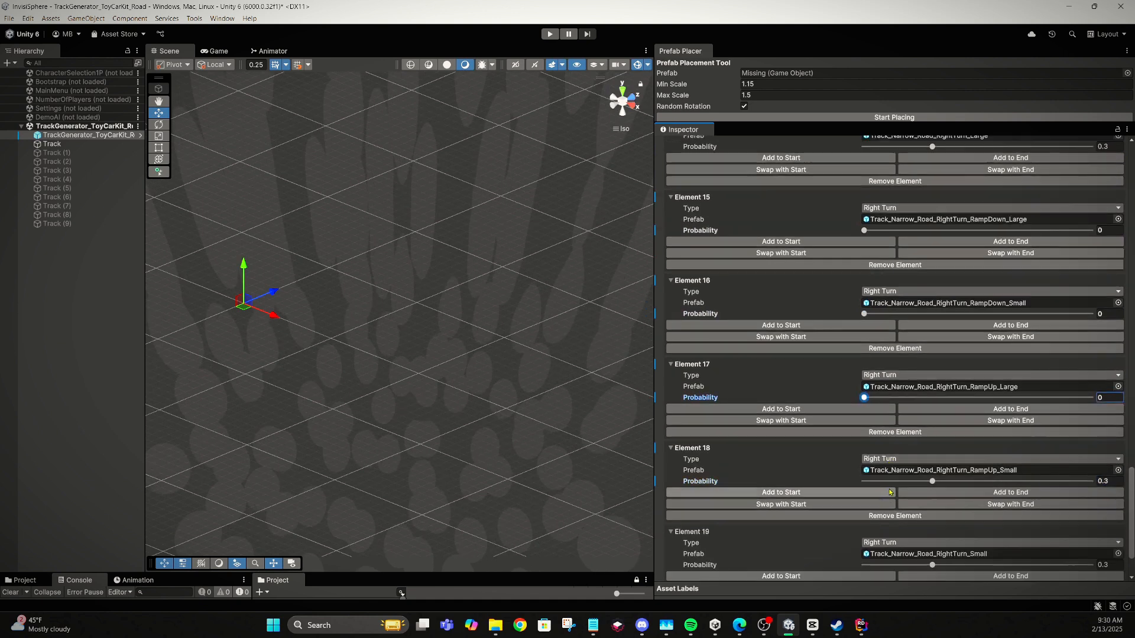
pyautogui.scroll(-2, 889, 472)
pyautogui.moveTo(931, 421); pyautogui.dragTo(789, 420)
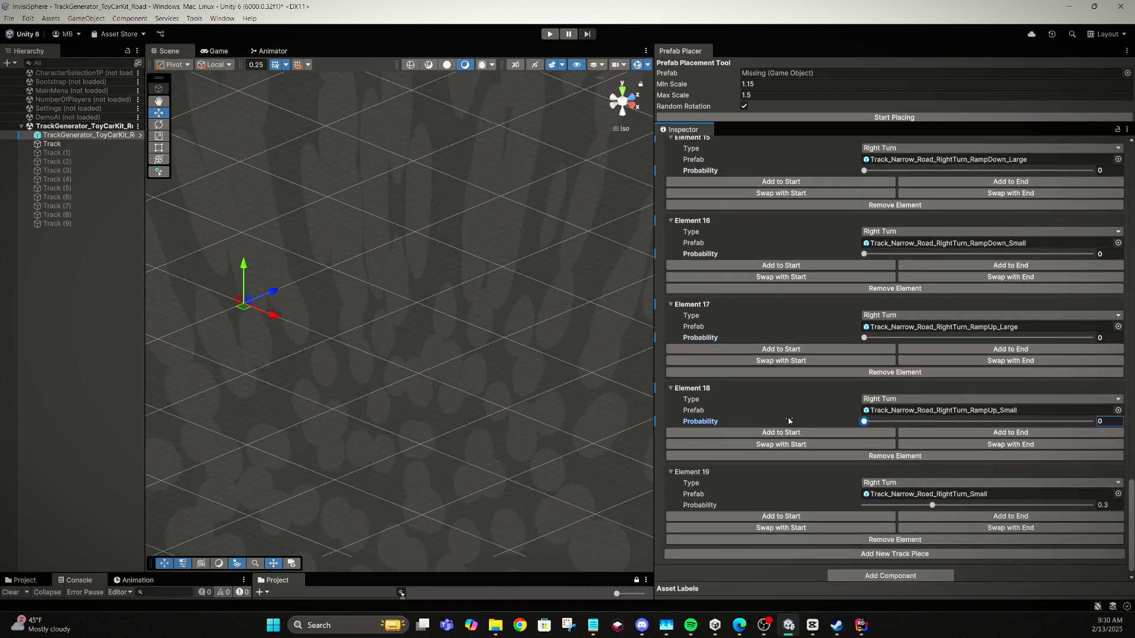
pyautogui.scroll(-1, 853, 438)
# - Narrow the Inspector again and generate a track from the tuned piece pool
pyautogui.scroll(15, 855, 437)
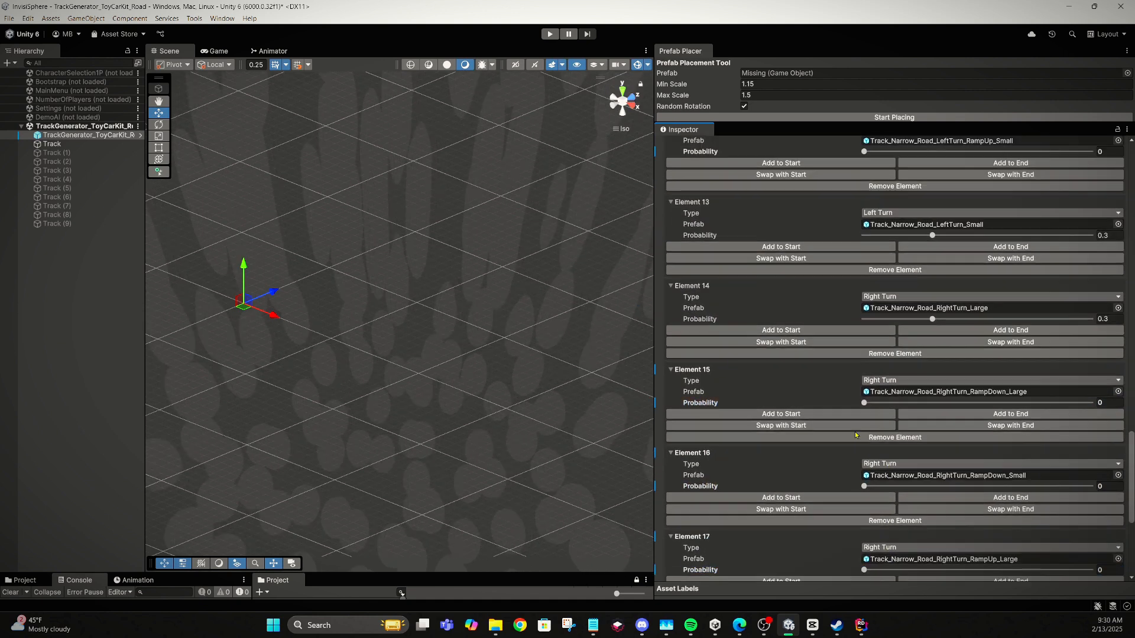
pyautogui.scroll(8, 856, 428)
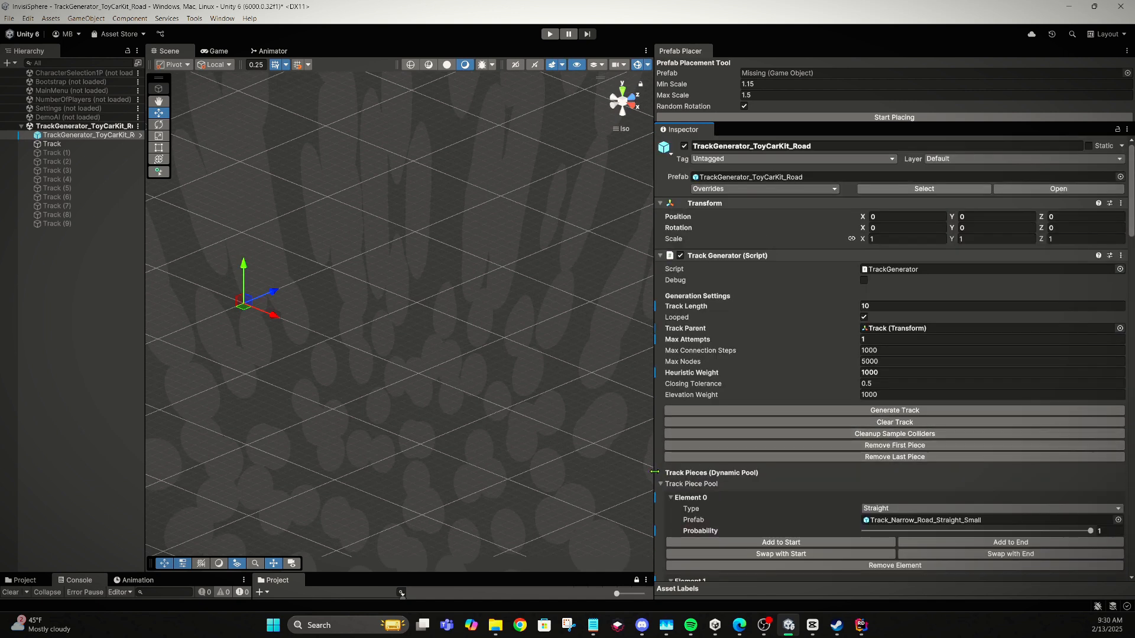
pyautogui.moveTo(654, 473); pyautogui.dragTo(890, 474)
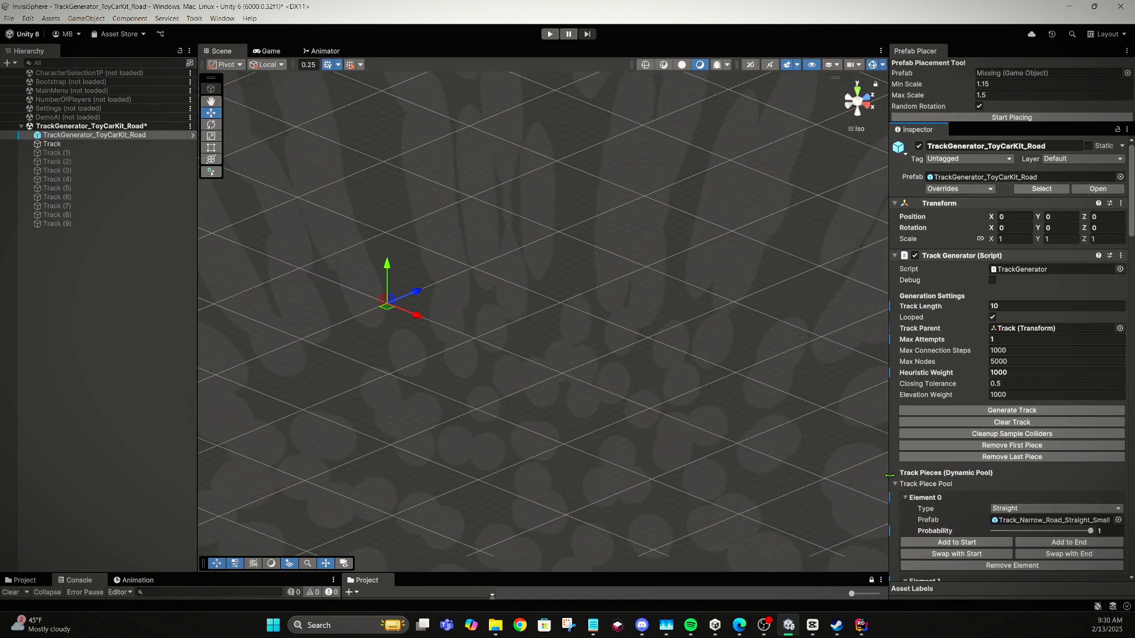
pyautogui.click(948, 412)
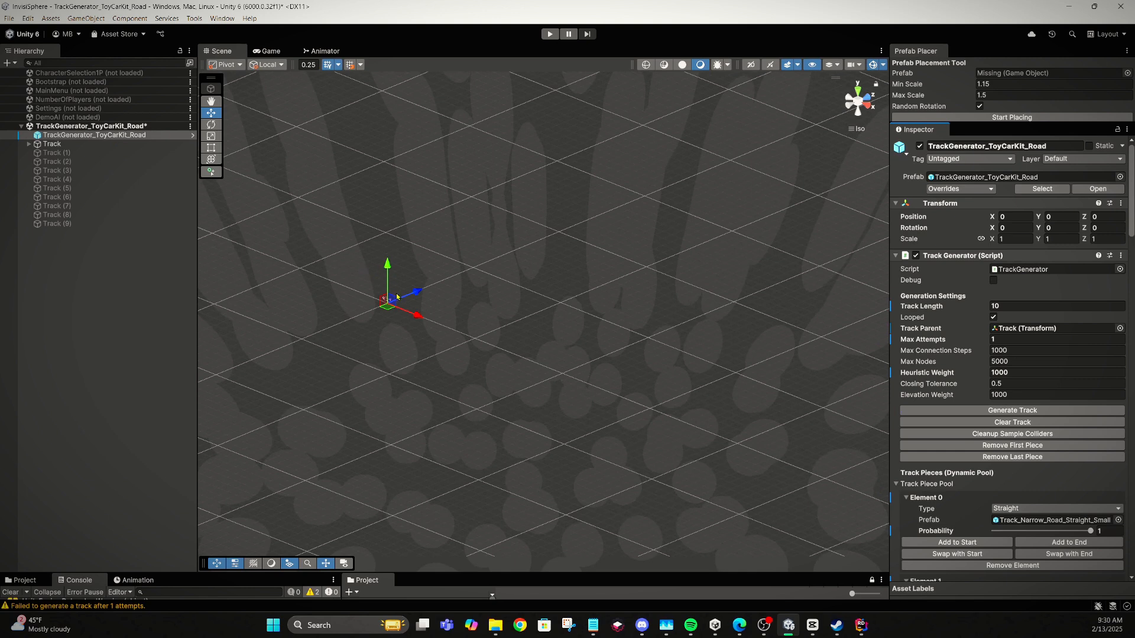
# - Frame the generated track in the Scene view and examine its layout
pyautogui.moveTo(407, 278); pyautogui.dragTo(502, 302, button='middle')
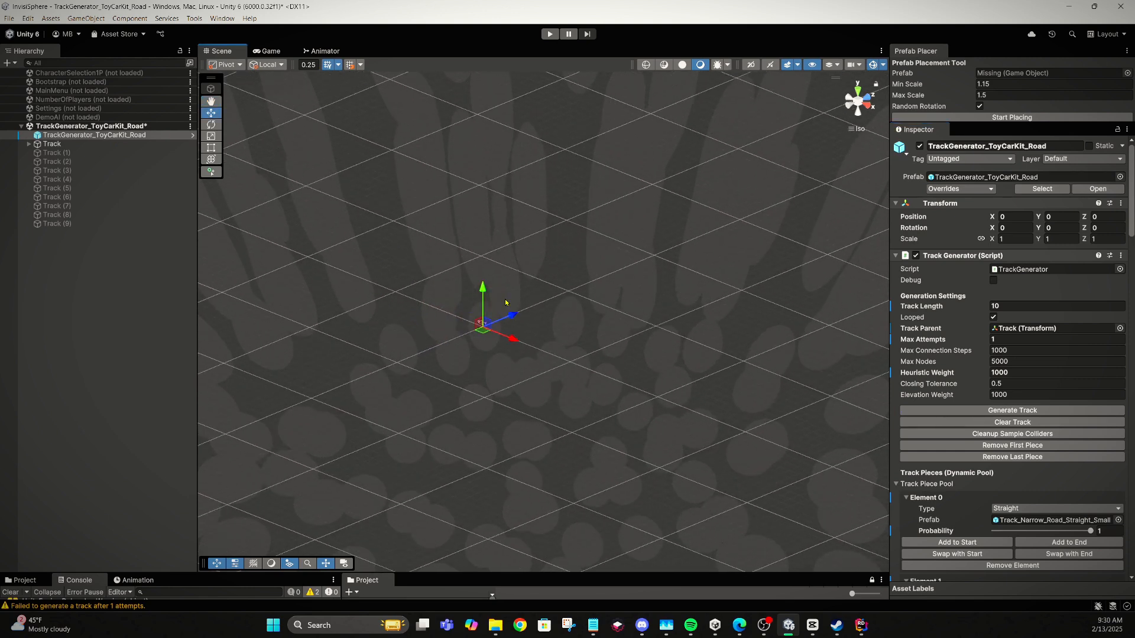
pyautogui.scroll(3, 506, 315)
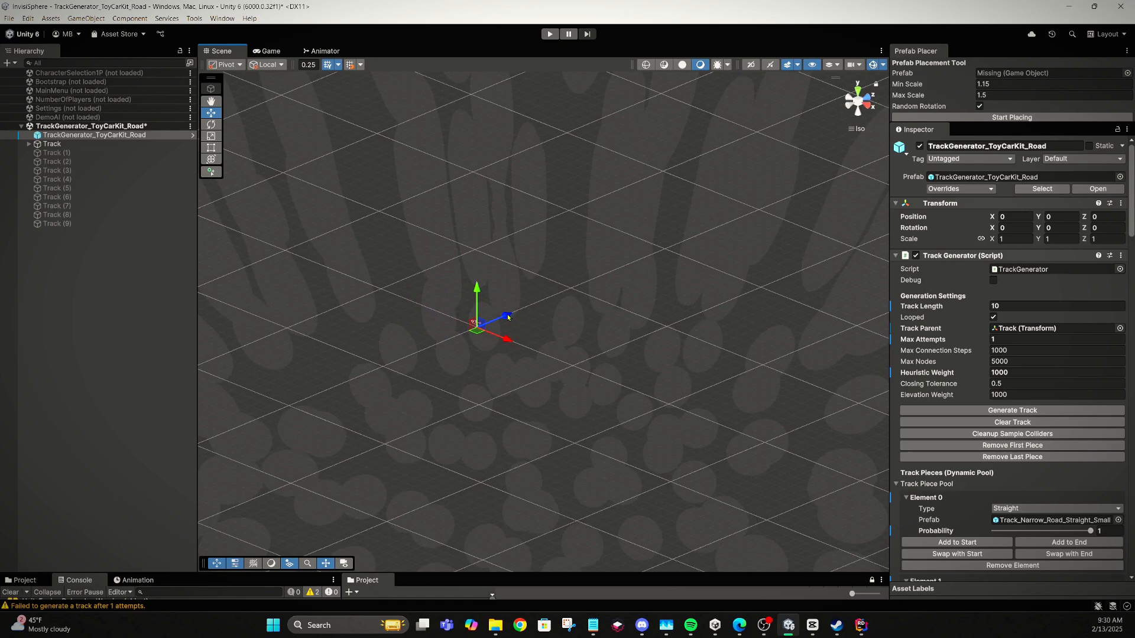
pyautogui.press('f')
pyautogui.moveTo(521, 289); pyautogui.dragTo(526, 453, button='middle')
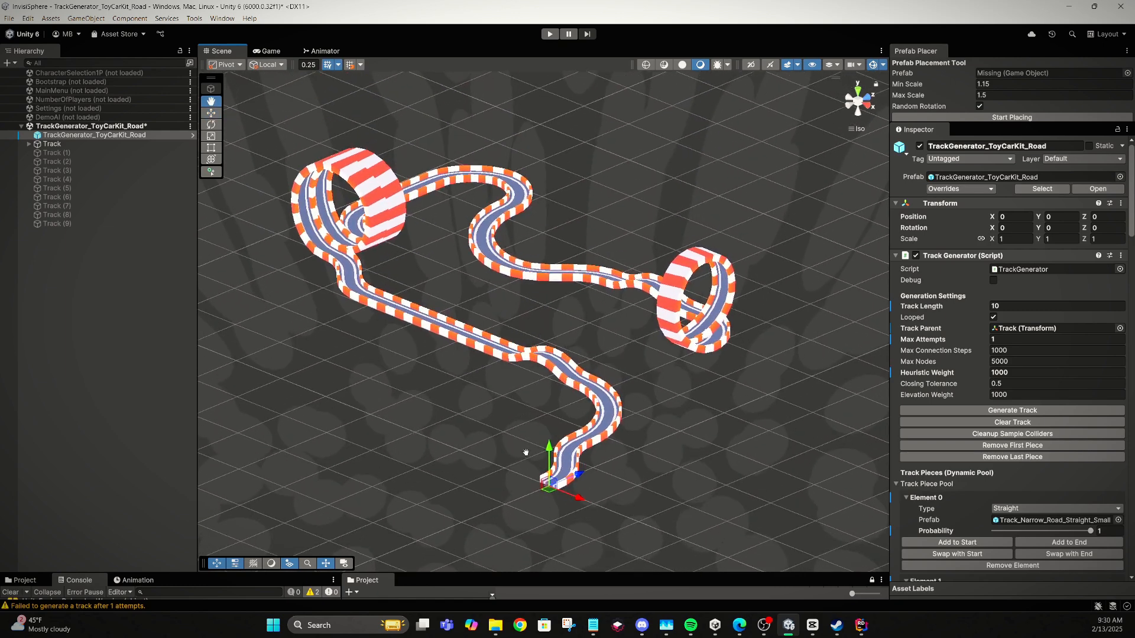
pyautogui.moveTo(463, 393)
pyautogui.mouseDown(button='right')
pyautogui.moveTo(534, 380)
pyautogui.moveTo(431, 379)
pyautogui.moveTo(482, 389)
pyautogui.mouseUp(button='right')
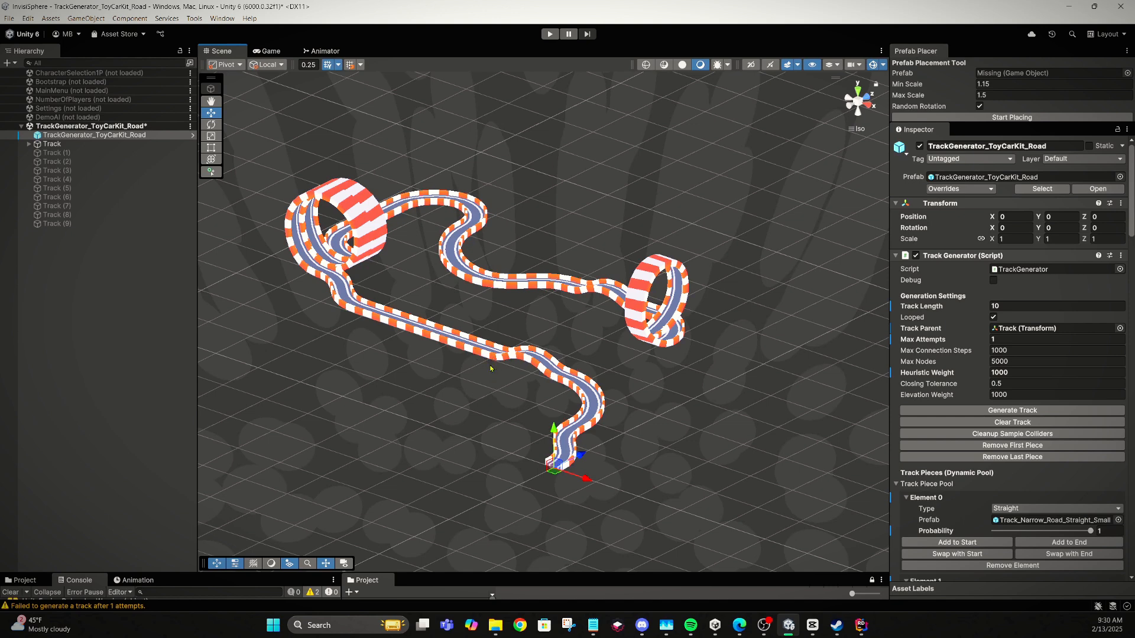
pyautogui.moveTo(653, 367); pyautogui.dragTo(622, 372, button='right')
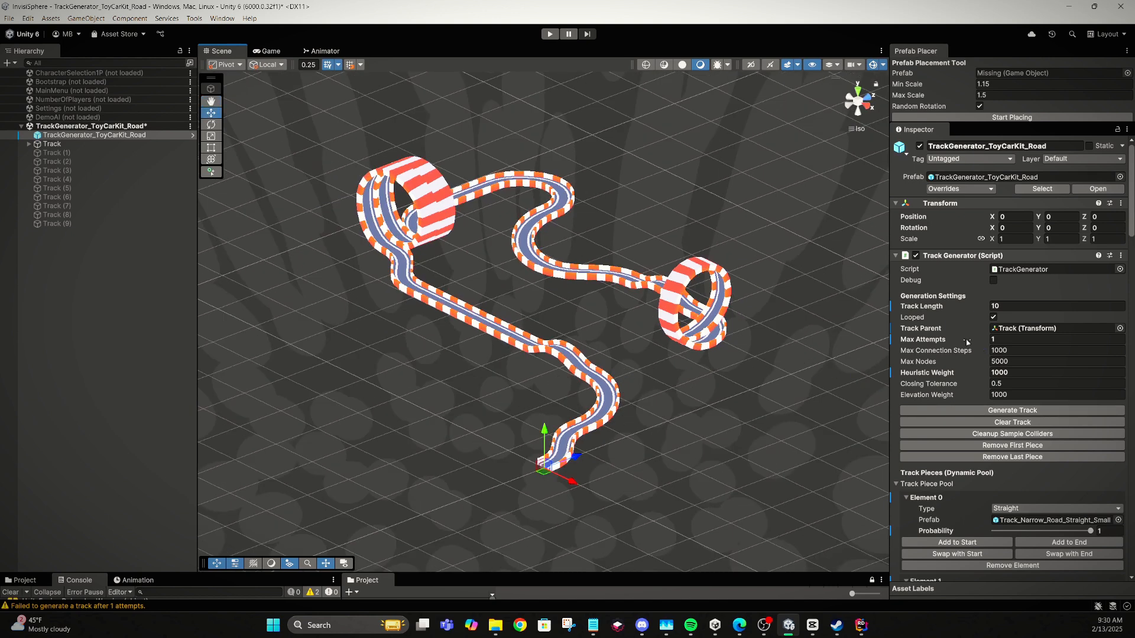
# - Regenerate the track several times and compare the random layouts from different viewing angles
pyautogui.click(993, 339)
pyautogui.click(1001, 351)
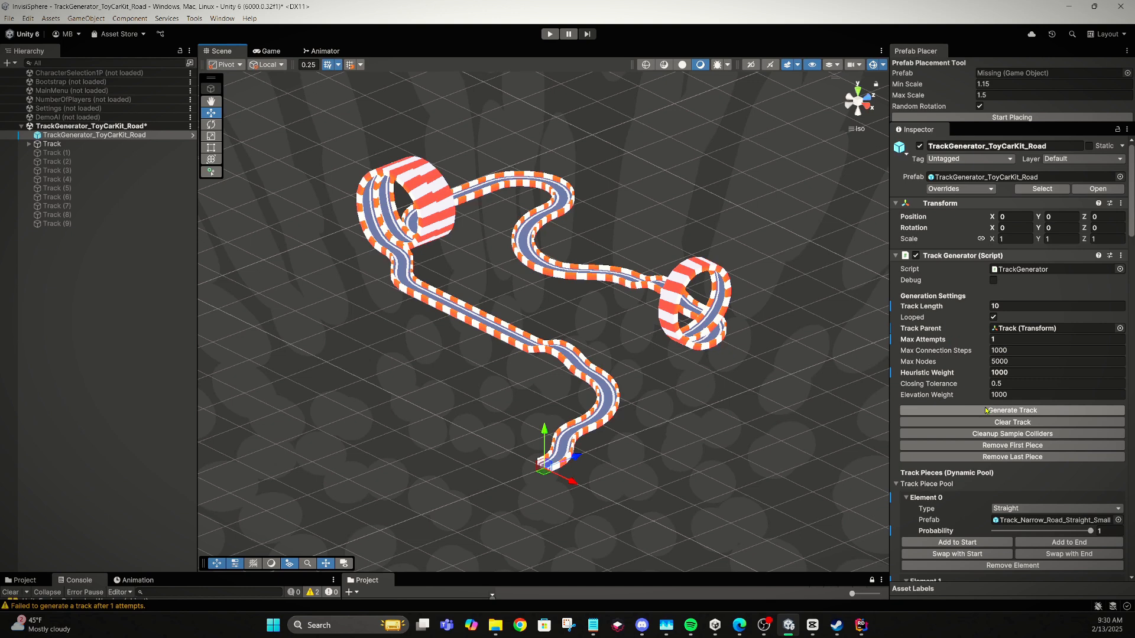
pyautogui.moveTo(681, 349); pyautogui.dragTo(635, 338, button='middle')
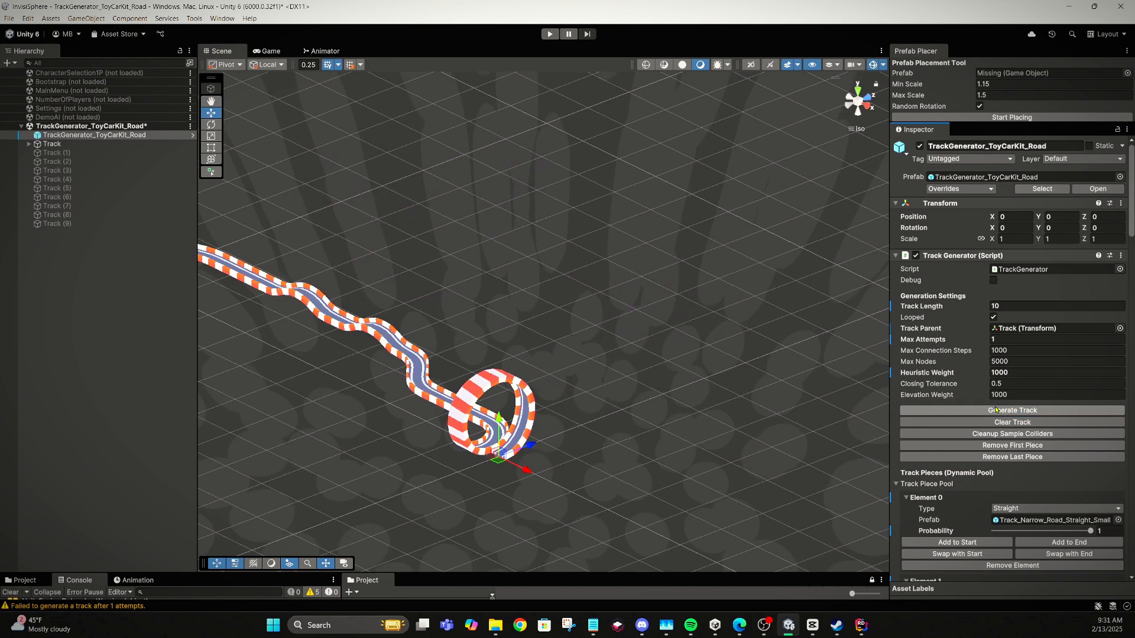
pyautogui.moveTo(532, 301); pyautogui.dragTo(361, 293, button='right')
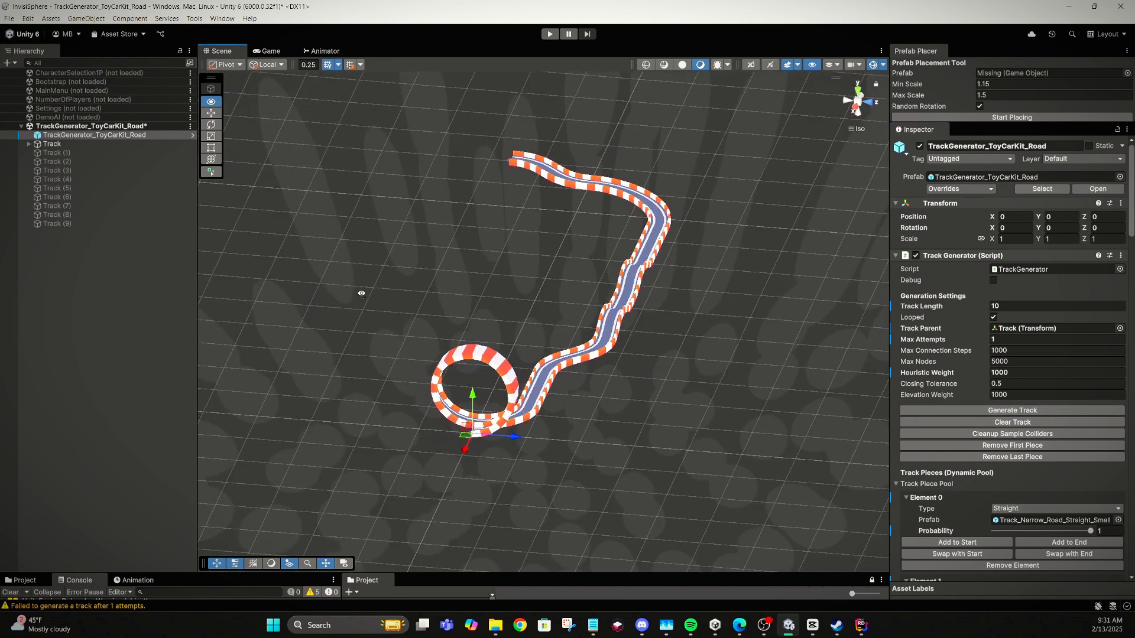
pyautogui.click(957, 412)
pyautogui.click(959, 411)
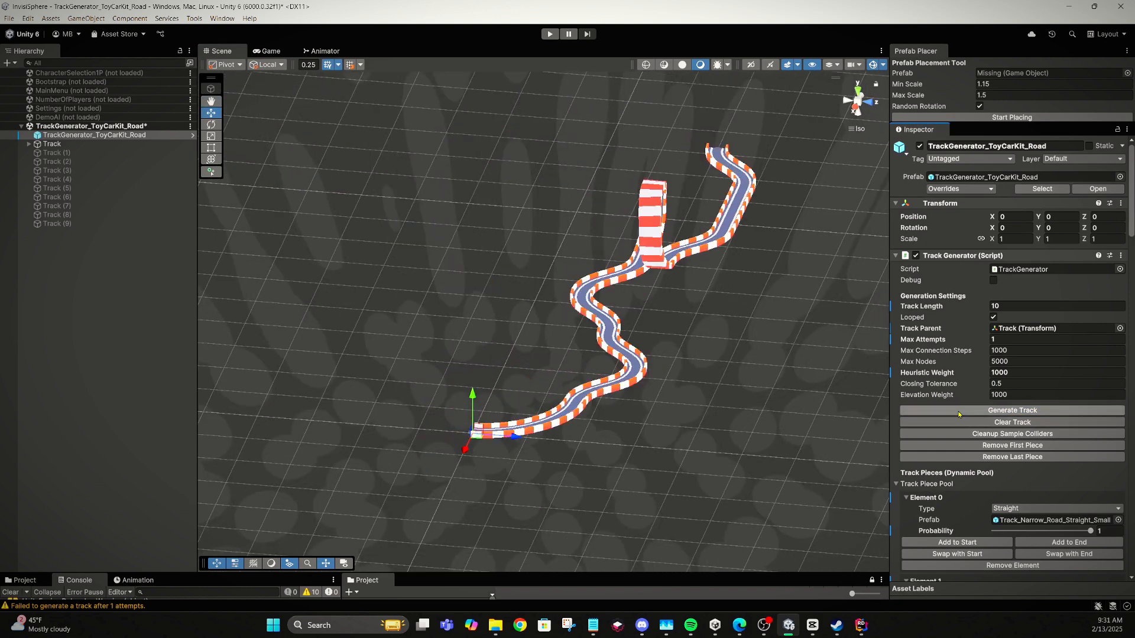
pyautogui.click(959, 412)
pyautogui.click(925, 409)
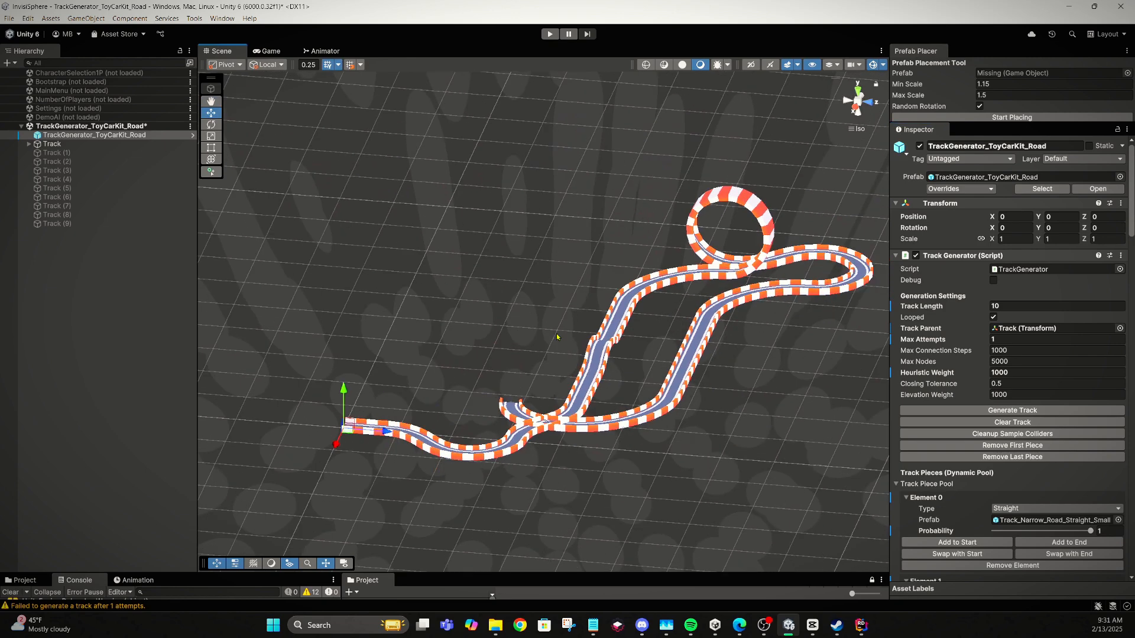
pyautogui.click(934, 412)
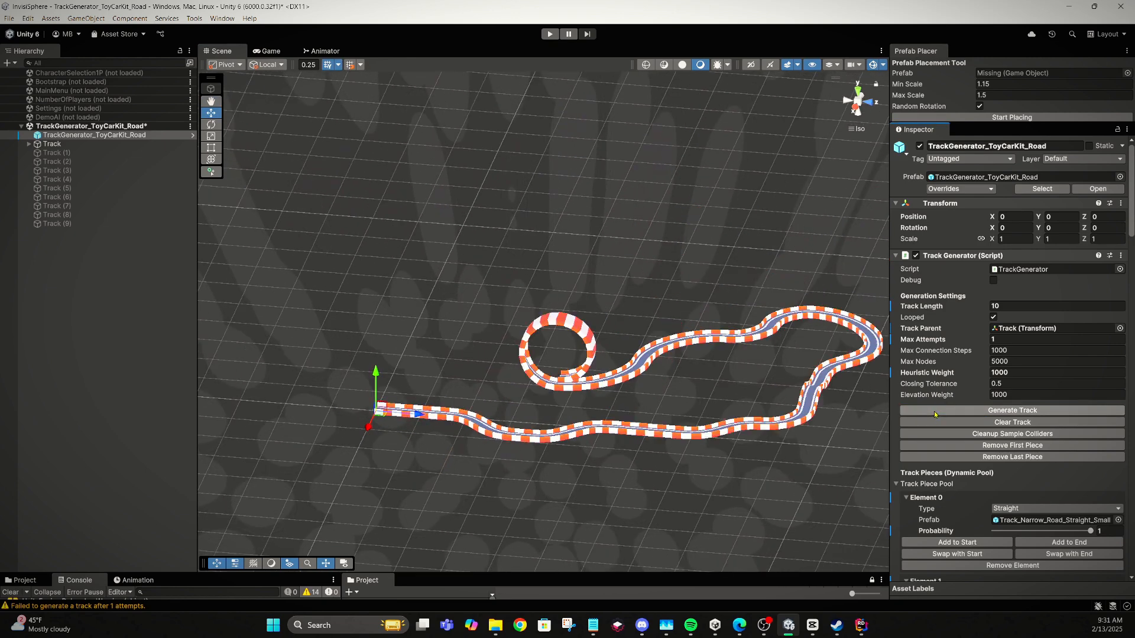
pyautogui.click(934, 410)
pyautogui.keyDown('alt'); pyautogui.moveTo(542, 315); pyautogui.dragTo(648, 417); pyautogui.keyUp('alt')
pyautogui.moveTo(648, 418); pyautogui.dragTo(562, 360, button='middle')
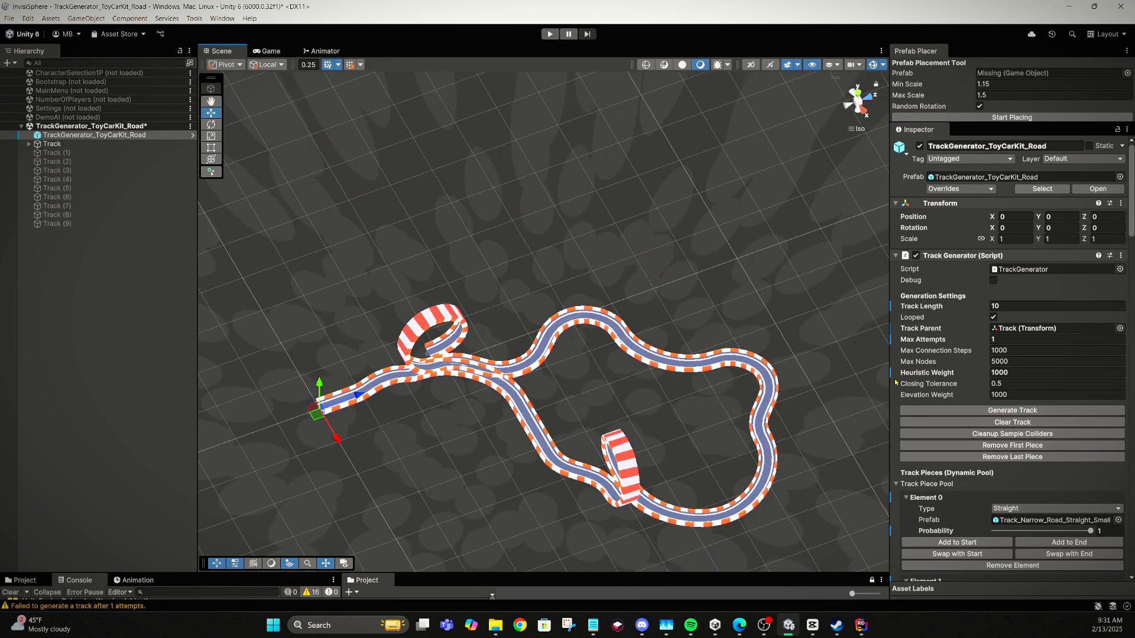
# - Keep generating new tracks until a layout has its open end running back near its start
pyautogui.click(922, 409)
pyautogui.keyDown('alt'); pyautogui.moveTo(508, 330); pyautogui.dragTo(618, 301); pyautogui.keyUp('alt')
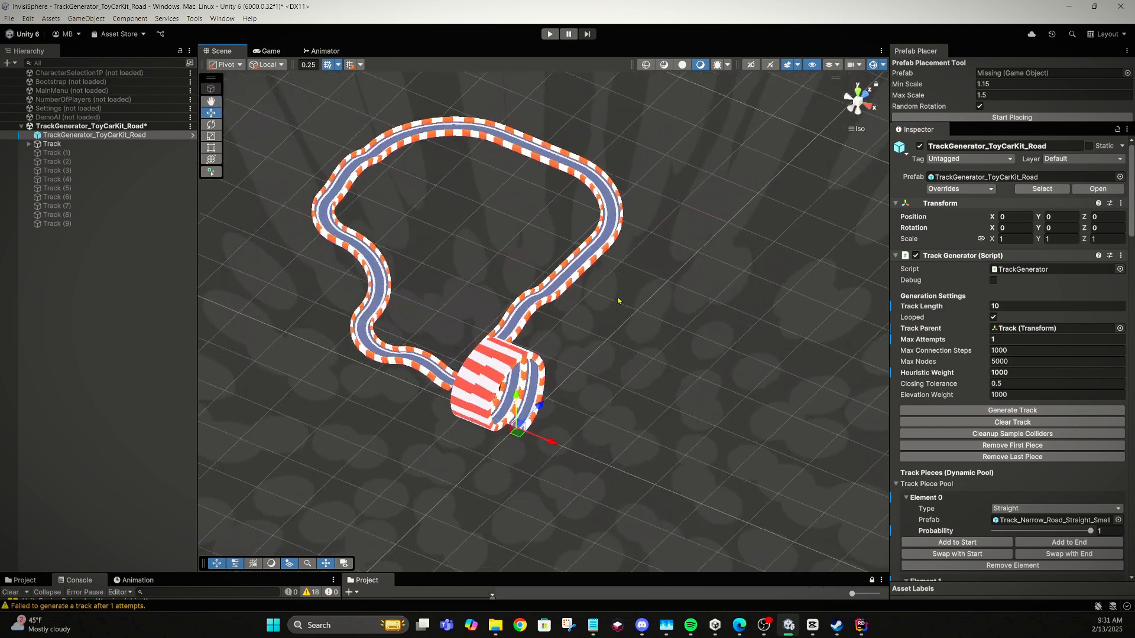
pyautogui.click(922, 410)
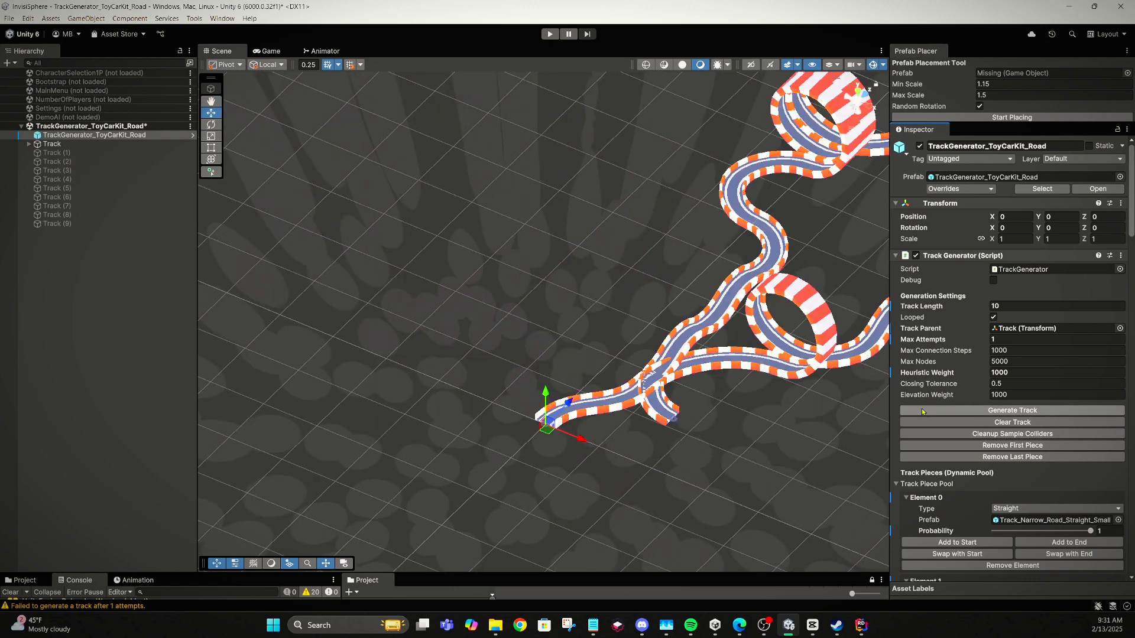
pyautogui.click(960, 410)
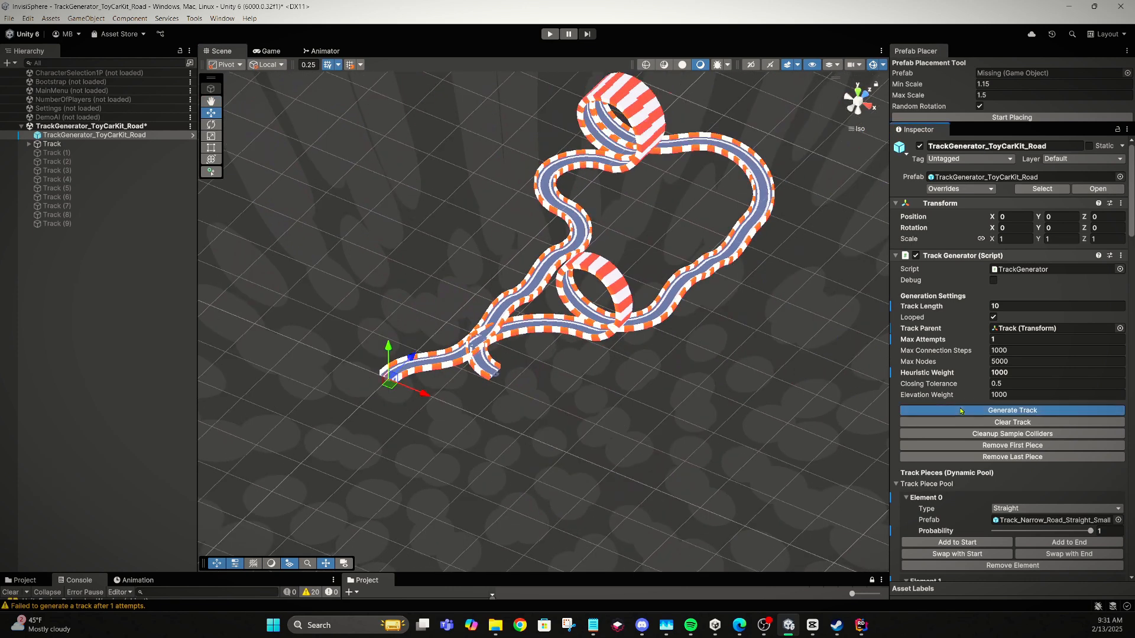
pyautogui.click(929, 410)
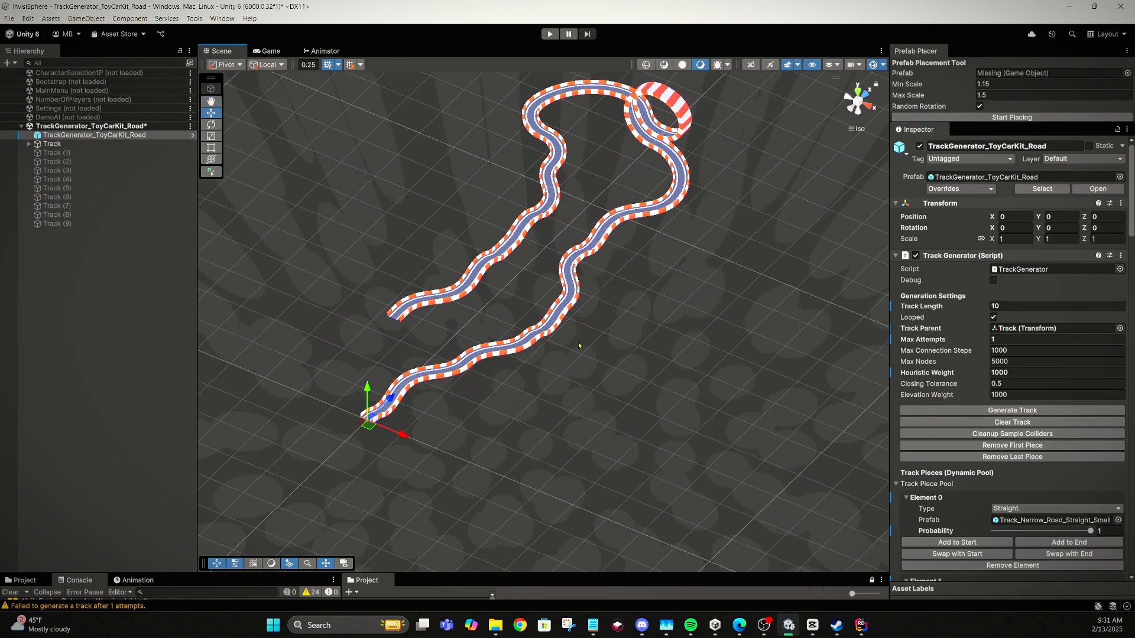
# - Examine the gap between the track's start and end and the add, swap and remove options of the pool pieces
pyautogui.scroll(3, 578, 345)
pyautogui.moveTo(507, 320); pyautogui.dragTo(606, 373, button='middle')
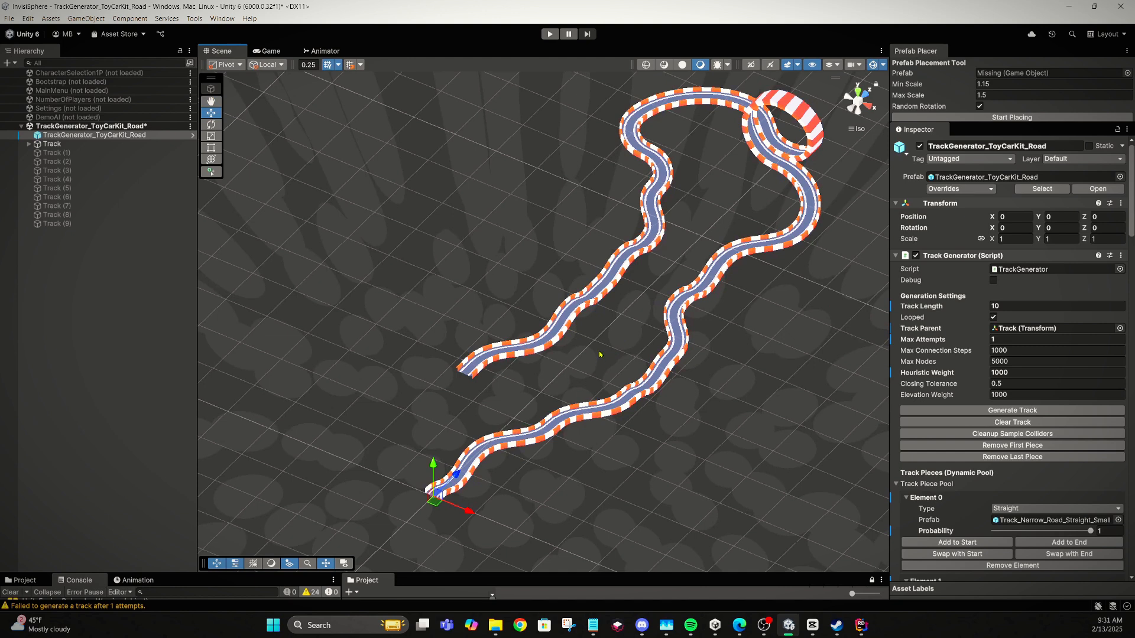
pyautogui.moveTo(593, 378); pyautogui.dragTo(548, 399, button='middle')
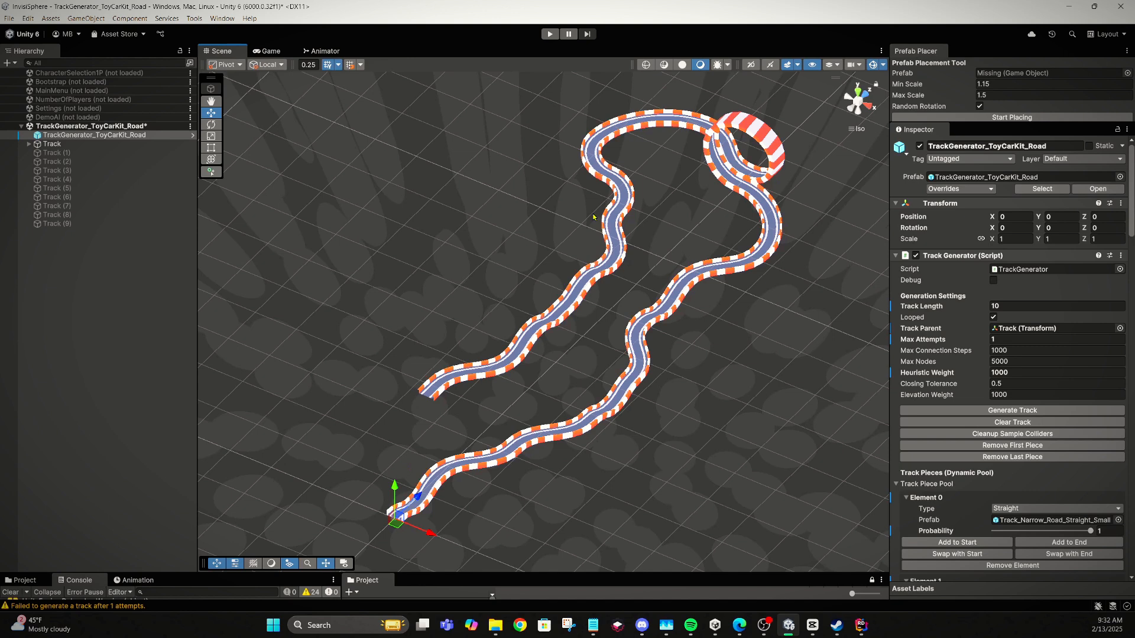
pyautogui.moveTo(599, 209); pyautogui.dragTo(591, 241, button='middle')
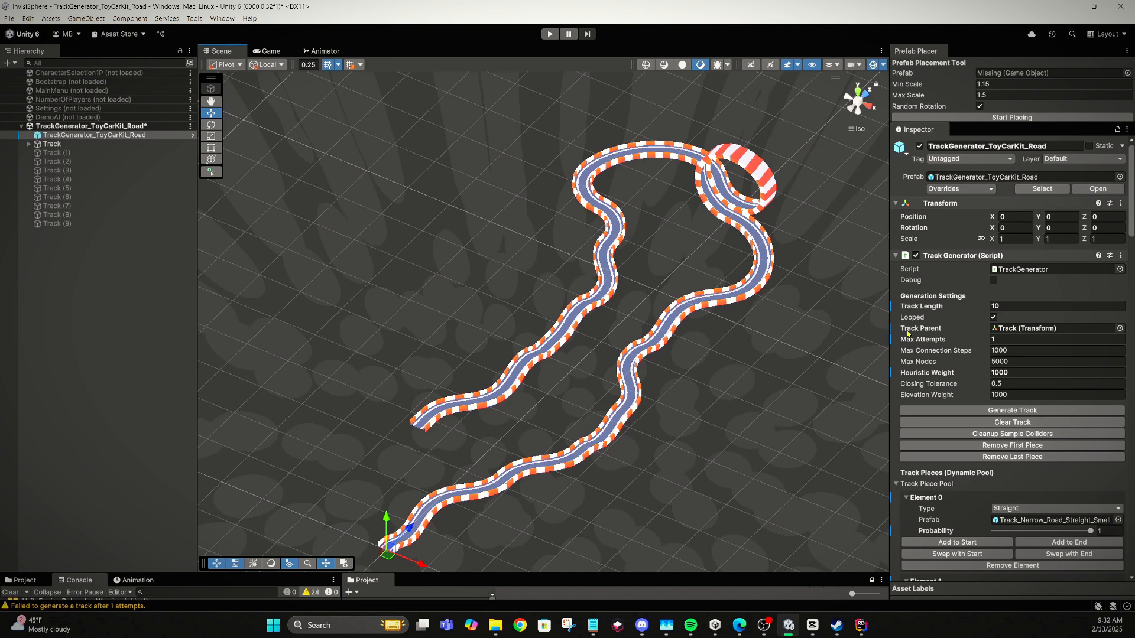
pyautogui.keyDown('alt'); pyautogui.moveTo(716, 358); pyautogui.dragTo(532, 340); pyautogui.keyUp('alt')
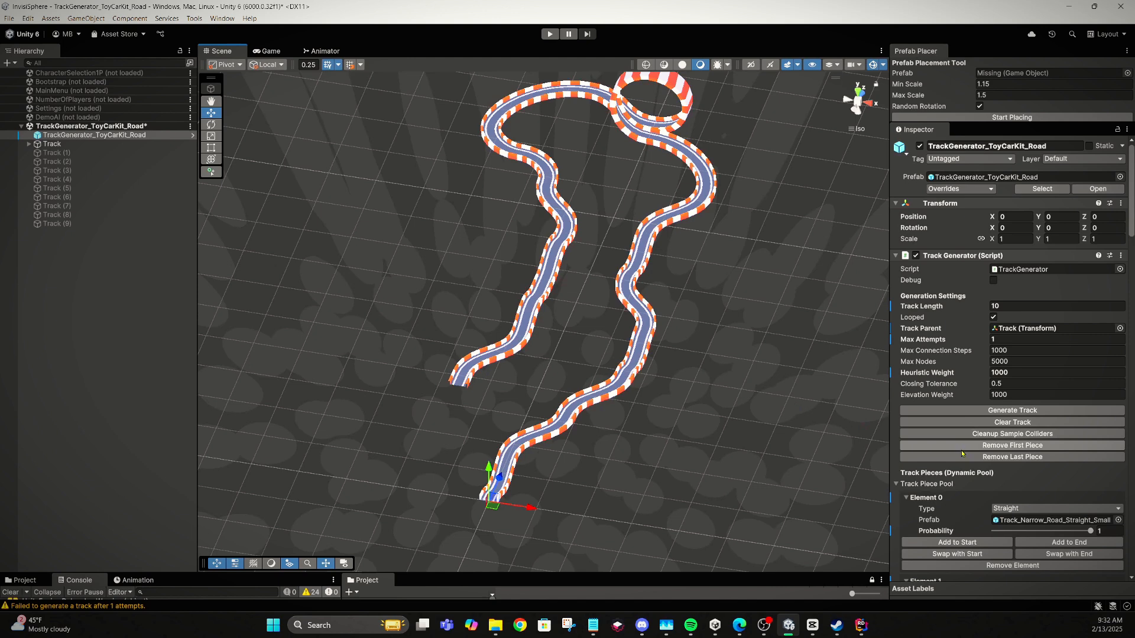
pyautogui.scroll(-3, 969, 443)
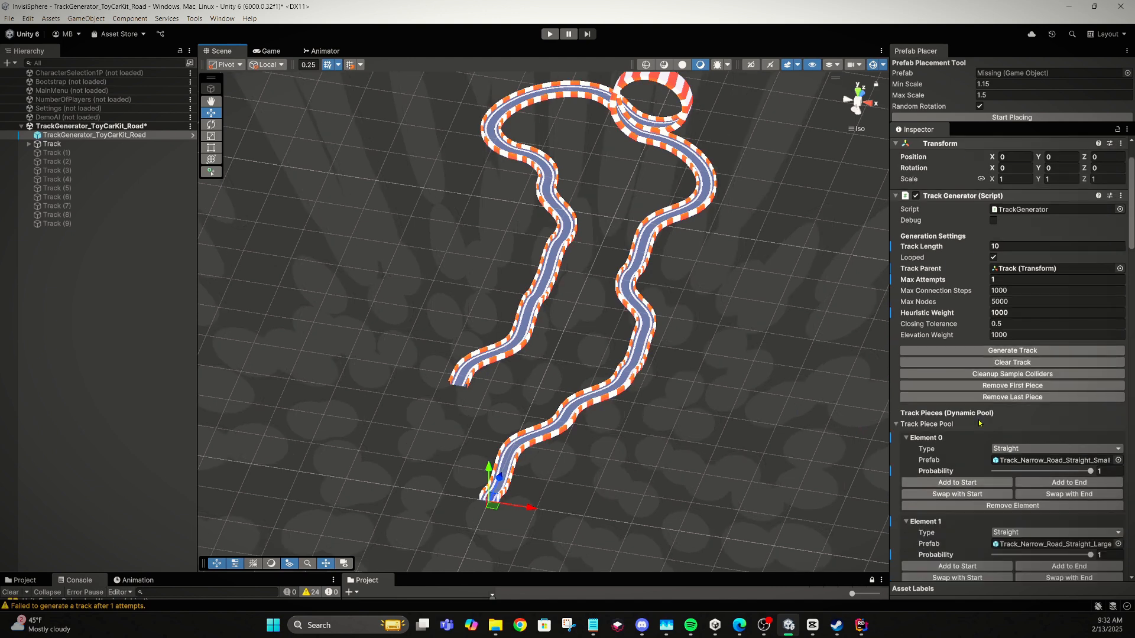
pyautogui.scroll(-1, 977, 421)
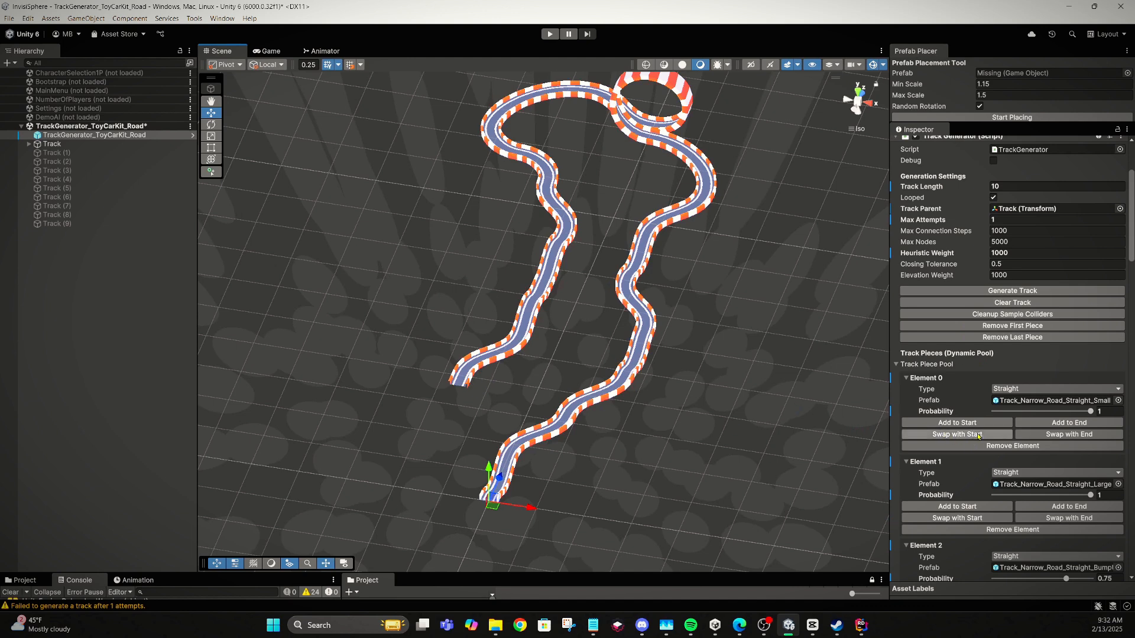
pyautogui.scroll(-1, 978, 435)
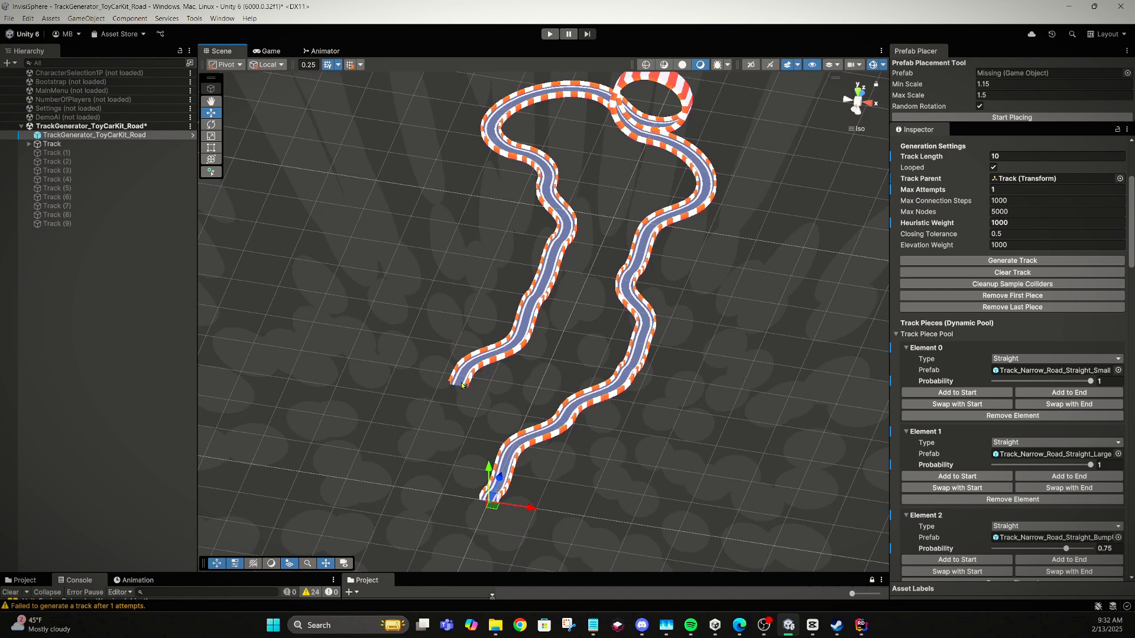
# - Add the Track_Narrow_Road_RightTurn_Small piece to the end of the generated track
pyautogui.click(100, 135)
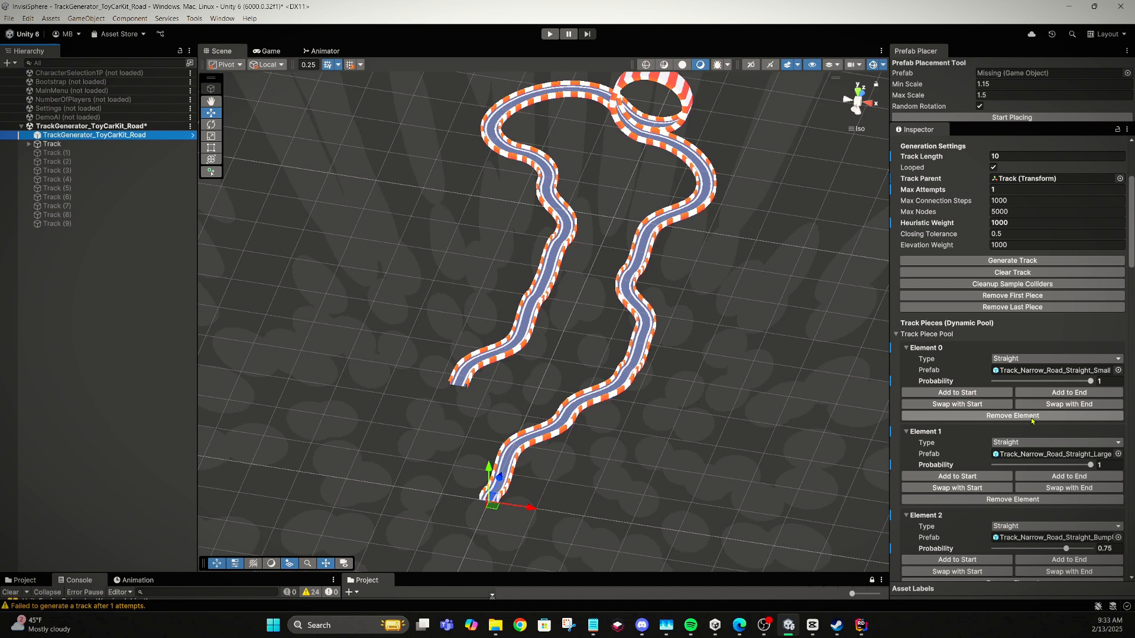
pyautogui.scroll(-15, 1032, 421)
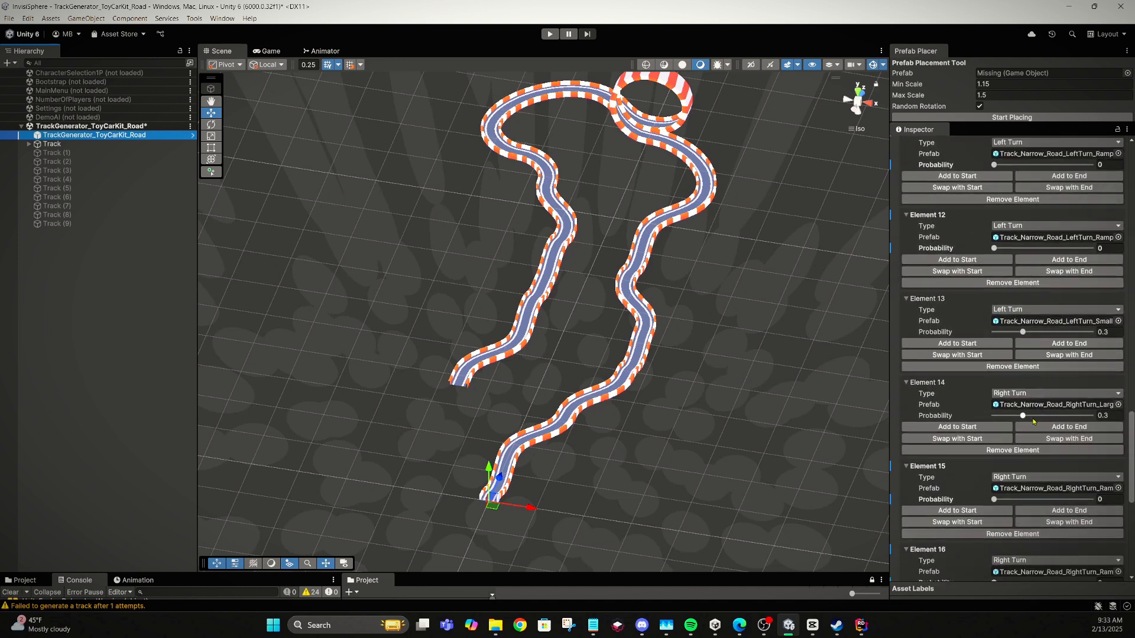
pyautogui.scroll(-6, 1033, 421)
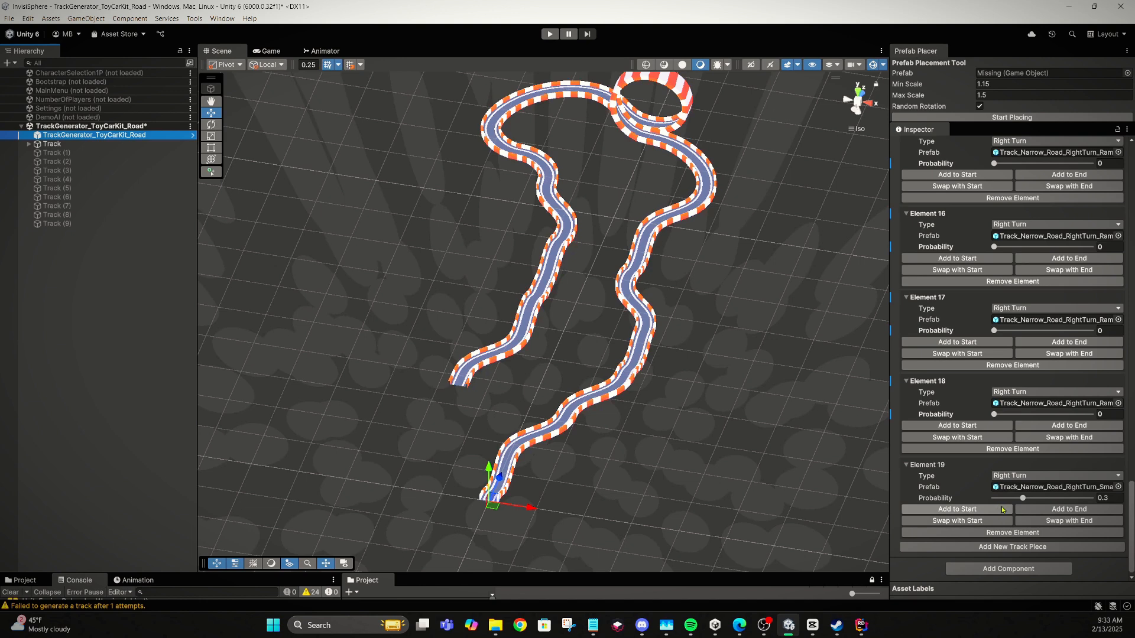
pyautogui.click(1030, 509)
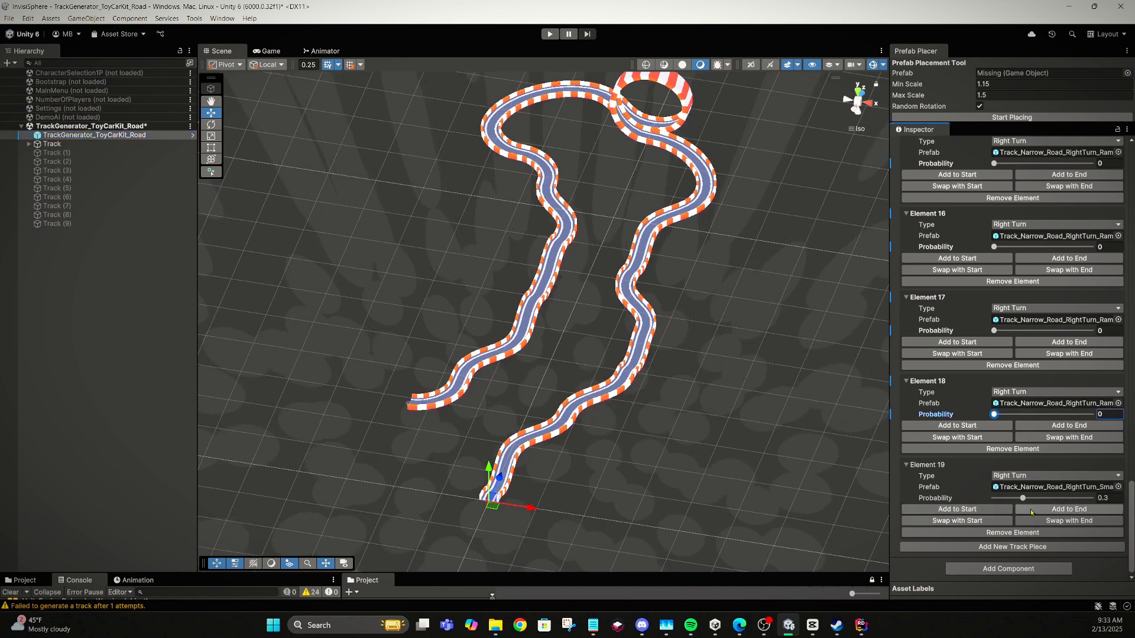
# - Widen the piece settings area and add the Track_Narrow_Road_LeftTurn_Small piece to the end of the track
pyautogui.scroll(12, 1019, 485)
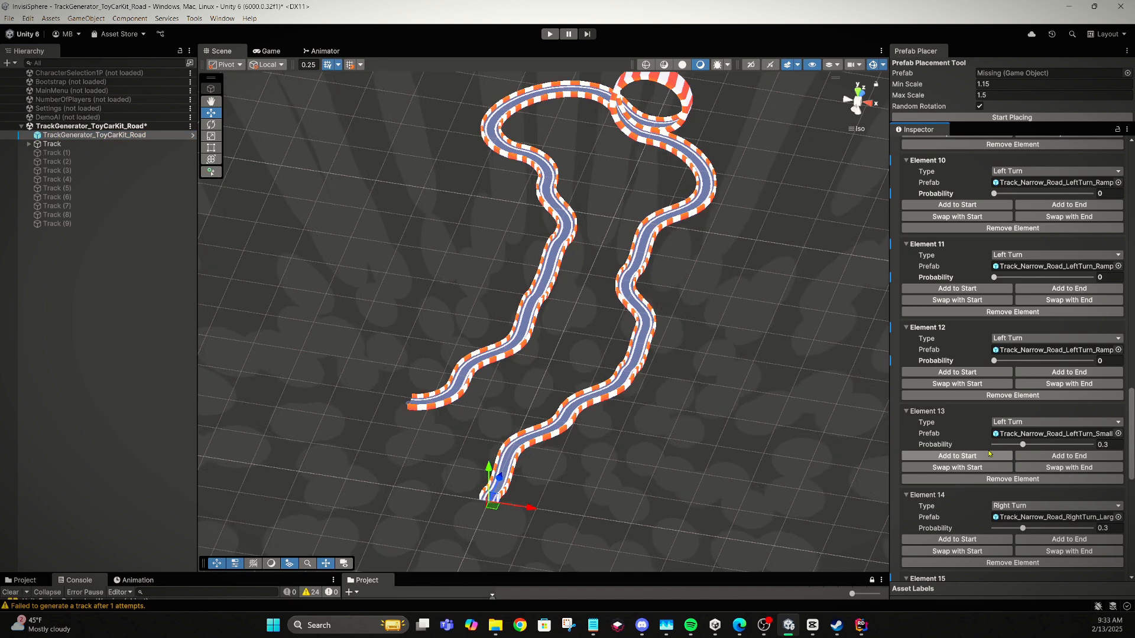
pyautogui.moveTo(889, 438); pyautogui.dragTo(846, 437)
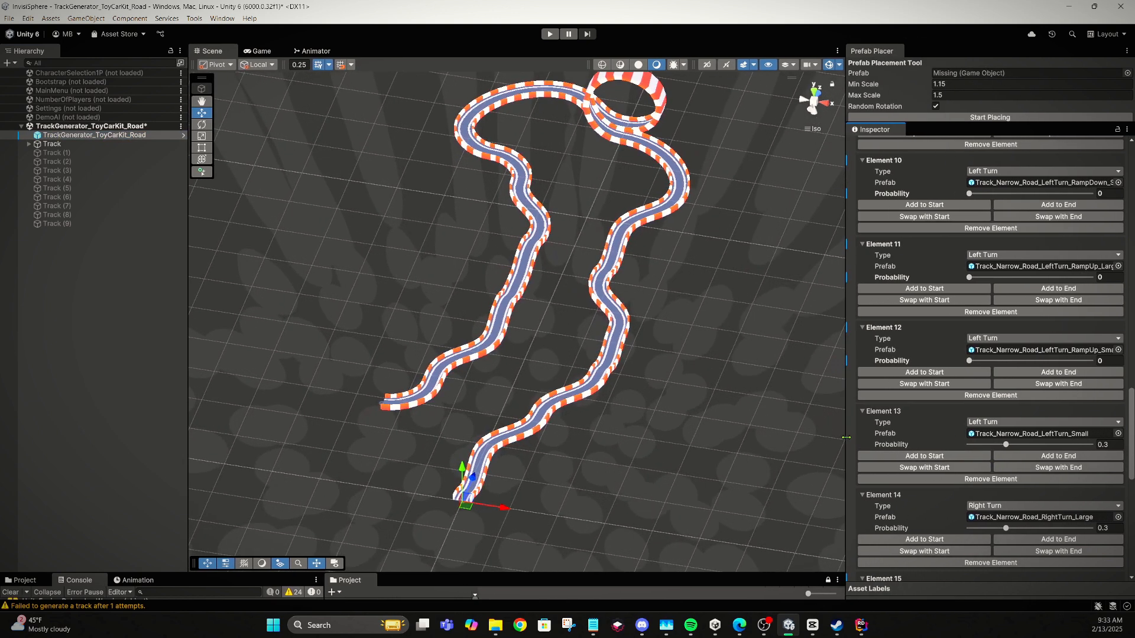
pyautogui.click(1022, 456)
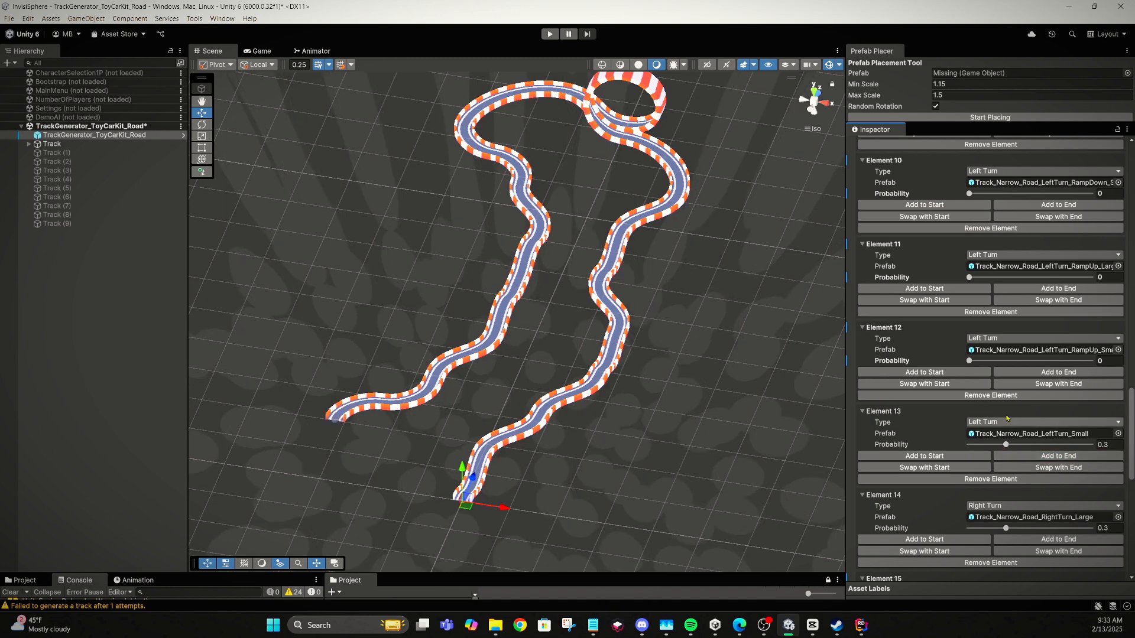
# - Extend the track's end with a Track_Narrow_Road_Straight_Large piece followed by a Track_Narrow_Road_Straight_Small piece
pyautogui.scroll(15, 1010, 425)
pyautogui.scroll(5, 1008, 415)
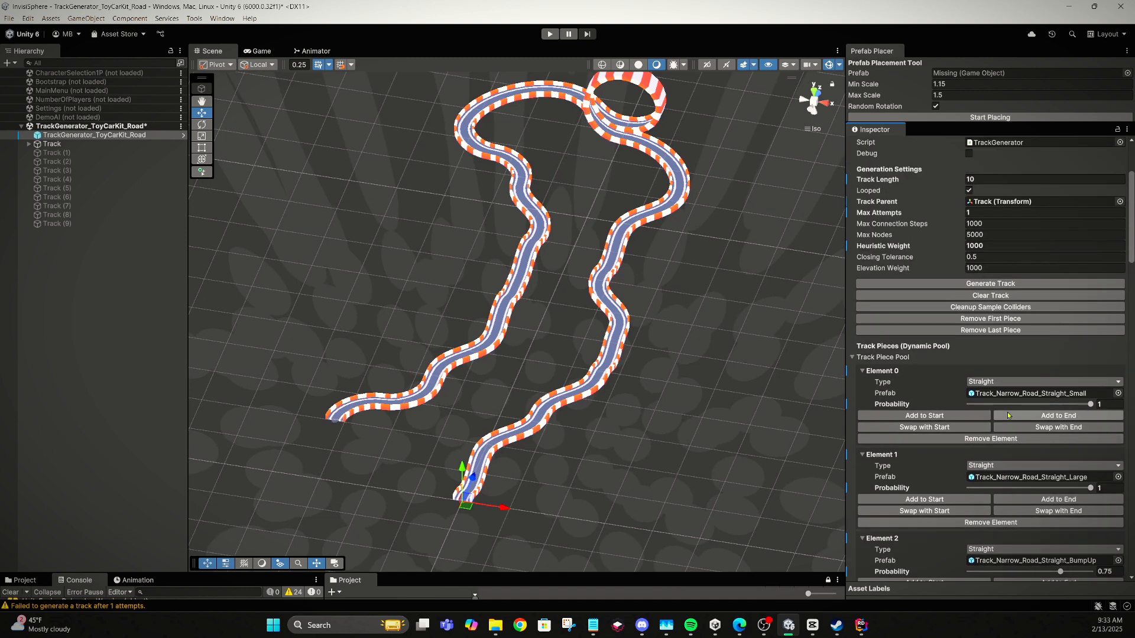
pyautogui.click(1028, 499)
pyautogui.moveTo(645, 444); pyautogui.dragTo(648, 442, button='middle')
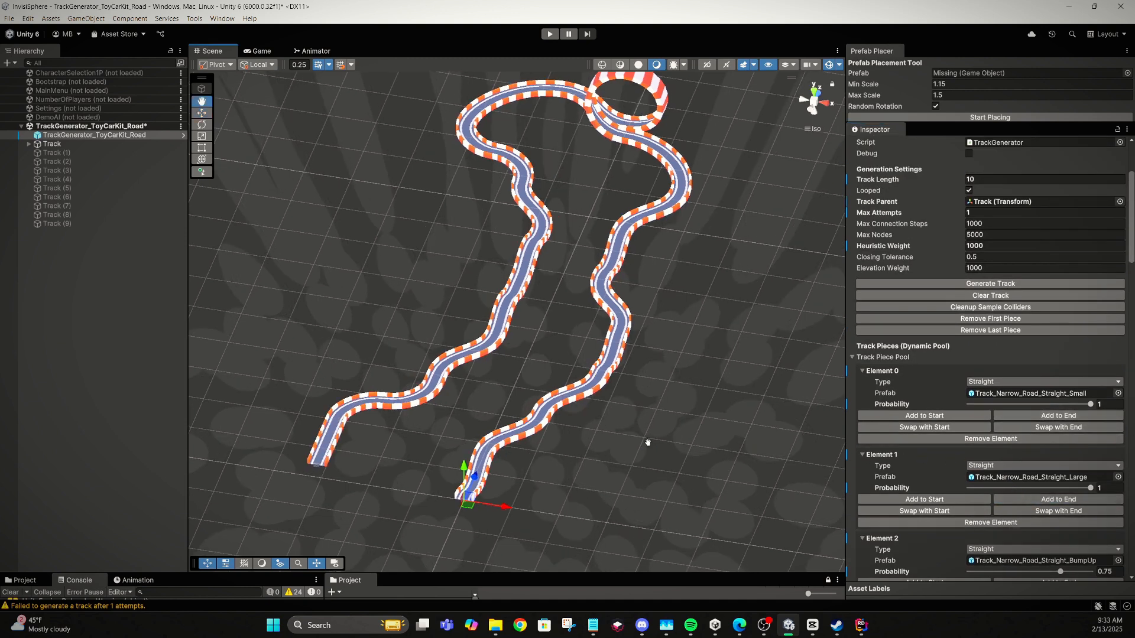
pyautogui.scroll(5, 647, 442)
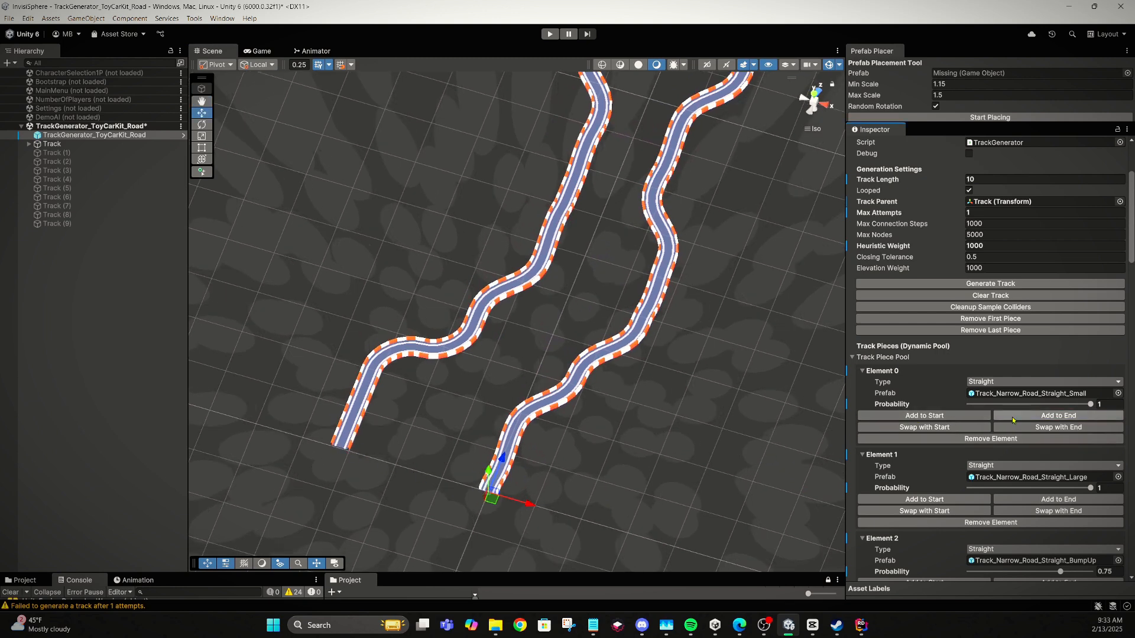
pyautogui.moveTo(516, 430); pyautogui.dragTo(602, 342, button='middle')
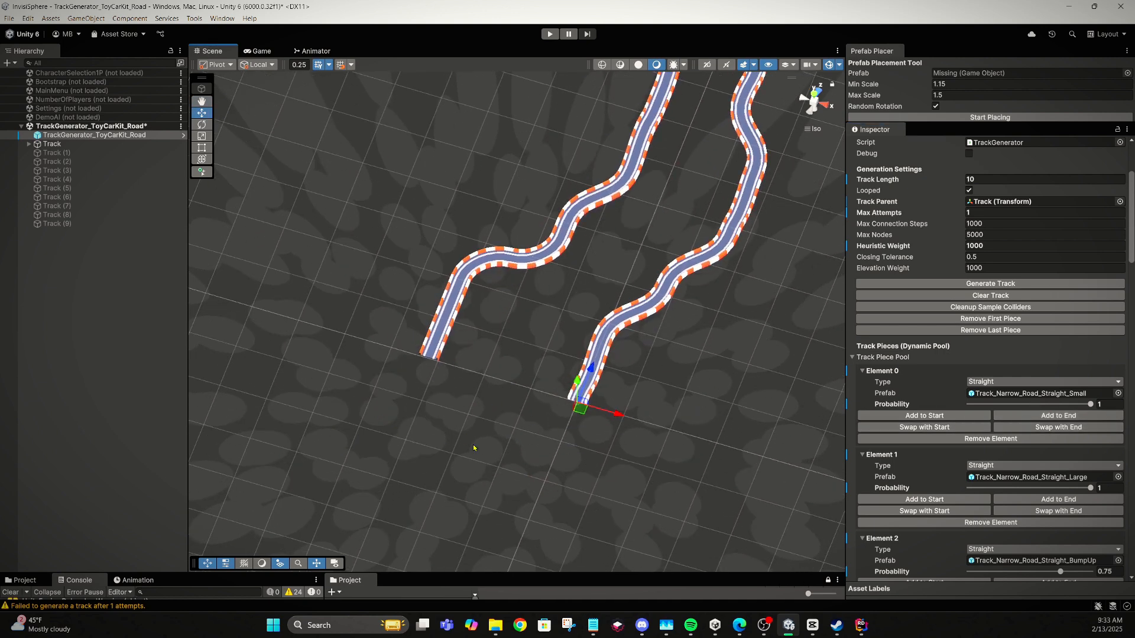
# - Add two Track_Narrow_Road_LeftTurn_Large pieces to the end of the track so it meets its start
pyautogui.scroll(-10, 928, 431)
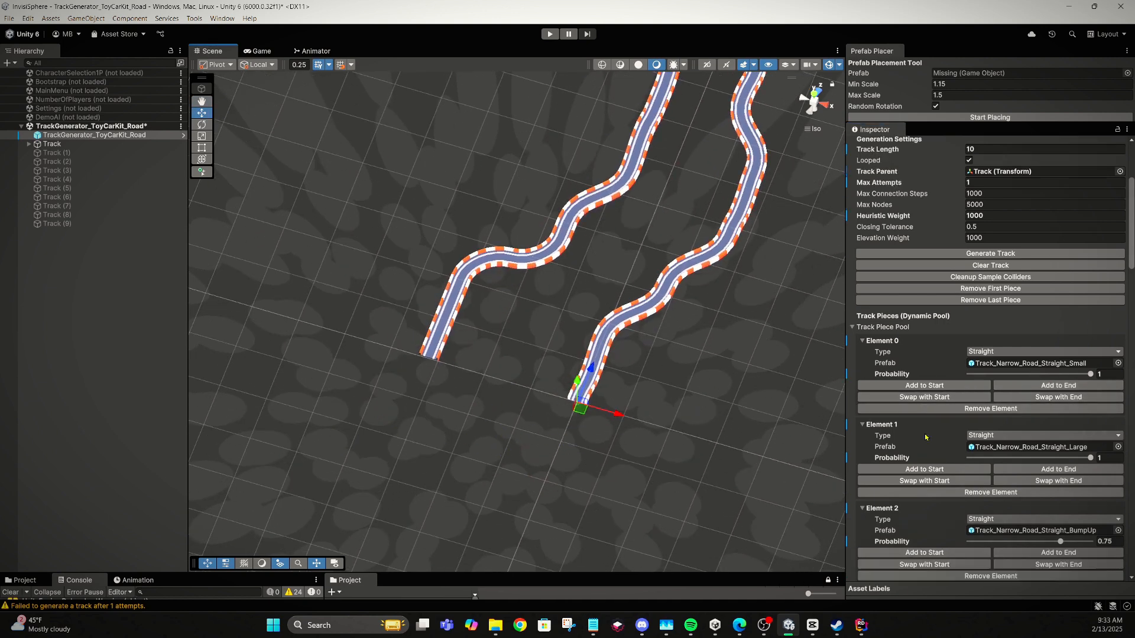
pyautogui.scroll(-5, 929, 431)
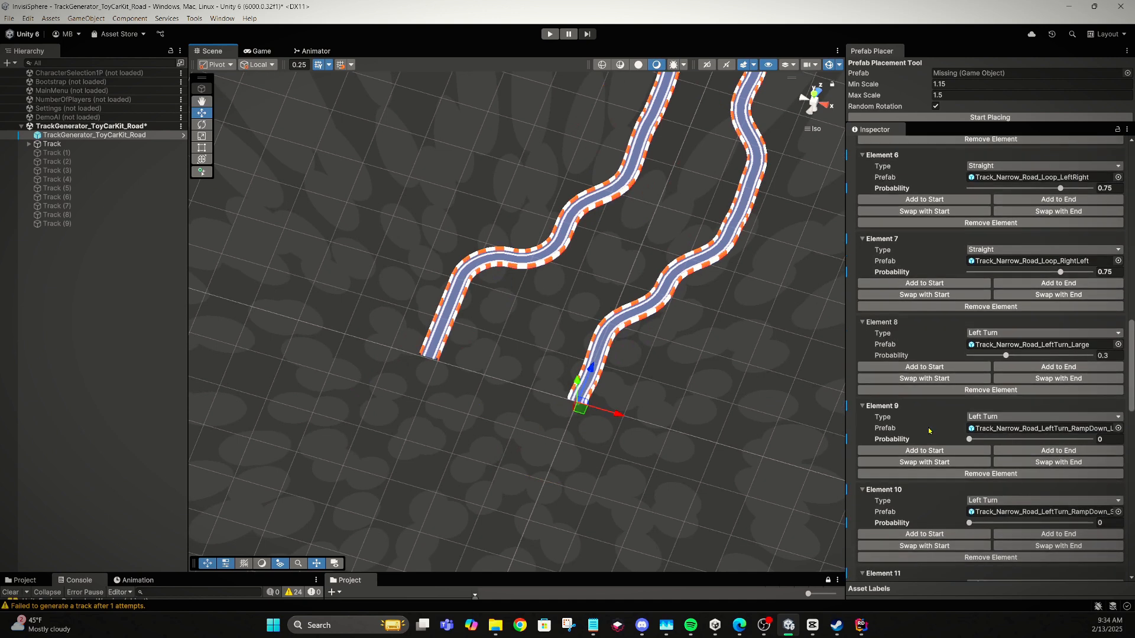
pyautogui.scroll(-1, 929, 431)
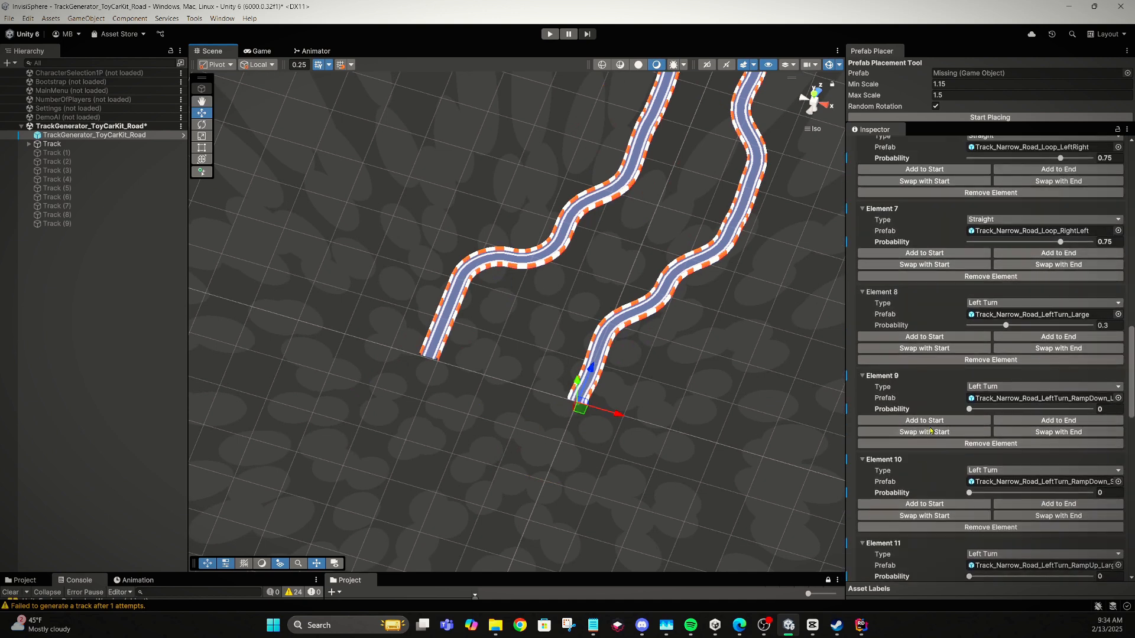
pyautogui.scroll(1, 936, 429)
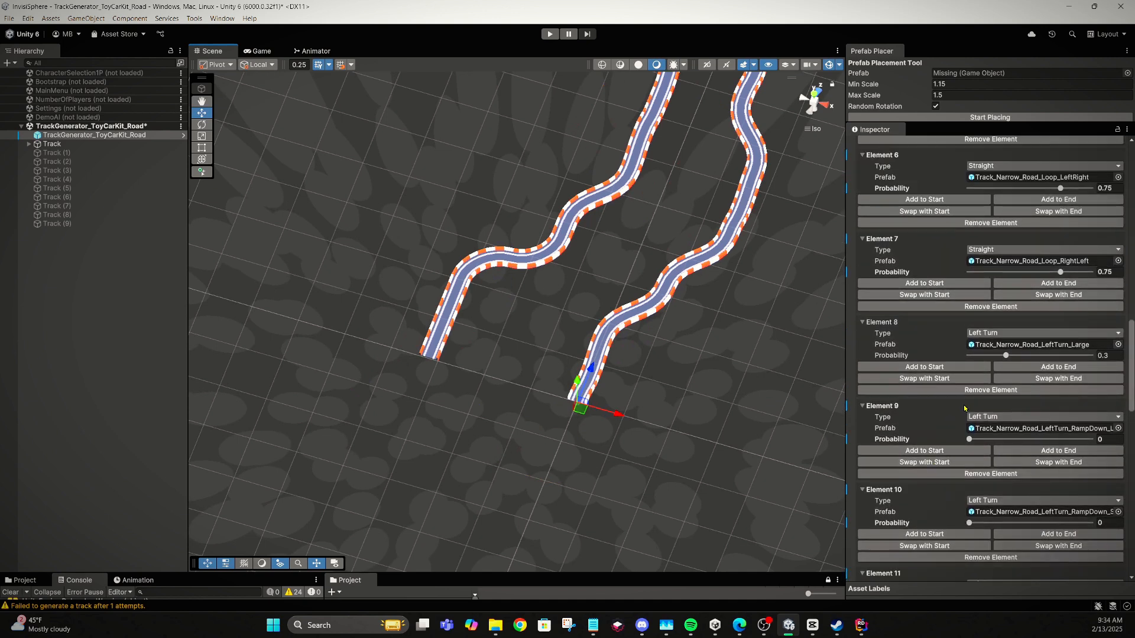
pyautogui.scroll(-1, 964, 407)
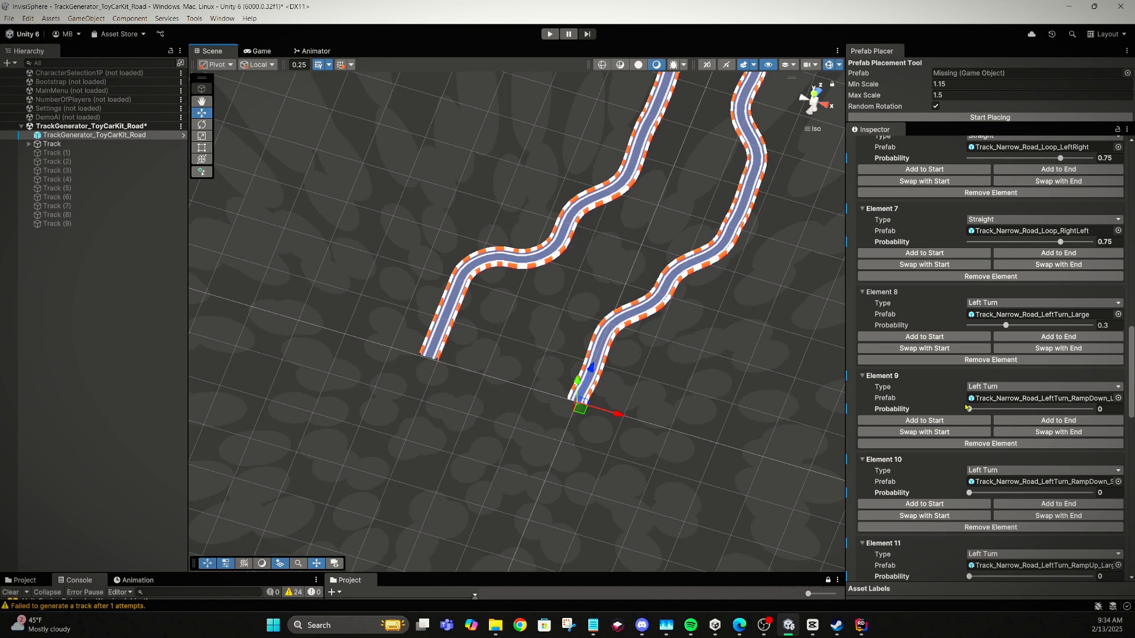
pyautogui.click(1009, 341)
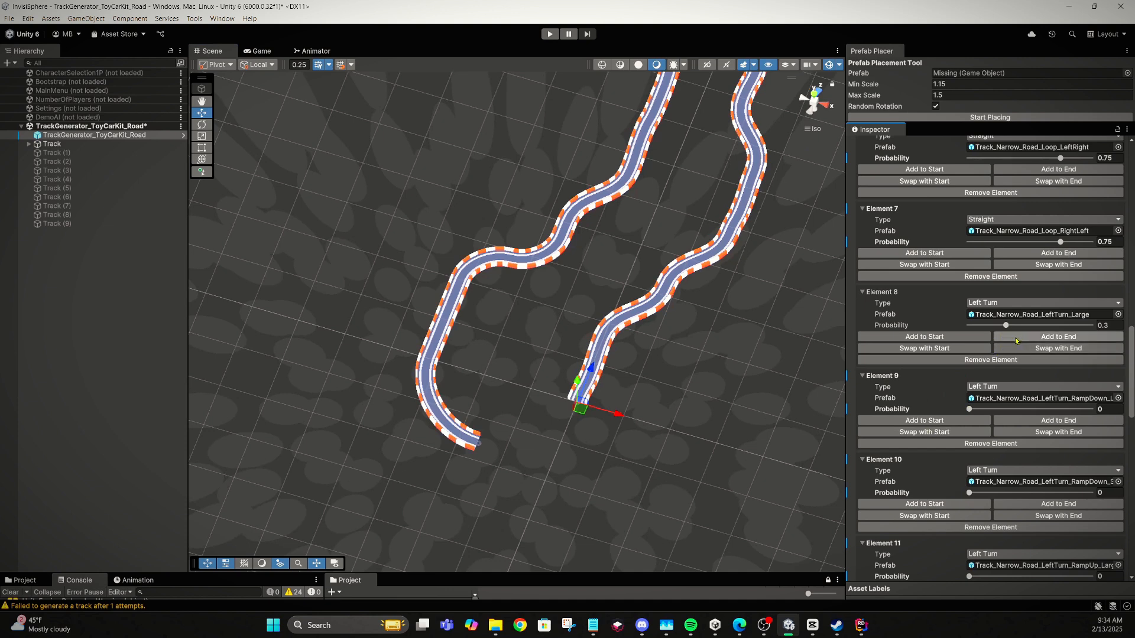
pyautogui.click(1019, 339)
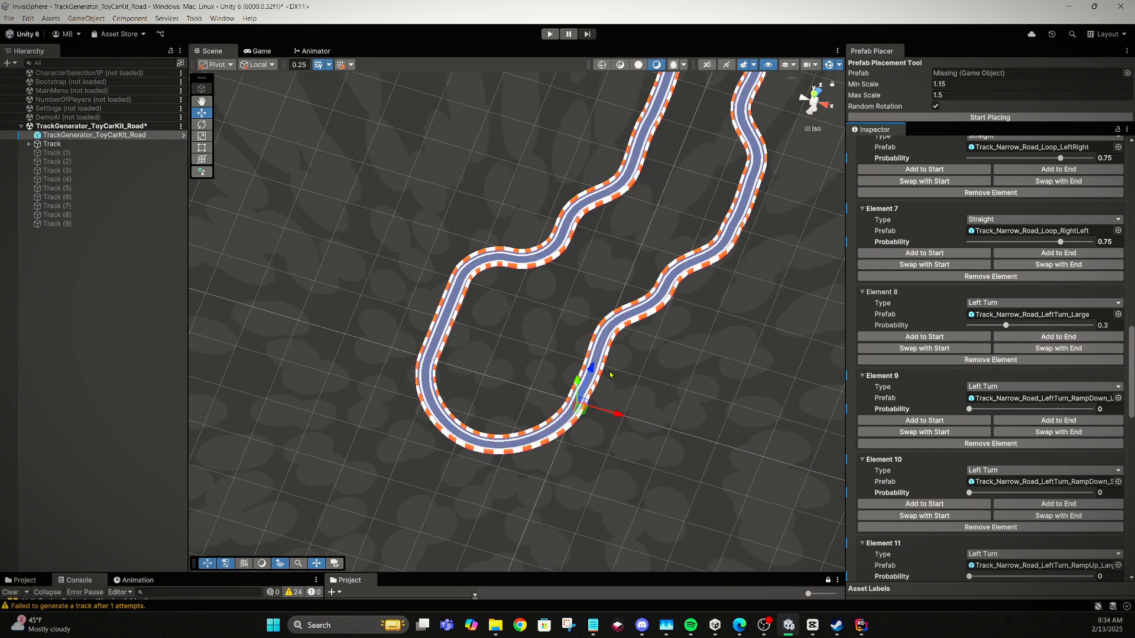
# - Examine the closed track loop from several viewing angles
pyautogui.moveTo(611, 374); pyautogui.dragTo(686, 353, button='middle')
pyautogui.moveTo(685, 354); pyautogui.dragTo(710, 256, button='right')
pyautogui.moveTo(709, 257); pyautogui.dragTo(531, 407, button='middle')
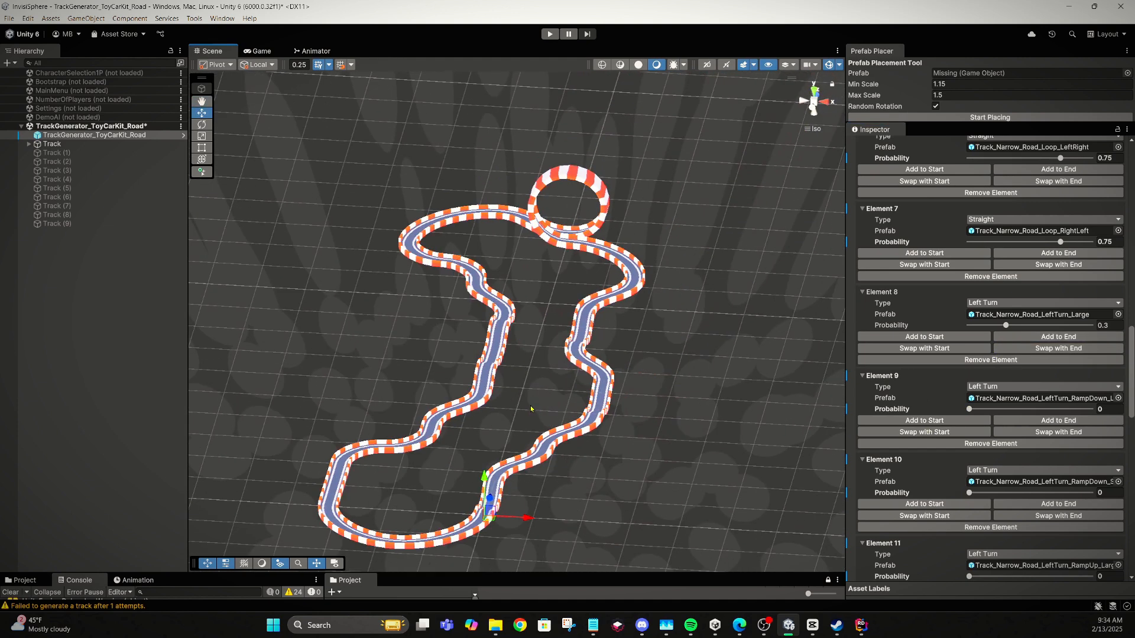
pyautogui.moveTo(530, 407); pyautogui.dragTo(476, 407, button='right')
pyautogui.moveTo(594, 400); pyautogui.dragTo(559, 411, button='middle')
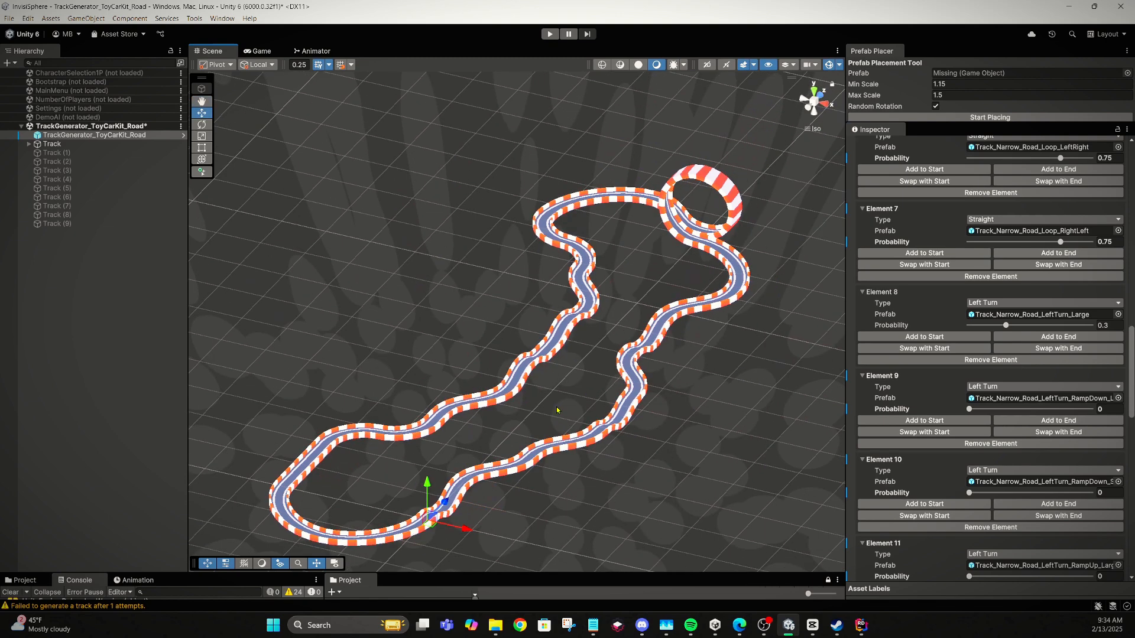
pyautogui.moveTo(551, 406); pyautogui.dragTo(478, 387, button='right')
pyautogui.keyDown('alt'); pyautogui.moveTo(450, 400); pyautogui.dragTo(520, 435); pyautogui.keyUp('alt')
pyautogui.moveTo(520, 435); pyautogui.dragTo(571, 427, button='middle')
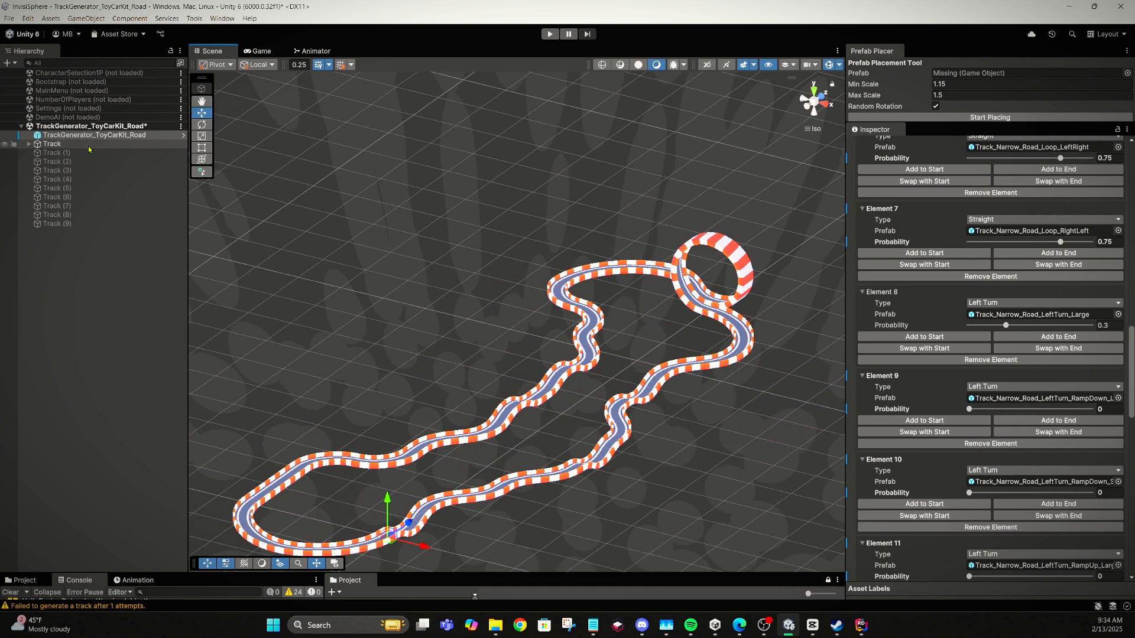
pyautogui.moveTo(631, 248); pyautogui.dragTo(613, 293, button='right')
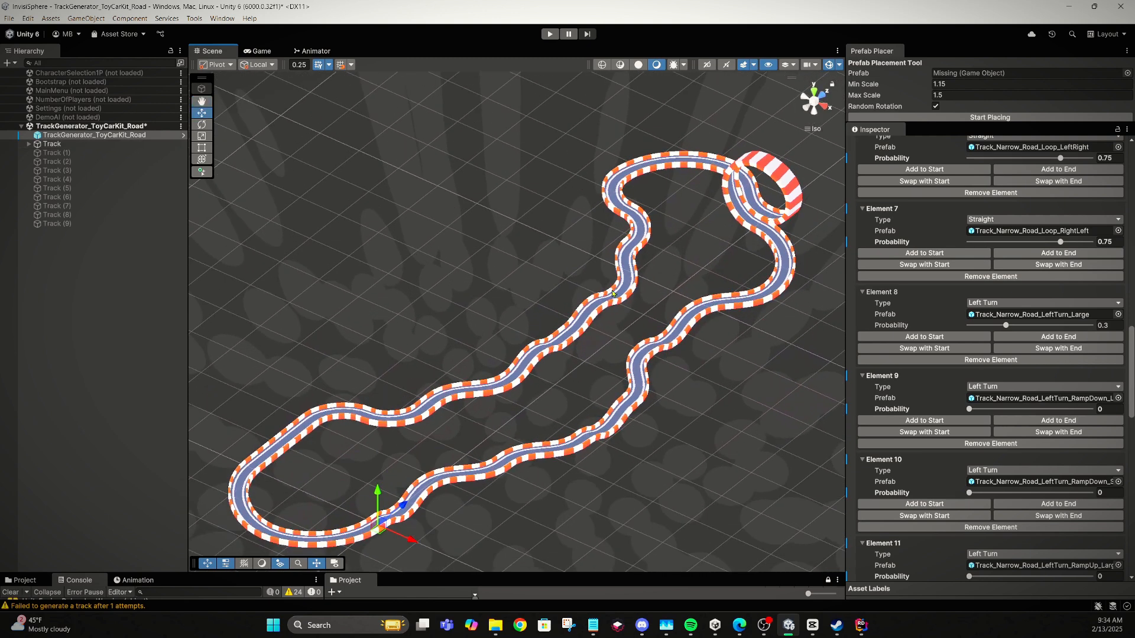
# - Select the Track object and examine the colliders outlined along its road pieces
pyautogui.click(109, 144)
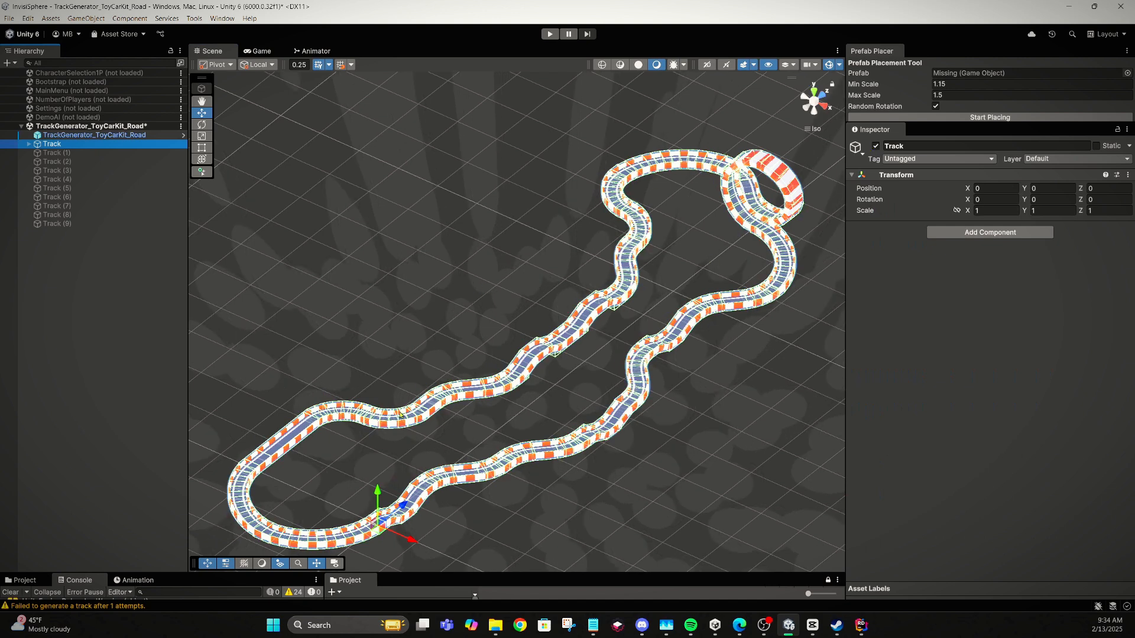
pyautogui.scroll(10, 401, 417)
pyautogui.moveTo(453, 415); pyautogui.dragTo(509, 391, button='right')
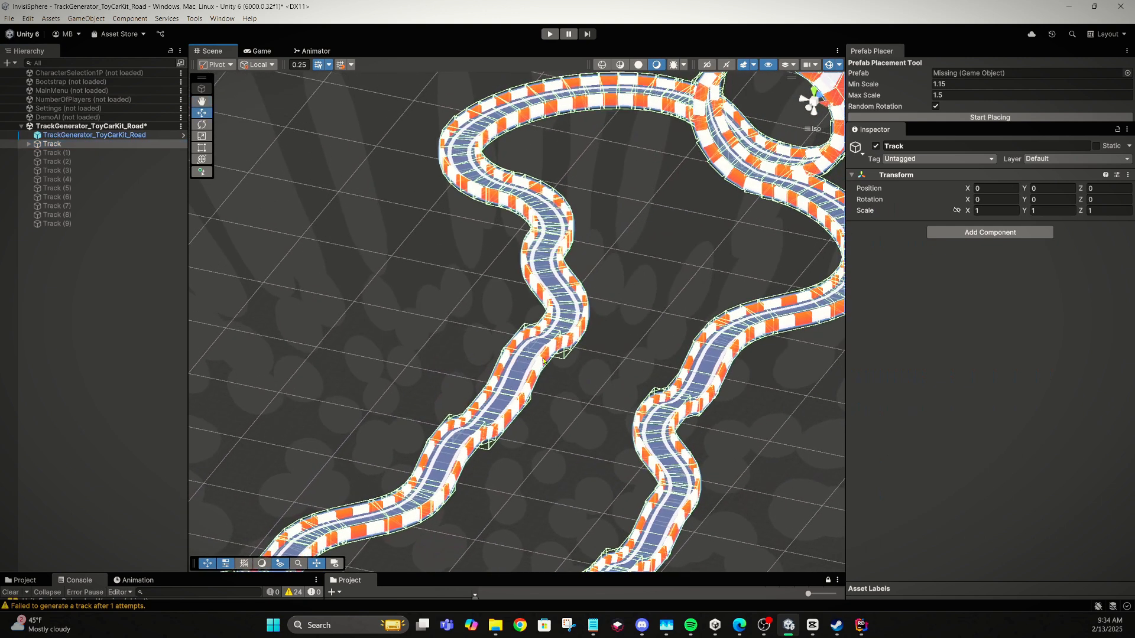
pyautogui.scroll(-5, 543, 360)
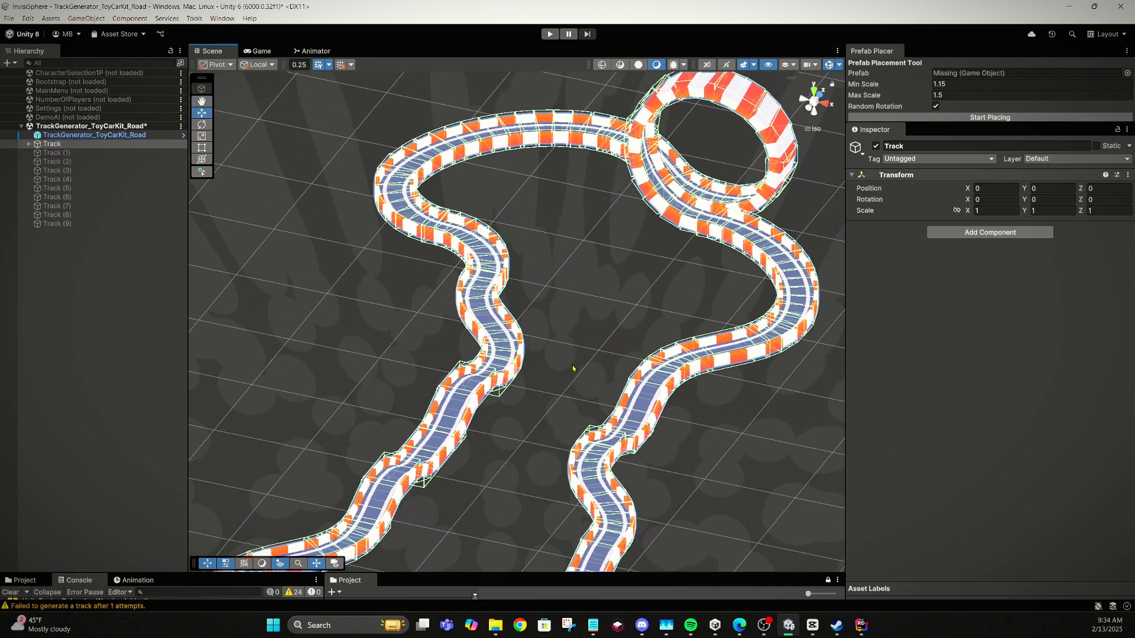
pyautogui.moveTo(589, 359); pyautogui.dragTo(561, 371, button='right')
pyautogui.scroll(-2, 561, 370)
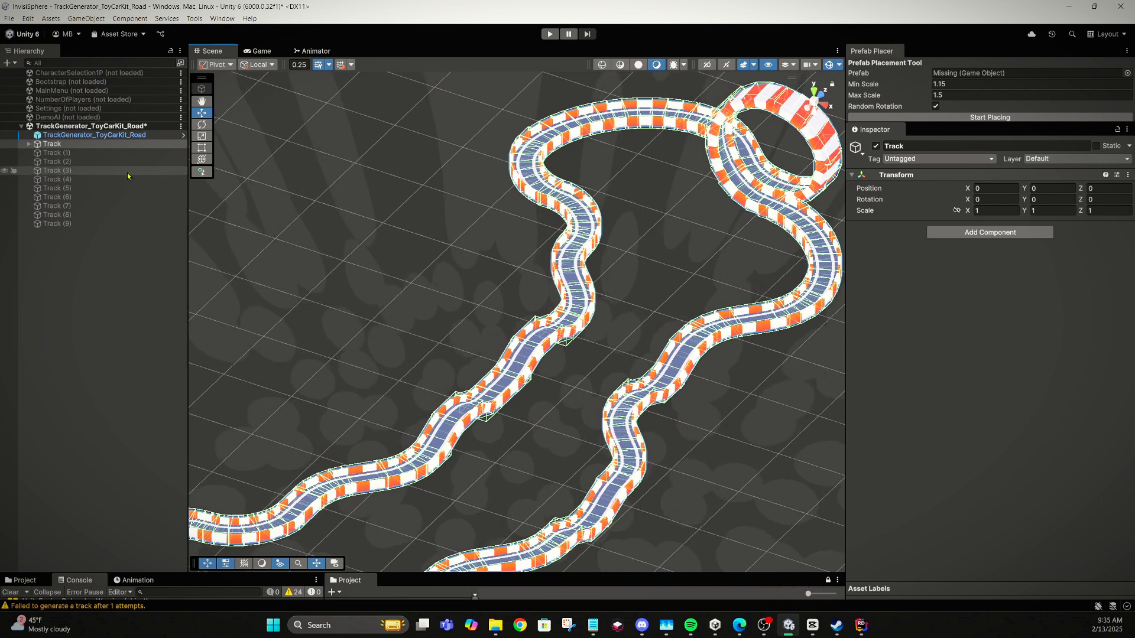
# - Clean up the sample colliders with TrackGenerator_ToyCarKit_Road, and check the Track object and its child pieces
pyautogui.click(90, 136)
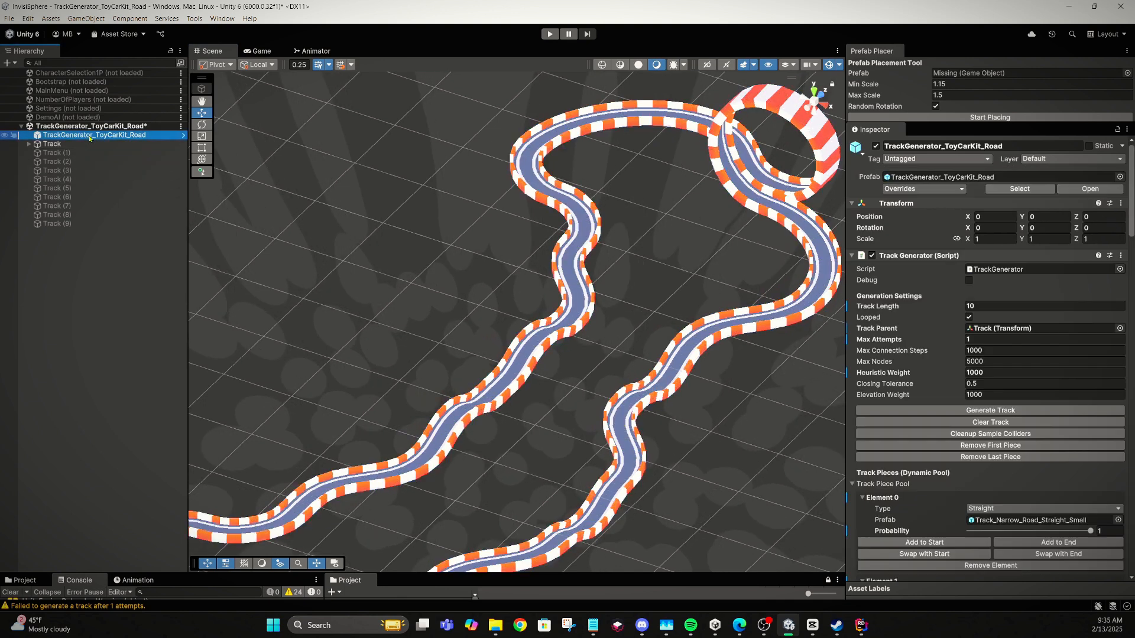
pyautogui.click(957, 436)
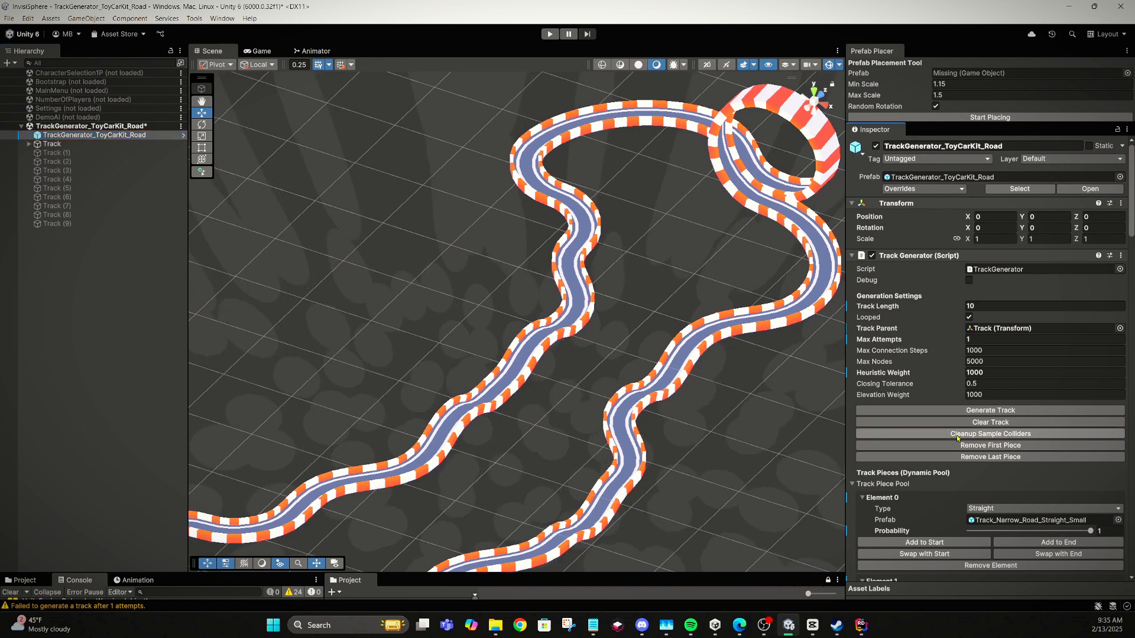
pyautogui.click(84, 146)
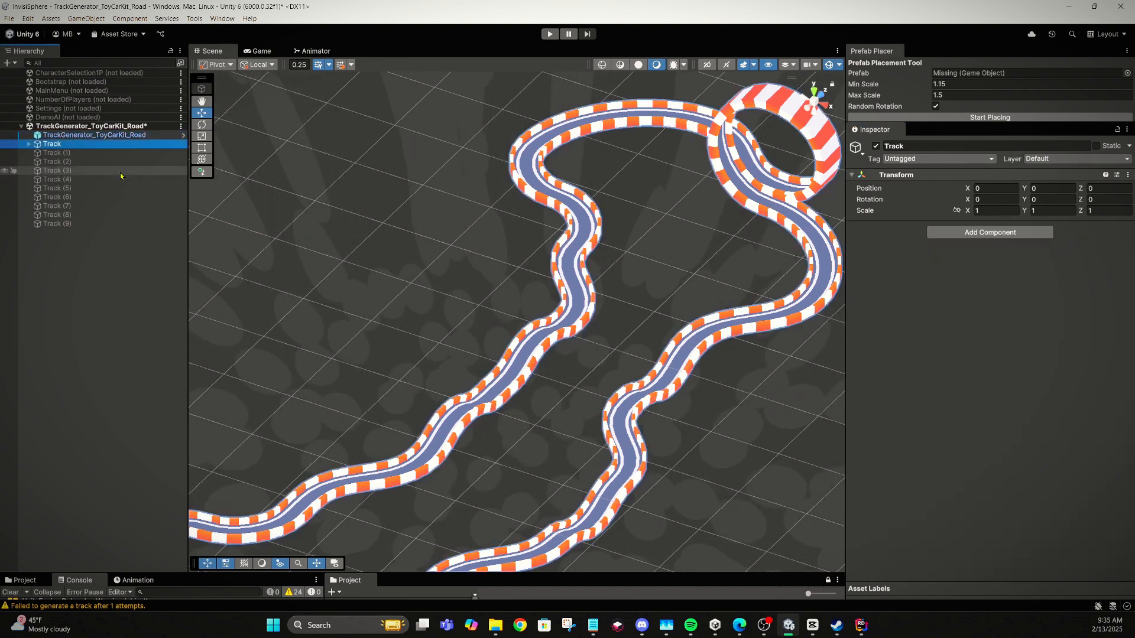
pyautogui.click(28, 144)
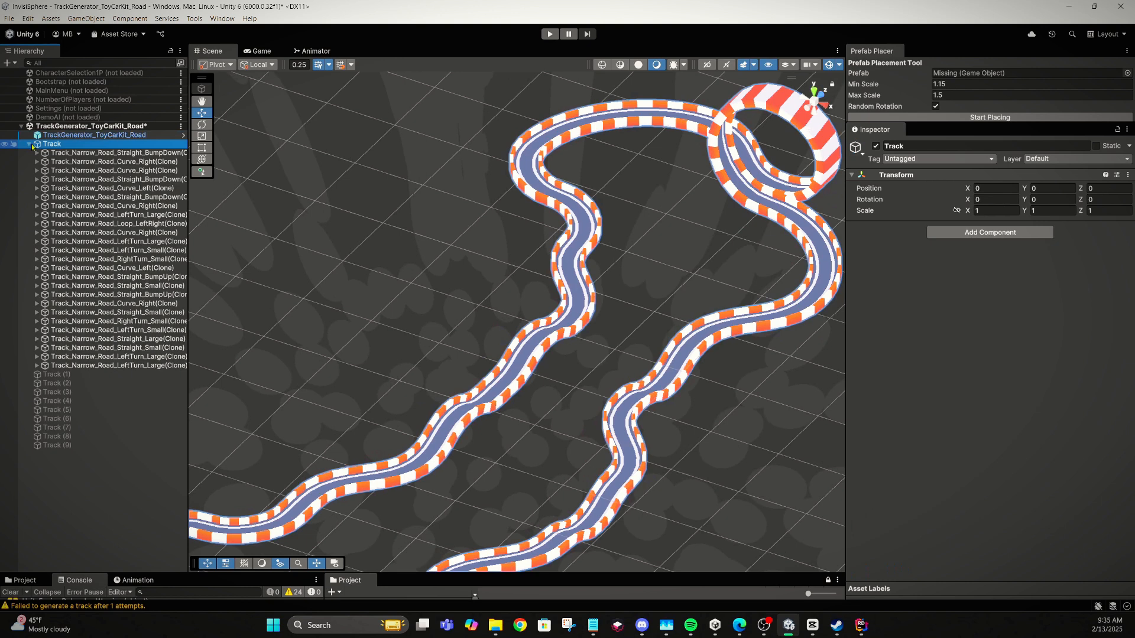
pyautogui.click(28, 145)
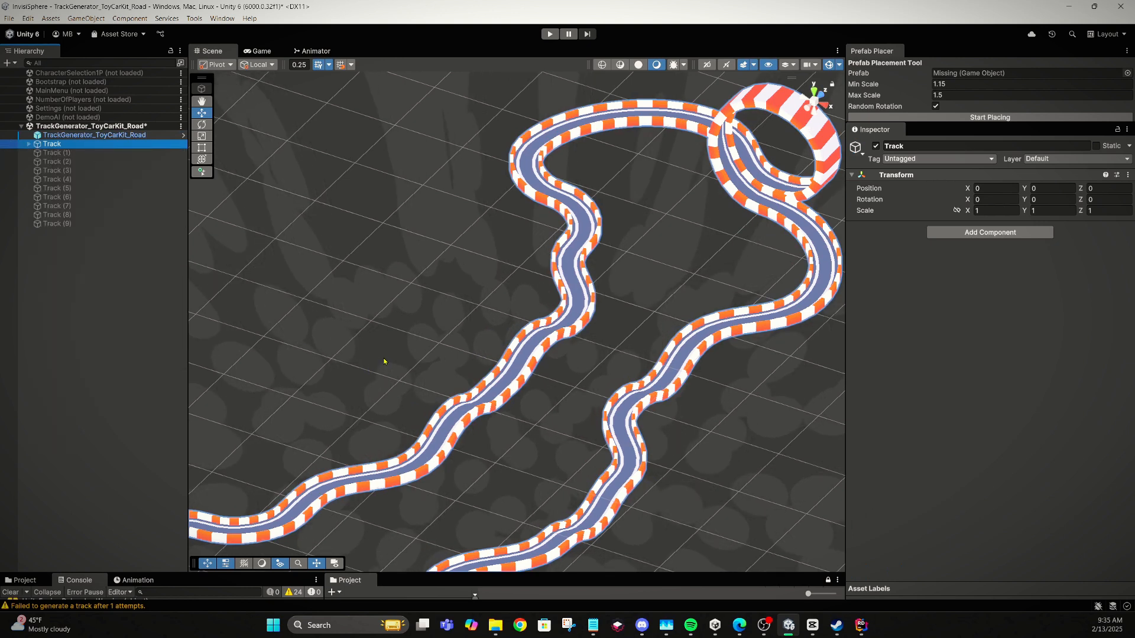
# - Deactivate the finished Track object to hide it from the scene
pyautogui.scroll(-4, 384, 362)
pyautogui.scroll(-3, 388, 346)
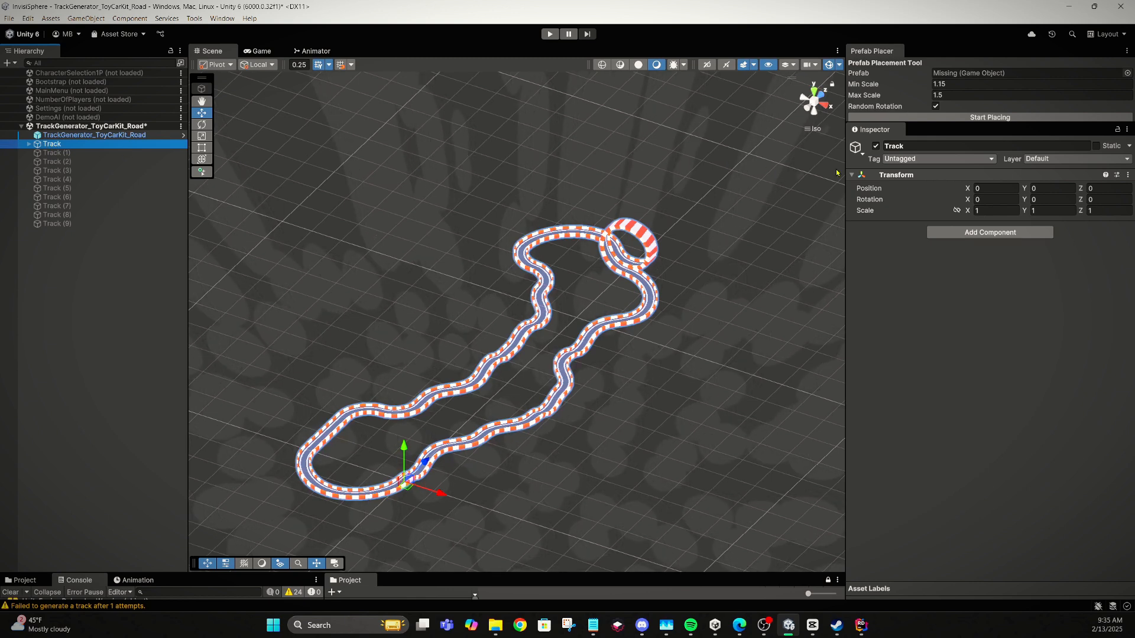
pyautogui.click(875, 146)
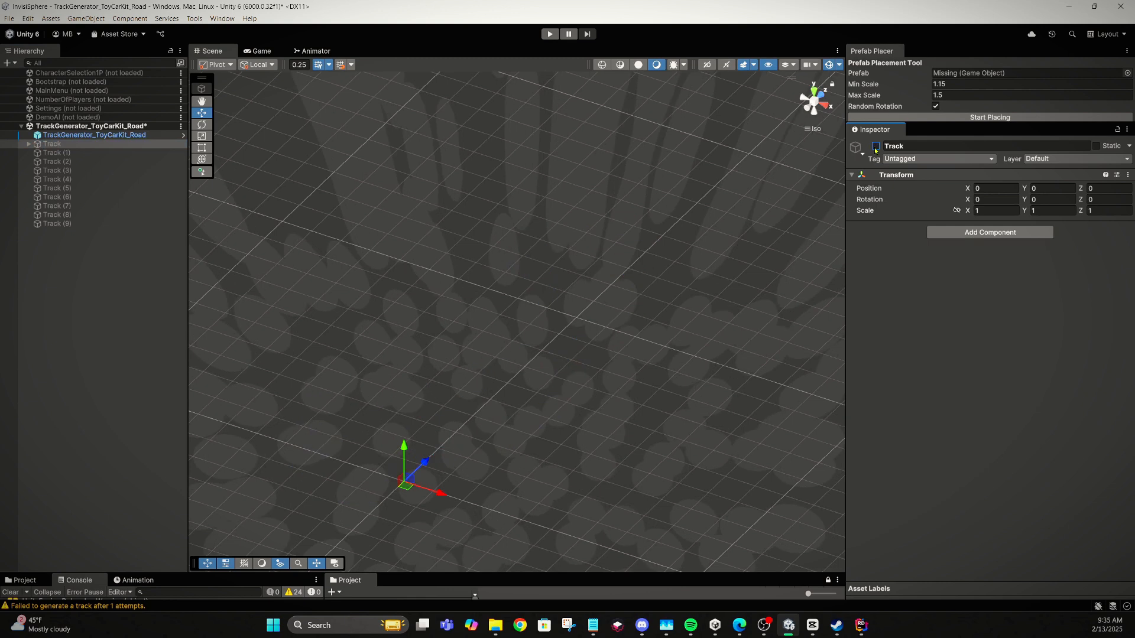
# - Set the track generator's Track Parent to Track (1) and activate the Track (1) object
pyautogui.click(99, 136)
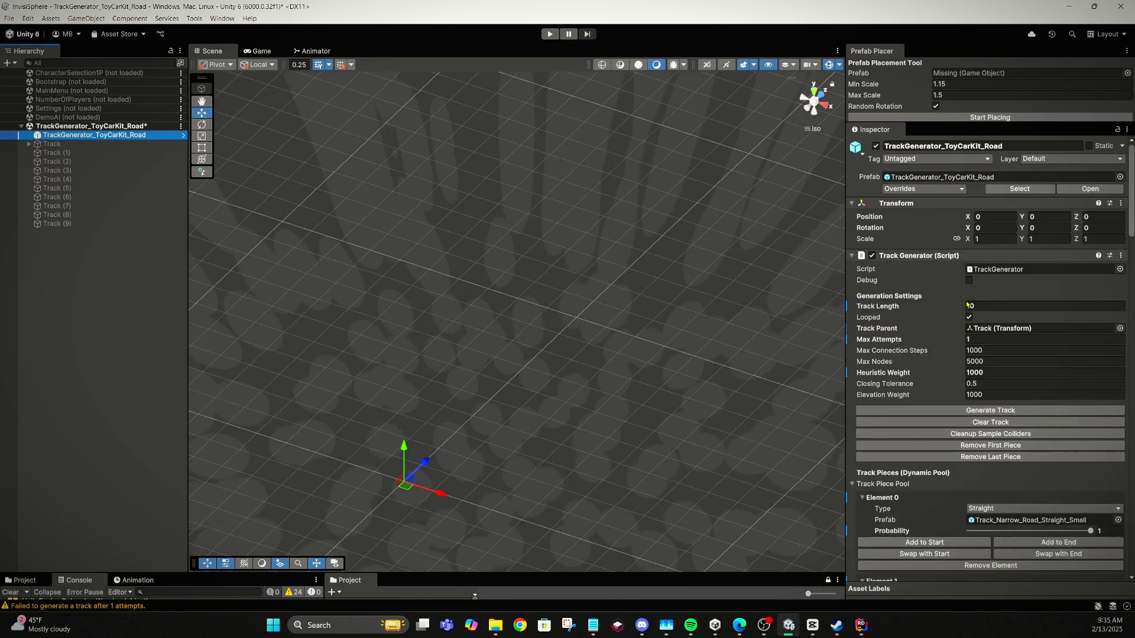
pyautogui.click(1118, 329)
pyautogui.doubleClick(1068, 373)
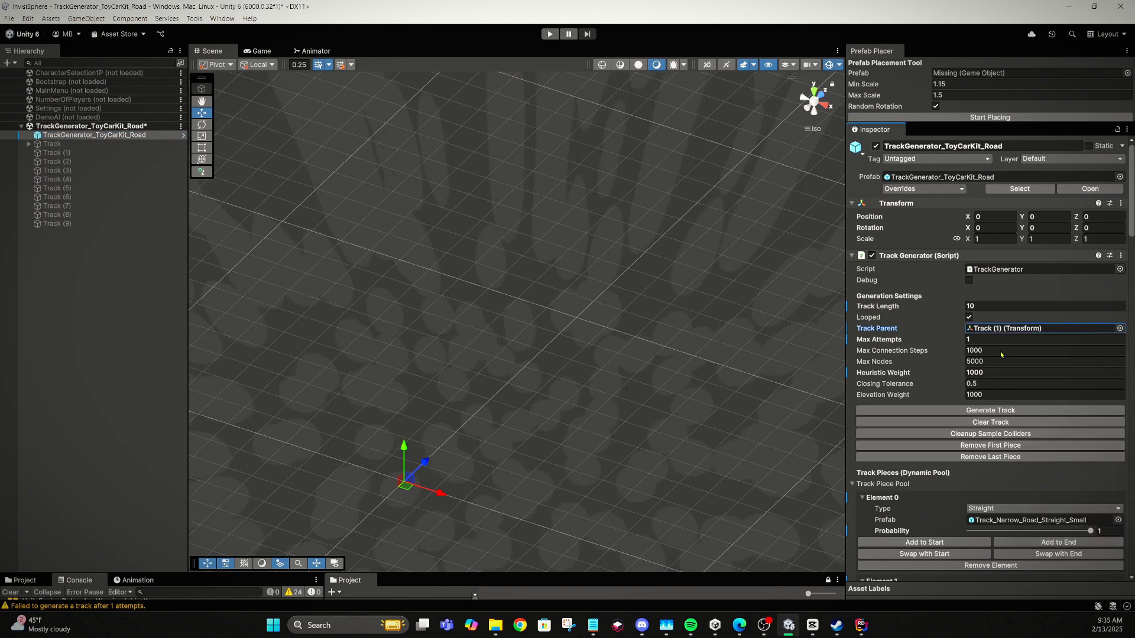
pyautogui.click(87, 155)
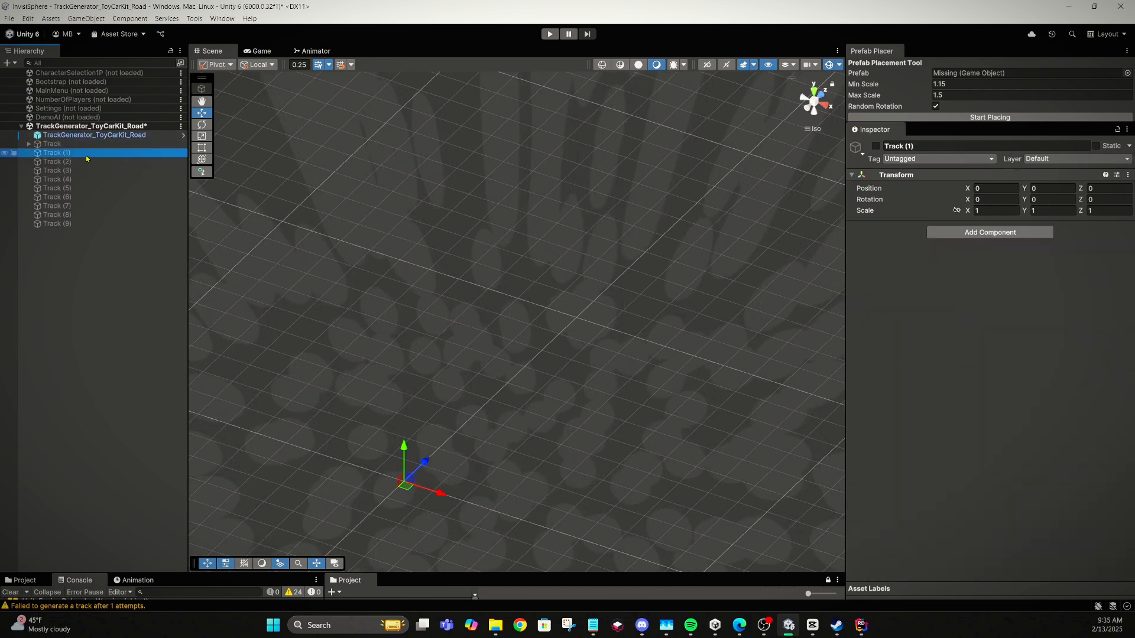
pyautogui.click(875, 146)
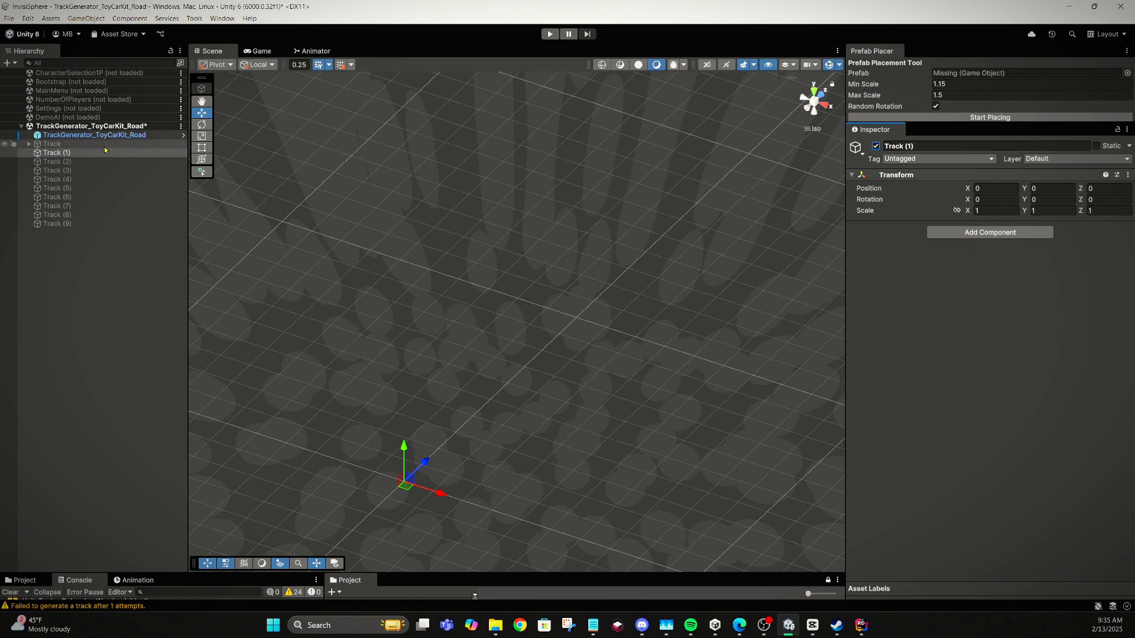
# - Set the Track Length of TrackGenerator_ToyCarKit_Road to 25
pyautogui.click(87, 135)
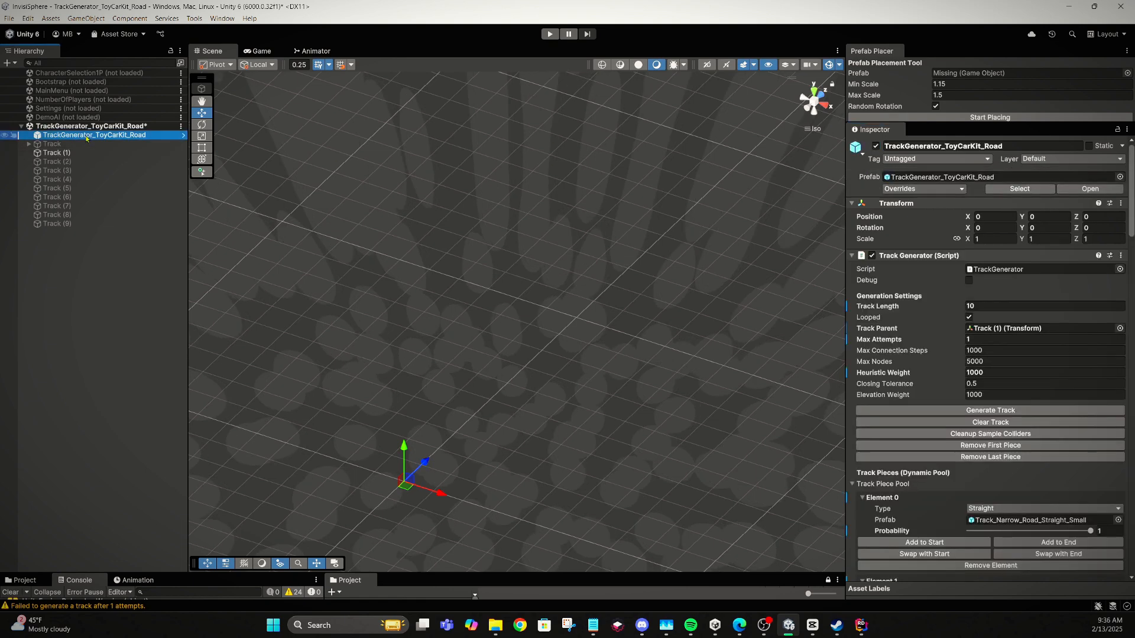
pyautogui.click(991, 306)
pyautogui.moveTo(594, 313); pyautogui.dragTo(622, 258, button='middle')
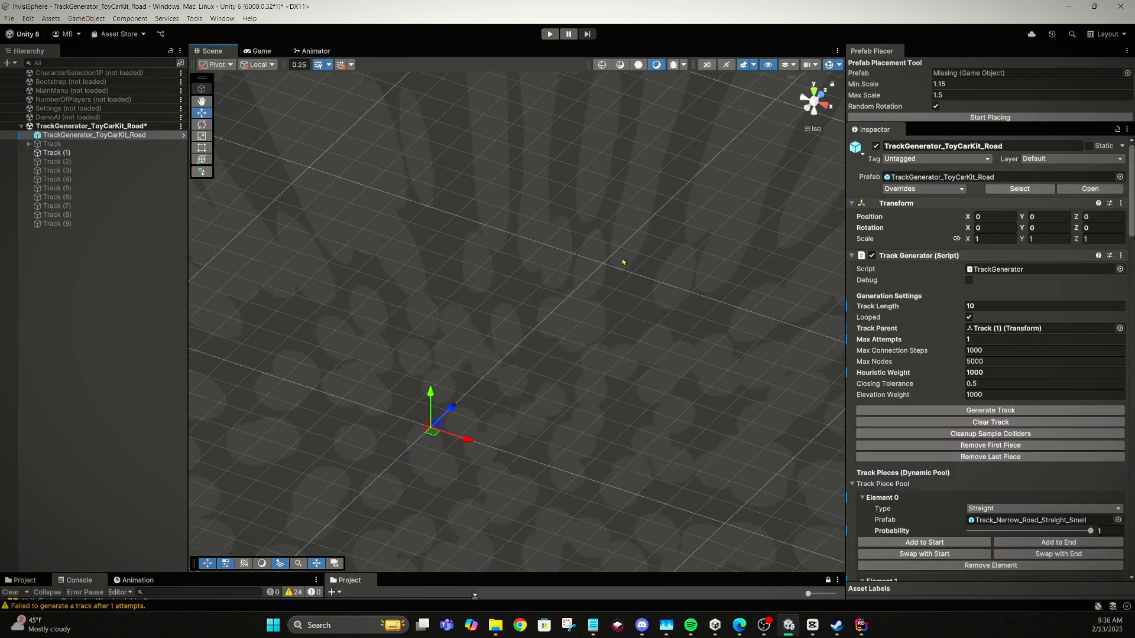
pyautogui.click(984, 305)
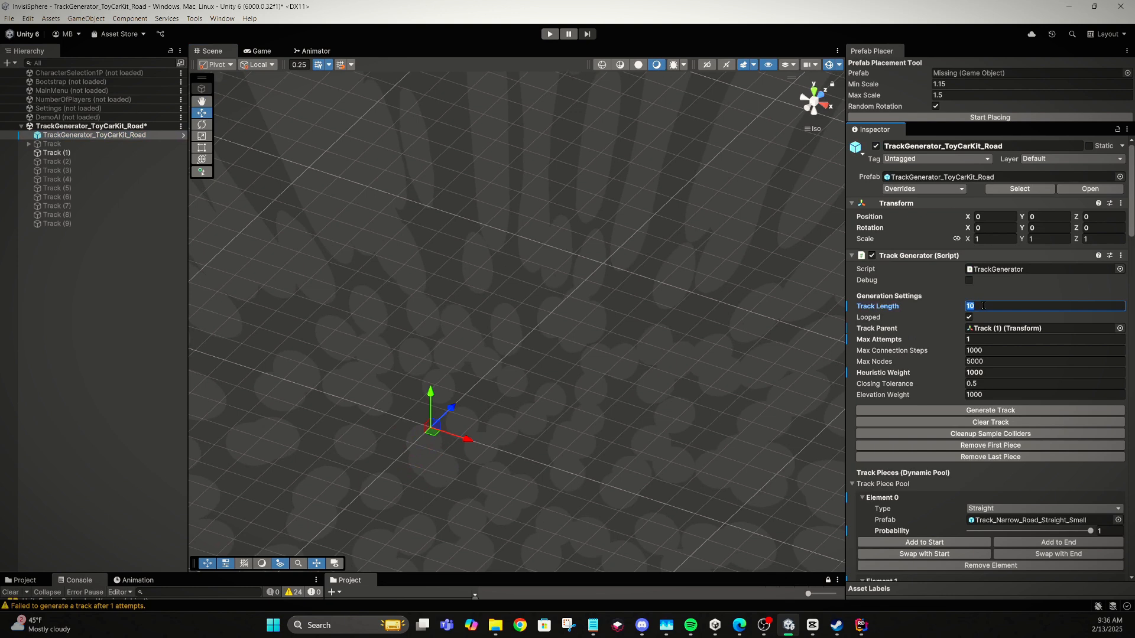
pyautogui.write('25')
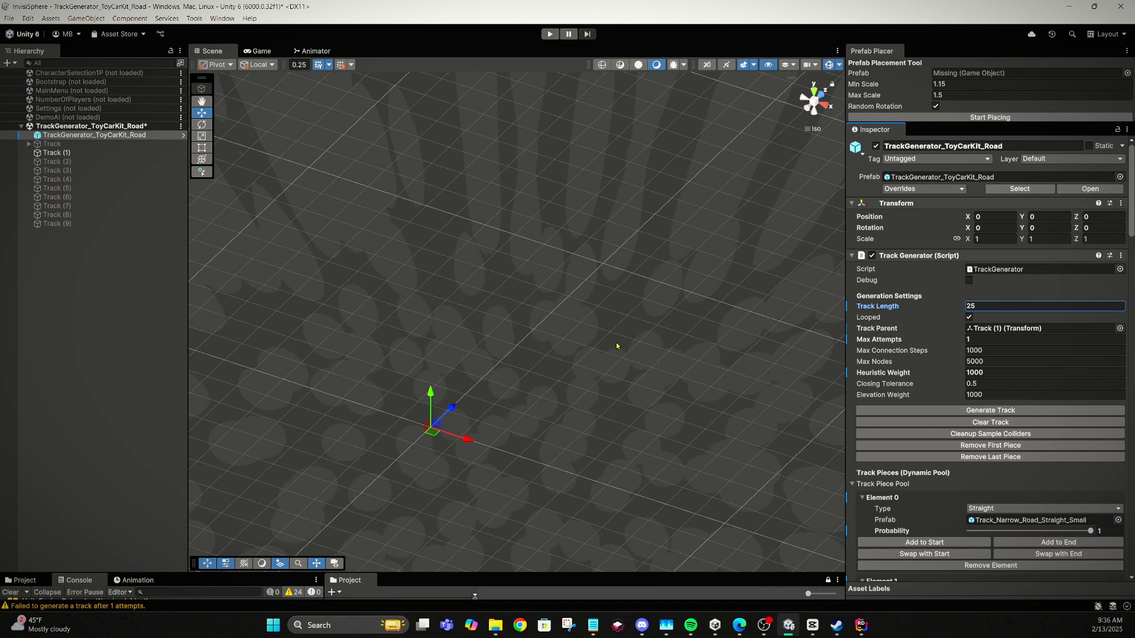
pyautogui.moveTo(580, 357); pyautogui.dragTo(598, 348, button='middle')
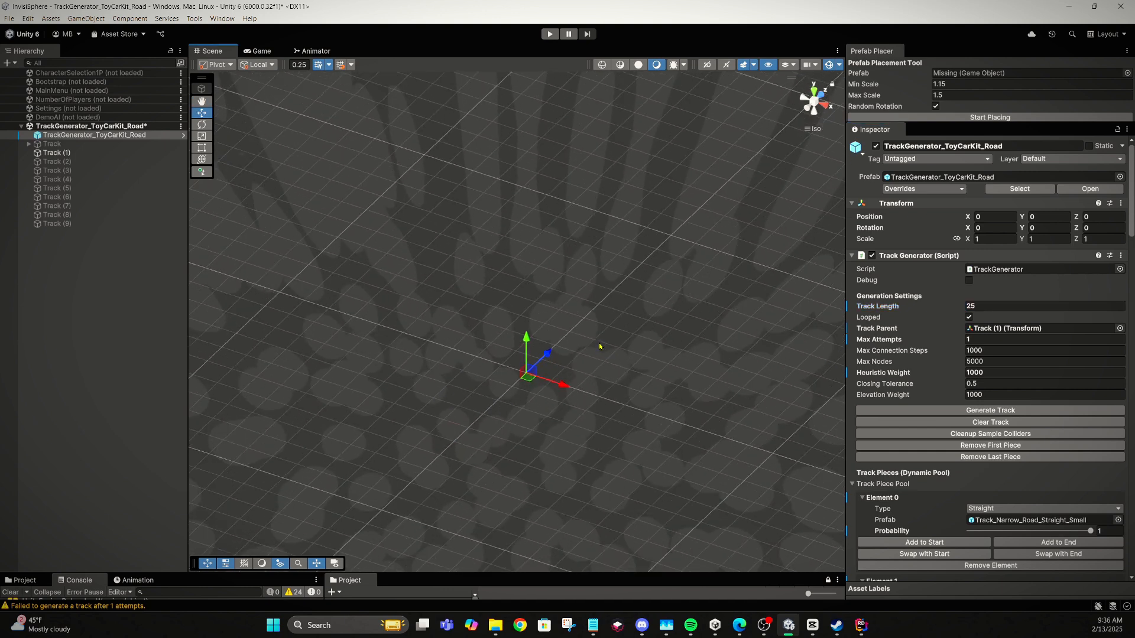
pyautogui.moveTo(654, 391); pyautogui.dragTo(631, 353, button='middle')
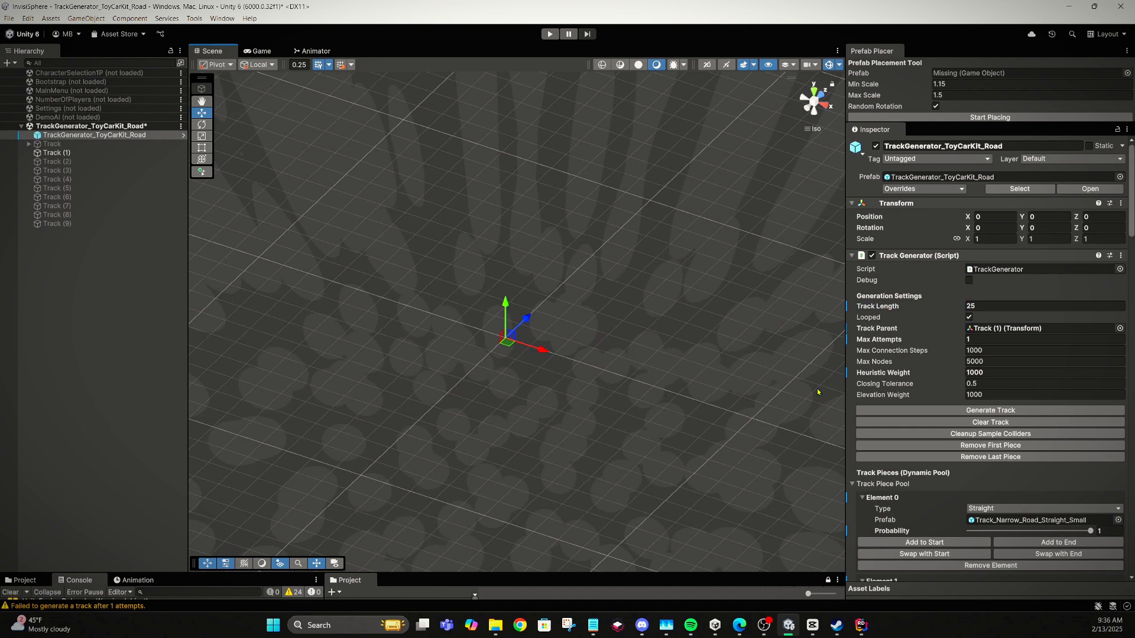
# - Generate a looped track of length 25 under Track (1), check its overall layout, and regenerate it
pyautogui.click(941, 414)
pyautogui.moveTo(564, 362); pyautogui.dragTo(655, 432, button='middle')
pyautogui.scroll(-9, 654, 432)
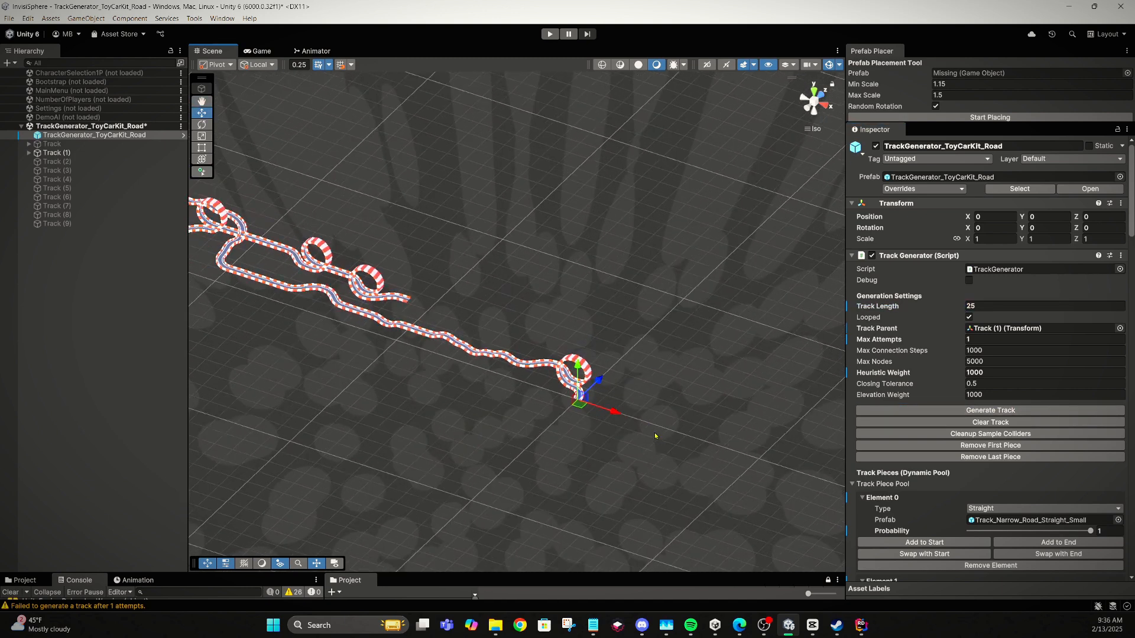
pyautogui.scroll(-5, 650, 418)
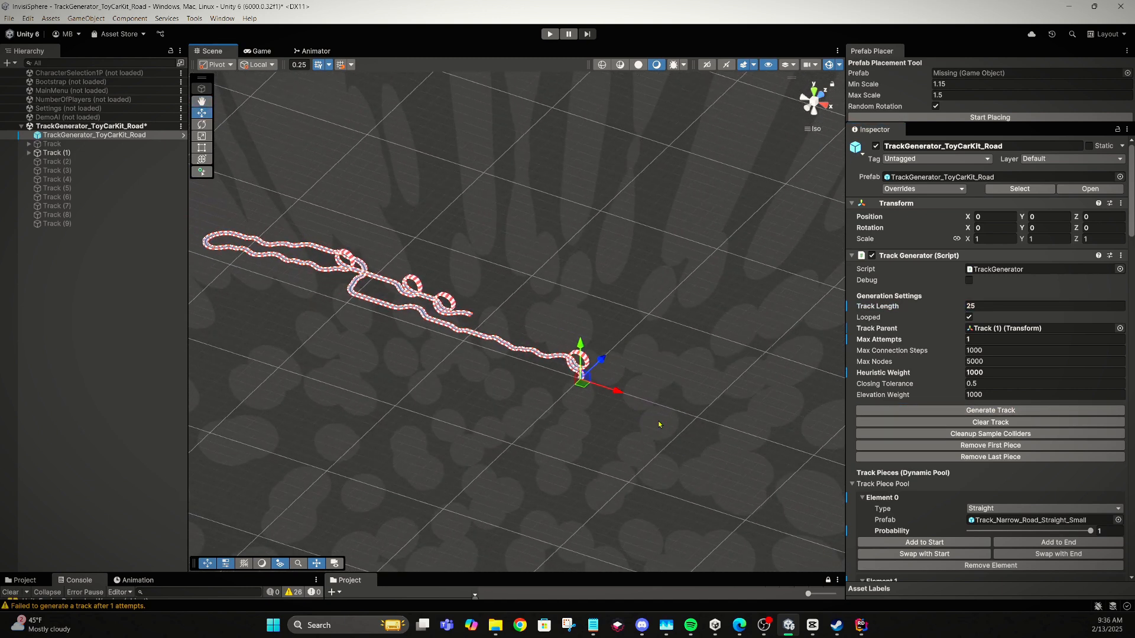
pyautogui.scroll(7, 658, 420)
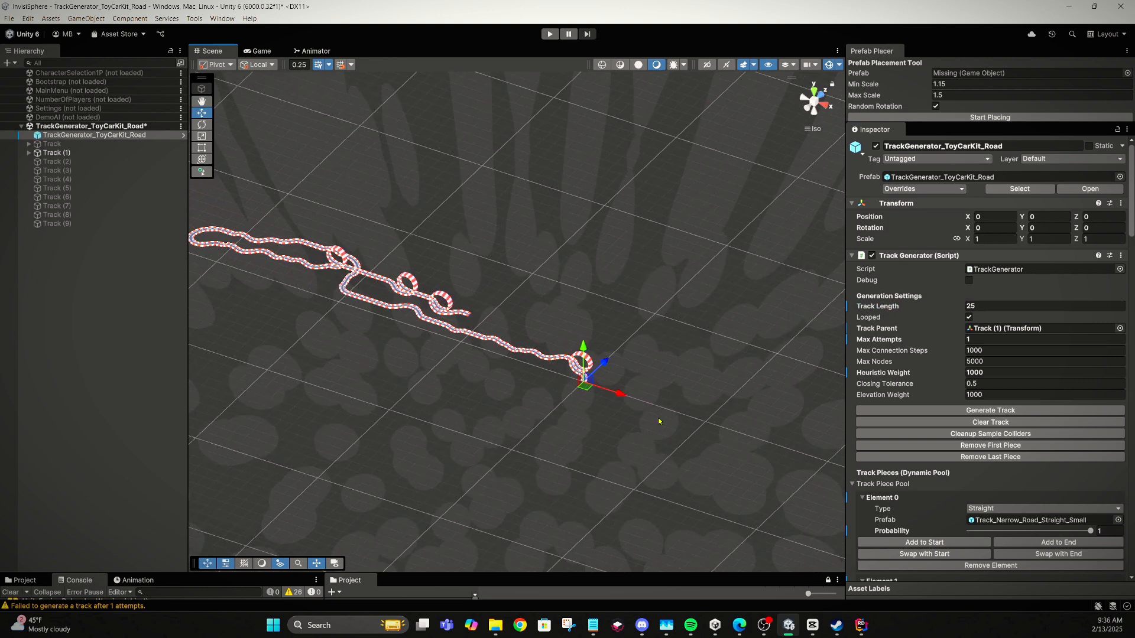
pyautogui.click(909, 412)
# - Examine the generated track from its start at the origin to the coiled section at its open end
pyautogui.moveTo(527, 390); pyautogui.dragTo(329, 385, button='middle')
pyautogui.moveTo(427, 371); pyautogui.dragTo(371, 374, button='middle')
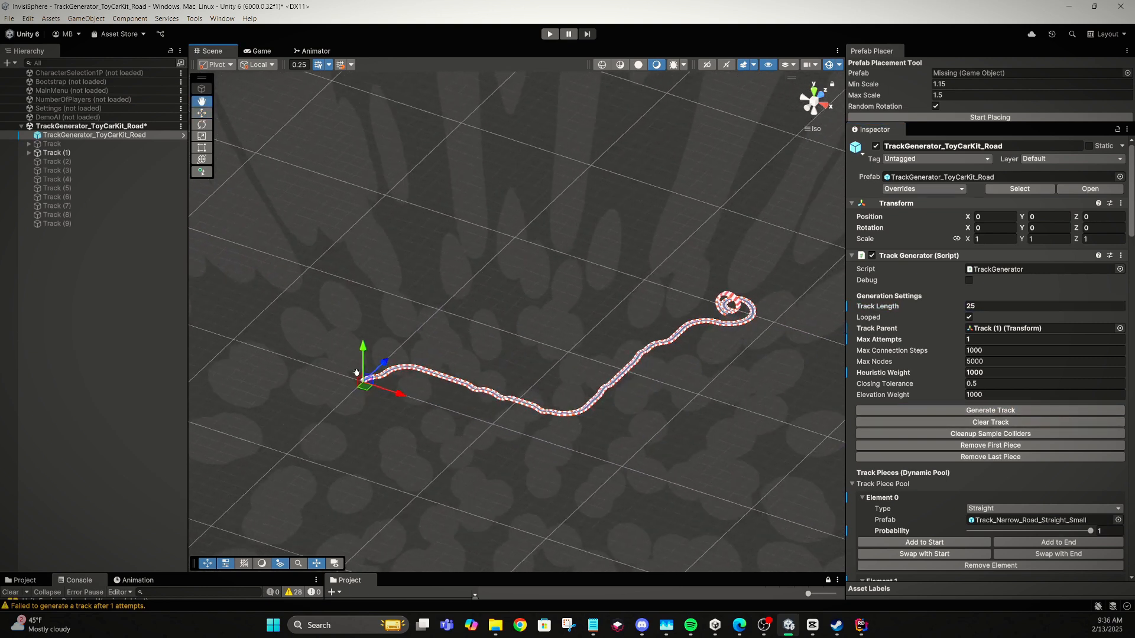
pyautogui.scroll(5, 462, 377)
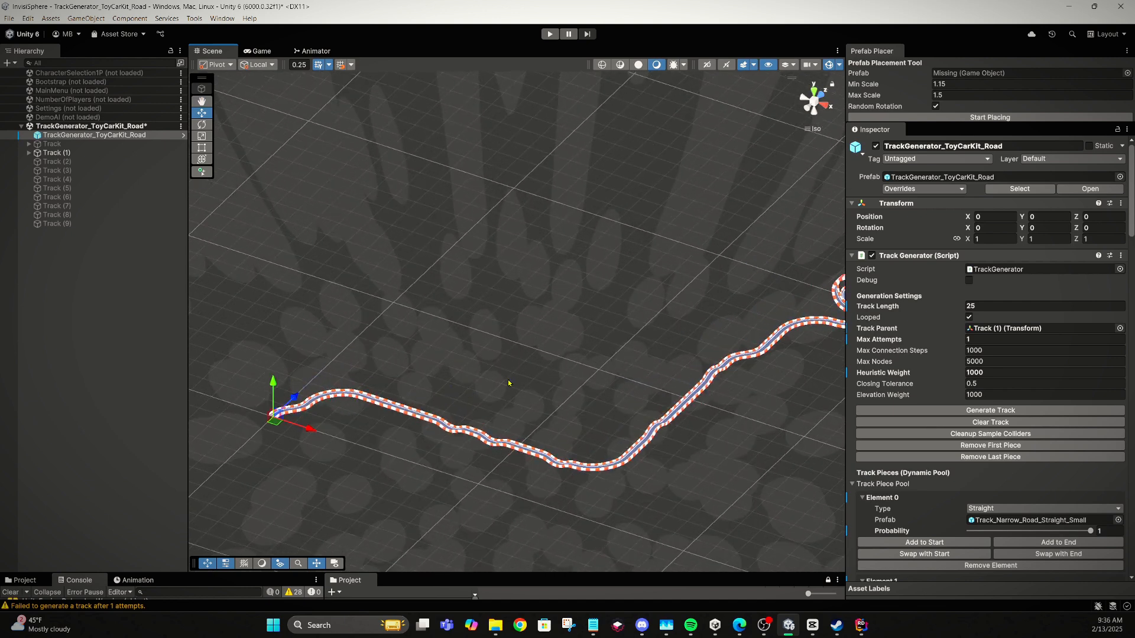
pyautogui.scroll(-4, 508, 382)
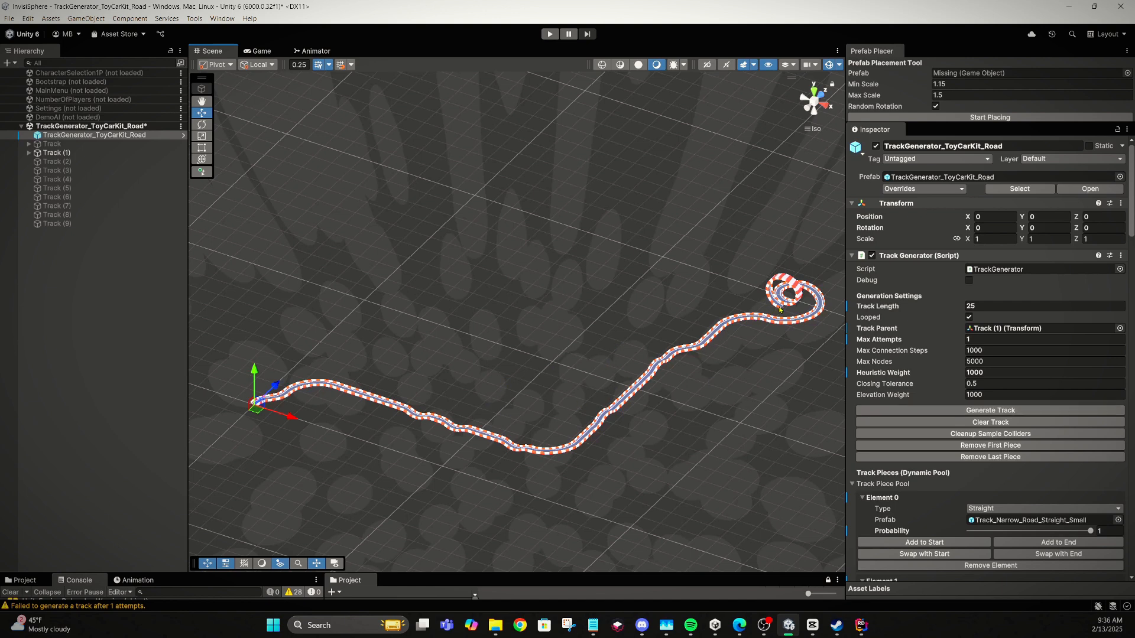
pyautogui.scroll(9, 783, 310)
pyautogui.moveTo(784, 312); pyautogui.dragTo(413, 377, button='middle')
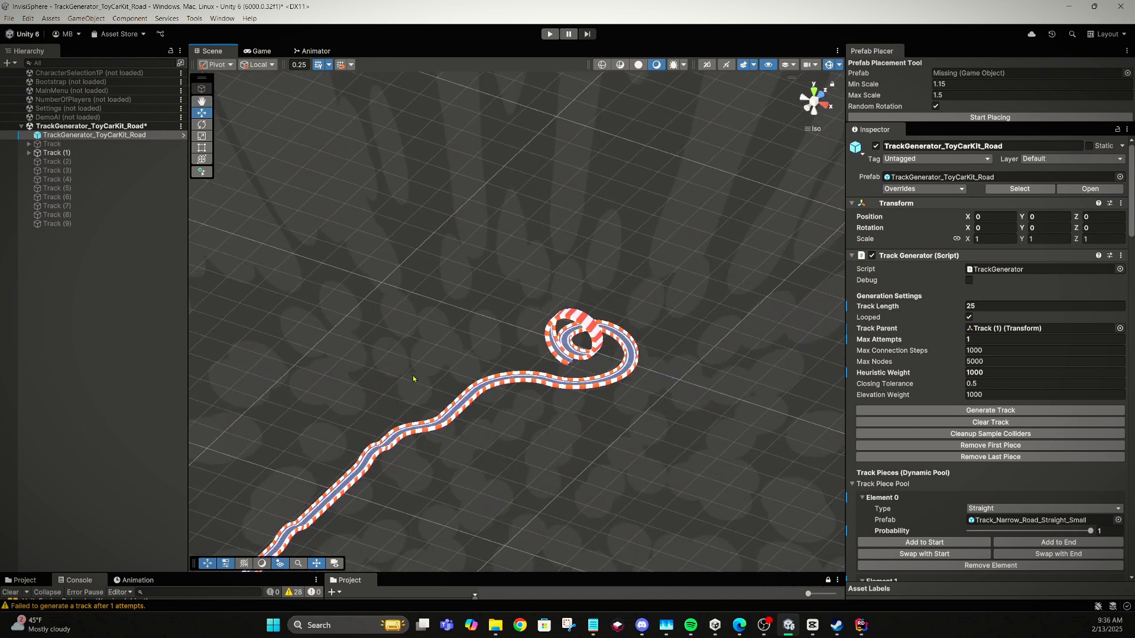
pyautogui.scroll(9, 538, 359)
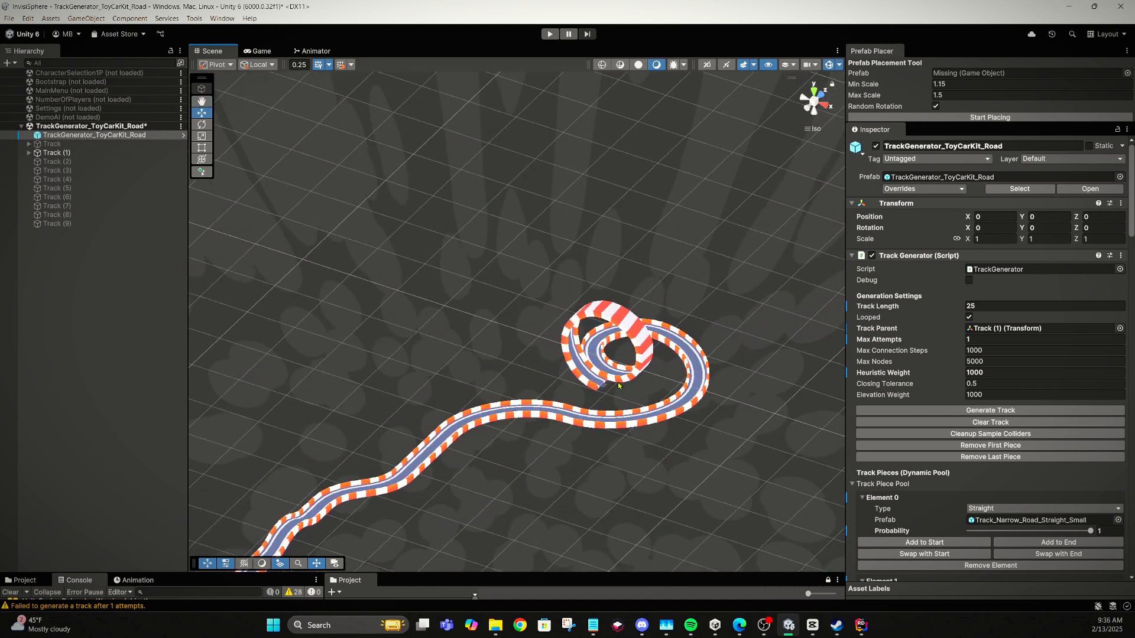
pyautogui.scroll(-5, 591, 384)
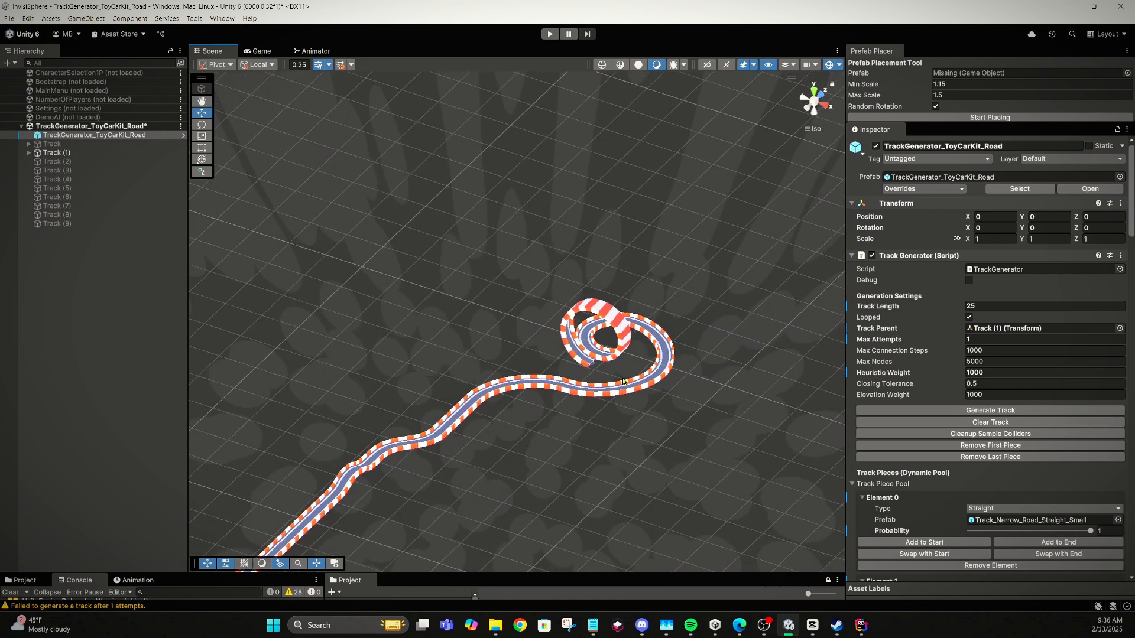
pyautogui.moveTo(567, 374); pyautogui.dragTo(684, 357, button='middle')
pyautogui.scroll(-8, 655, 354)
pyautogui.moveTo(604, 355); pyautogui.dragTo(720, 371, button='middle')
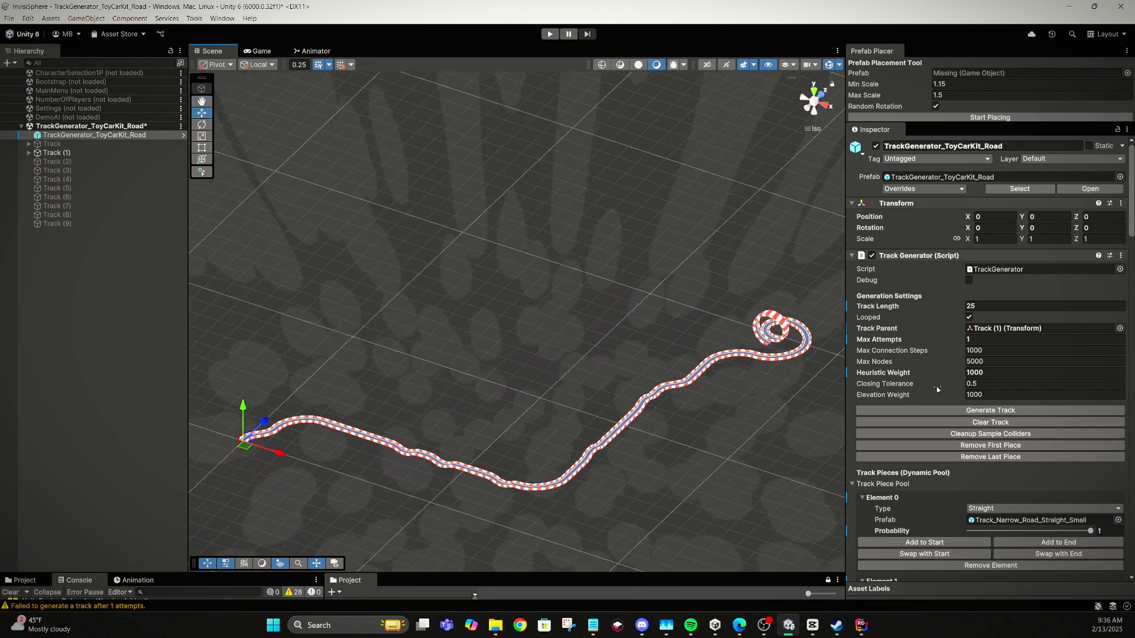
# - Set Max Attempts to 10, regenerate the track, and examine the gap between its start and end
pyautogui.click(970, 339)
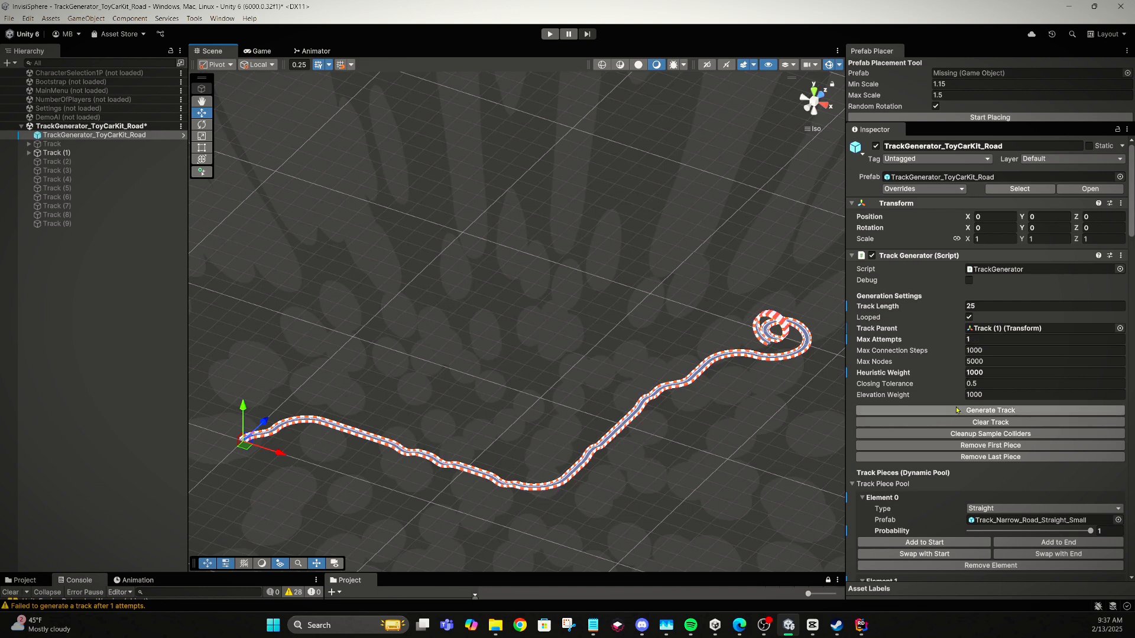
pyautogui.click(914, 344)
pyautogui.write('10')
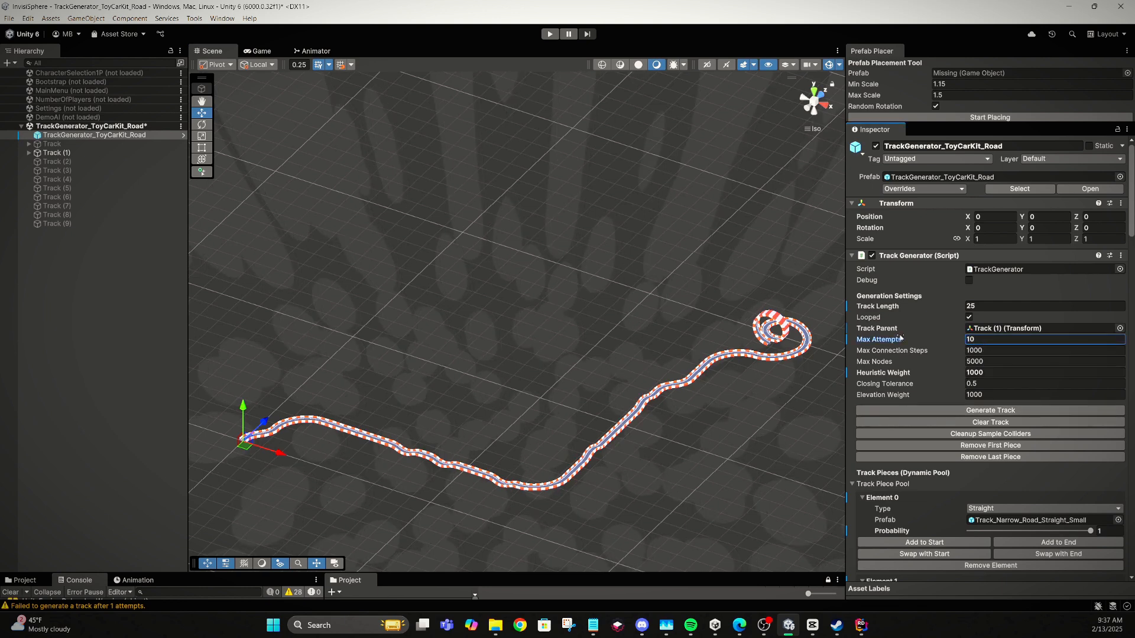
pyautogui.click(940, 412)
pyautogui.moveTo(412, 350); pyautogui.dragTo(560, 397, button='middle')
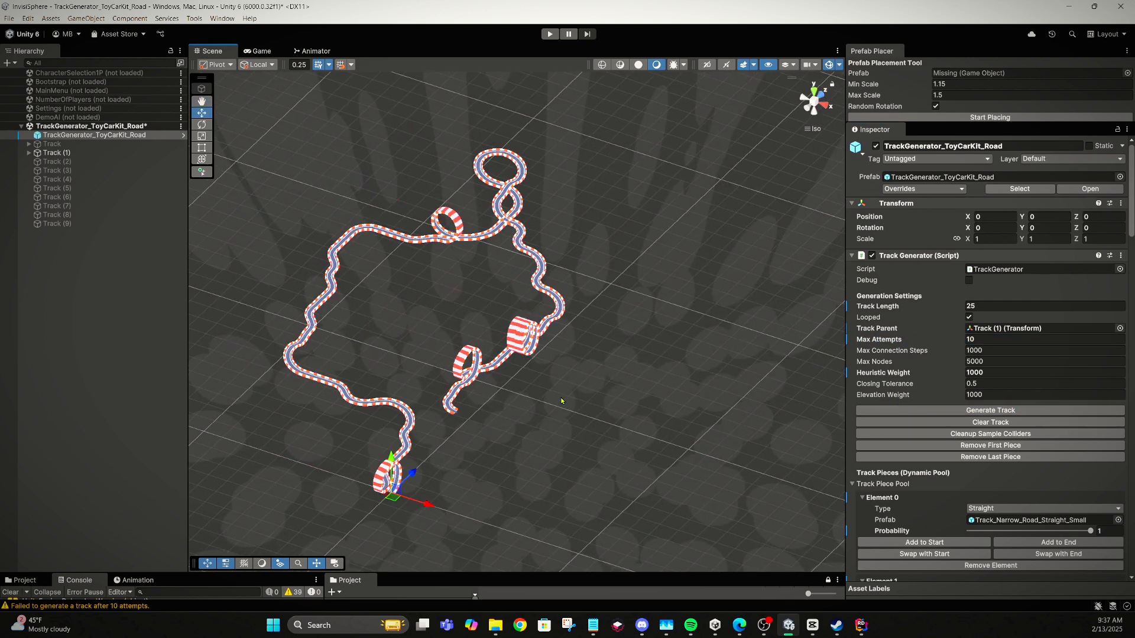
pyautogui.scroll(2, 561, 400)
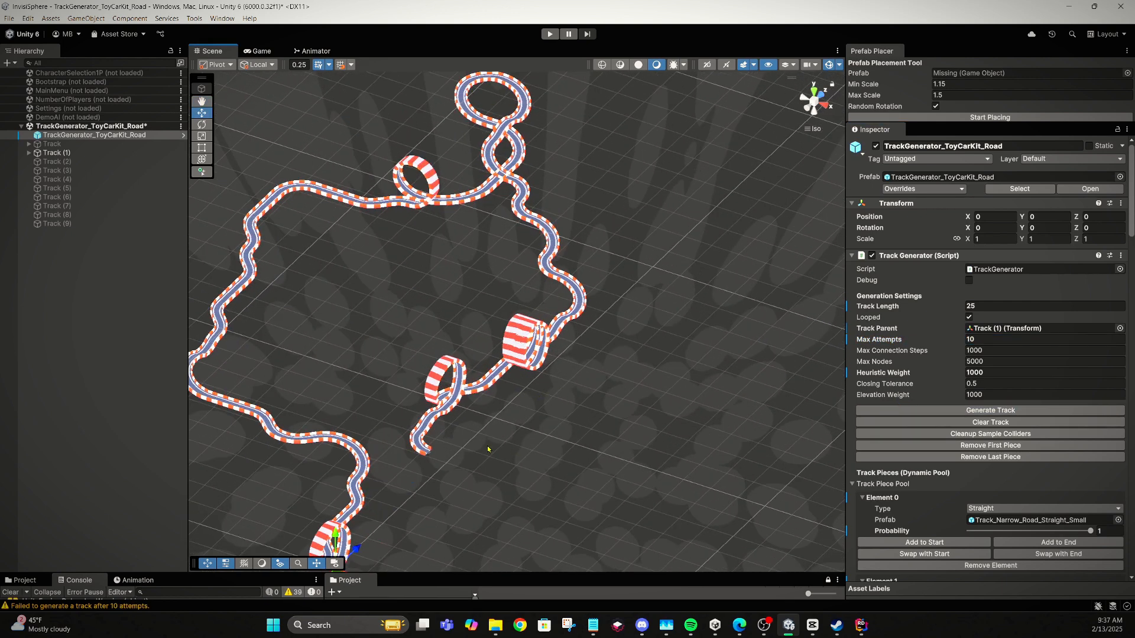
pyautogui.scroll(2, 488, 450)
pyautogui.scroll(-2, 488, 450)
pyautogui.moveTo(489, 450); pyautogui.dragTo(598, 374, button='middle')
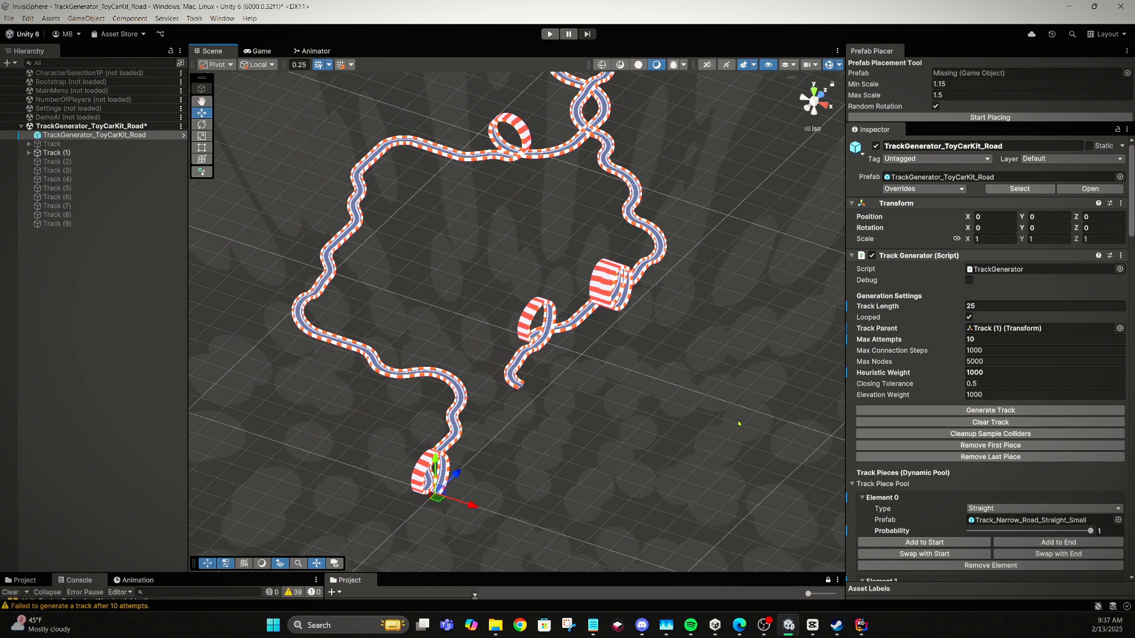
# - Set the track generator's Max Nodes to 1000 and its Heuristic Weight to 1000
pyautogui.click(992, 362)
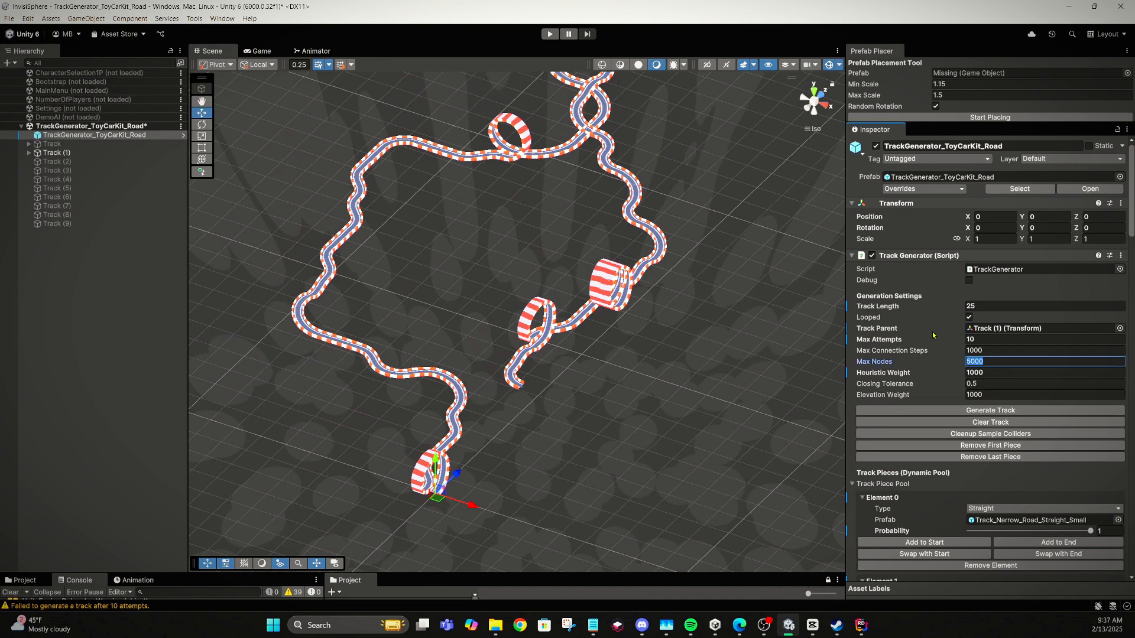
pyautogui.write('1000')
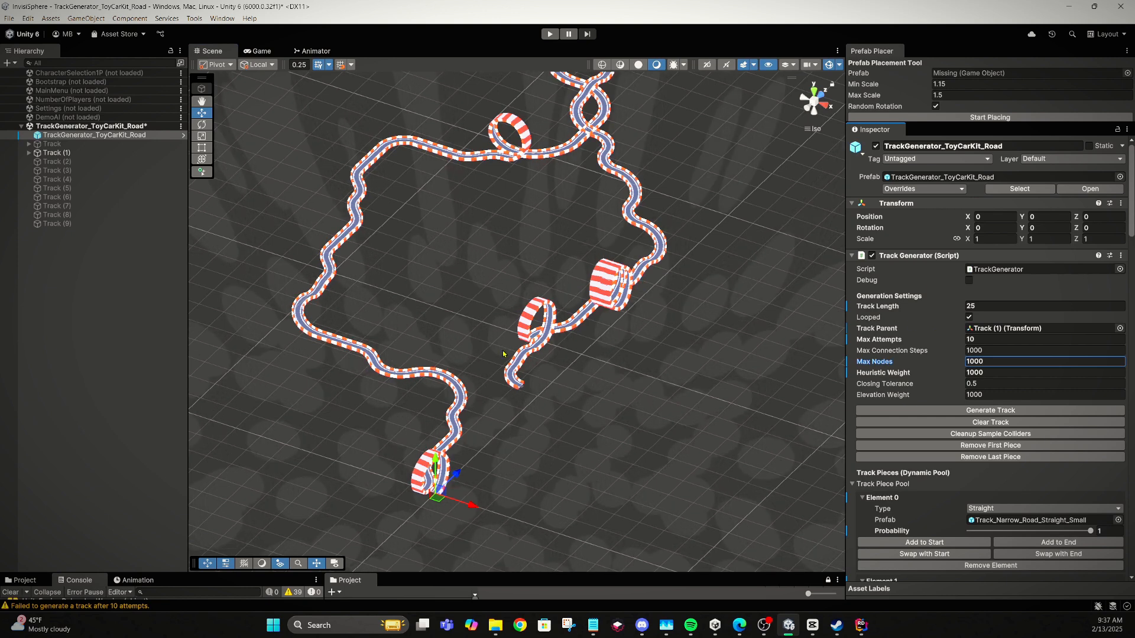
pyautogui.press('Tab')
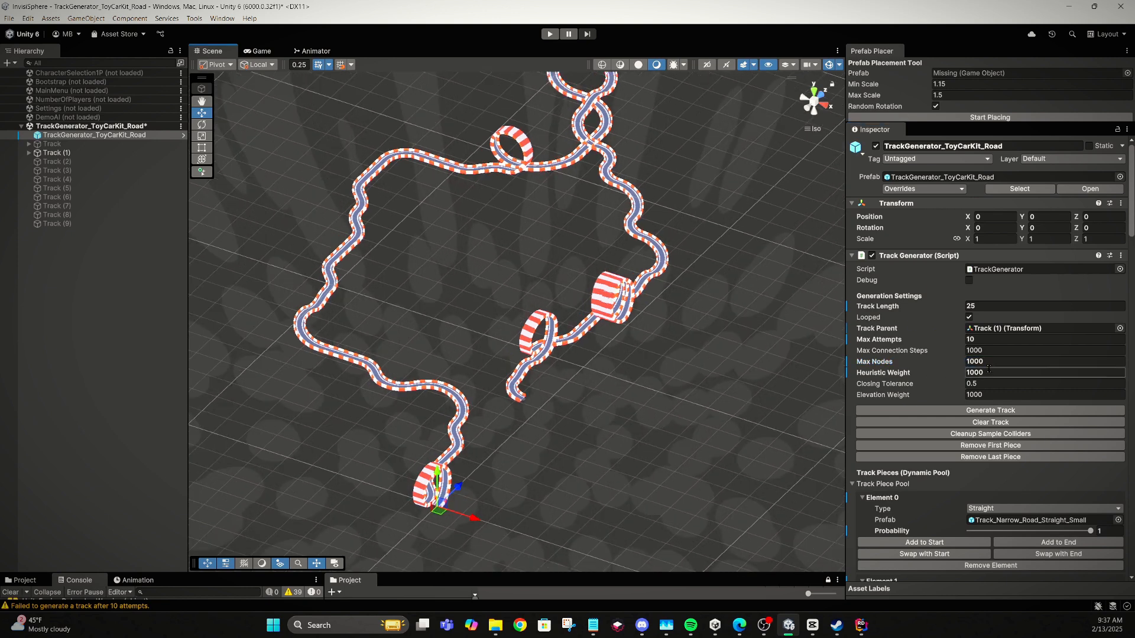
pyautogui.write('1500')
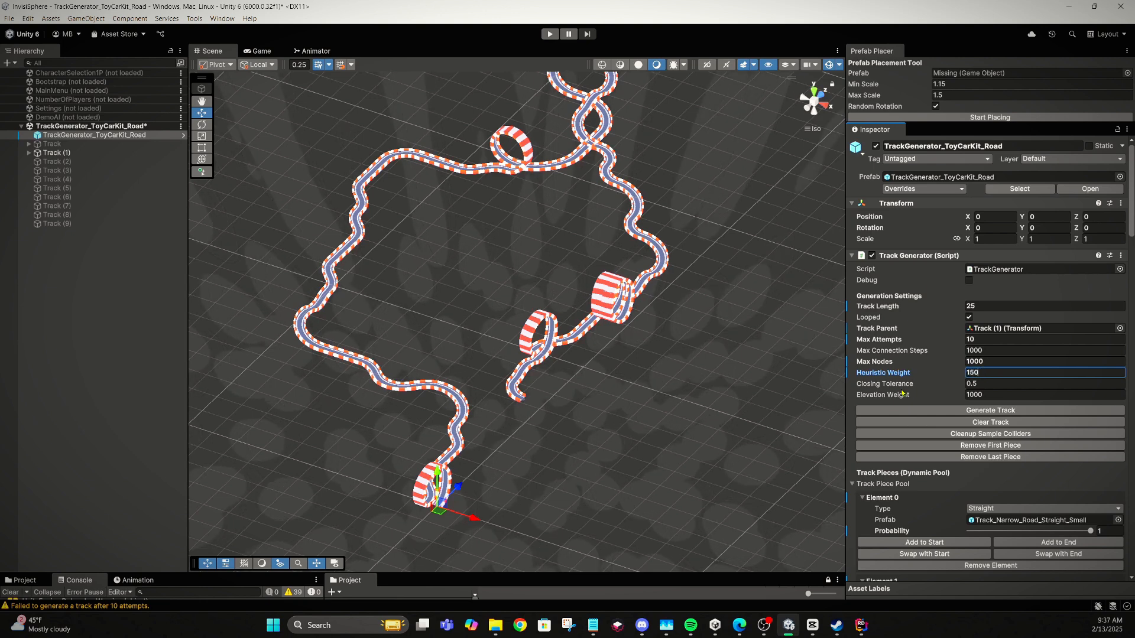
pyautogui.doubleClick(967, 372)
pyautogui.write('1000')
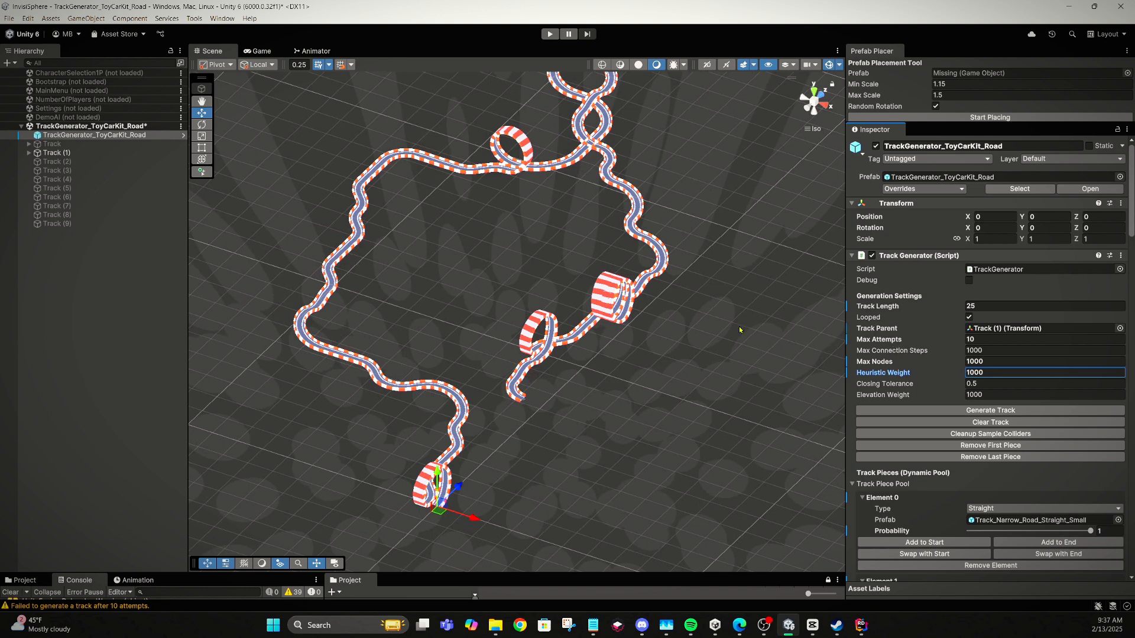
pyautogui.moveTo(567, 362); pyautogui.dragTo(532, 399, button='middle')
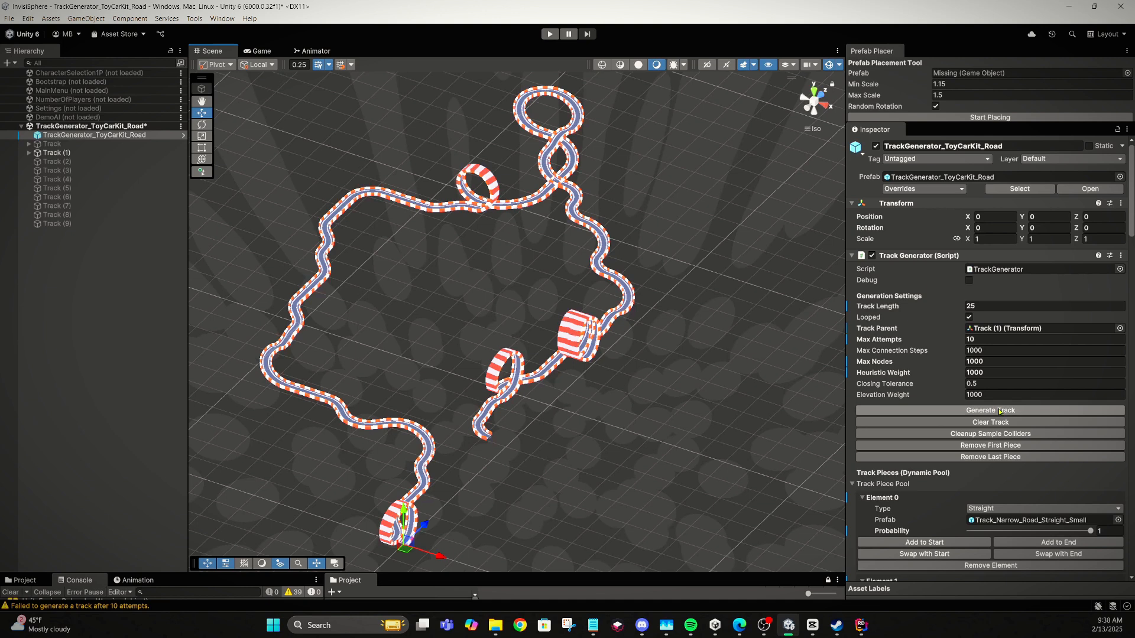
# - Set Max Attempts to 1 and regenerate the track twice under Track (1)
pyautogui.click(992, 339)
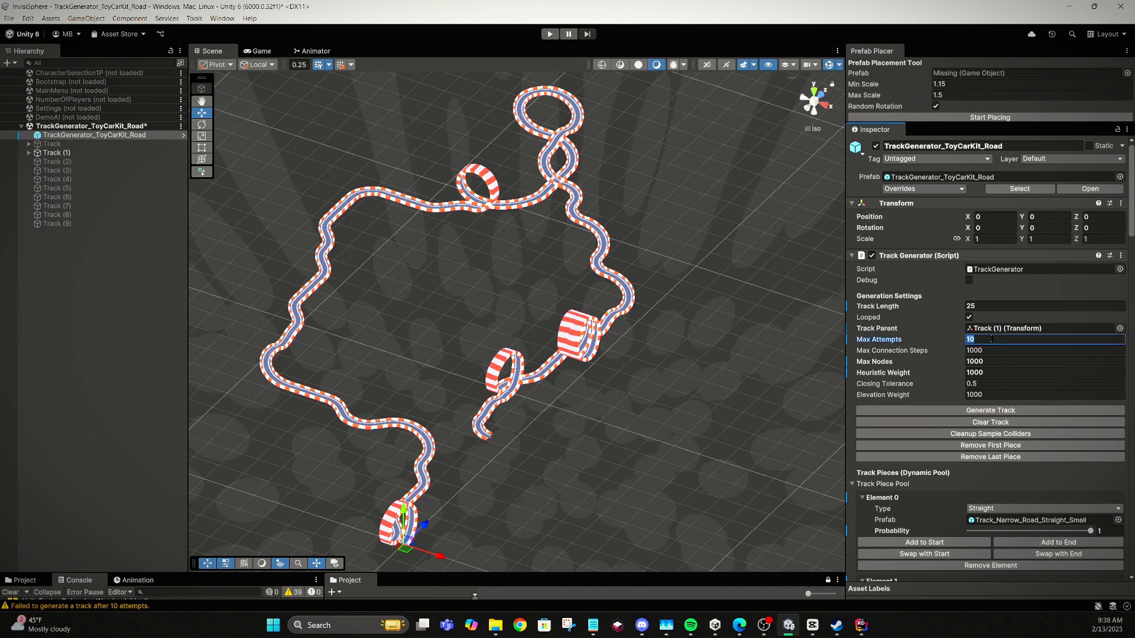
pyautogui.write('1')
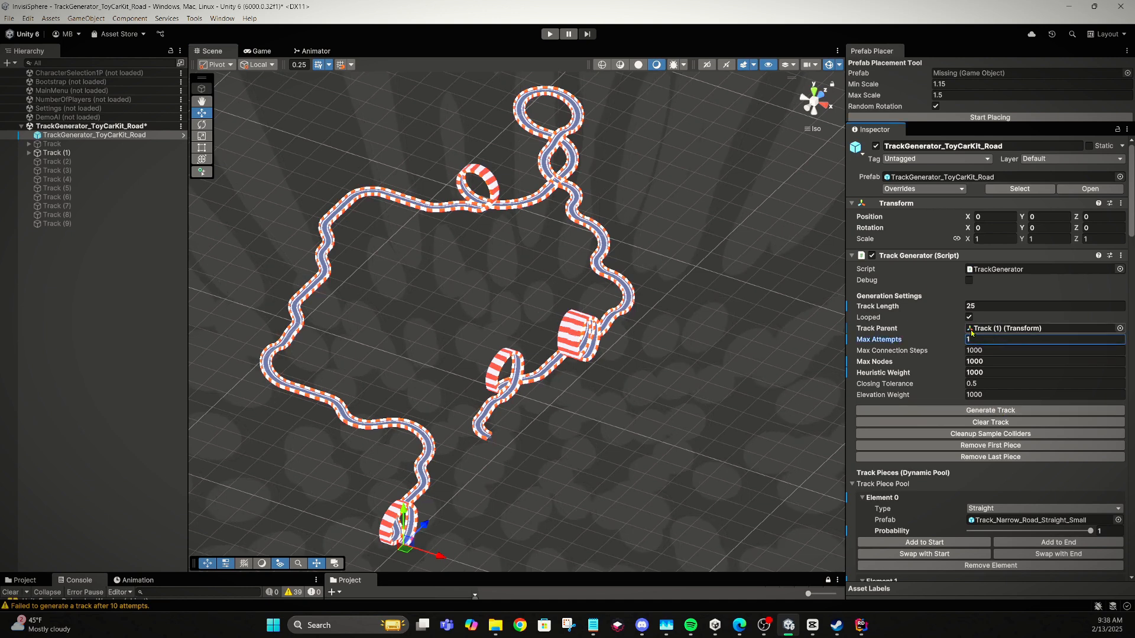
pyautogui.click(957, 411)
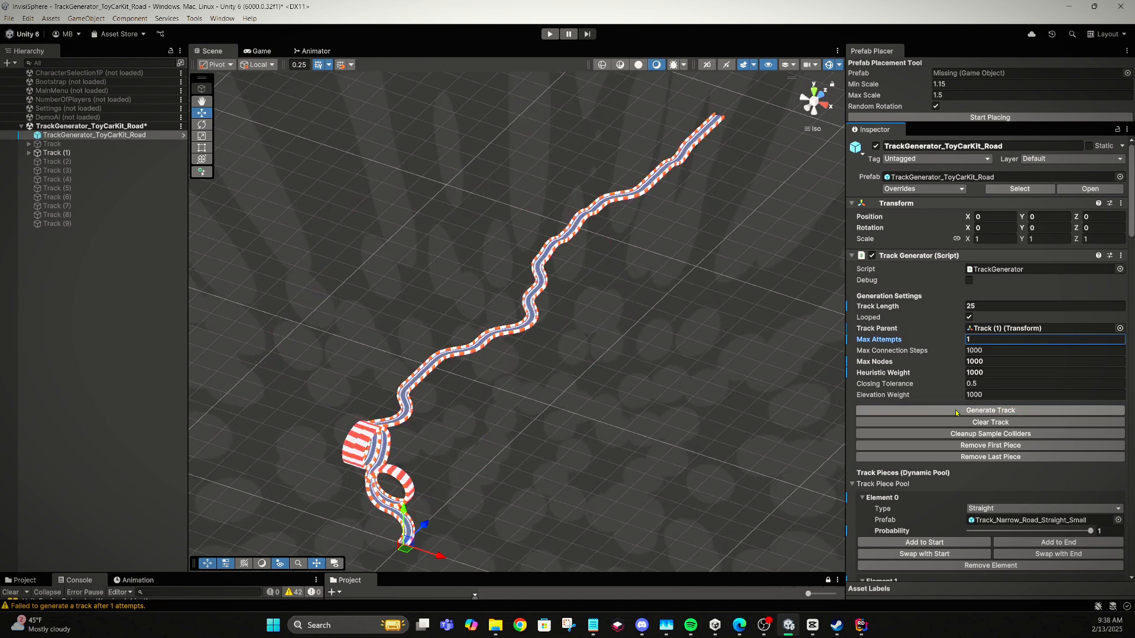
pyautogui.click(895, 409)
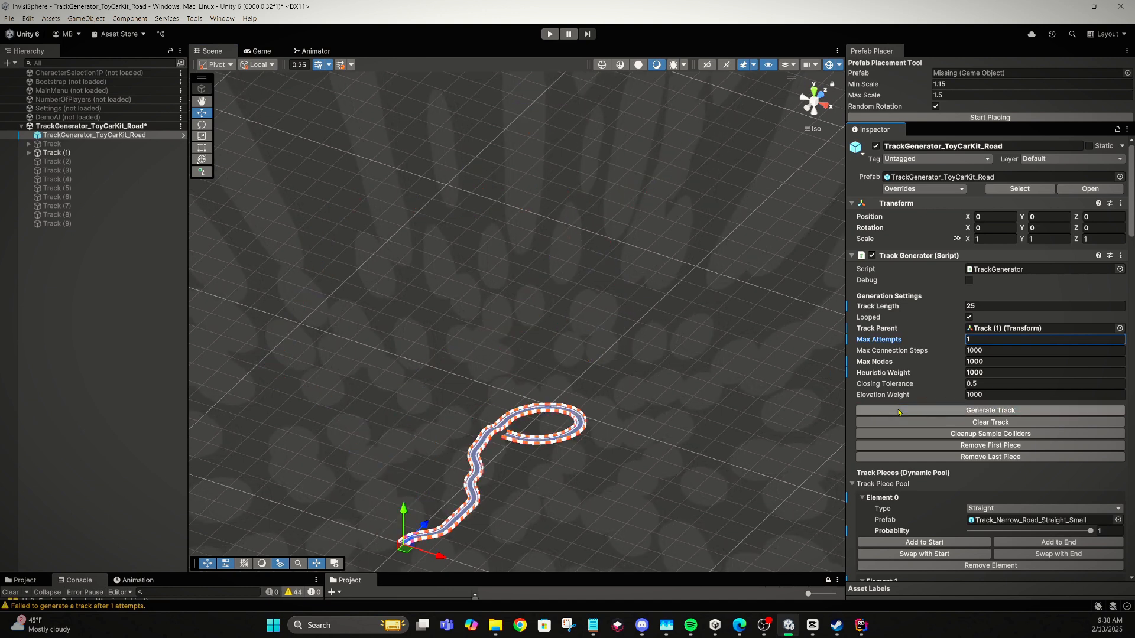
pyautogui.keyDown('alt'); pyautogui.moveTo(687, 438); pyautogui.dragTo(630, 365); pyautogui.keyUp('alt')
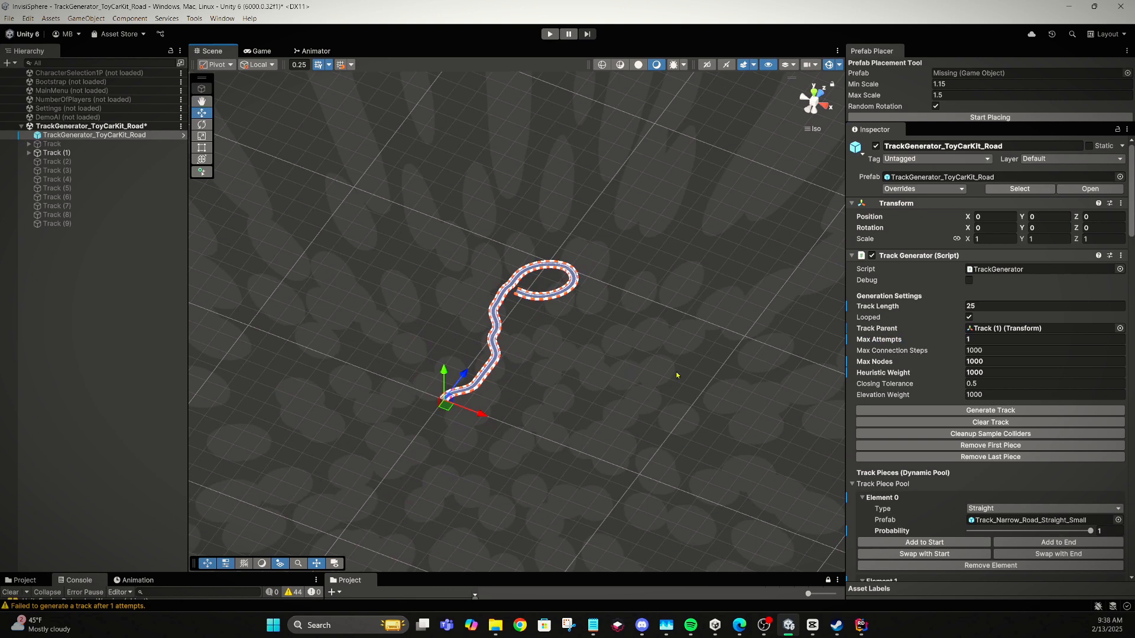
# - Generate three more track variations under Track (1), checking how close the first one's open end lies to its start
pyautogui.click(943, 412)
pyautogui.moveTo(492, 351); pyautogui.dragTo(743, 306, button='middle')
pyautogui.scroll(2, 725, 311)
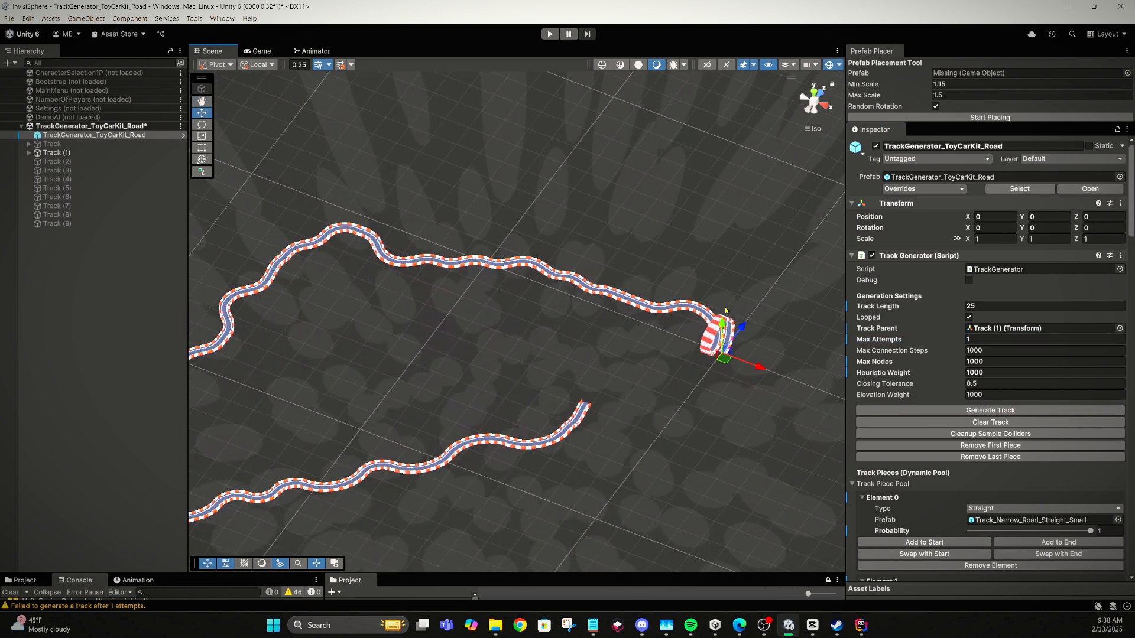
pyautogui.keyDown('alt'); pyautogui.moveTo(725, 310); pyautogui.dragTo(314, 276); pyautogui.keyUp('alt')
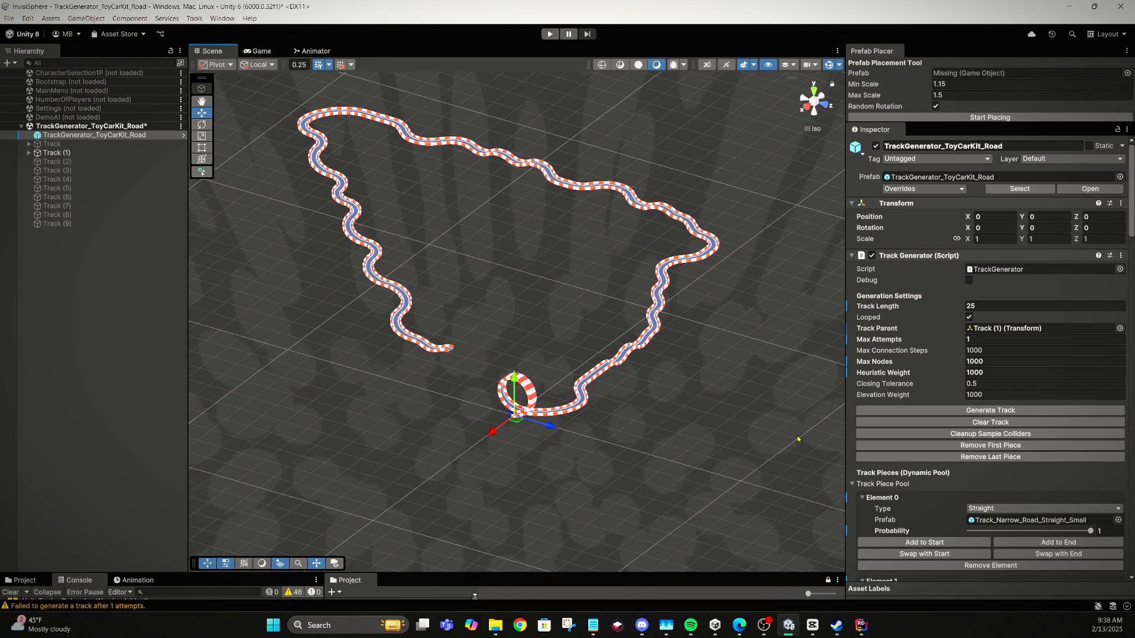
pyautogui.click(923, 412)
pyautogui.click(923, 412)
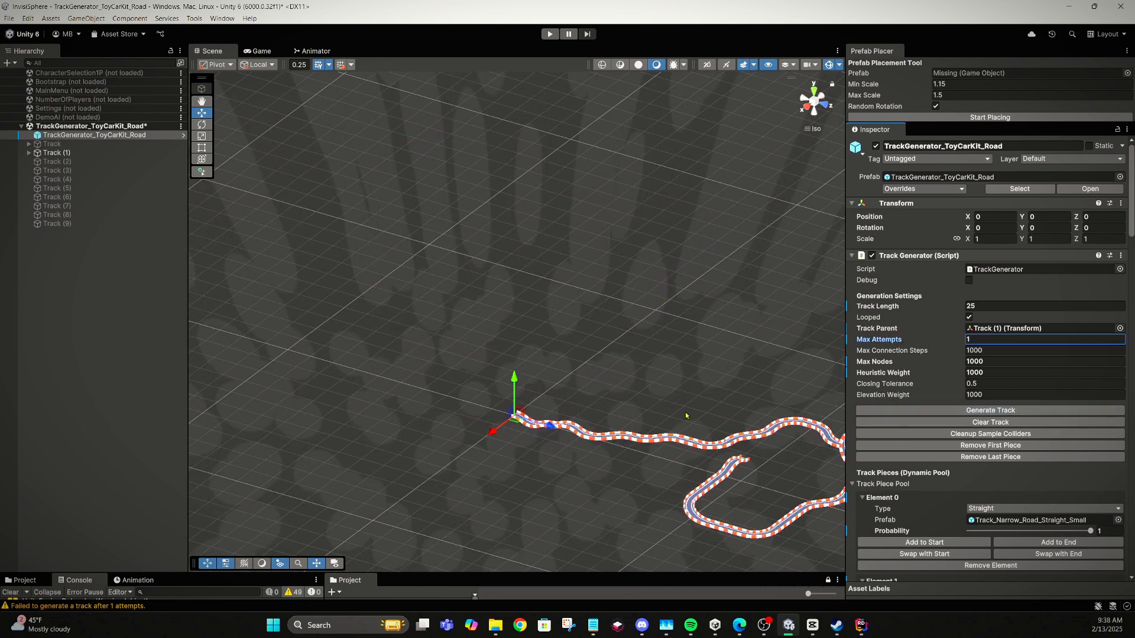
# - Generate another track variation under Track (1) and examine how its start and end sections meet
pyautogui.click(920, 413)
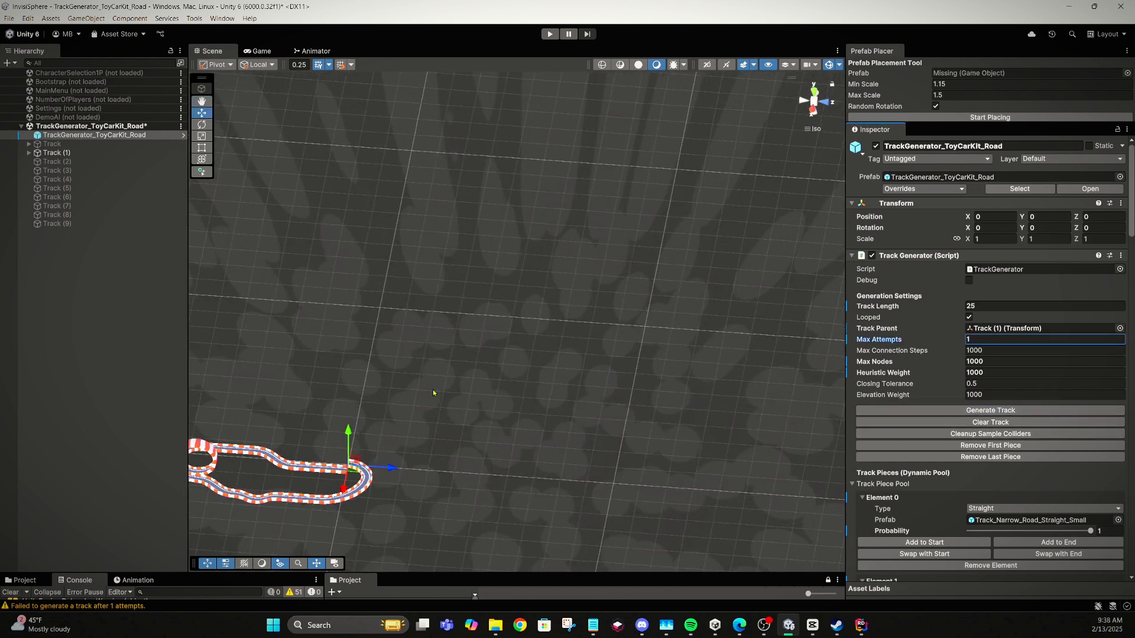
pyautogui.moveTo(417, 393); pyautogui.dragTo(617, 384, button='middle')
pyautogui.keyDown('alt'); pyautogui.moveTo(617, 384); pyautogui.dragTo(99, 370); pyautogui.keyUp('alt')
pyautogui.scroll(7, 526, 458)
pyautogui.moveTo(487, 372); pyautogui.dragTo(629, 485, button='middle')
pyautogui.scroll(8, 568, 416)
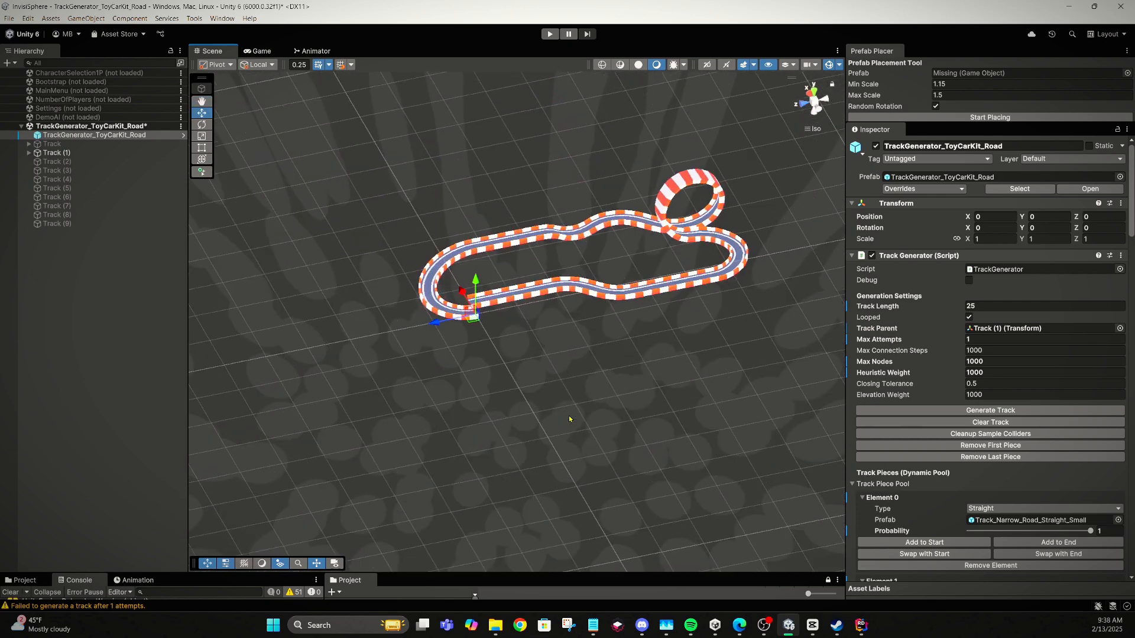
pyautogui.moveTo(530, 387); pyautogui.dragTo(556, 443, button='middle')
pyautogui.keyDown('alt'); pyautogui.moveTo(531, 401); pyautogui.dragTo(552, 450); pyautogui.keyUp('alt')
pyautogui.moveTo(508, 338); pyautogui.dragTo(535, 406, button='middle')
pyautogui.scroll(10, 542, 393)
pyautogui.keyDown('alt'); pyautogui.moveTo(535, 406); pyautogui.dragTo(585, 411); pyautogui.keyUp('alt')
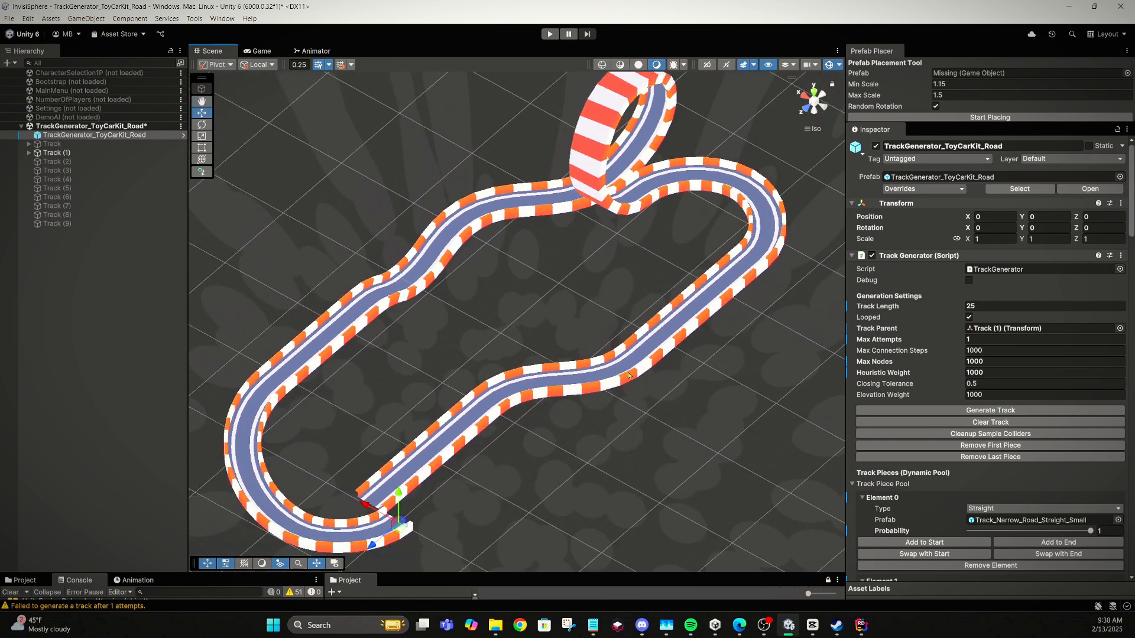
# - Generate a new track variation under Track (1) and bring the whole layout into view
pyautogui.click(948, 412)
pyautogui.keyDown('alt'); pyautogui.moveTo(584, 357); pyautogui.dragTo(208, 334); pyautogui.keyUp('alt')
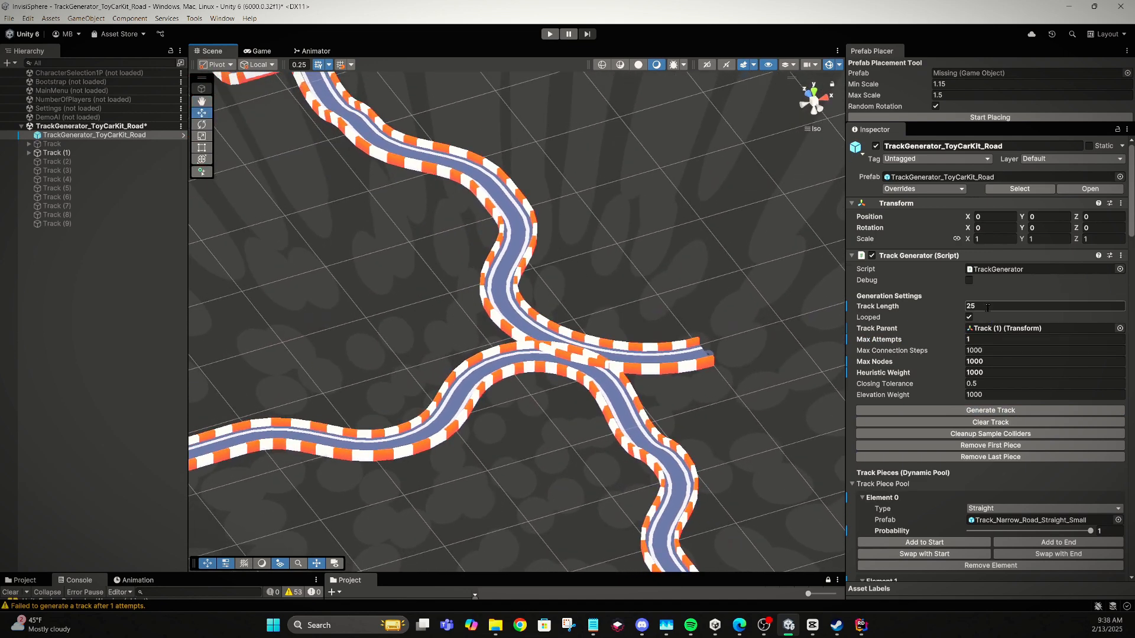
pyautogui.keyDown('alt'); pyautogui.moveTo(635, 370); pyautogui.dragTo(451, 316); pyautogui.keyUp('alt')
pyautogui.scroll(-5, 451, 316)
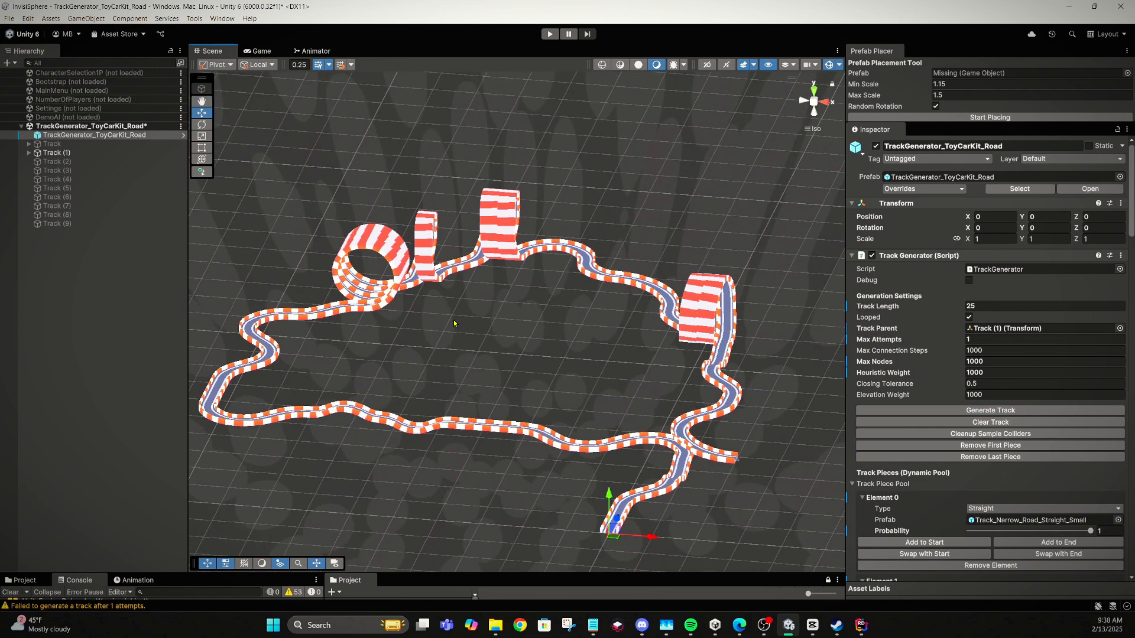
# - Examine where the track's start and end sections cross to judge how the loop can be closed
pyautogui.keyDown('alt'); pyautogui.moveTo(573, 359); pyautogui.dragTo(541, 371); pyautogui.keyUp('alt')
pyautogui.moveTo(544, 371); pyautogui.dragTo(454, 402, button='middle')
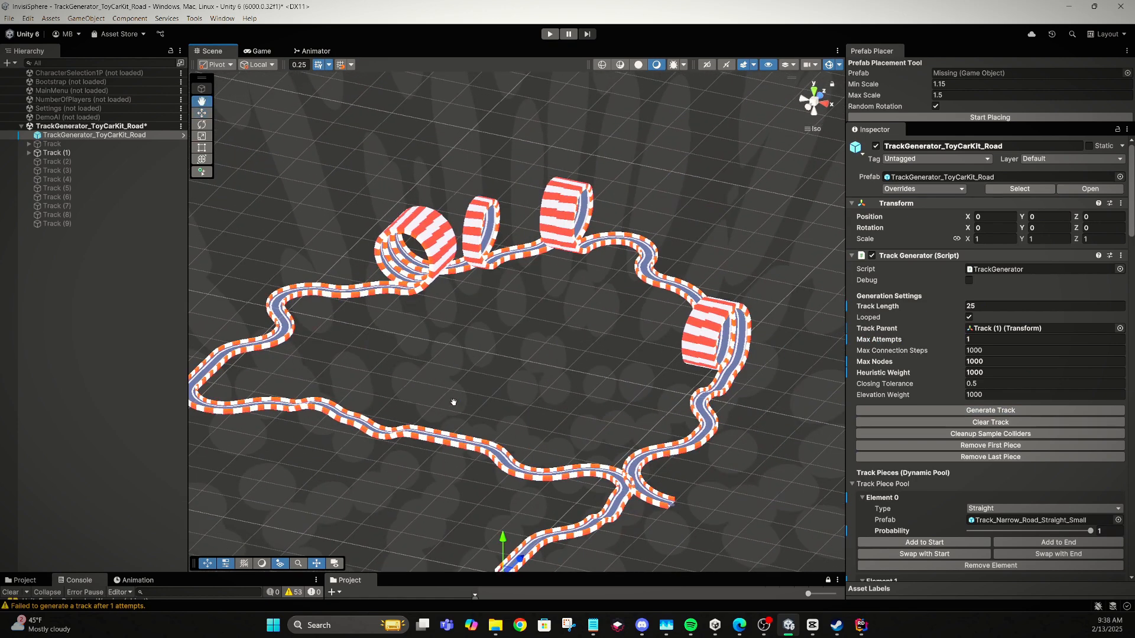
pyautogui.keyDown('alt'); pyautogui.moveTo(615, 390); pyautogui.dragTo(566, 473); pyautogui.keyUp('alt')
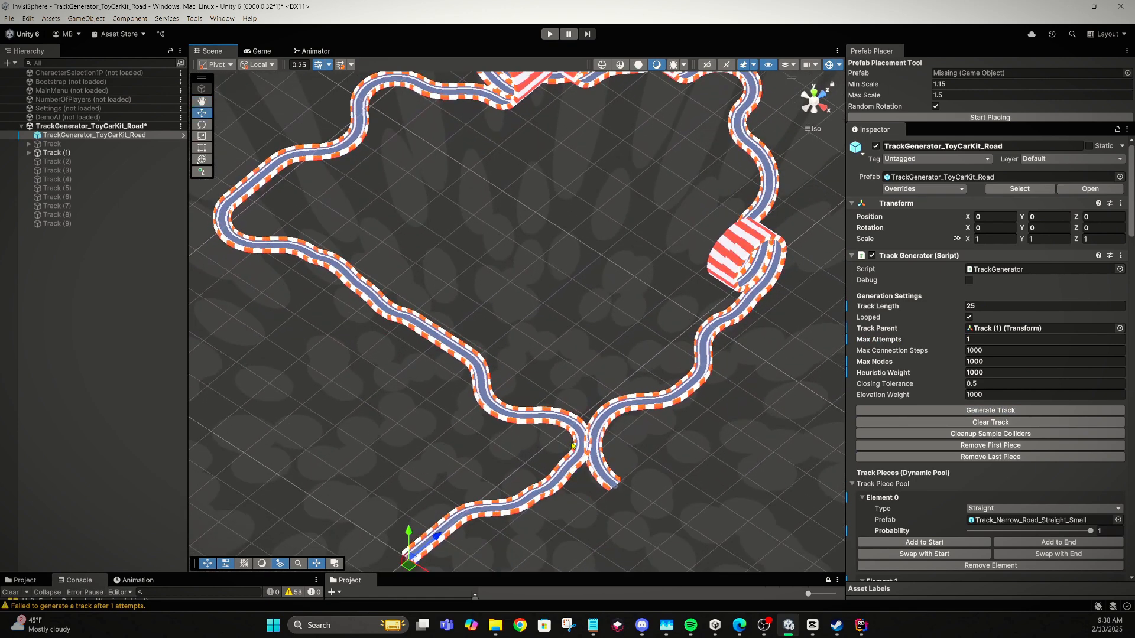
pyautogui.keyDown('alt'); pyautogui.moveTo(615, 385); pyautogui.dragTo(483, 441); pyautogui.keyUp('alt')
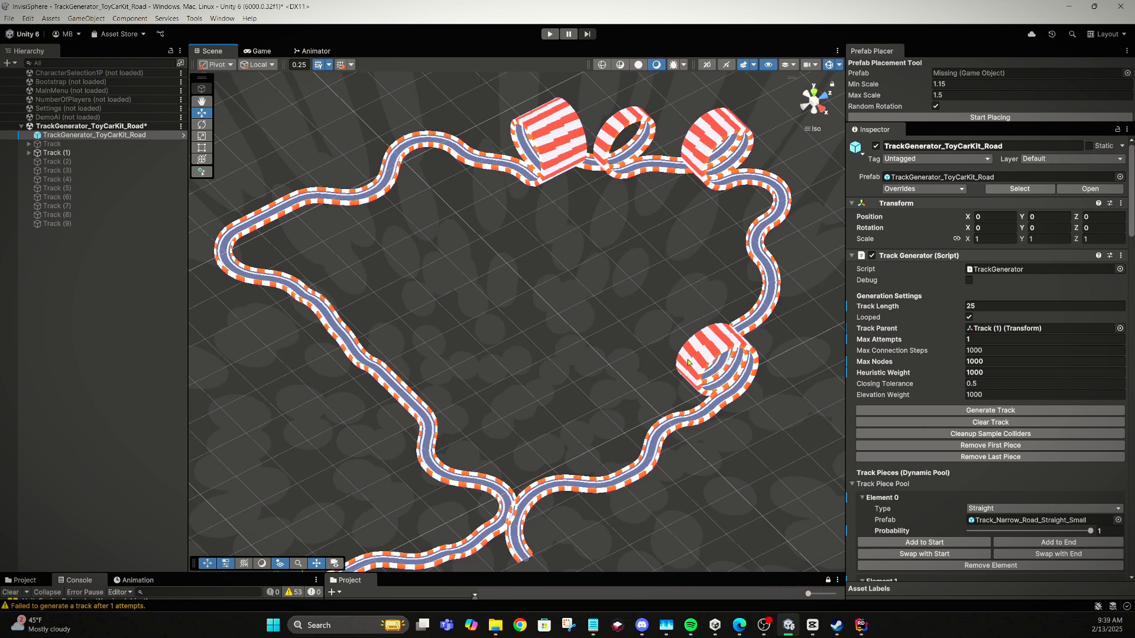
pyautogui.scroll(5, 537, 473)
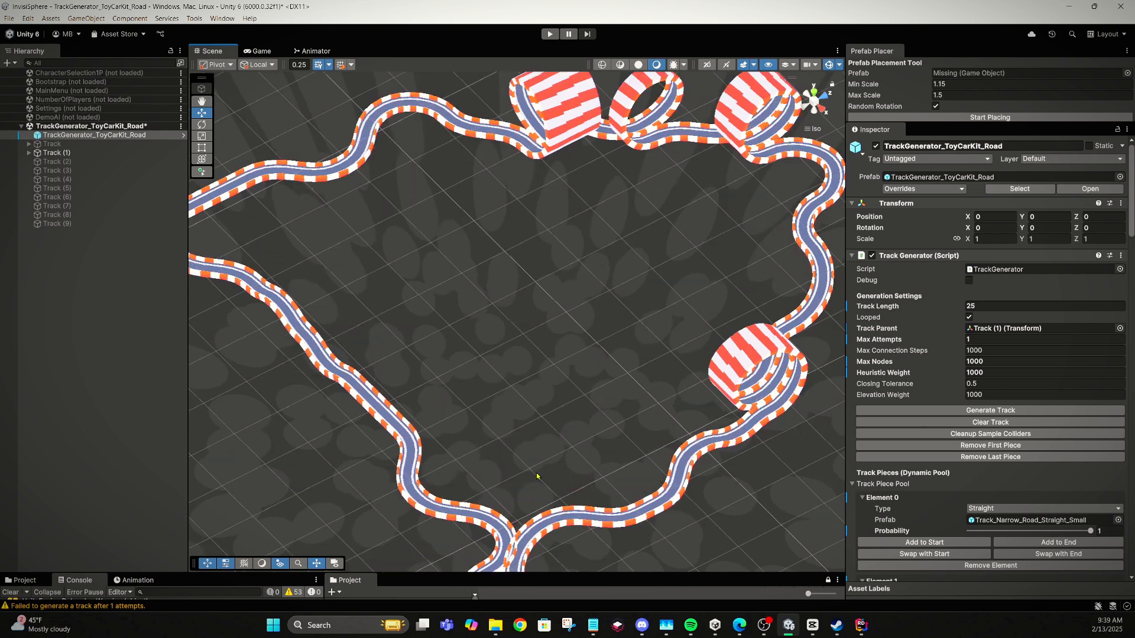
pyautogui.moveTo(538, 474); pyautogui.dragTo(551, 367, button='middle')
pyautogui.scroll(-4, 551, 370)
pyautogui.scroll(-1, 551, 371)
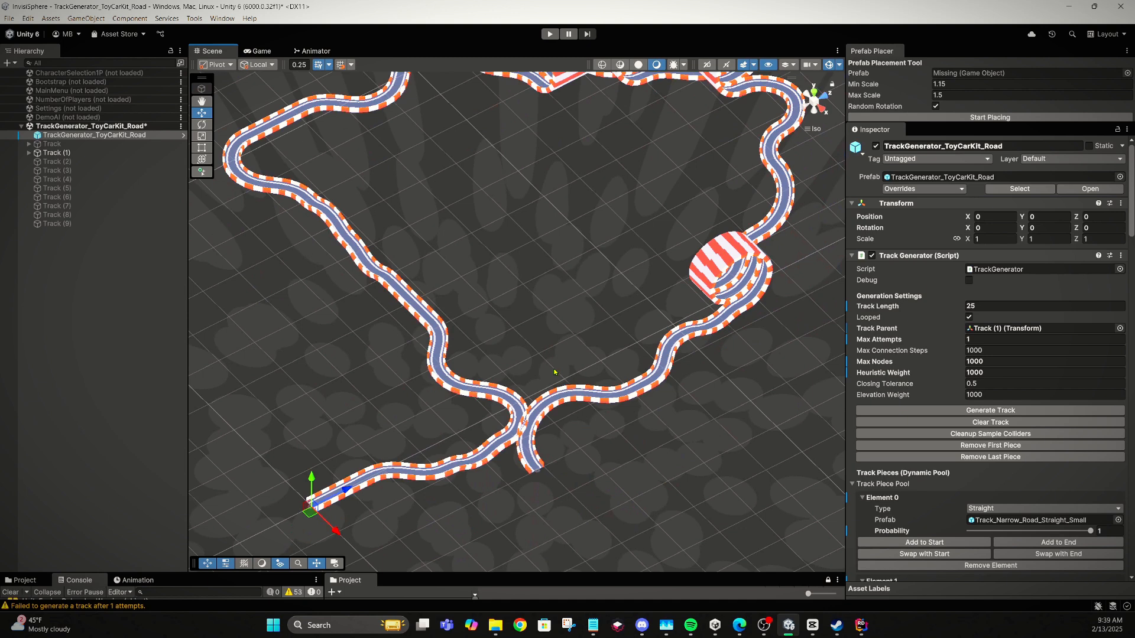
pyautogui.scroll(-1, 555, 371)
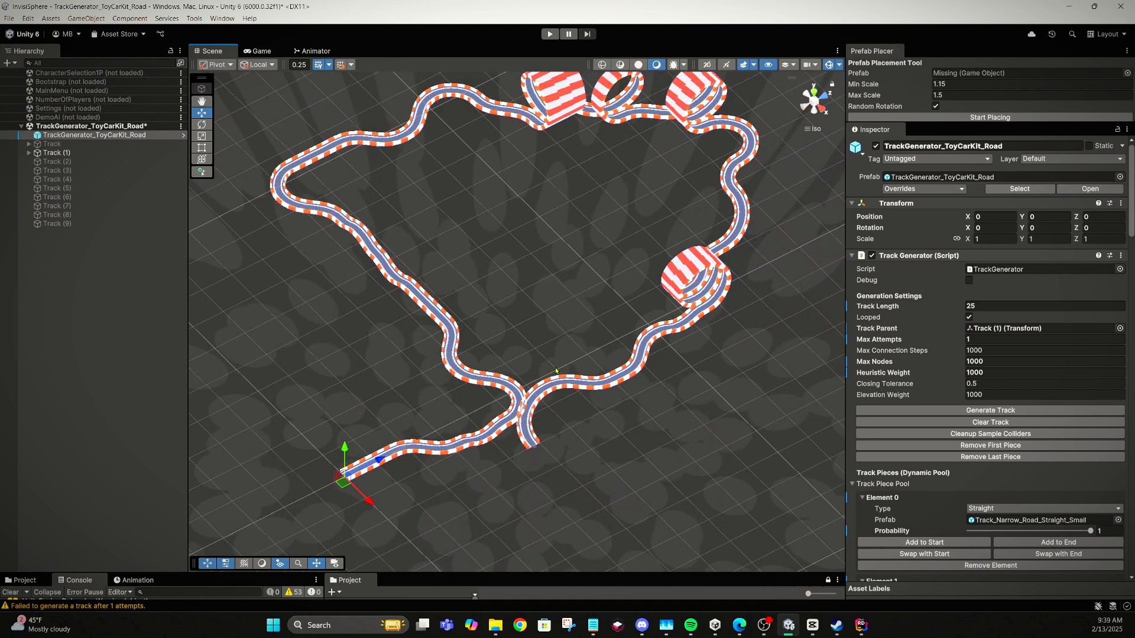
pyautogui.moveTo(556, 371); pyautogui.dragTo(547, 408, button='middle')
pyautogui.scroll(3, 547, 402)
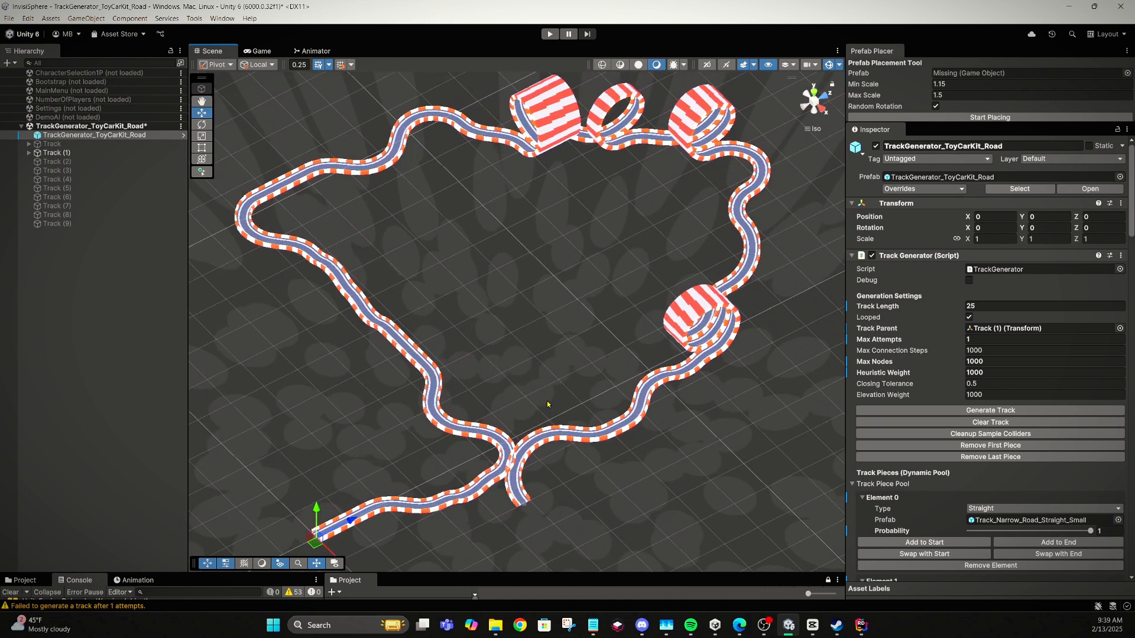
pyautogui.scroll(-1, 547, 401)
pyautogui.scroll(-1, 548, 400)
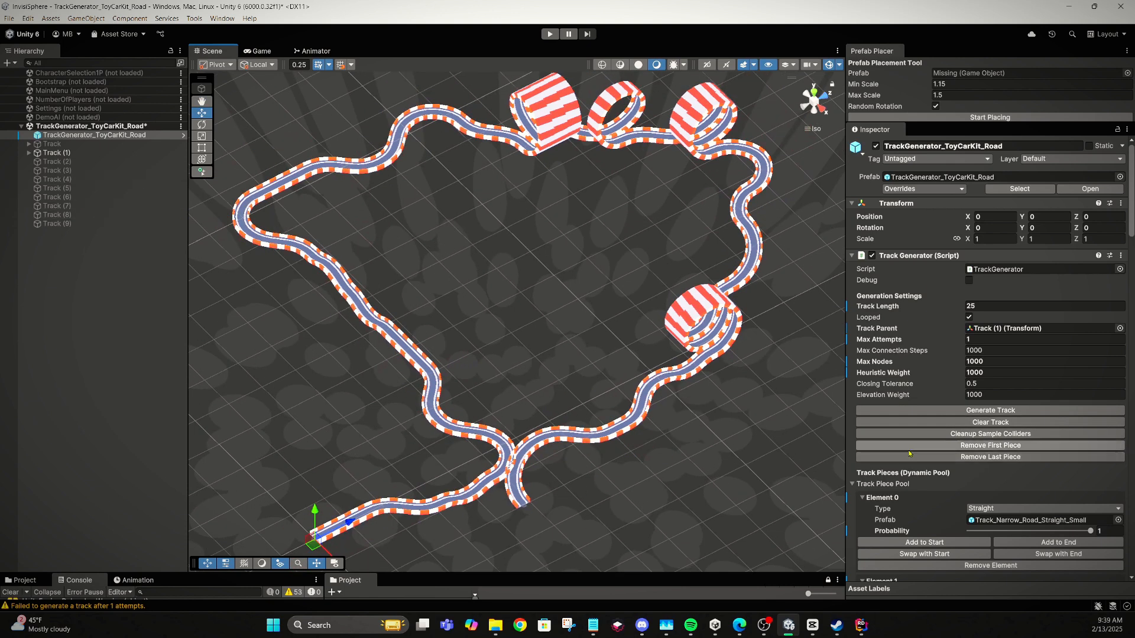
# - Remove the track's first five pieces and its last piece to make room for a closing turn
pyautogui.click(933, 448)
pyautogui.click(933, 448)
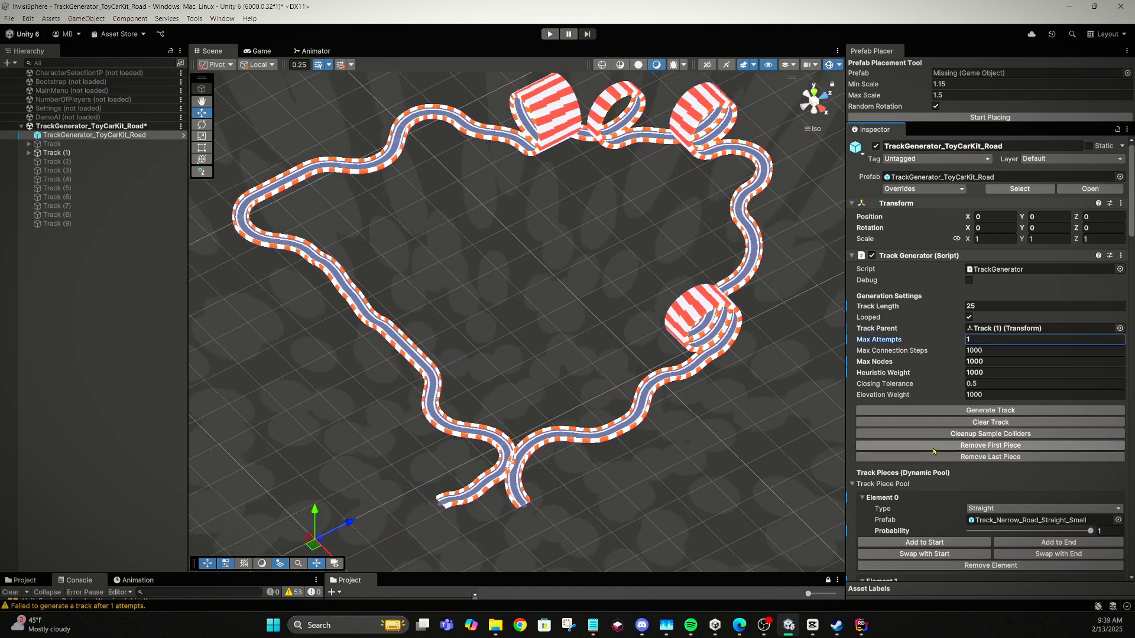
pyautogui.click(932, 447)
pyautogui.click(932, 448)
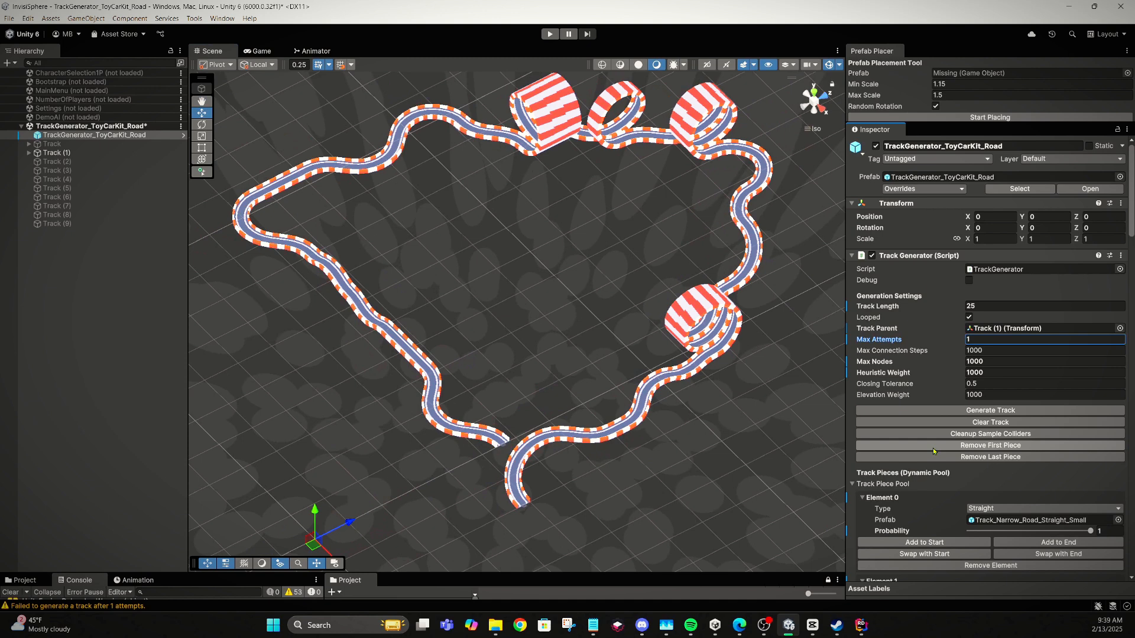
pyautogui.click(940, 458)
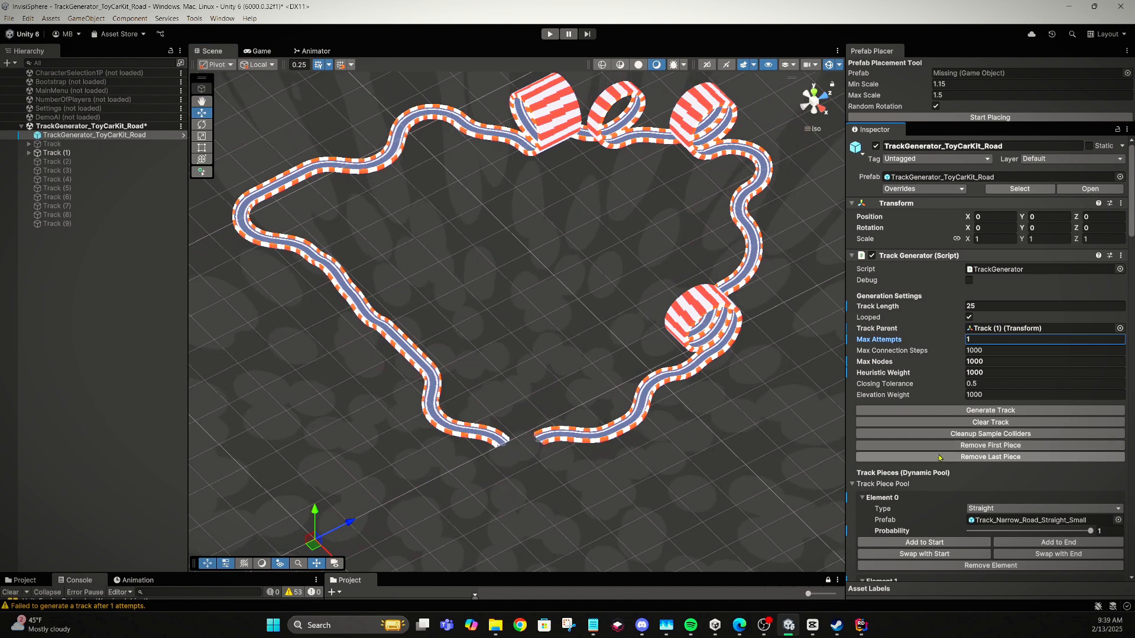
pyautogui.click(943, 447)
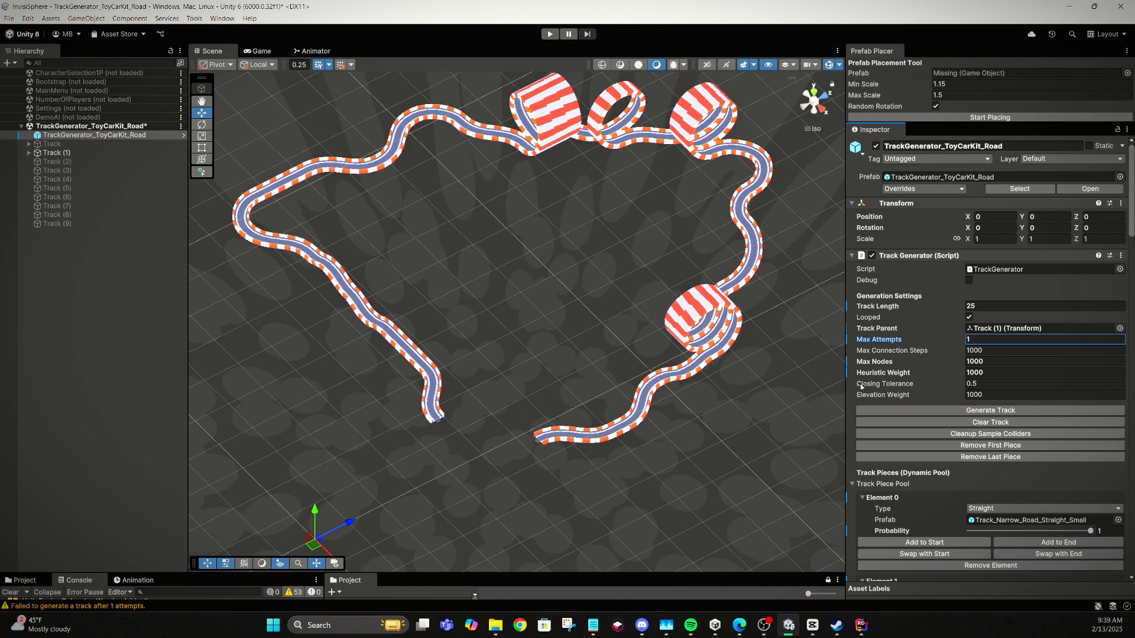
# - Close the loop by adding a Track_Narrow_Road_RightTurn_Large piece to the track's end, and inspect the join
pyautogui.scroll(-10, 979, 413)
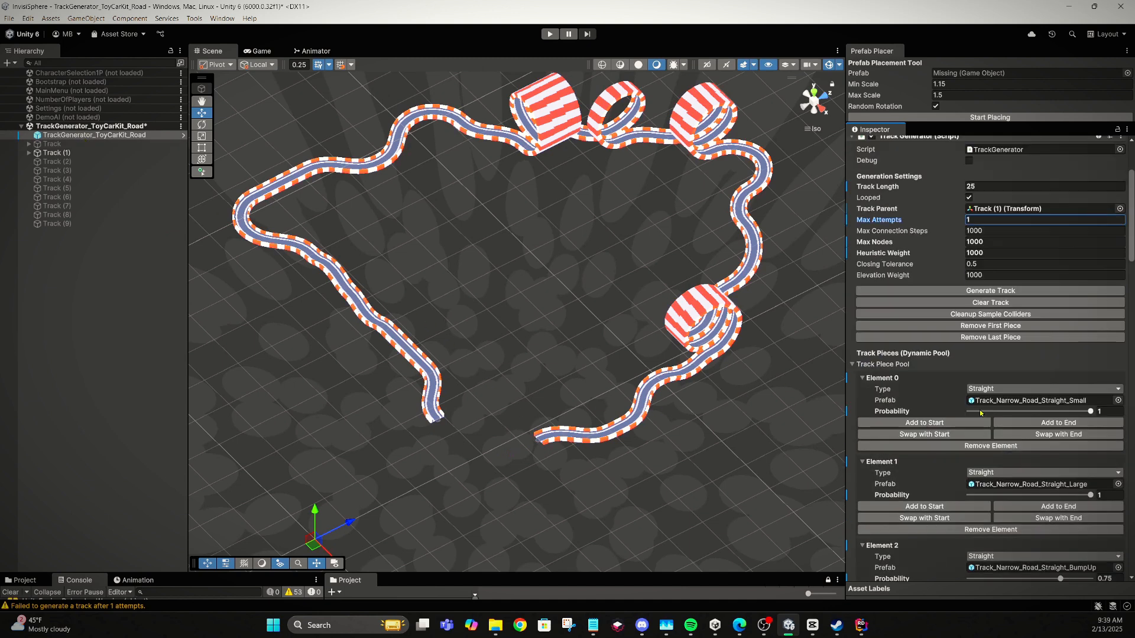
pyautogui.scroll(-3, 982, 409)
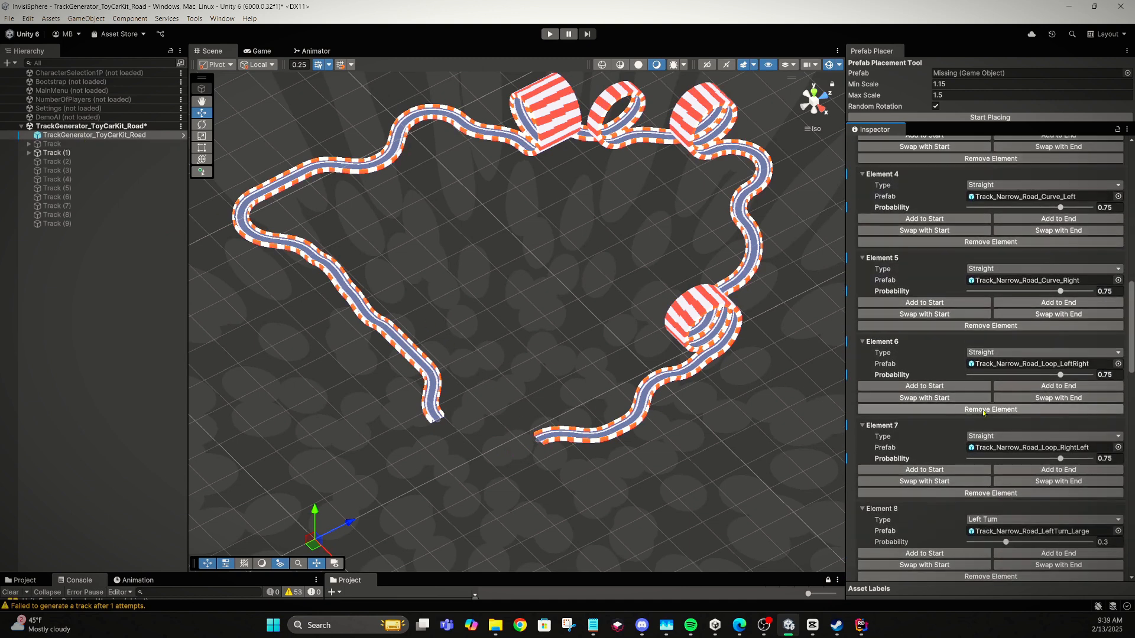
pyautogui.scroll(-6, 982, 412)
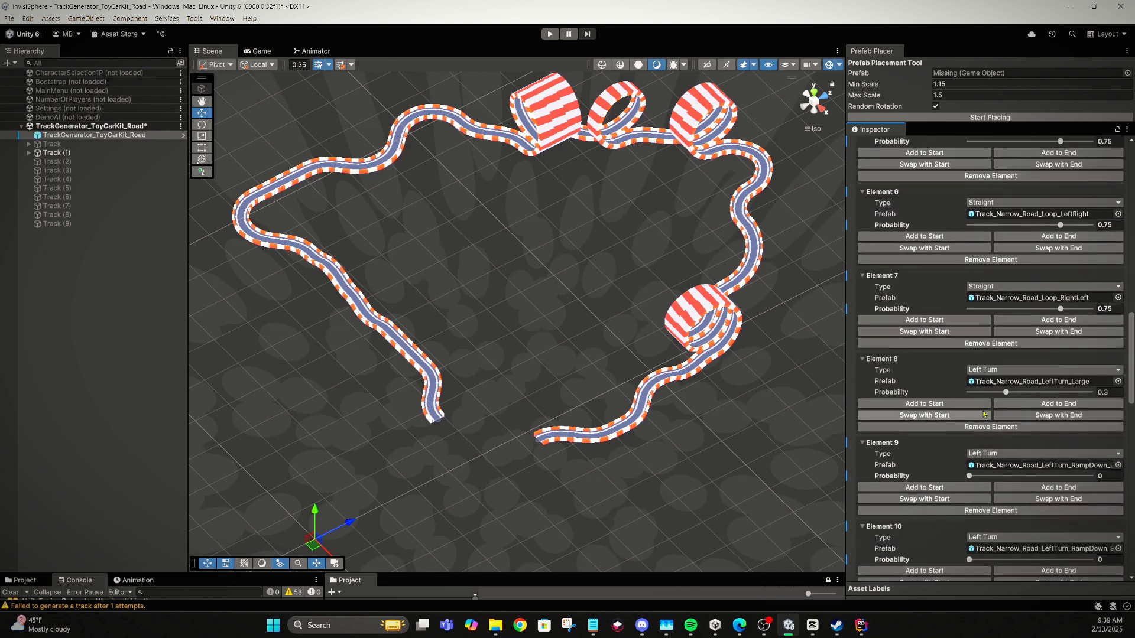
pyautogui.scroll(-9, 984, 414)
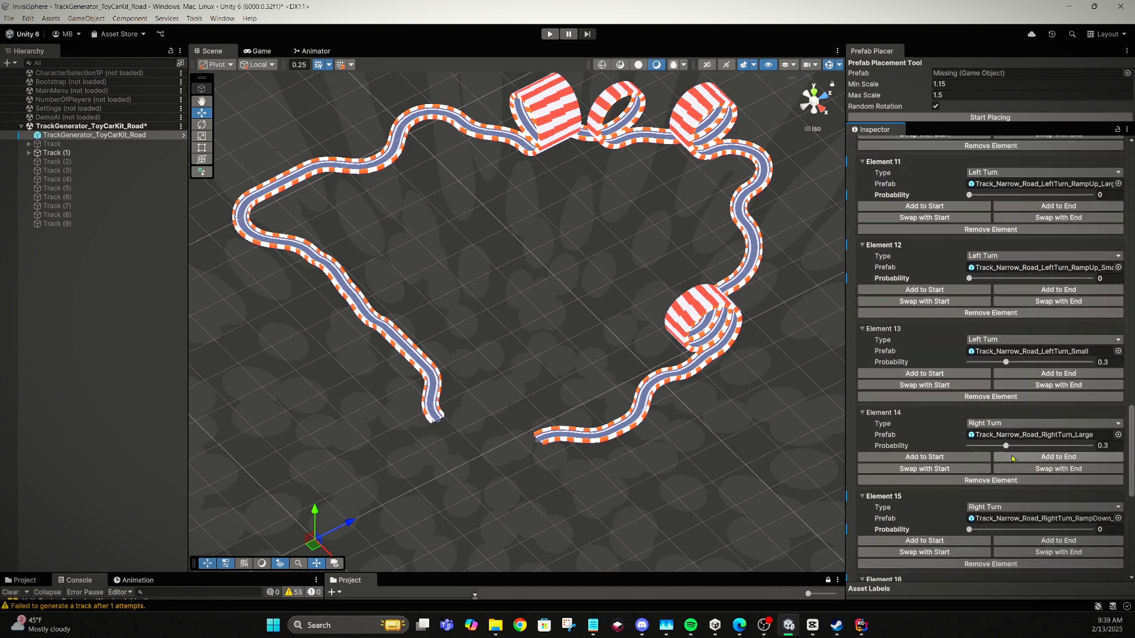
pyautogui.click(1011, 456)
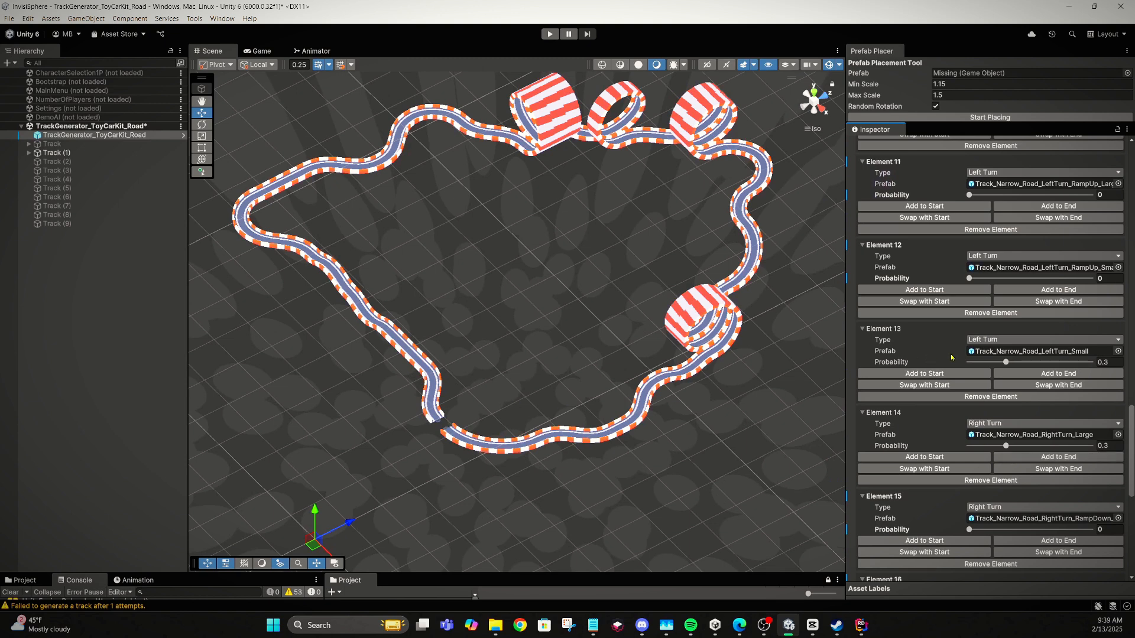
pyautogui.scroll(20, 952, 357)
pyautogui.scroll(6, 953, 357)
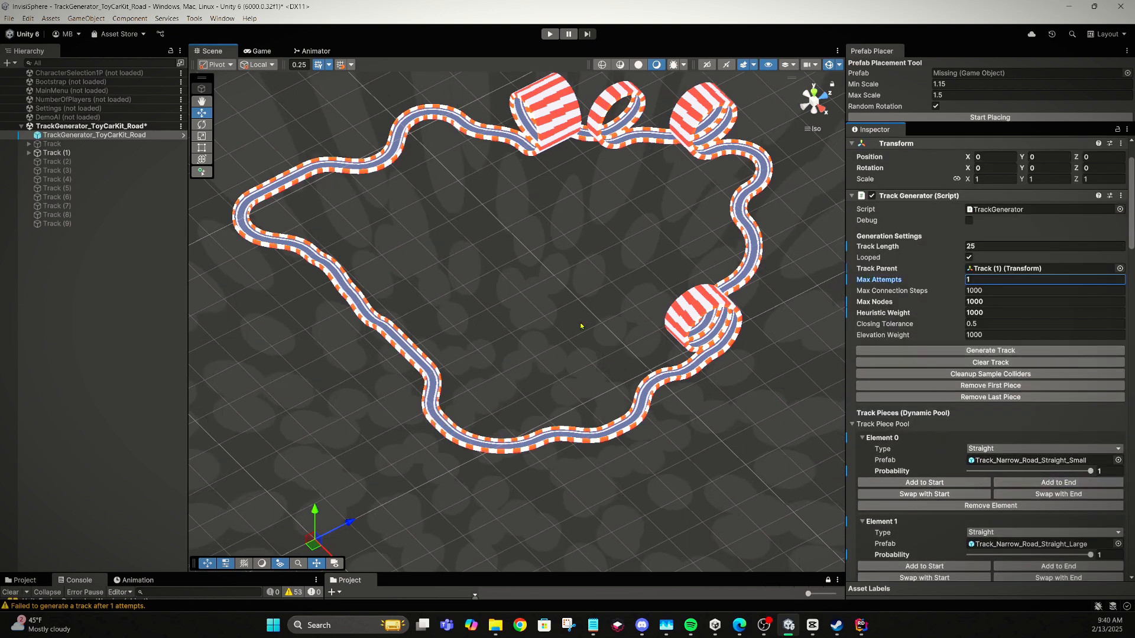
pyautogui.moveTo(579, 325); pyautogui.dragTo(585, 365, button='middle')
pyautogui.moveTo(582, 344)
pyautogui.mouseDown(button='right')
pyautogui.moveTo(620, 311)
pyautogui.moveTo(542, 337)
pyautogui.moveTo(576, 330)
pyautogui.mouseUp(button='right')
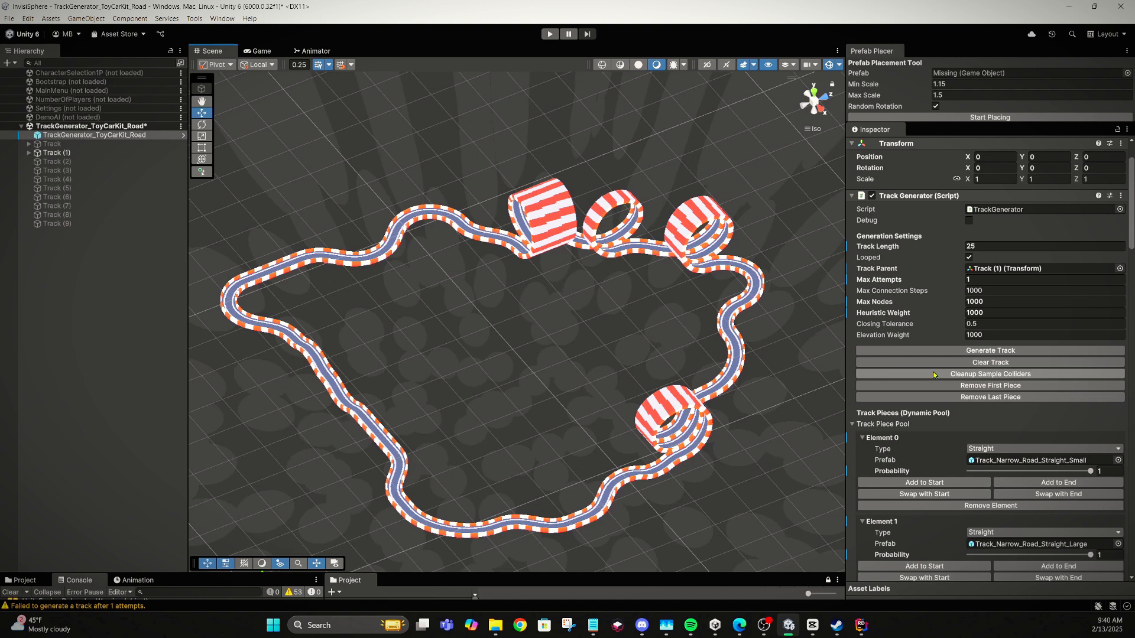
# - Select the generator's parent object Track (1) and deactivate it to hide the finished track
pyautogui.doubleClick(1040, 269)
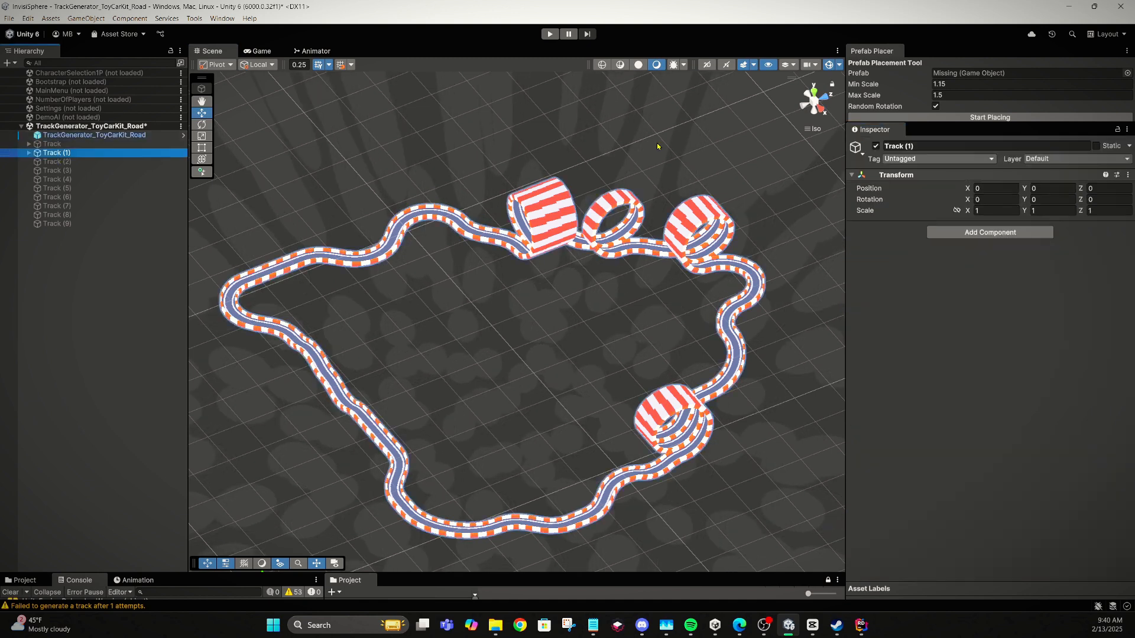
pyautogui.rightClick(873, 147)
pyautogui.press('Escape')
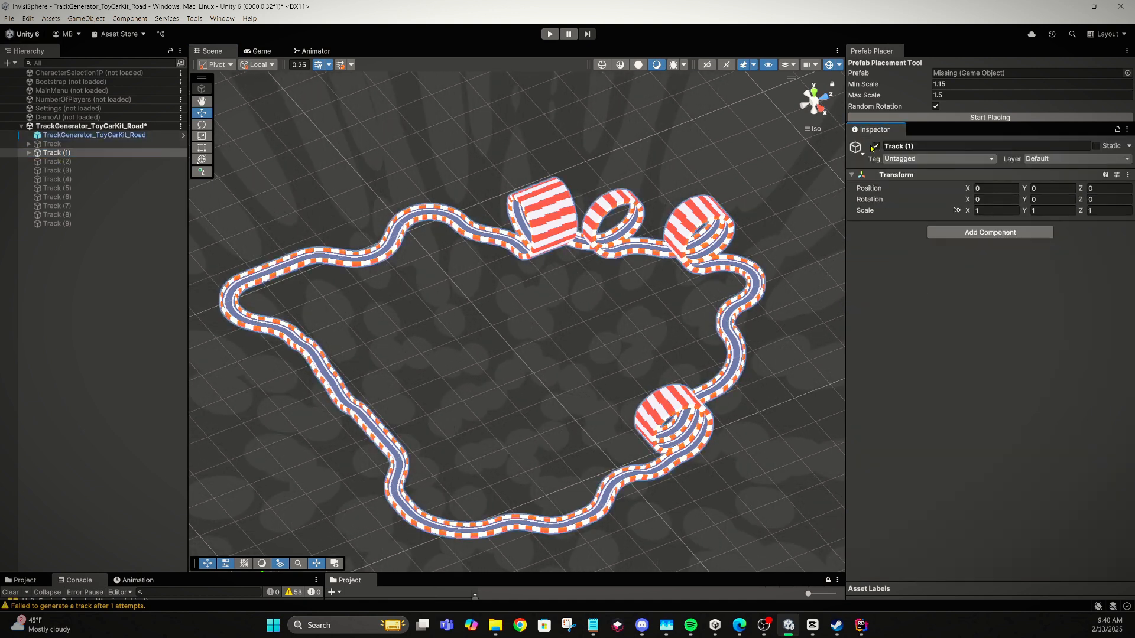
pyautogui.click(875, 147)
# - Activate Track (2) and assign it as the Track Parent of TrackGenerator_ToyCarKit_Road
pyautogui.press('Down')
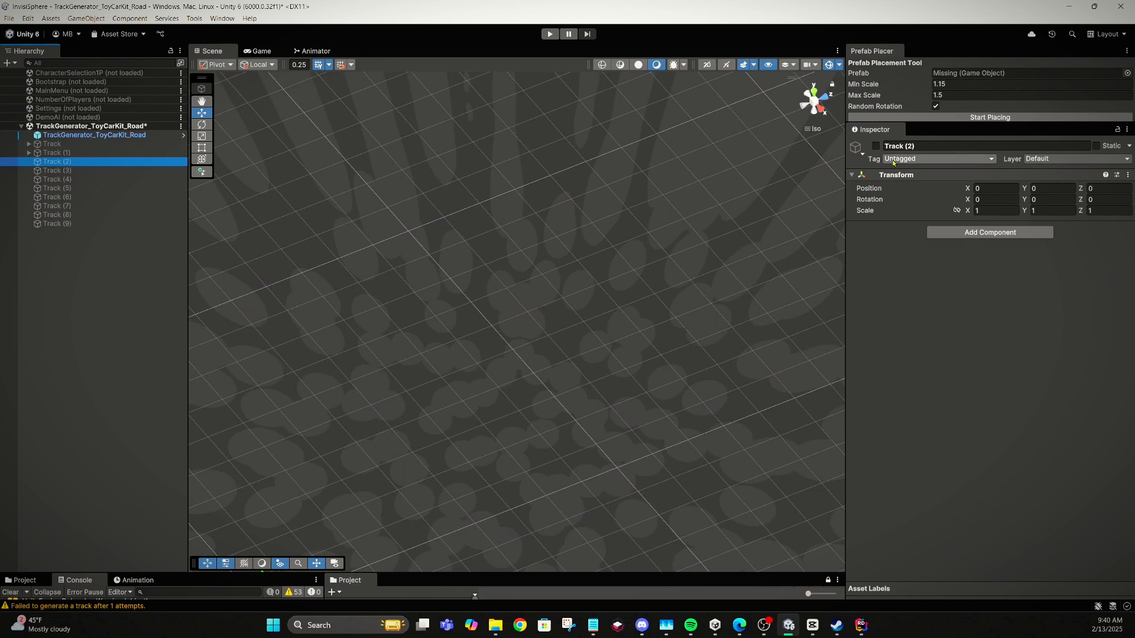
pyautogui.click(875, 146)
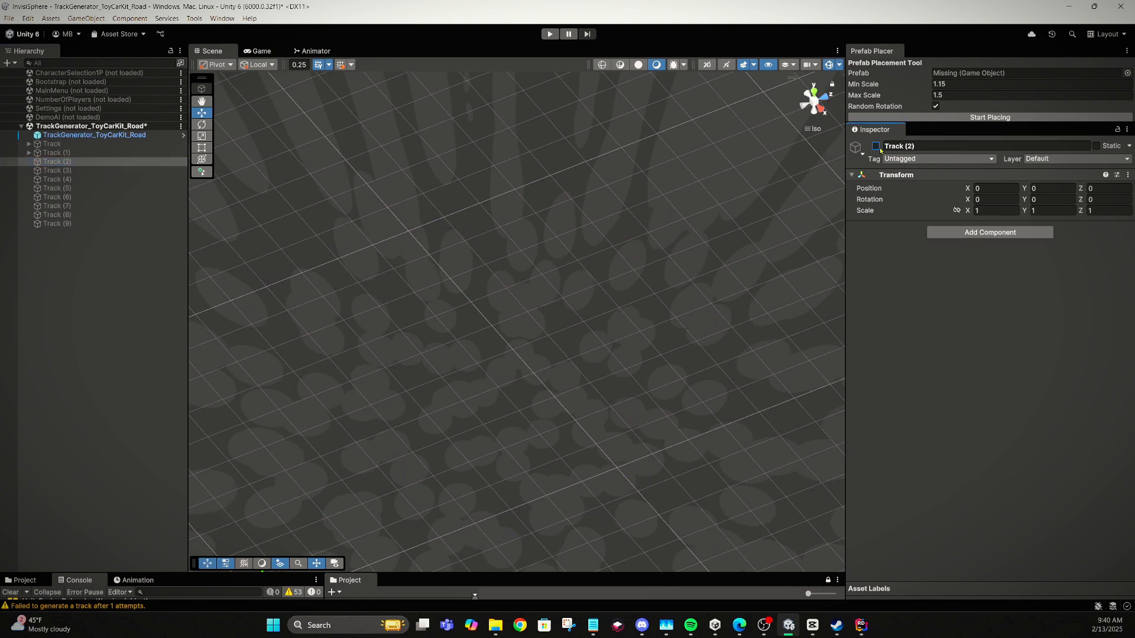
pyautogui.click(117, 136)
pyautogui.click(988, 329)
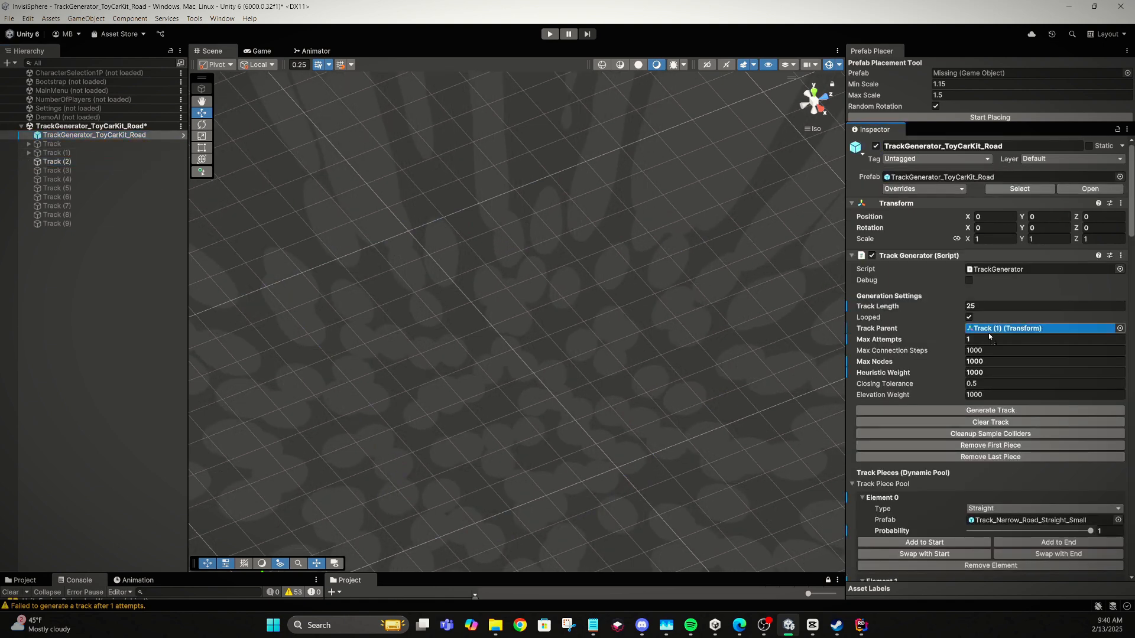
pyautogui.moveTo(988, 332); pyautogui.dragTo(989, 333)
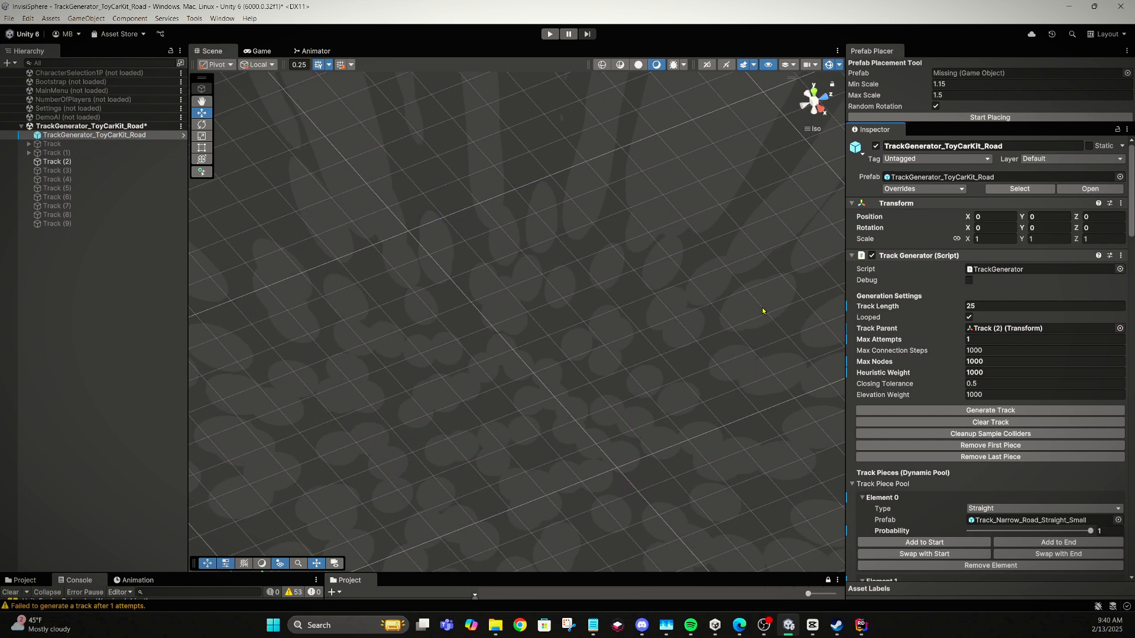
# - Set the probability of the two left-turn RampDown pieces, Element 9 and Element 10, to 0.2 in the track piece pool
pyautogui.click(978, 306)
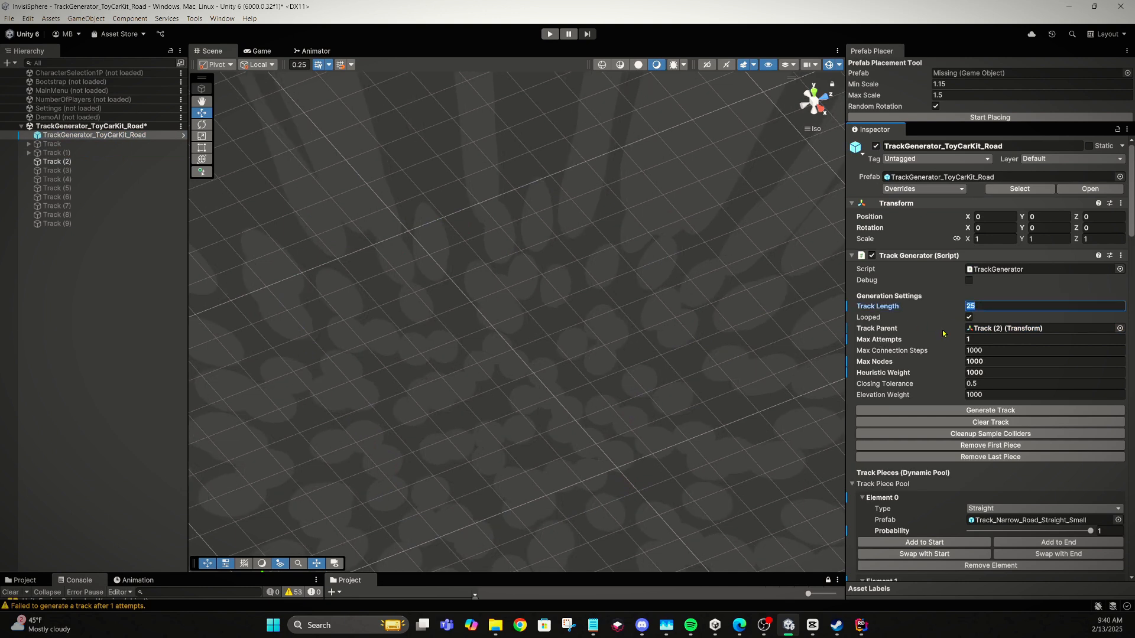
pyautogui.scroll(-10, 943, 332)
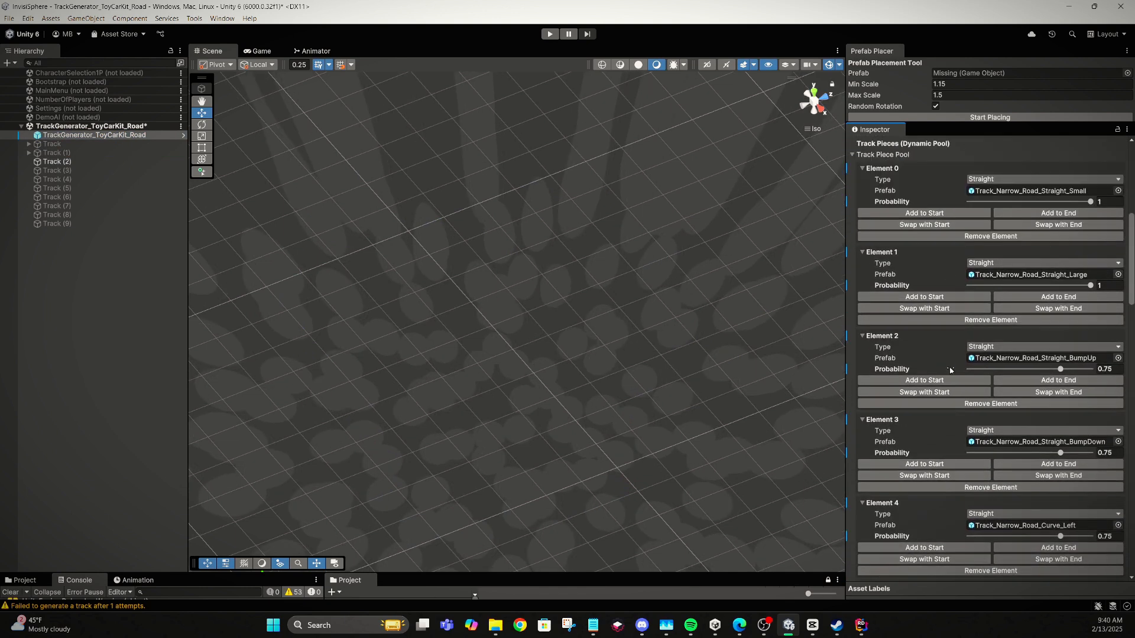
pyautogui.scroll(-12, 951, 370)
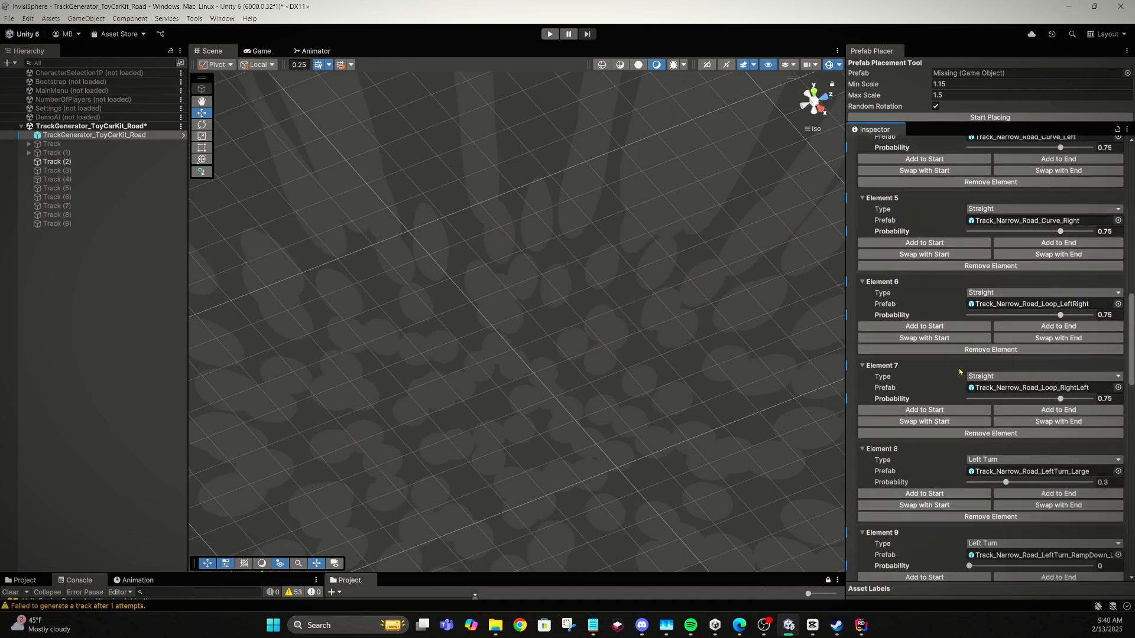
pyautogui.scroll(-1, 960, 371)
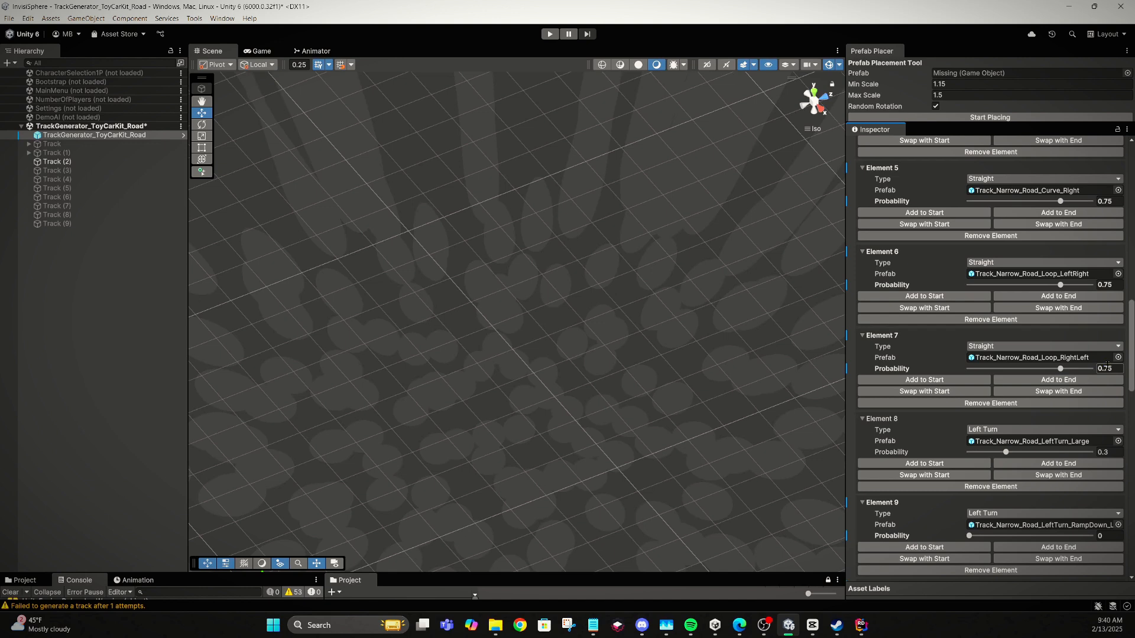
pyautogui.scroll(-5, 1107, 365)
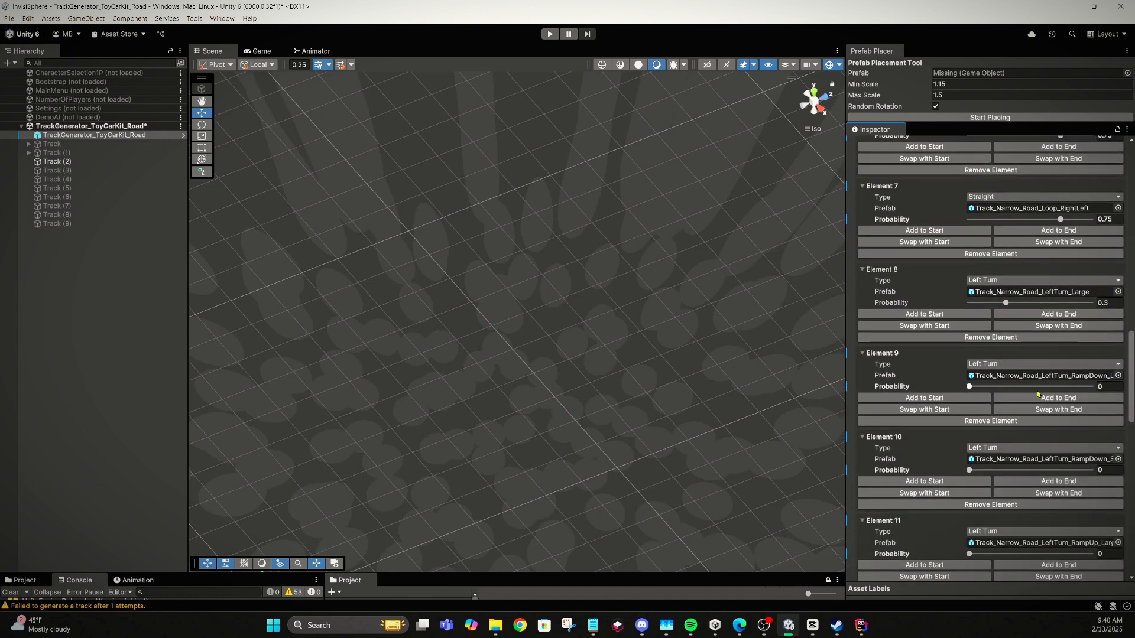
pyautogui.click(1105, 387)
pyautogui.write('0.2')
pyautogui.scroll(-2, 1083, 404)
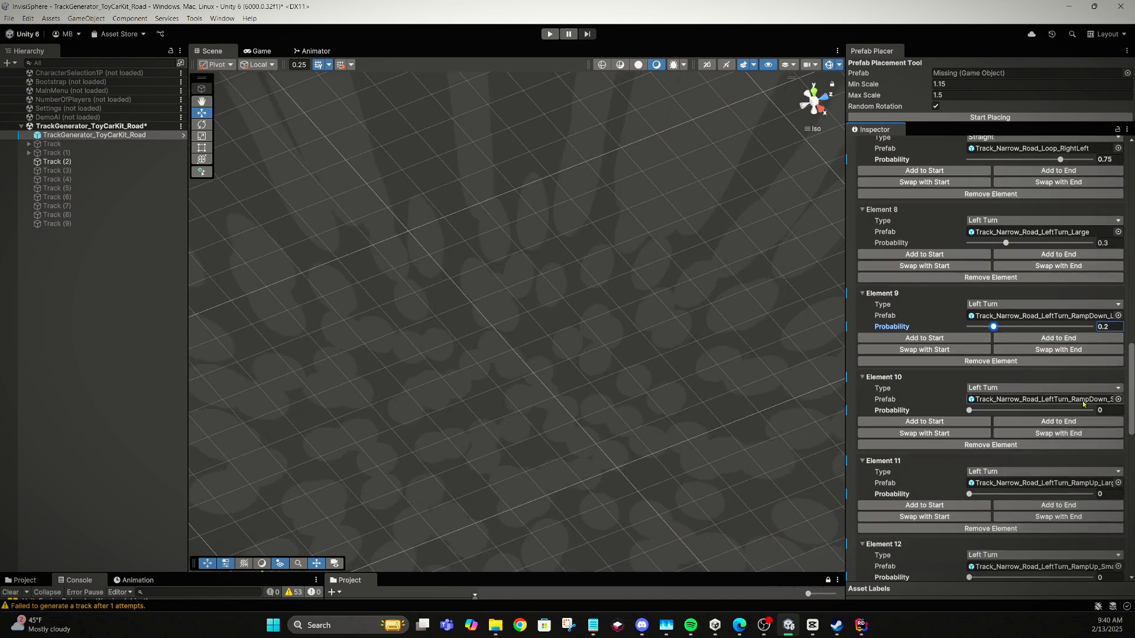
pyautogui.click(1104, 410)
pyautogui.write('0.2')
pyautogui.scroll(-2, 1105, 424)
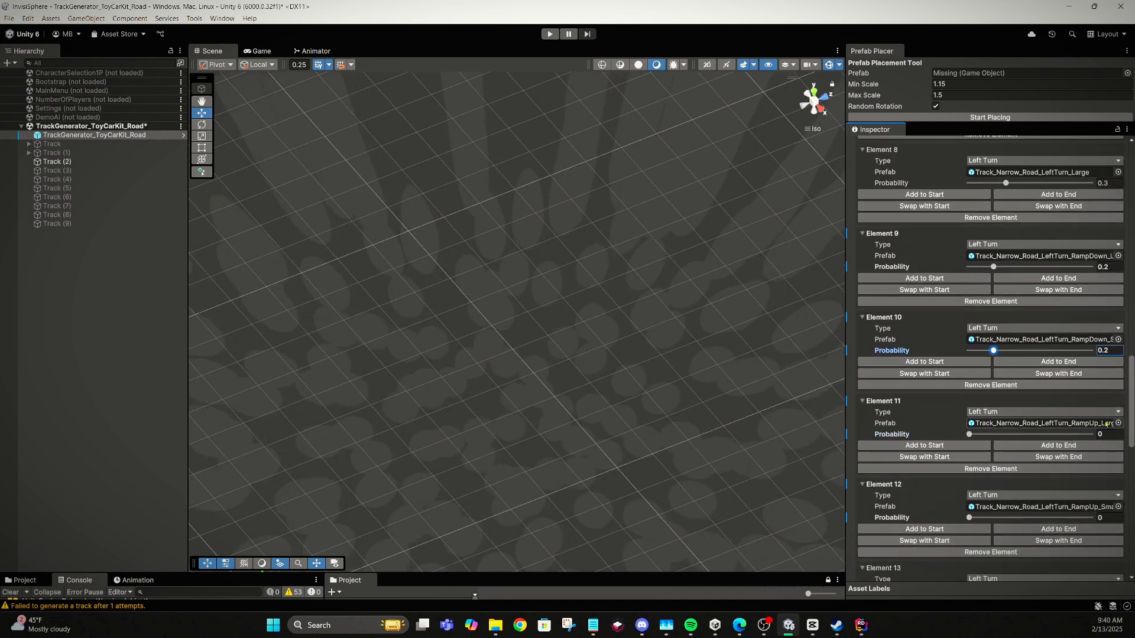
# - Set the probability of the two left-turn RampUp pieces, Element 11 and Element 12, to 0.2
pyautogui.click(1108, 434)
pyautogui.write('.2')
pyautogui.scroll(-3, 1107, 432)
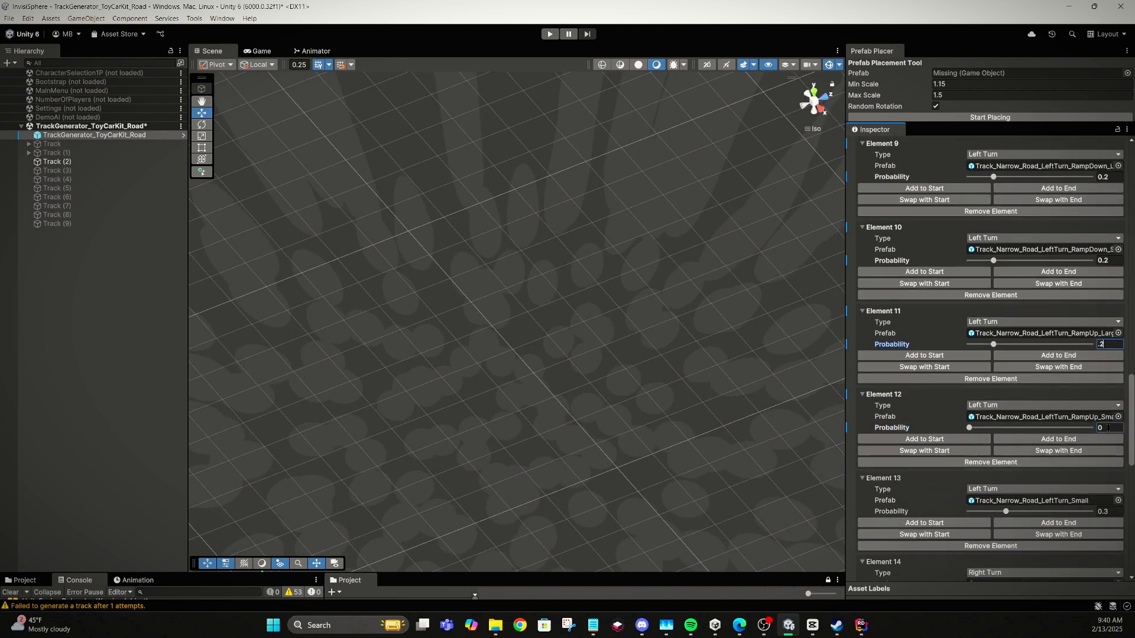
pyautogui.click(1106, 427)
pyautogui.write('.2')
pyautogui.scroll(-8, 1109, 430)
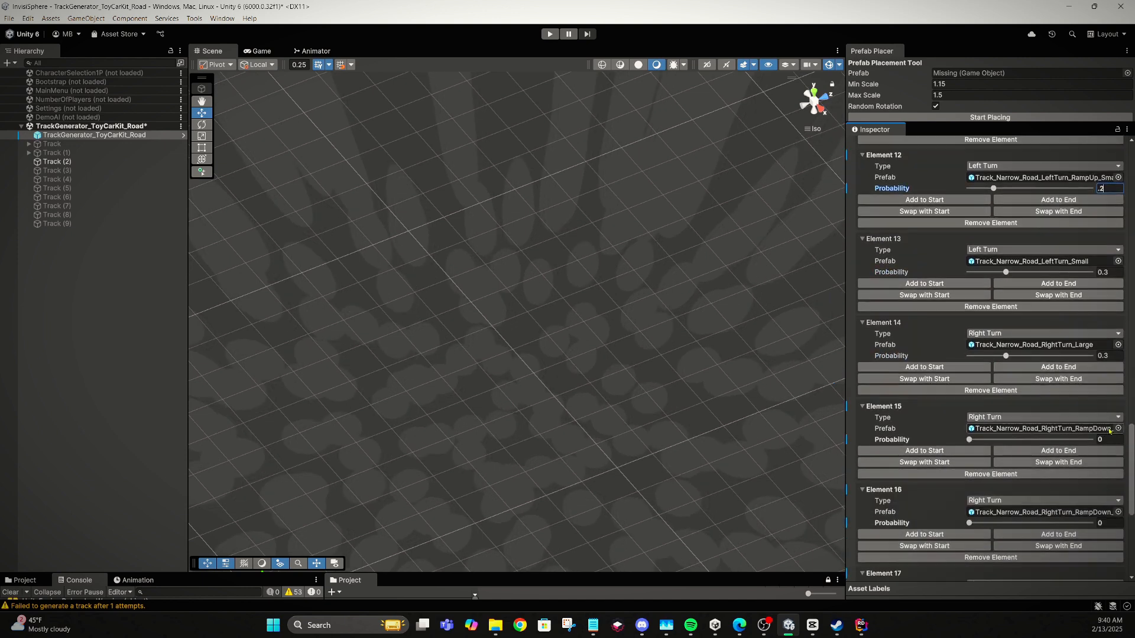
# - Set the probability of the two right-turn RampDown pieces, Element 15 and Element 16, to 0.2
pyautogui.click(1107, 439)
pyautogui.write('.2')
pyautogui.scroll(-2, 1109, 441)
pyautogui.click(1109, 463)
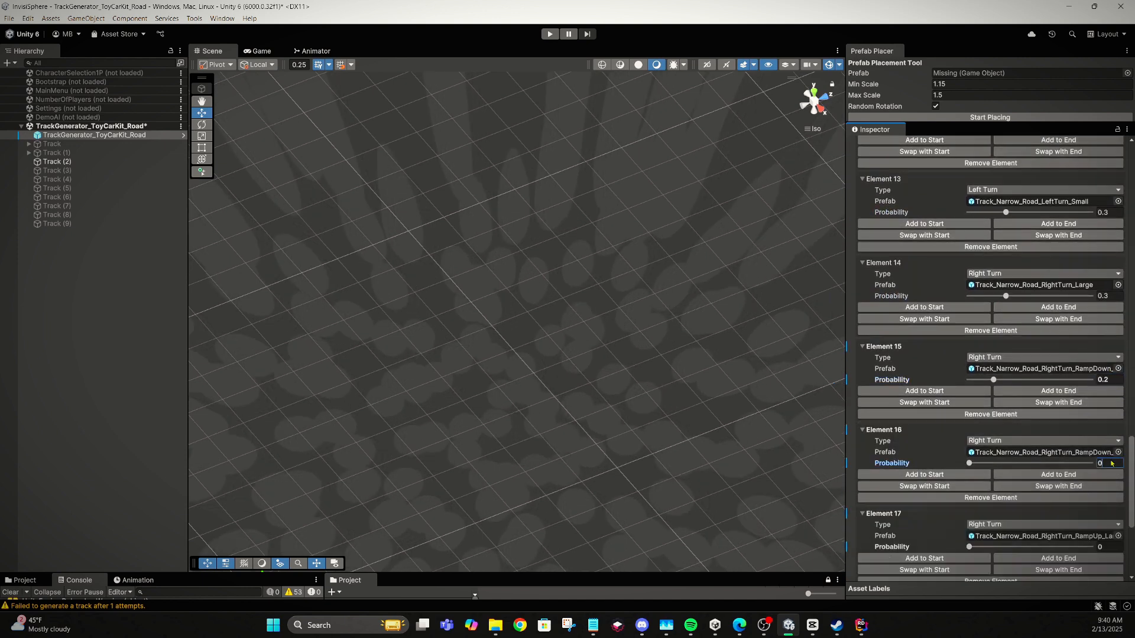
pyautogui.write('.2')
pyautogui.scroll(-3, 1111, 464)
# - Set the probability of the two right-turn RampUp pieces, Element 17 and Element 18, to 0.2
pyautogui.click(1111, 463)
pyautogui.write('.2')
pyautogui.scroll(-2, 1111, 462)
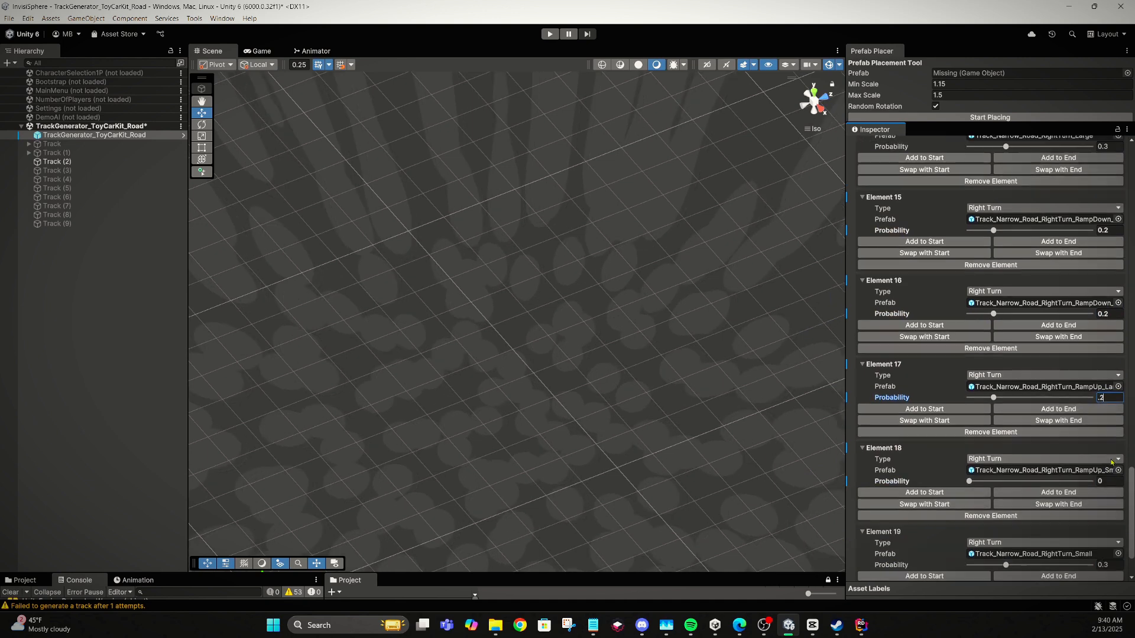
pyautogui.click(1104, 481)
pyautogui.write('.2')
pyautogui.scroll(-2, 1087, 461)
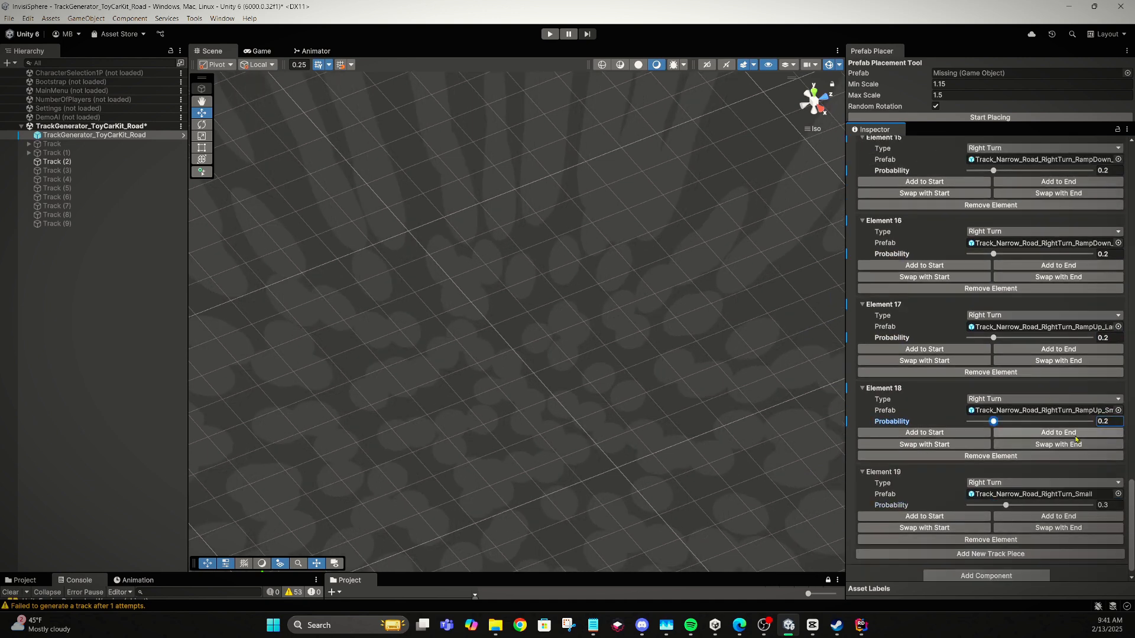
# - Set the Track Length in the generation settings to 10, keeping the Elevation Weight at 1000
pyautogui.scroll(20, 1076, 438)
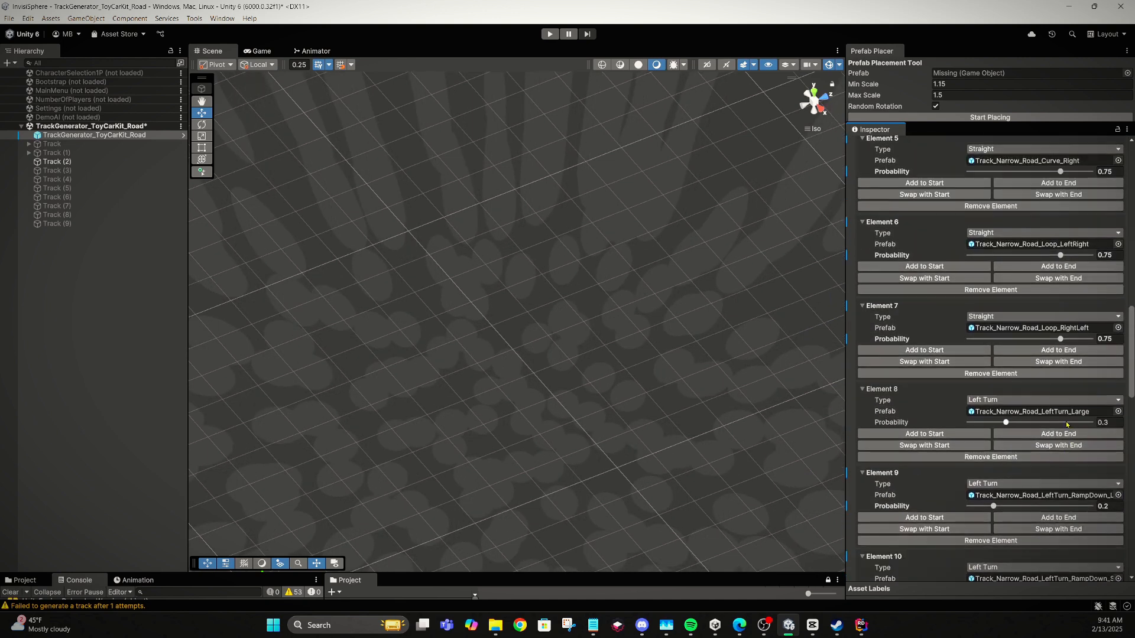
pyautogui.scroll(10, 1067, 424)
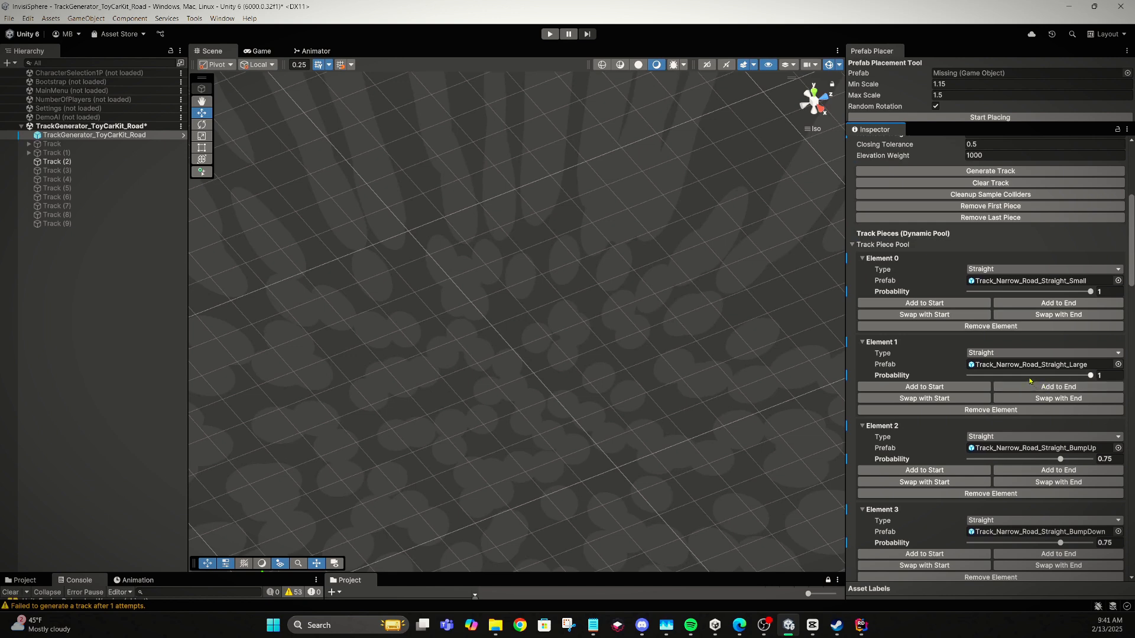
pyautogui.scroll(2, 1029, 378)
pyautogui.scroll(2, 1005, 371)
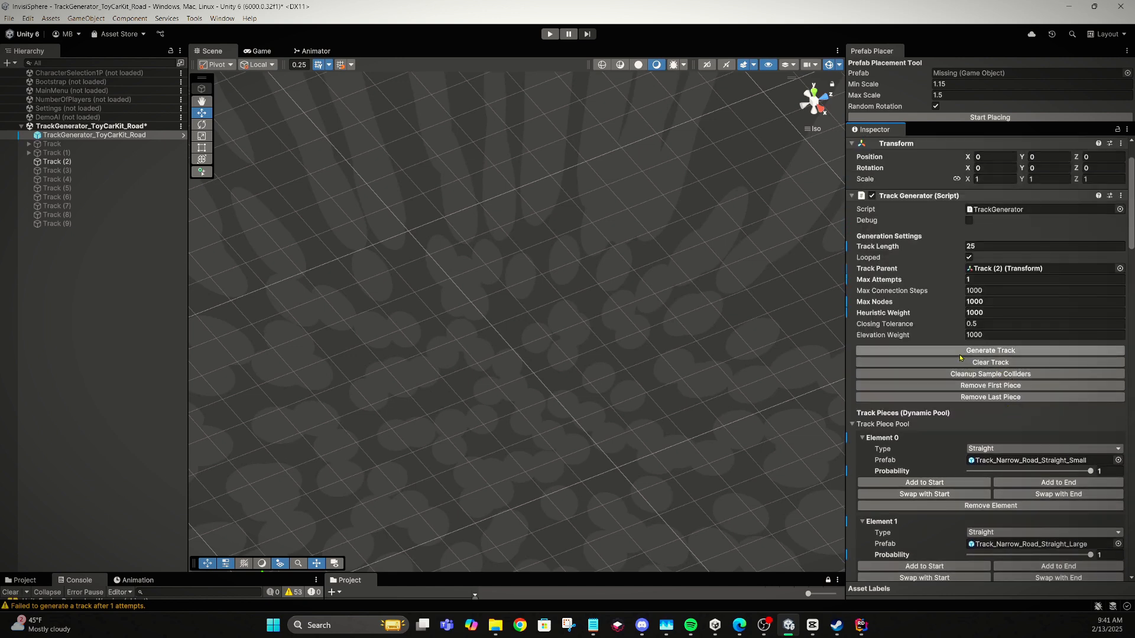
pyautogui.click(984, 335)
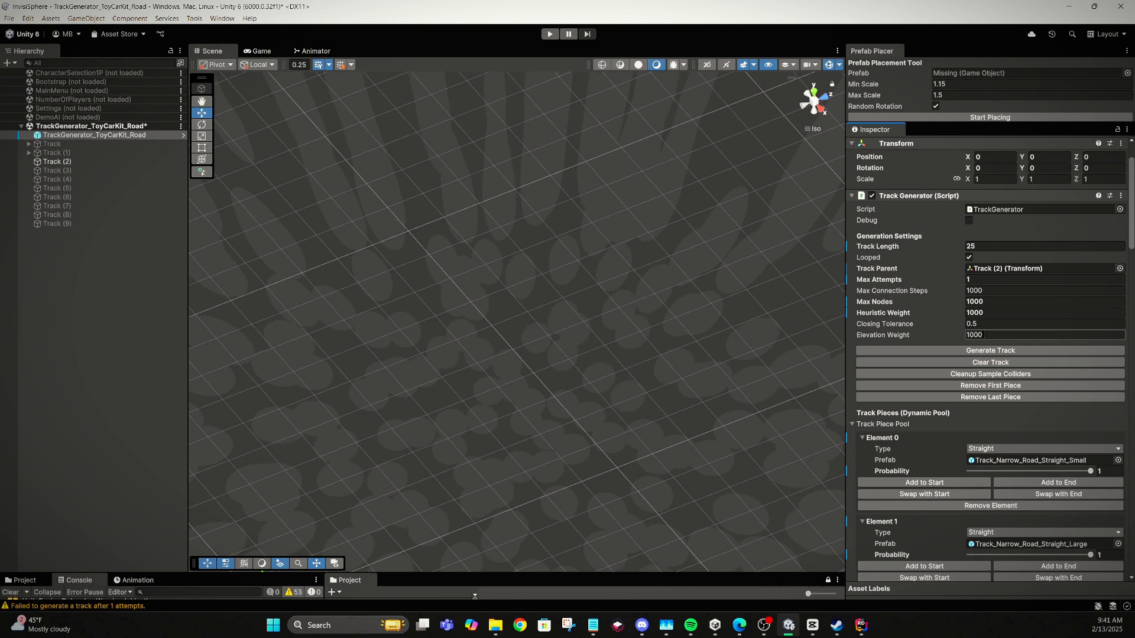
pyautogui.click(983, 334)
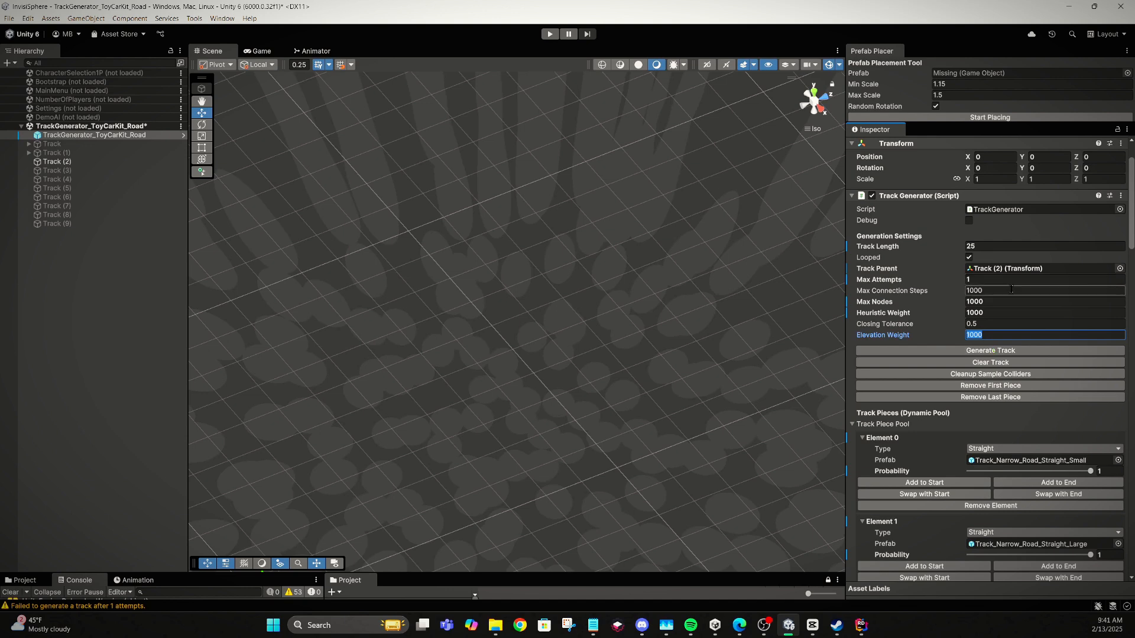
pyautogui.click(994, 336)
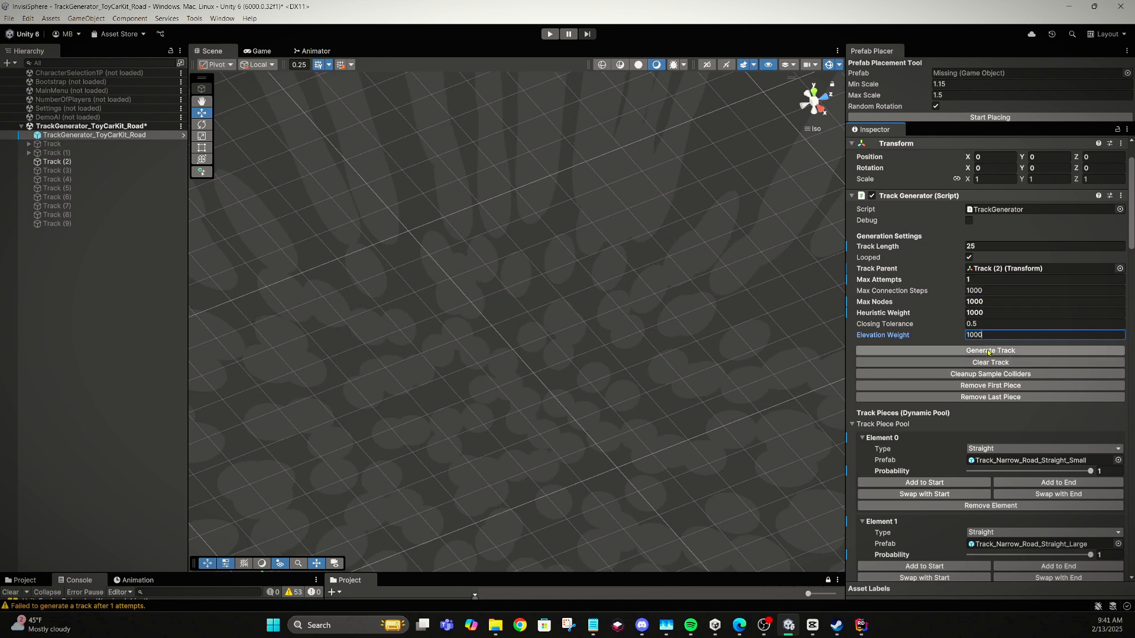
pyautogui.click(990, 245)
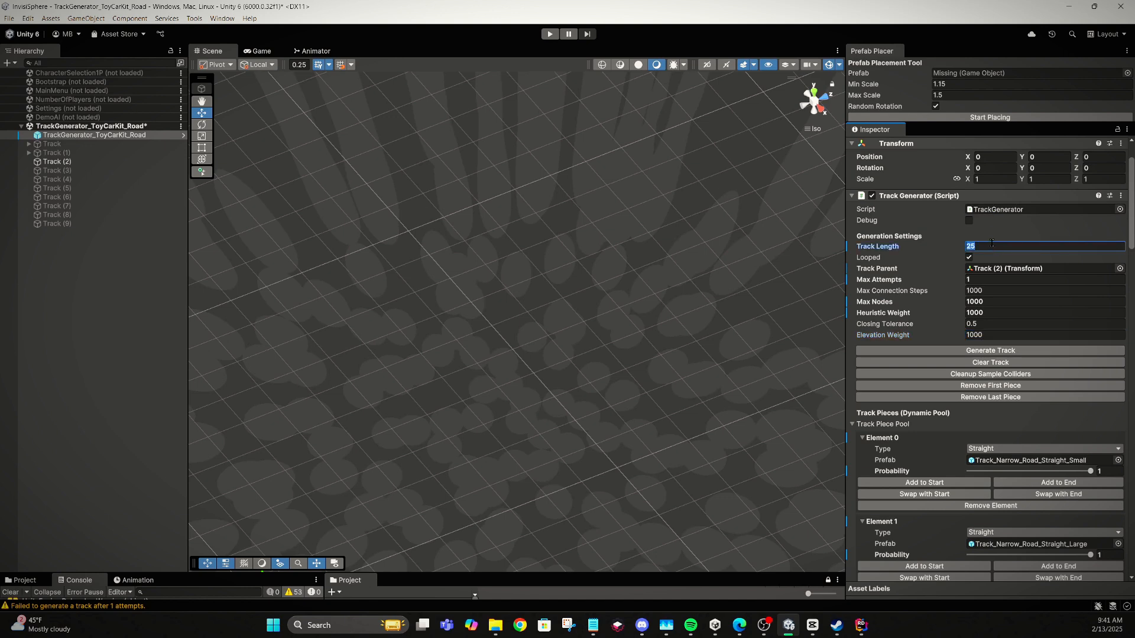
pyautogui.write('10')
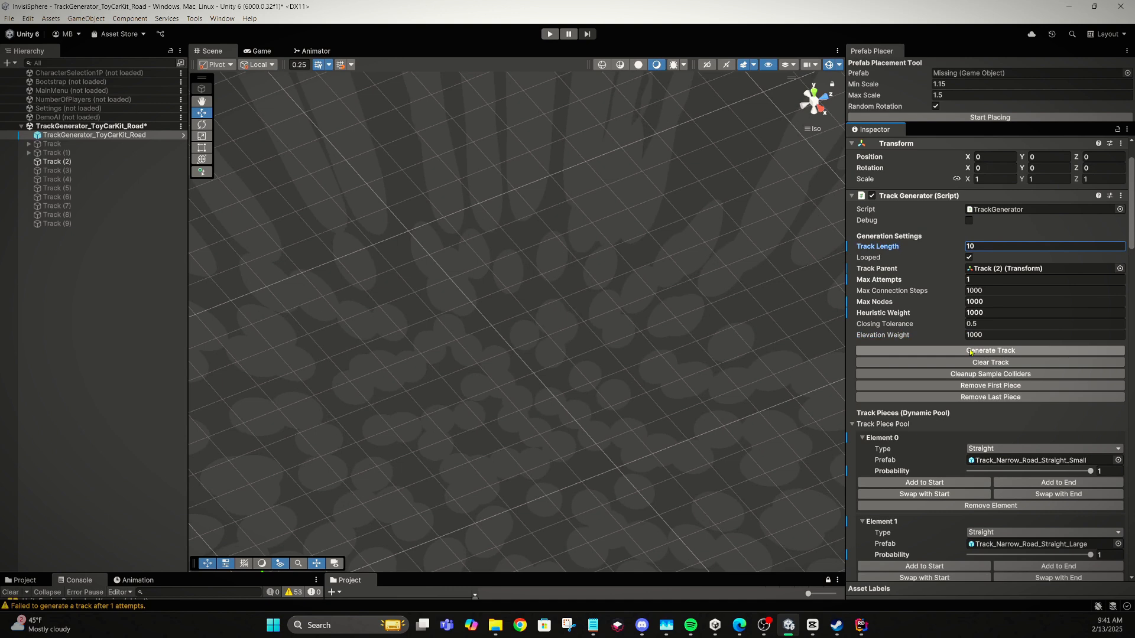
# - Generate three trial track layouts in a row under Track (2) and check how close each one's ends come
pyautogui.click(969, 352)
pyautogui.moveTo(438, 361); pyautogui.dragTo(590, 249, button='middle')
pyautogui.moveTo(580, 263); pyautogui.dragTo(520, 249, button='right')
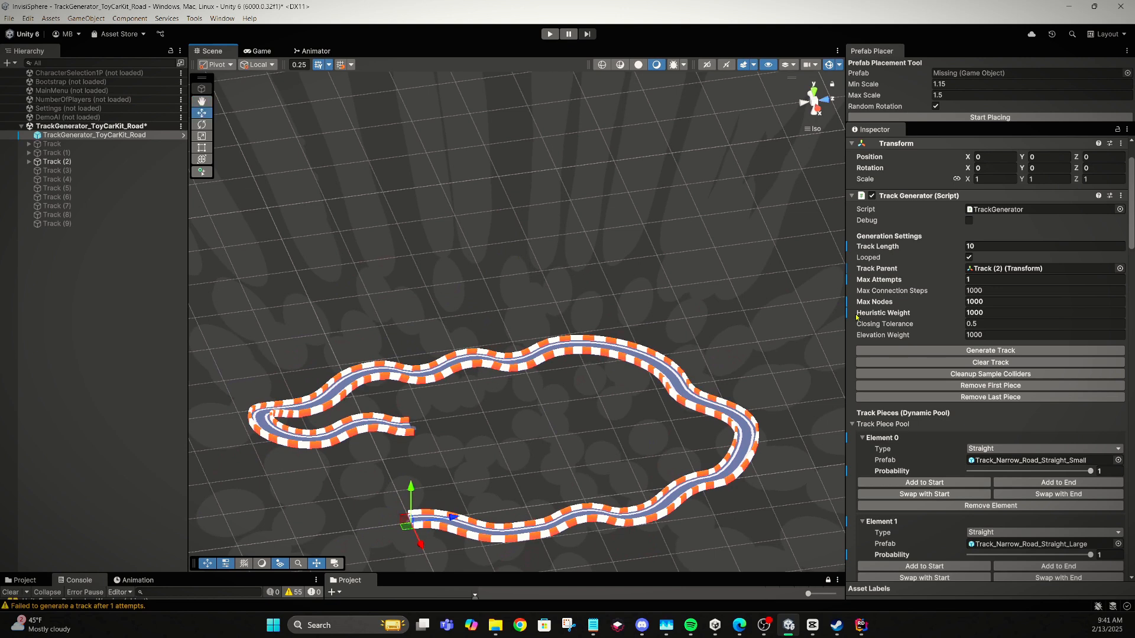
pyautogui.click(933, 351)
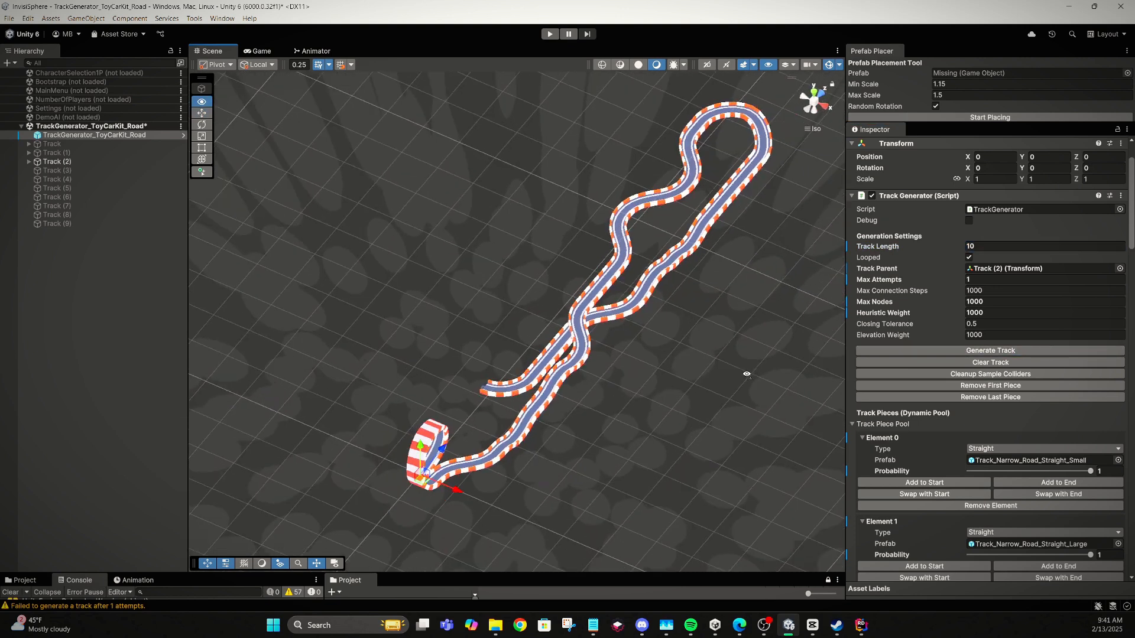
pyautogui.click(944, 352)
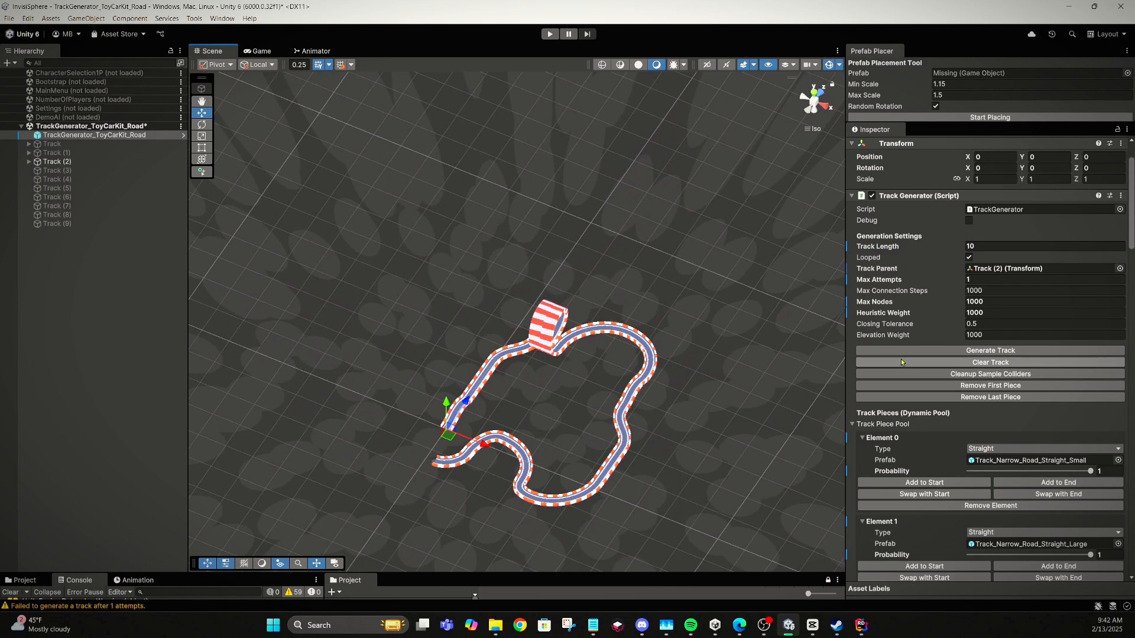
pyautogui.keyDown('alt'); pyautogui.moveTo(420, 413); pyautogui.dragTo(552, 289); pyautogui.keyUp('alt')
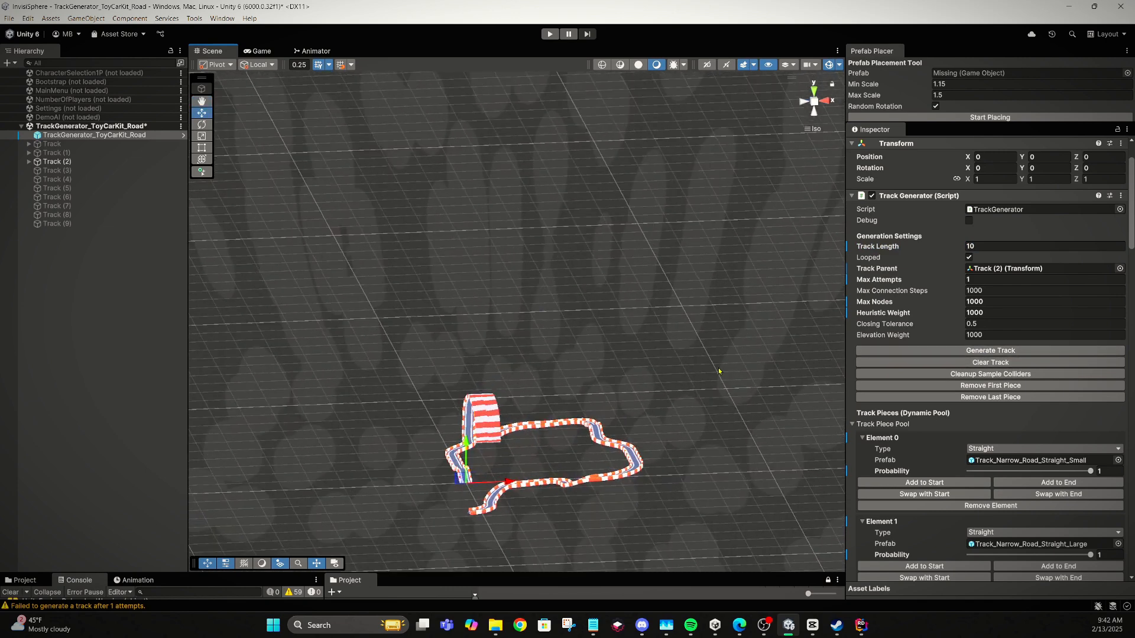
# - Generate another trial layout and inspect where its end meets the rest of the track
pyautogui.click(984, 350)
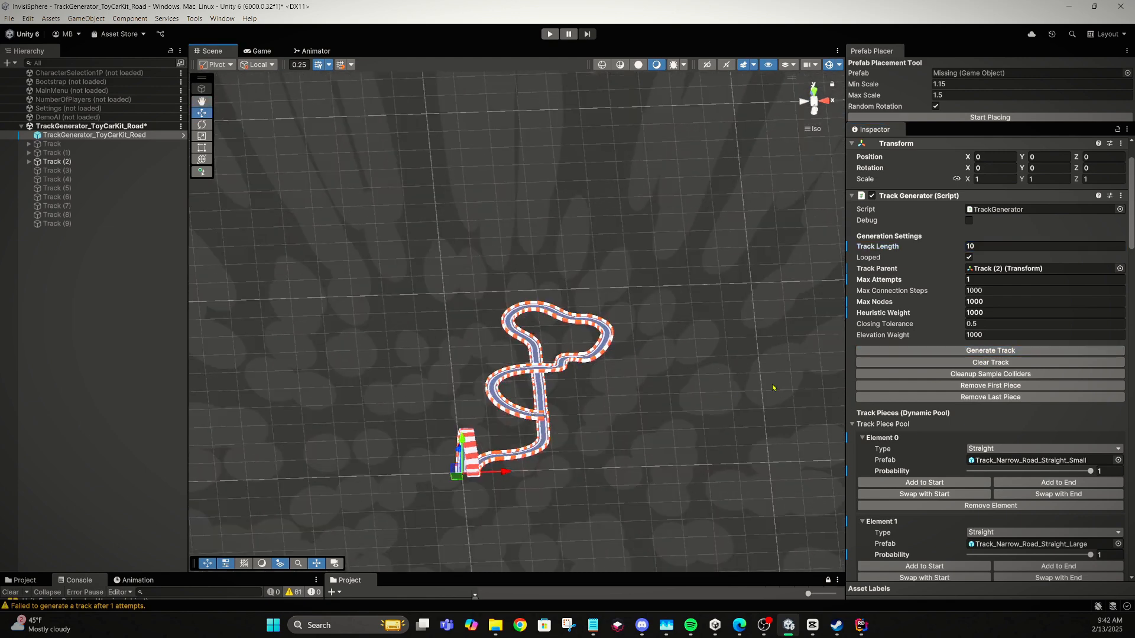
pyautogui.keyDown('alt'); pyautogui.moveTo(628, 367); pyautogui.dragTo(579, 418); pyautogui.keyUp('alt')
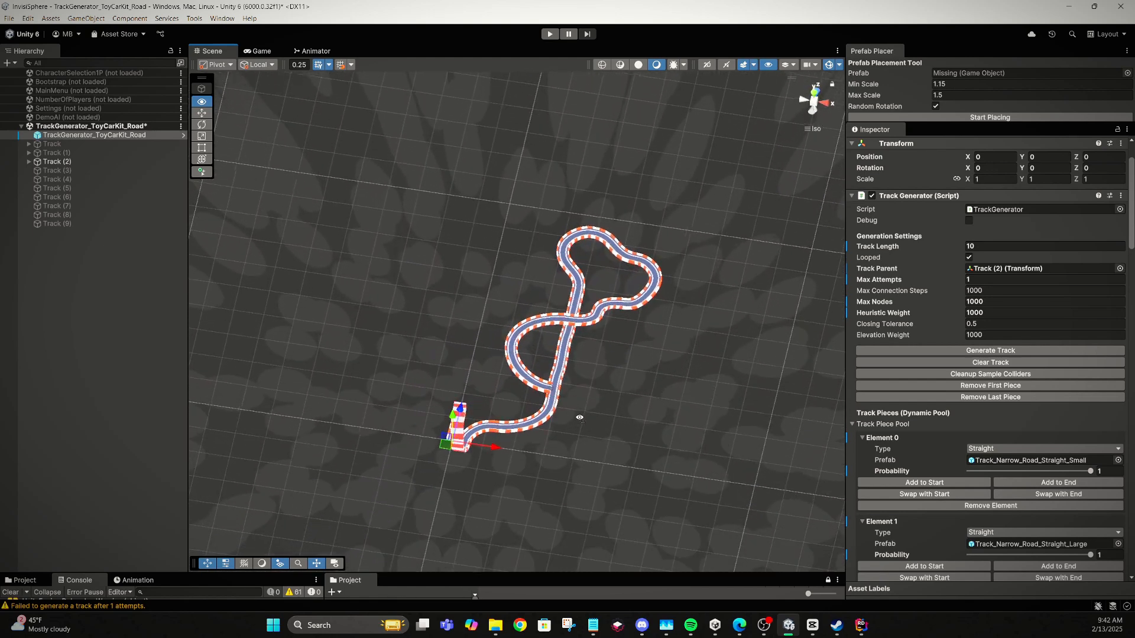
pyautogui.scroll(6, 634, 426)
pyautogui.moveTo(565, 425); pyautogui.dragTo(576, 390, button='middle')
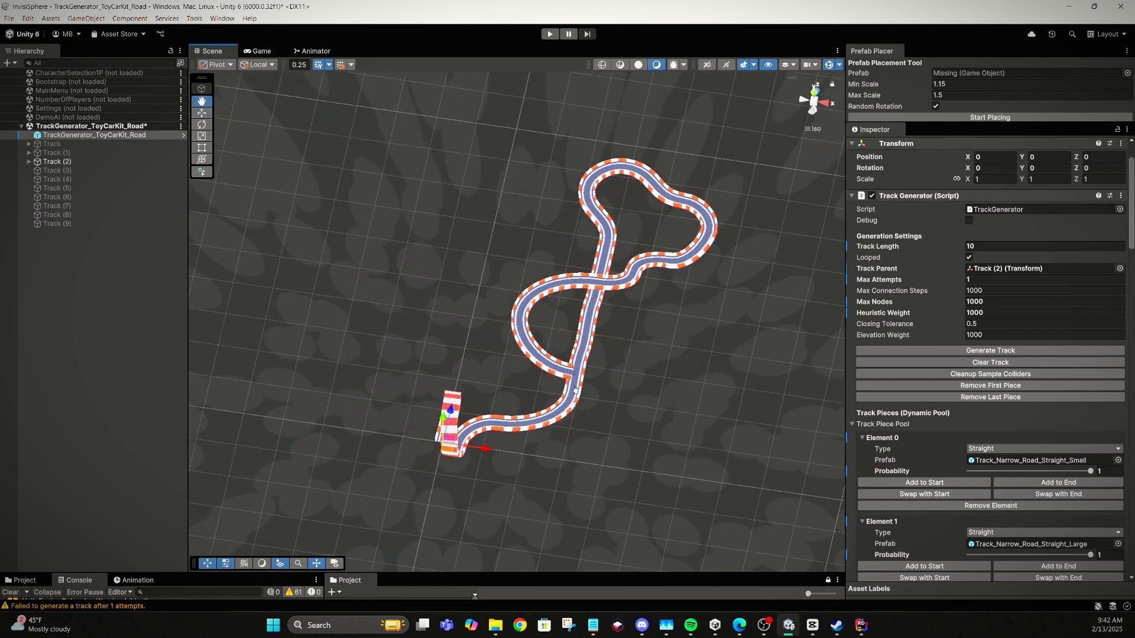
# - Regenerate the track several more times and examine the open ends of the resulting layouts
pyautogui.click(969, 351)
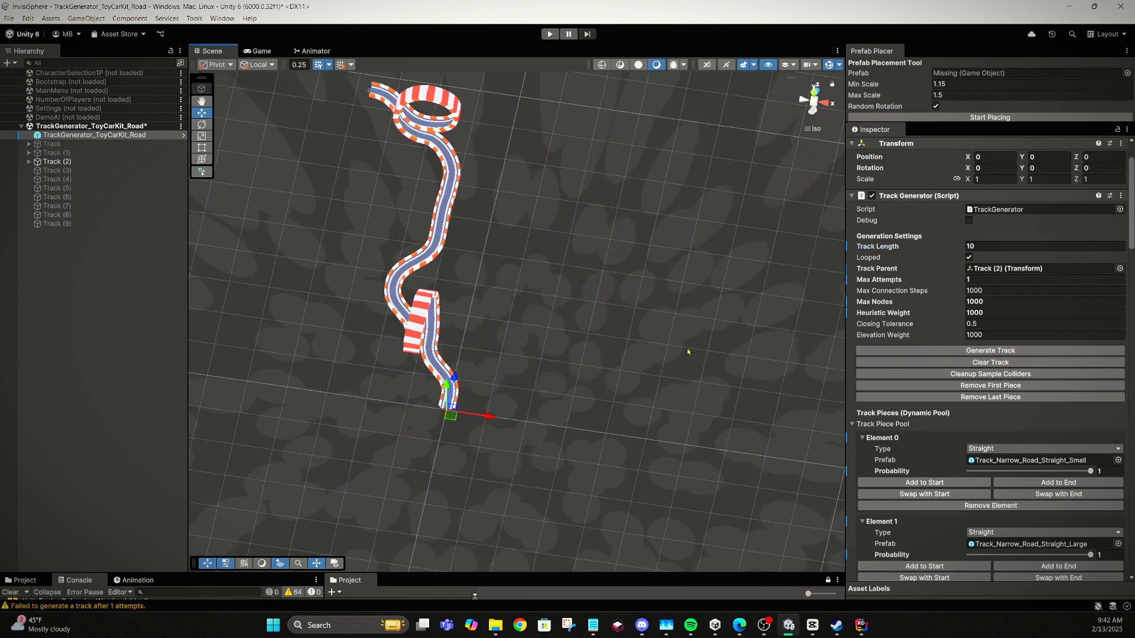
pyautogui.click(972, 351)
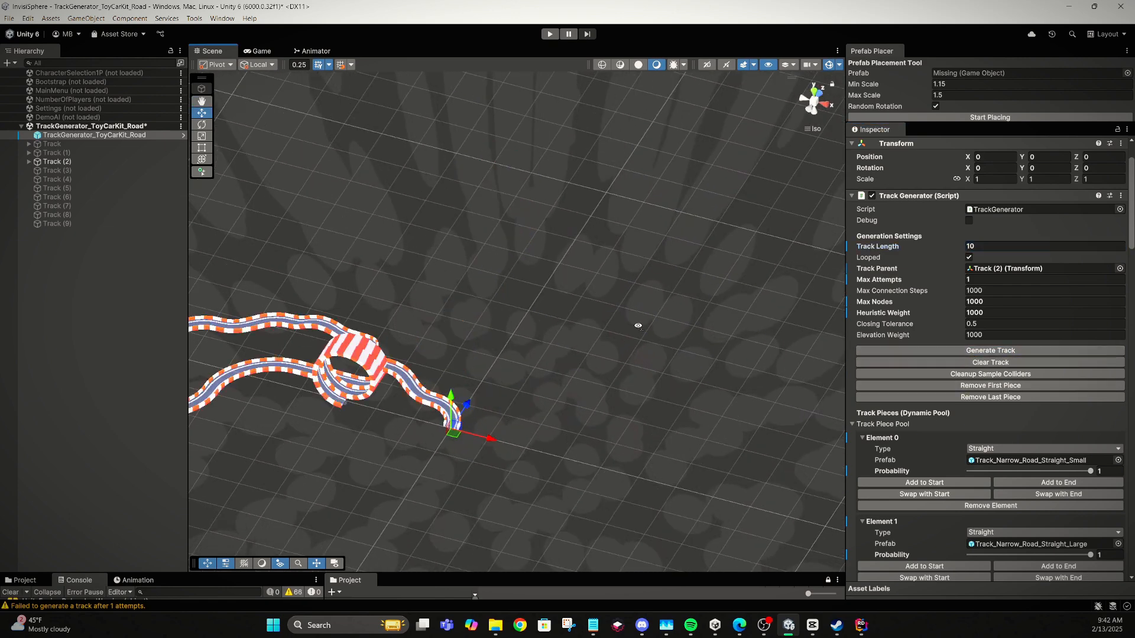
pyautogui.keyDown('alt'); pyautogui.moveTo(582, 355); pyautogui.dragTo(426, 289); pyautogui.keyUp('alt')
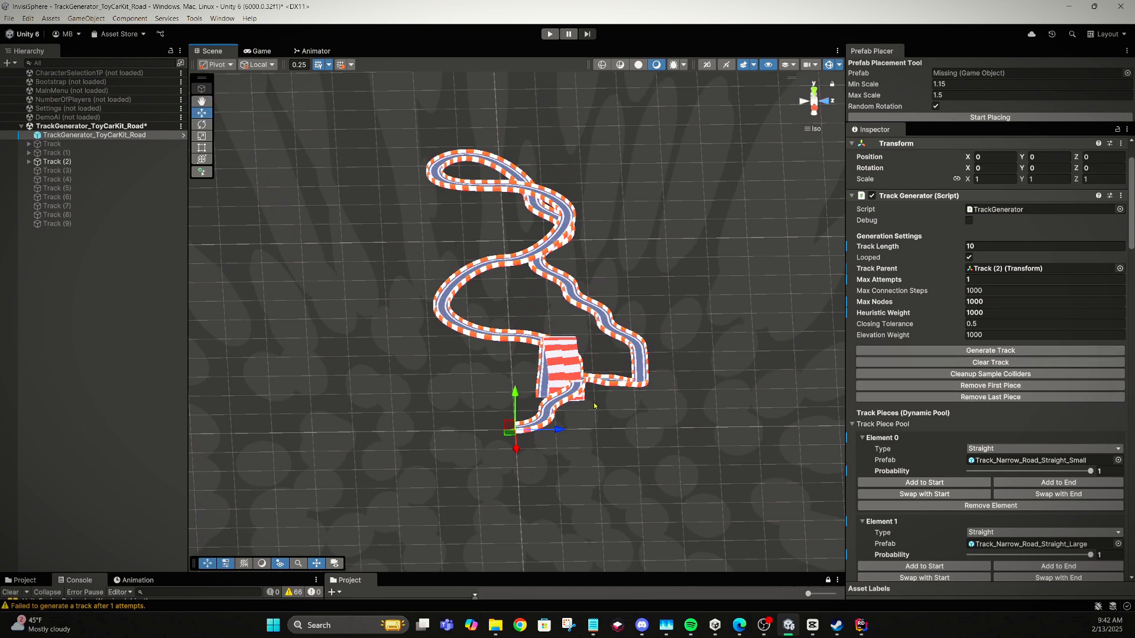
pyautogui.click(910, 351)
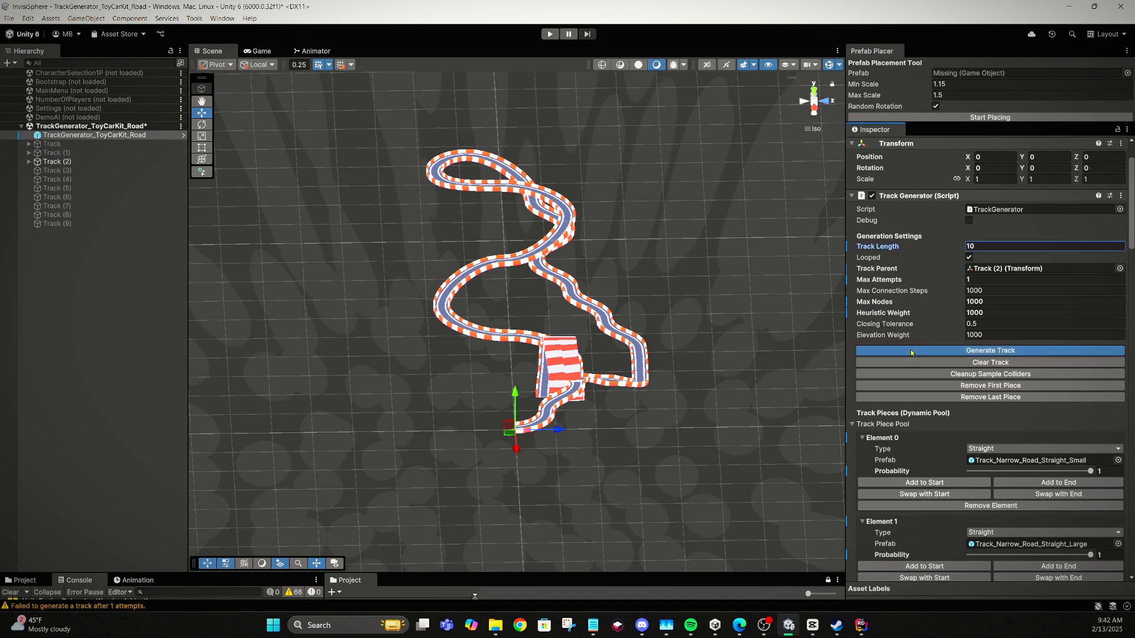
pyautogui.click(910, 352)
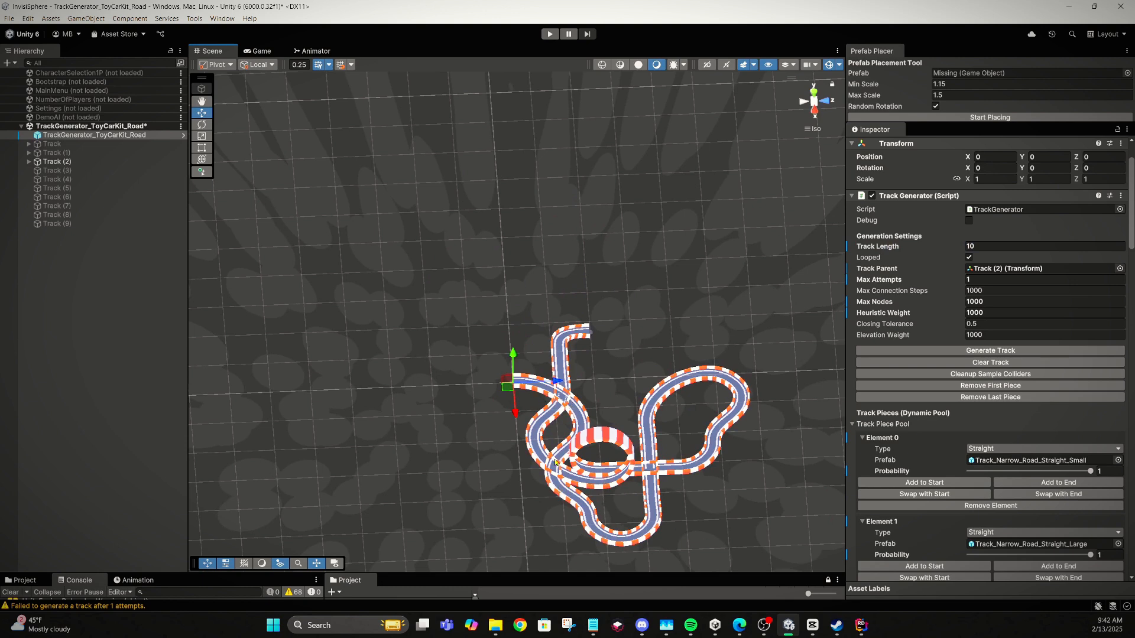
# - Generate a new track layout and select the large straight piece at the gap between its two ends
pyautogui.click(930, 351)
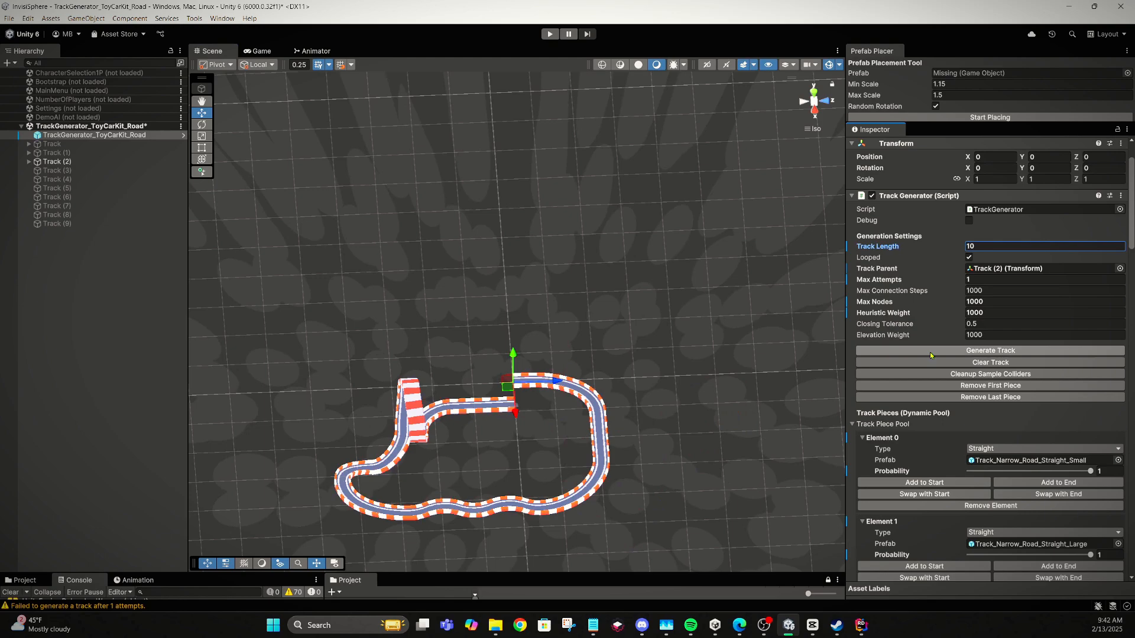
pyautogui.keyDown('alt'); pyautogui.moveTo(711, 383); pyautogui.dragTo(101, 301); pyautogui.keyUp('alt')
pyautogui.keyDown('alt'); pyautogui.moveTo(653, 497); pyautogui.dragTo(522, 507); pyautogui.keyUp('alt')
pyautogui.scroll(5, 521, 507)
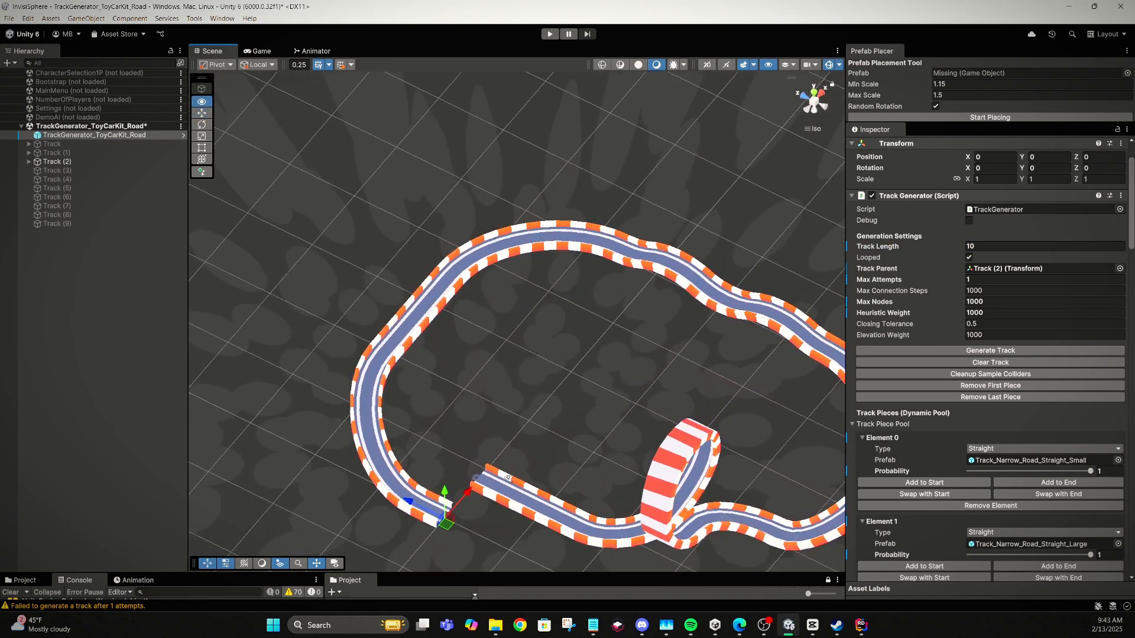
pyautogui.click(510, 489)
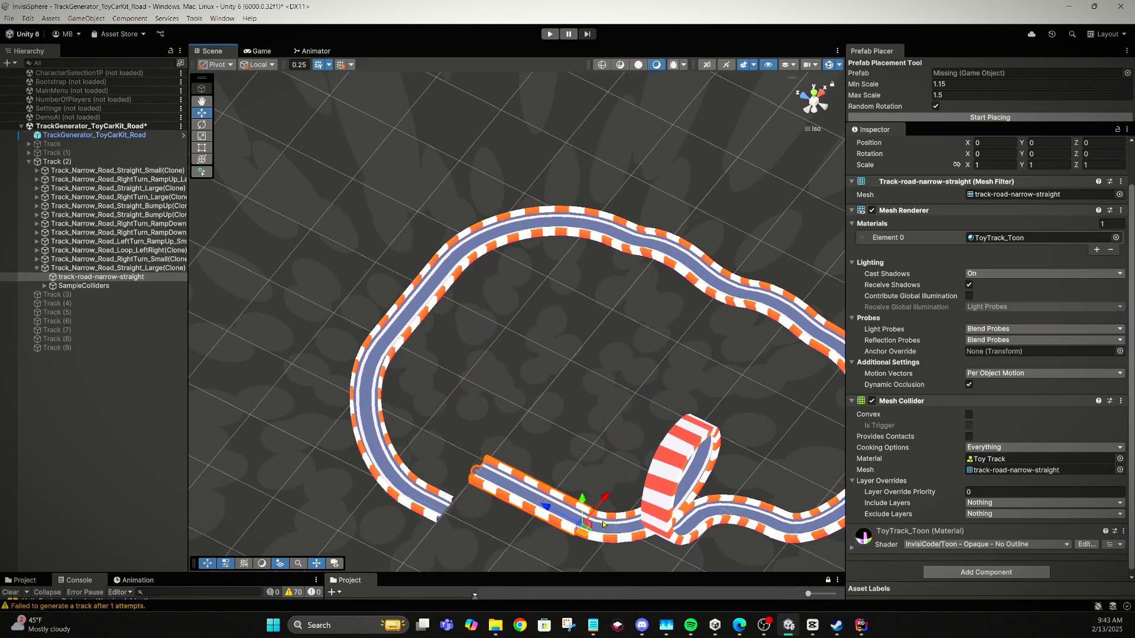
# - Check the pieces on both sides of the gap and remove the large straight piece at the end of Track (2)
pyautogui.moveTo(603, 524); pyautogui.dragTo(512, 395, button='middle')
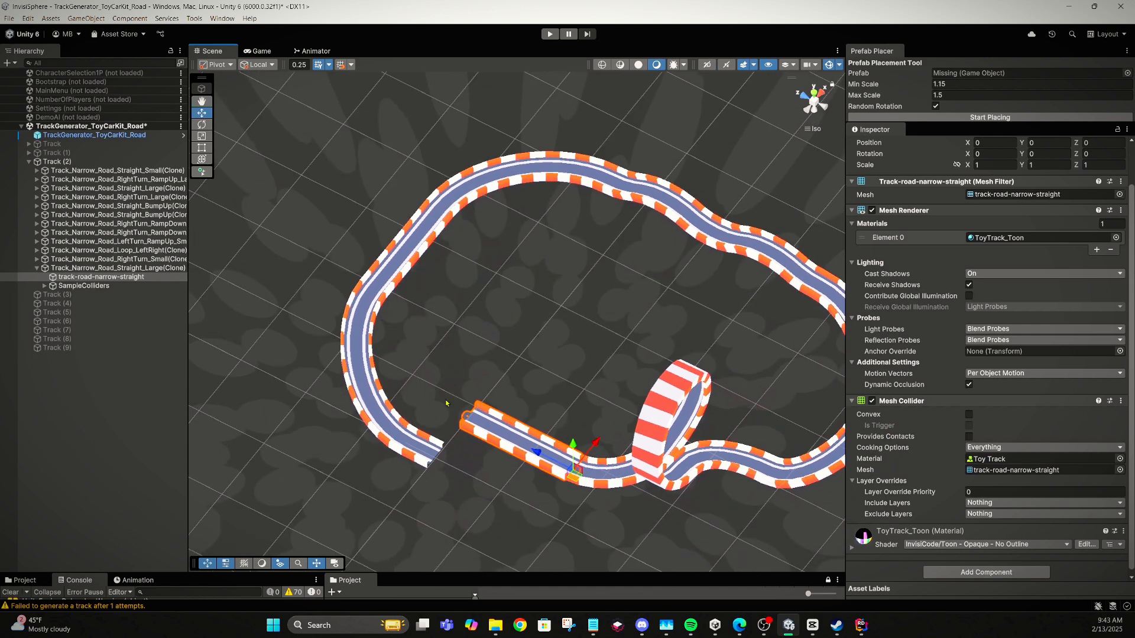
pyautogui.click(367, 378)
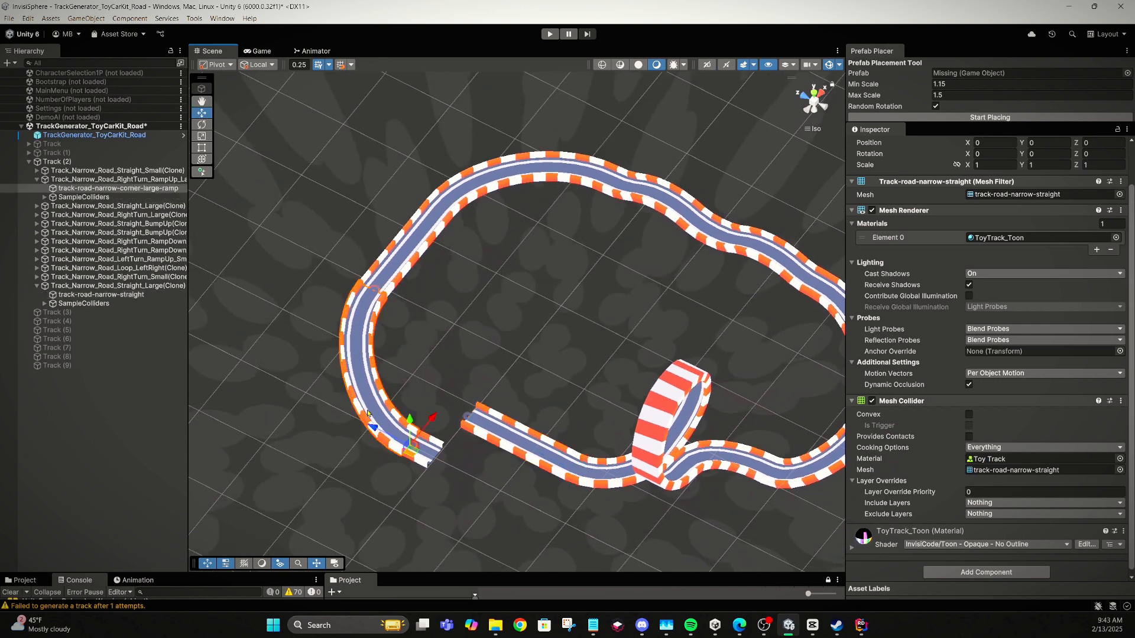
pyautogui.click(432, 454)
pyautogui.click(513, 444)
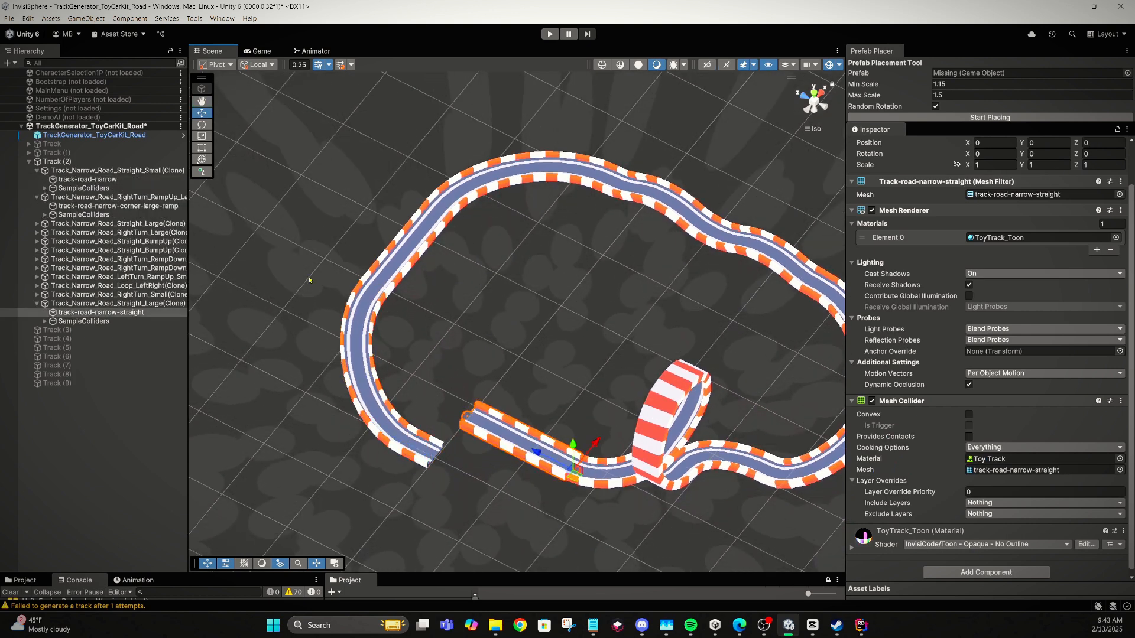
pyautogui.click(95, 135)
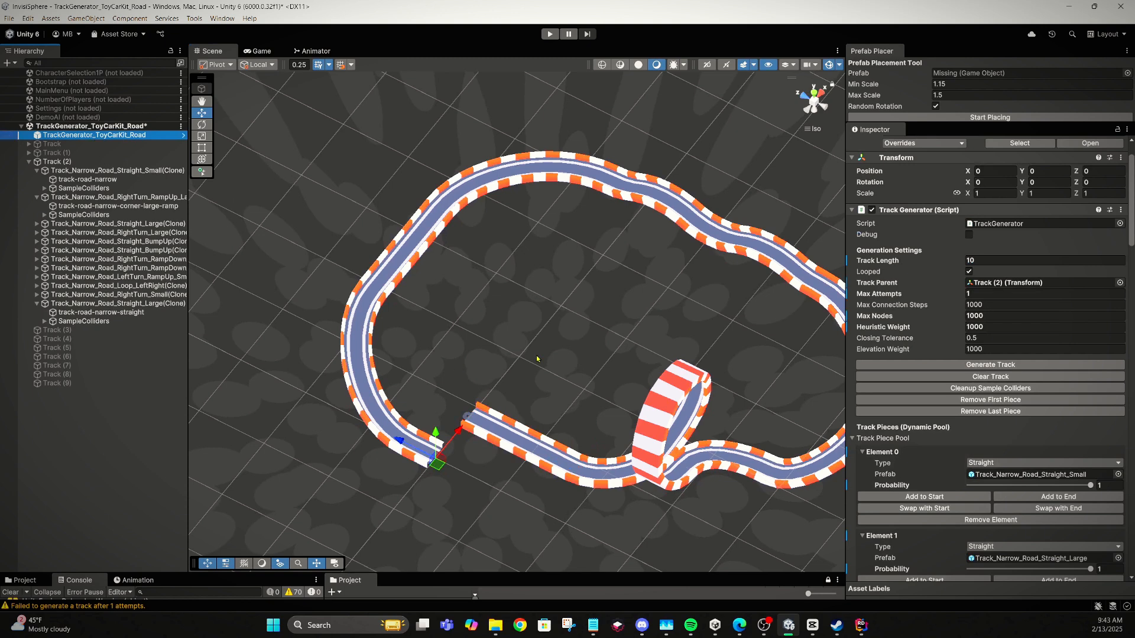
pyautogui.click(967, 412)
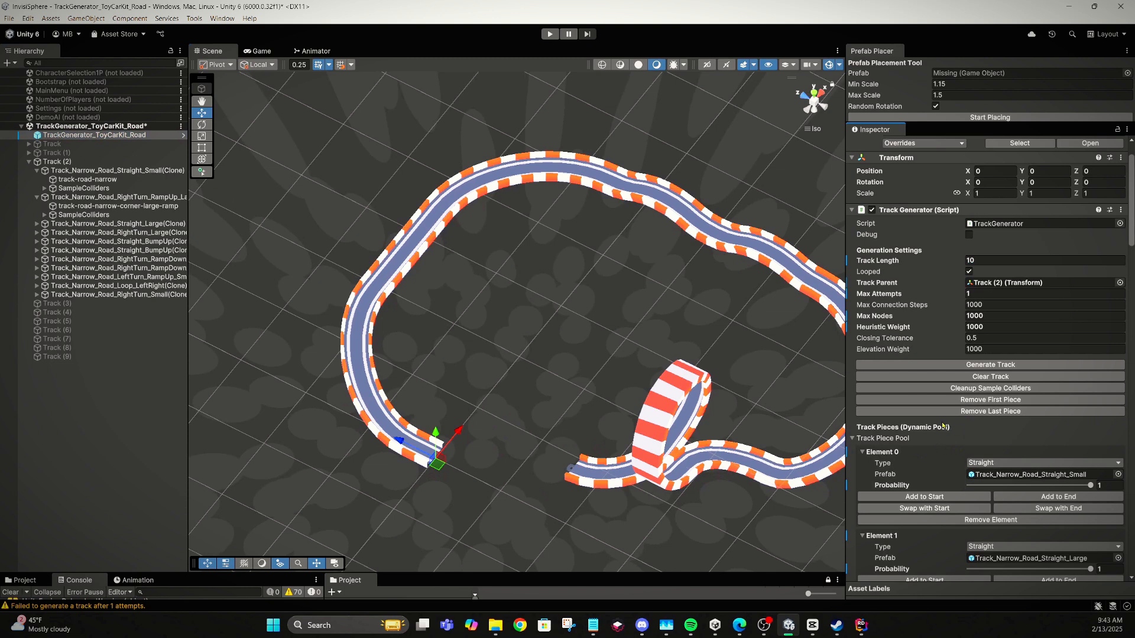
# - Close the loop by adding Track_Narrow_Road_Curve_Left to the end of the track, and inspect the circuit from several angles
pyautogui.keyDown('alt'); pyautogui.moveTo(662, 367); pyautogui.dragTo(588, 408); pyautogui.keyUp('alt')
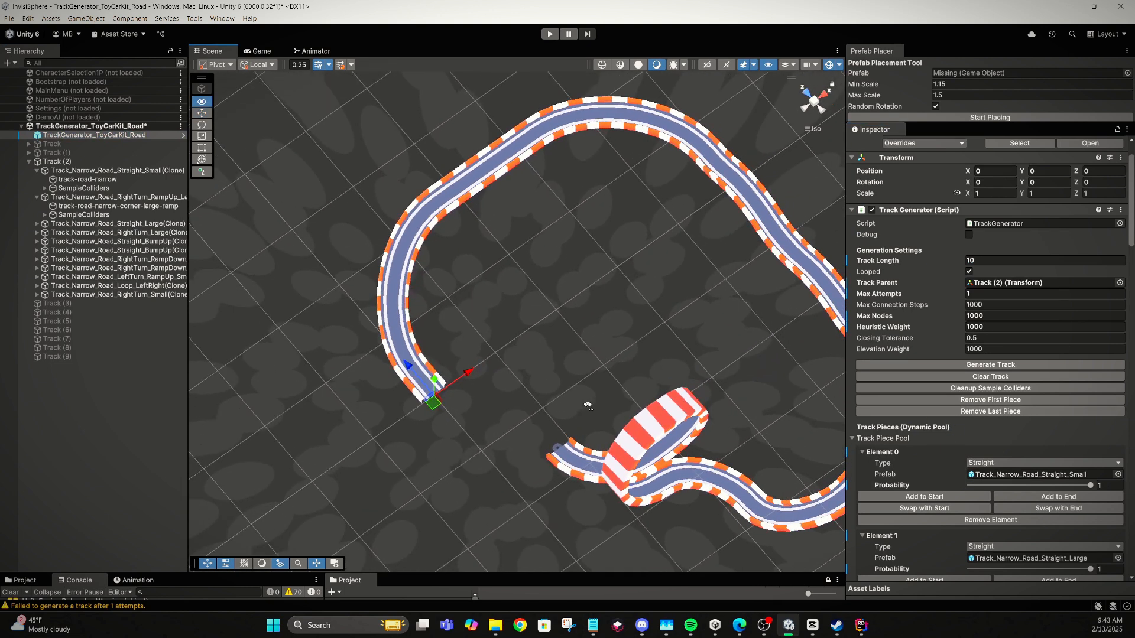
pyautogui.scroll(-10, 917, 450)
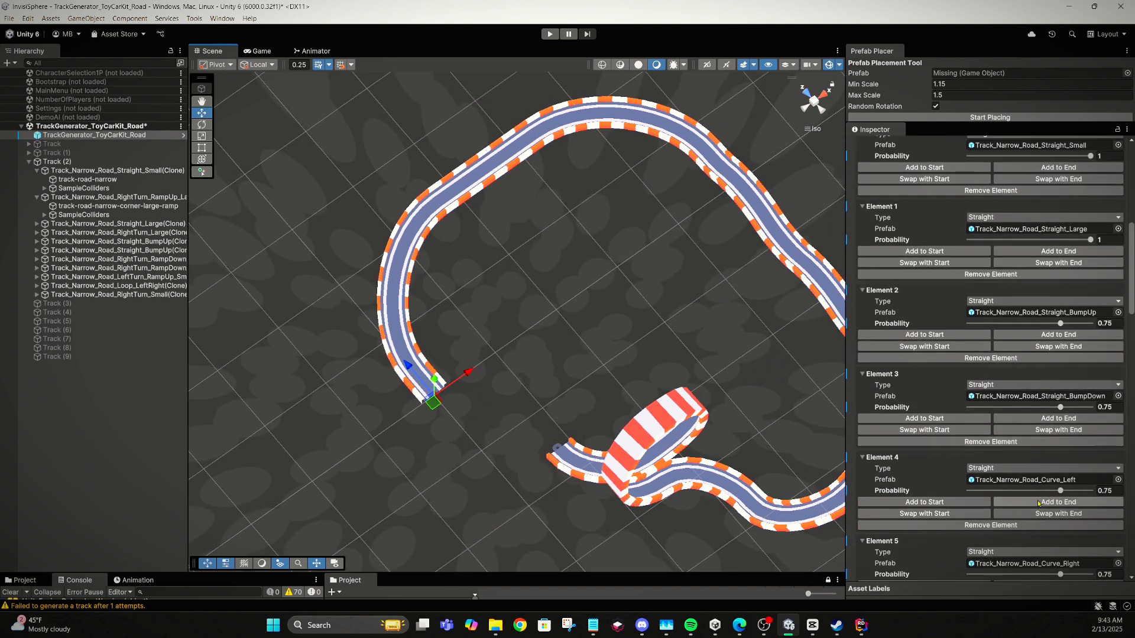
pyautogui.click(1057, 502)
pyautogui.rightClick(496, 335)
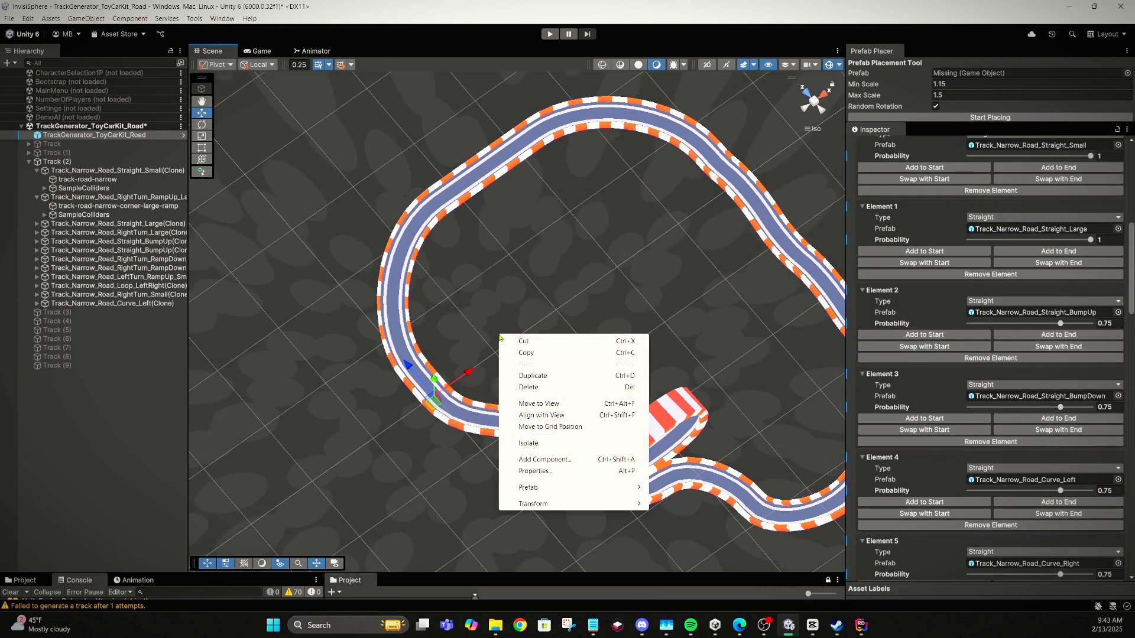
pyautogui.click(487, 311)
pyautogui.keyDown('alt'); pyautogui.moveTo(487, 311); pyautogui.dragTo(743, 412); pyautogui.keyUp('alt')
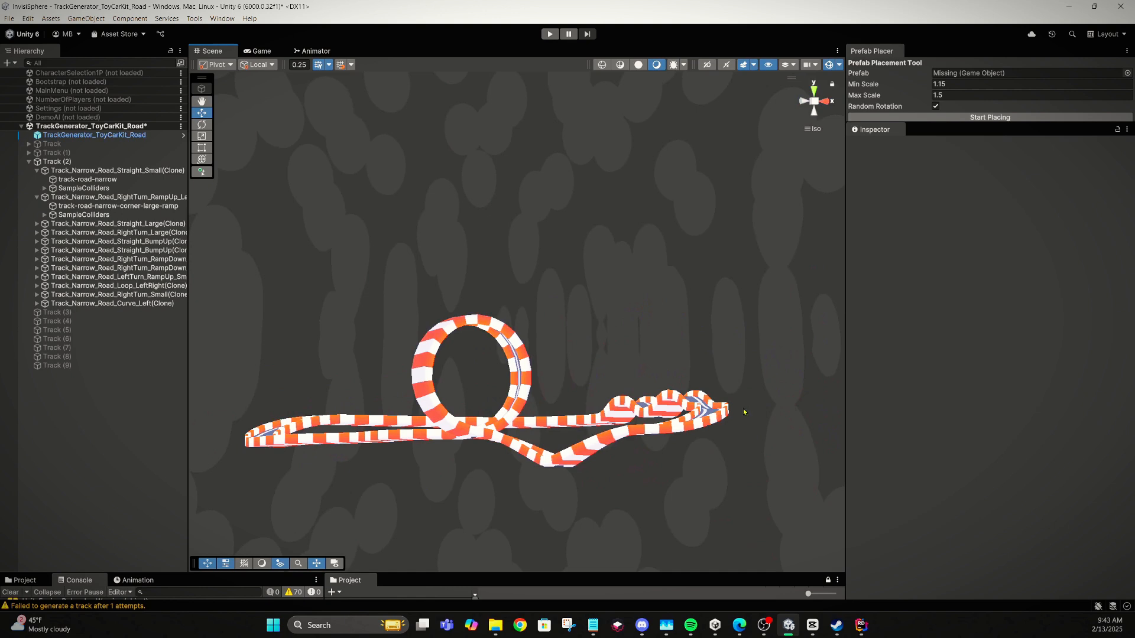
pyautogui.keyDown('alt'); pyautogui.moveTo(662, 402); pyautogui.dragTo(490, 499); pyautogui.keyUp('alt')
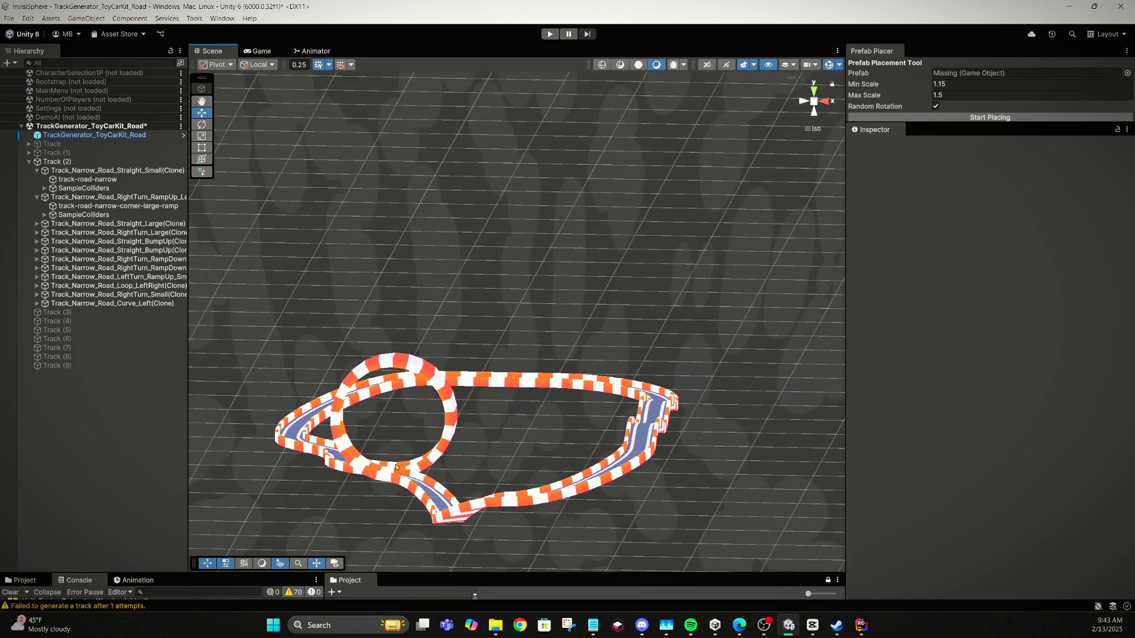
pyautogui.keyDown('alt'); pyautogui.moveTo(396, 467); pyautogui.dragTo(413, 378); pyautogui.keyUp('alt')
pyautogui.rightClick(406, 368)
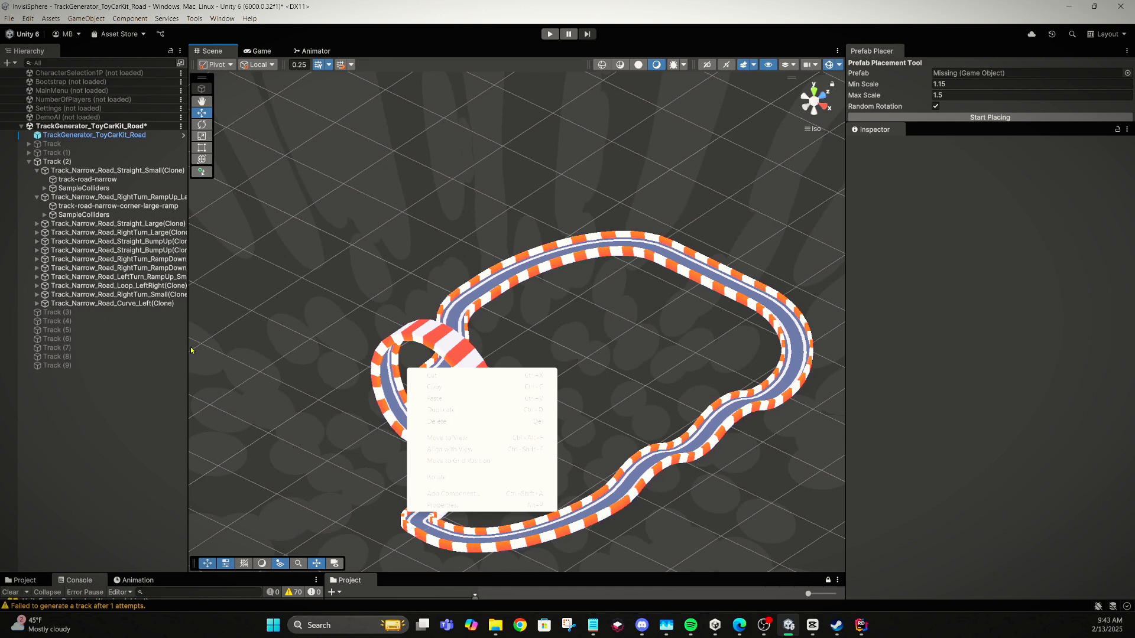
# - Deactivate and collapse the finished Track (2), and activate the empty Track (3) object
pyautogui.click(55, 161)
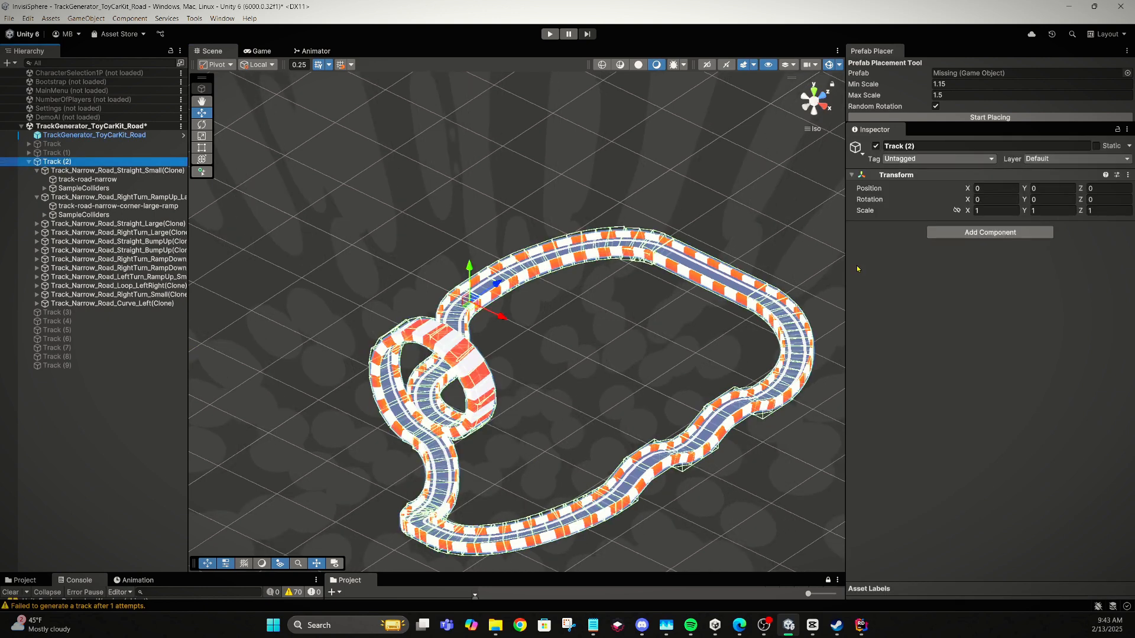
pyautogui.click(876, 145)
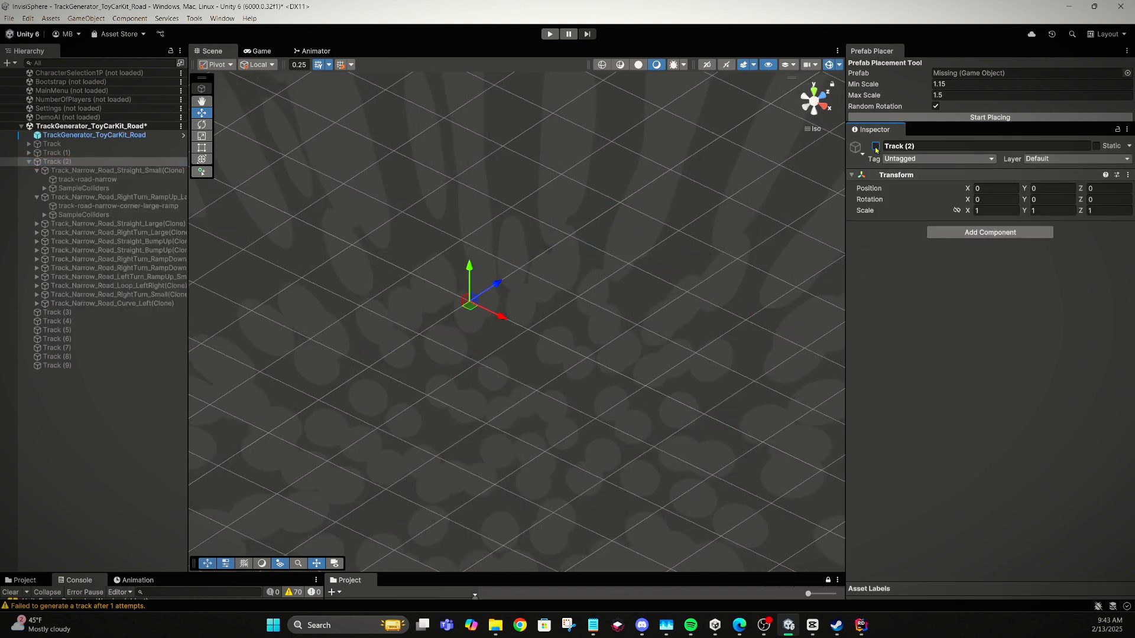
pyautogui.click(29, 161)
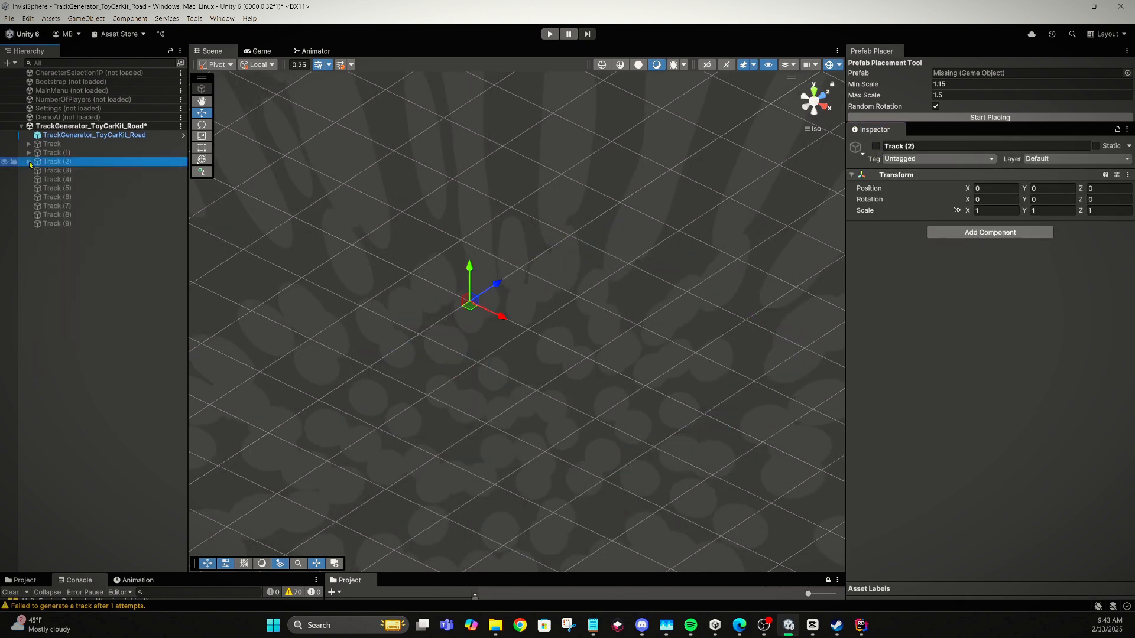
pyautogui.click(35, 171)
pyautogui.click(875, 146)
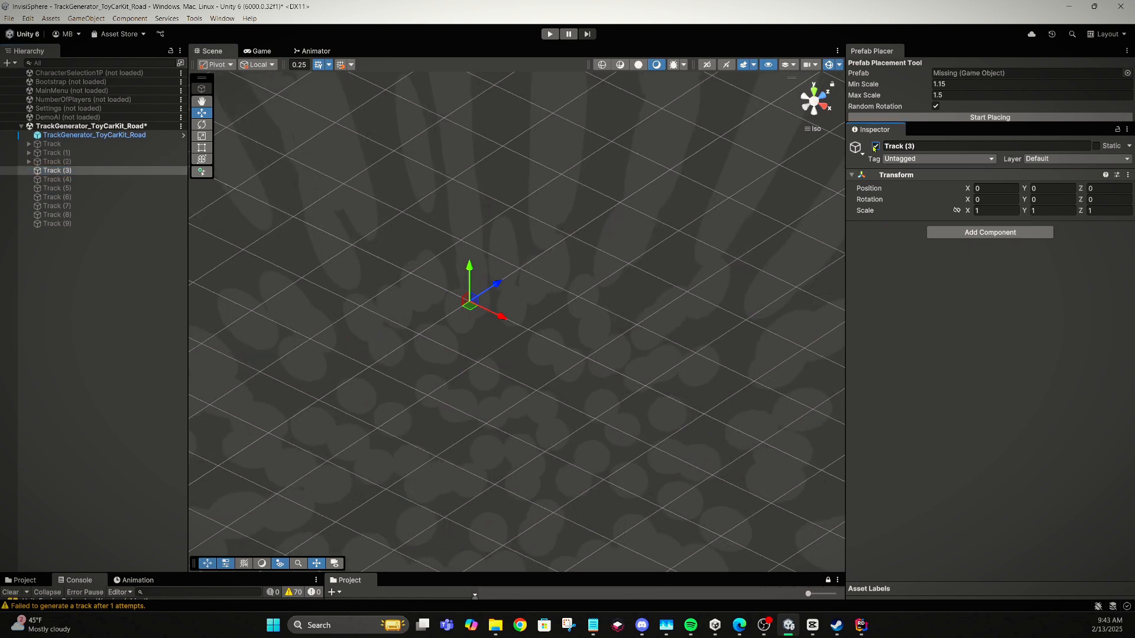
# - Set the track generator's parent to Track (3) and its track length to 25
pyautogui.click(94, 135)
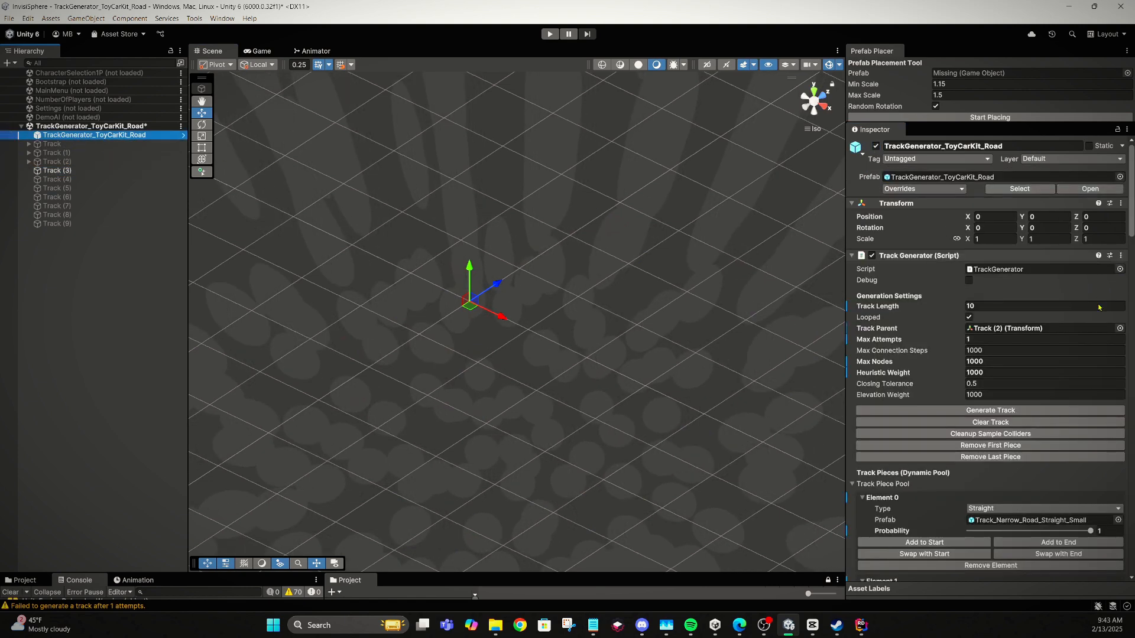
pyautogui.click(1119, 327)
pyautogui.doubleClick(1063, 426)
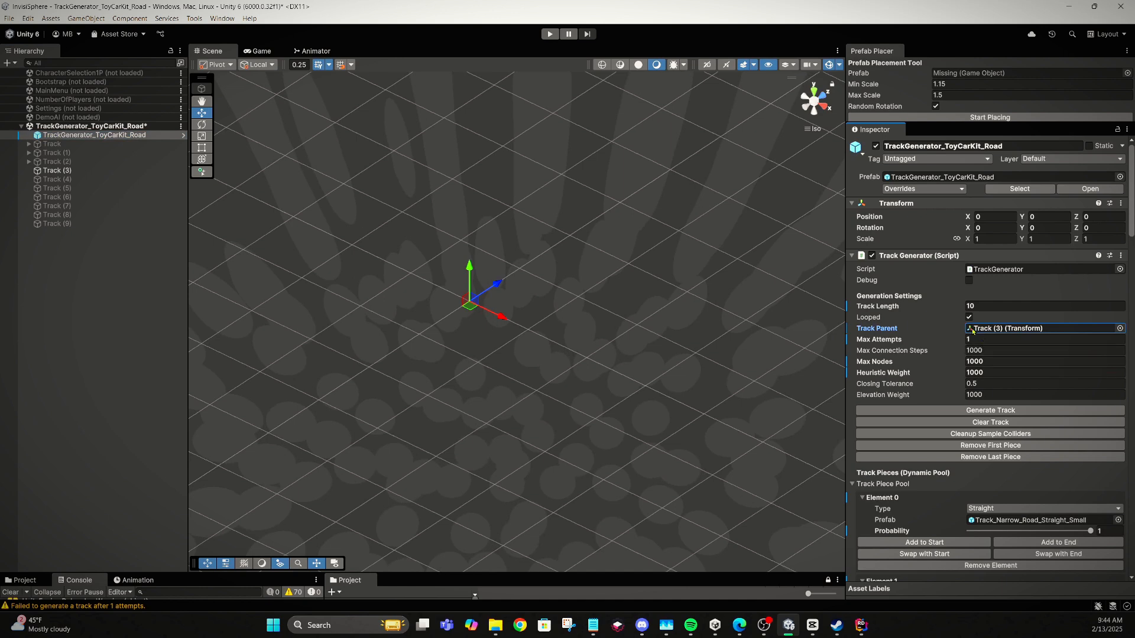
pyautogui.click(987, 306)
pyautogui.doubleClick(976, 303)
pyautogui.write('25')
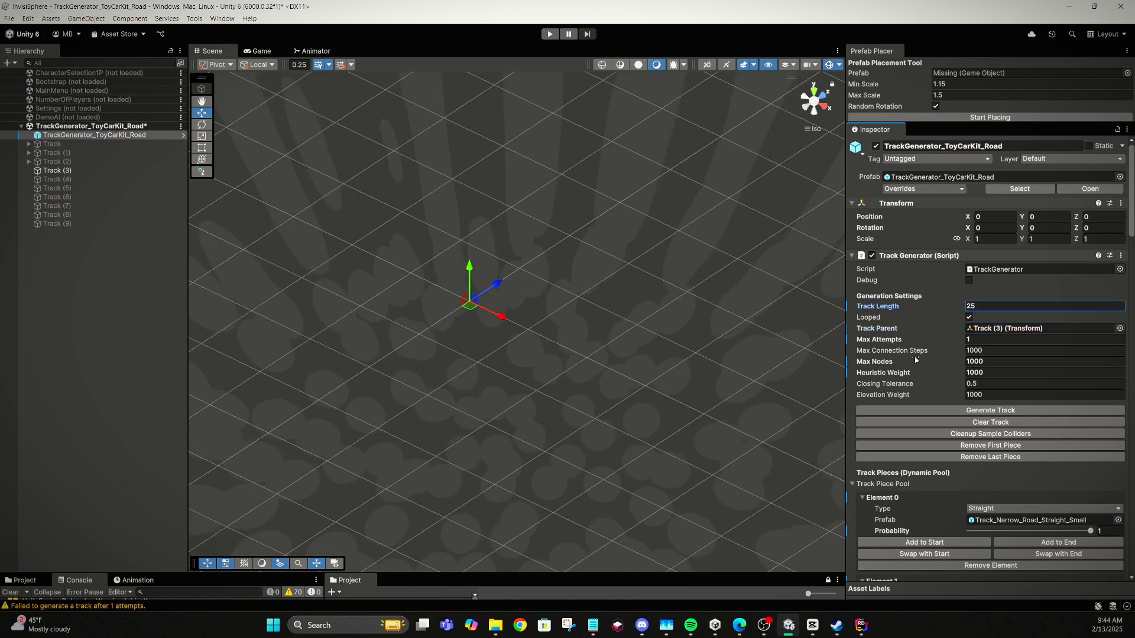
# - Generate two trial layouts in a row under Track (3) and look over their overall shapes
pyautogui.click(937, 415)
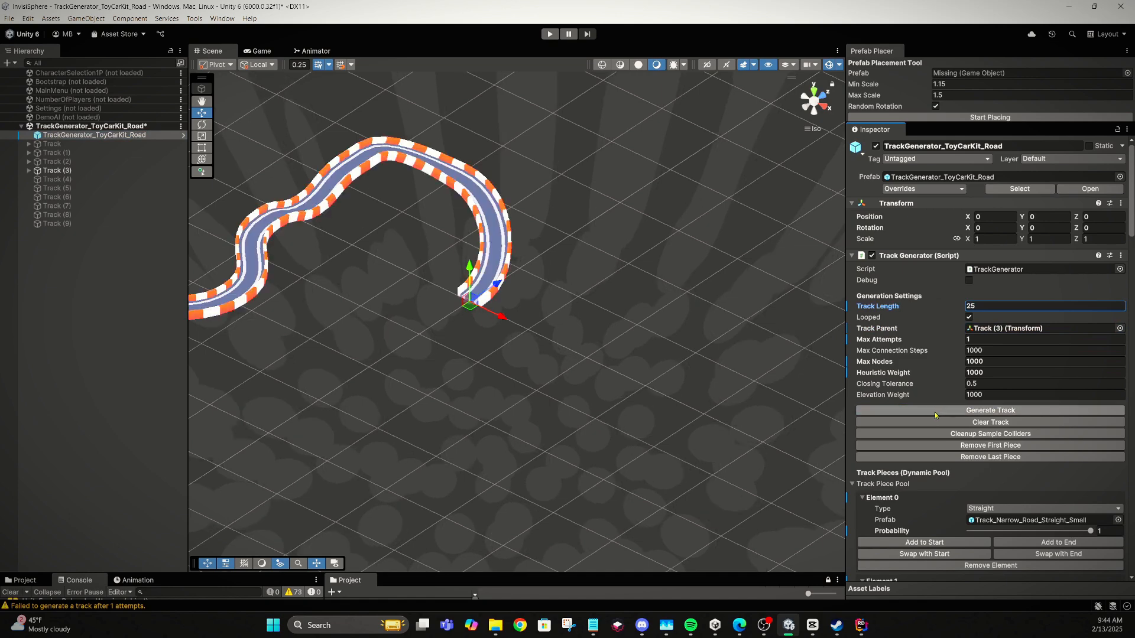
pyautogui.keyDown('alt'); pyautogui.moveTo(449, 254); pyautogui.dragTo(504, 236); pyautogui.keyUp('alt')
pyautogui.click(902, 413)
pyautogui.keyDown('alt'); pyautogui.moveTo(738, 390); pyautogui.dragTo(670, 369); pyautogui.keyUp('alt')
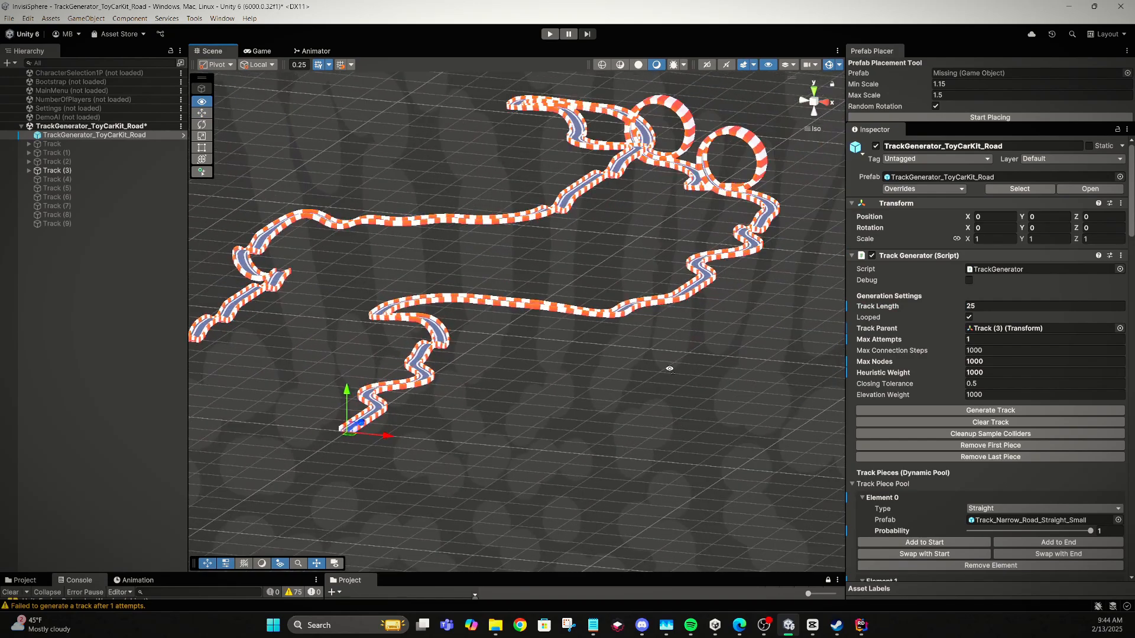
# - Generate another Track (3) layout and examine the tangled section around its two loop pieces and the sharp corner beside them
pyautogui.click(938, 414)
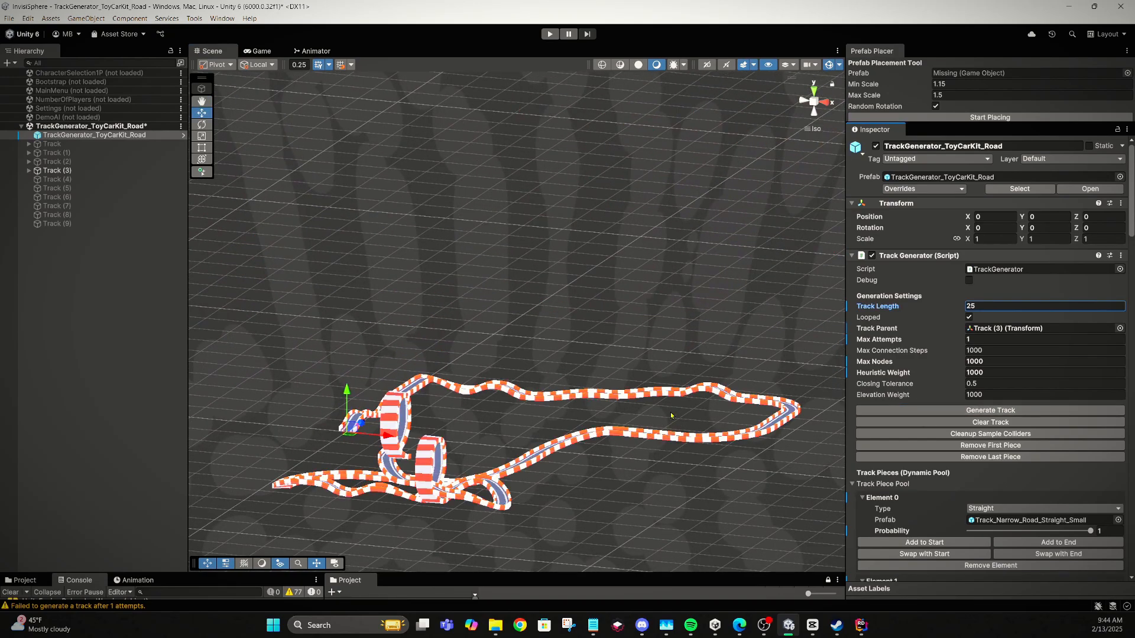
pyautogui.keyDown('alt'); pyautogui.moveTo(670, 412); pyautogui.dragTo(584, 433); pyautogui.keyUp('alt')
pyautogui.scroll(8, 471, 448)
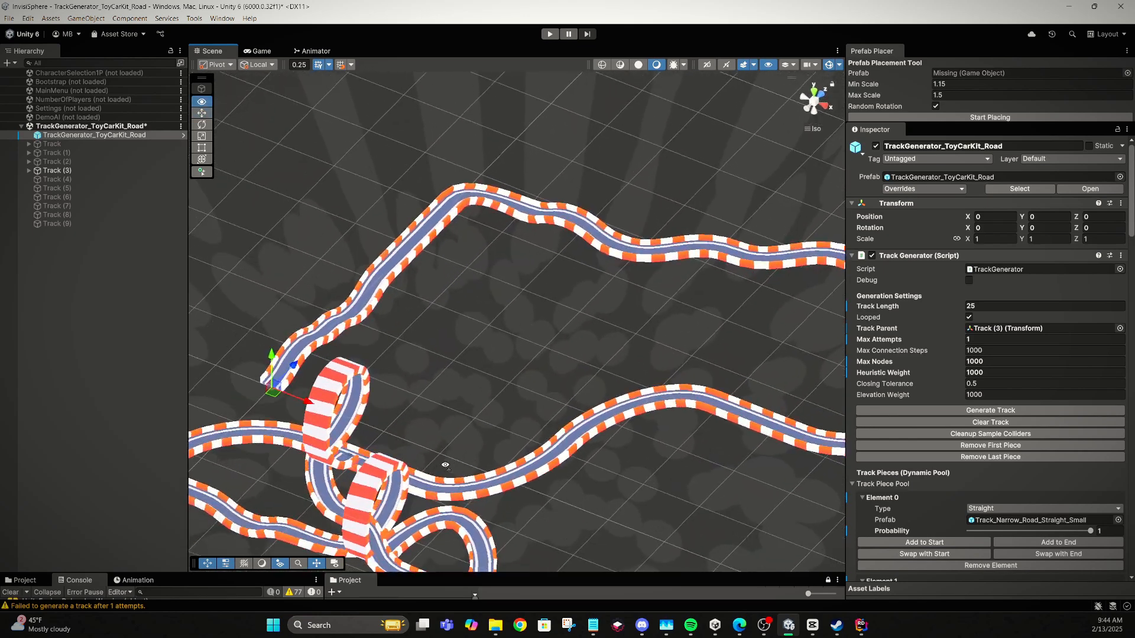
pyautogui.keyDown('alt'); pyautogui.moveTo(445, 464); pyautogui.dragTo(305, 448); pyautogui.keyUp('alt')
pyautogui.keyDown('alt'); pyautogui.moveTo(373, 406); pyautogui.dragTo(392, 421); pyautogui.keyUp('alt')
pyautogui.rightClick(392, 420)
pyautogui.click(343, 379)
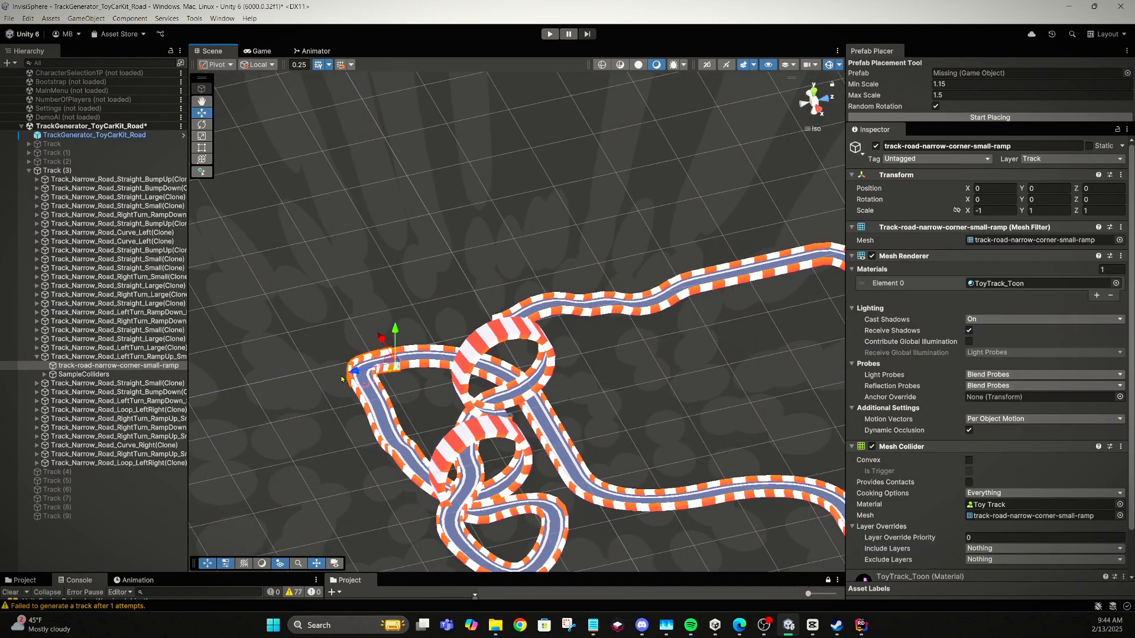
pyautogui.click(37, 171)
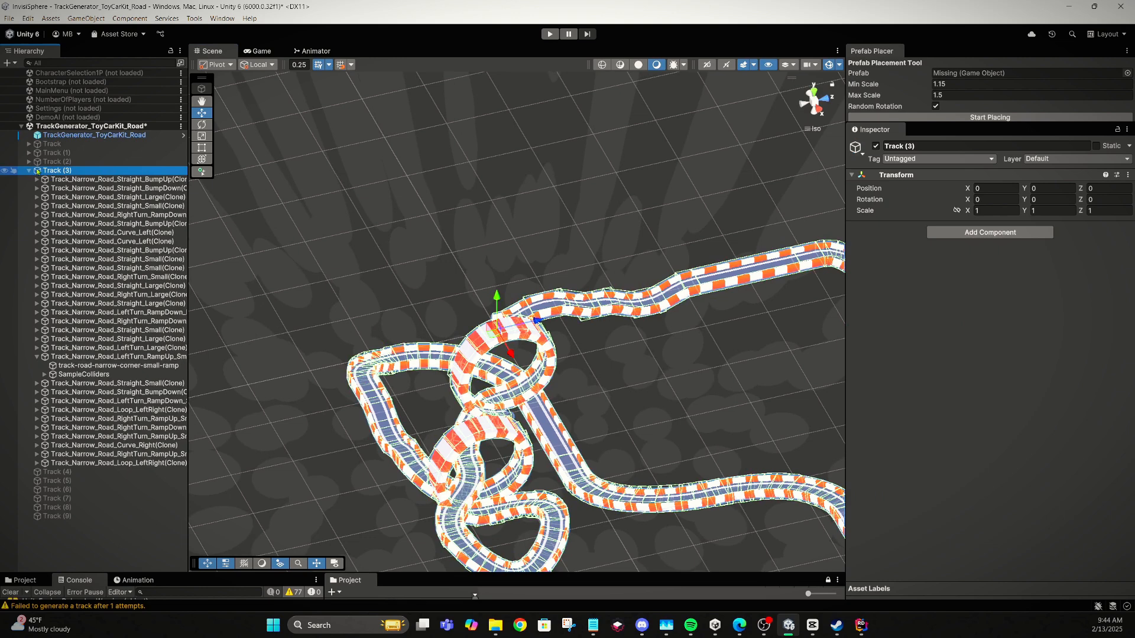
pyautogui.click(28, 171)
# - Generate a new layout from the track generator, examine the gap between its open ends, and select the small ramp corner near the gap
pyautogui.click(89, 135)
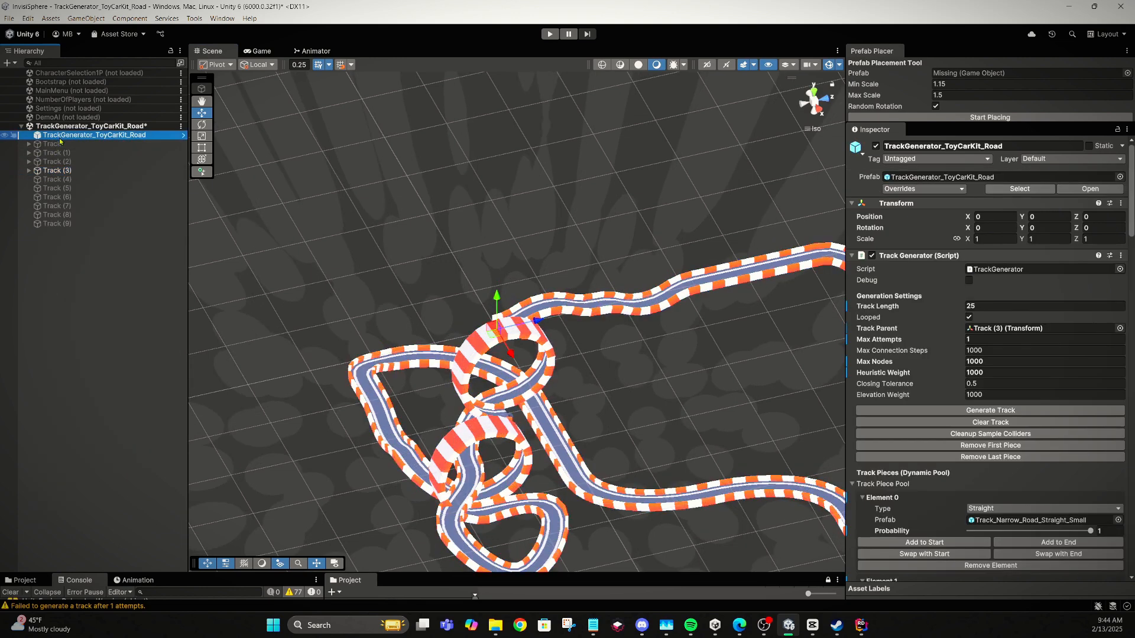
pyautogui.click(904, 411)
pyautogui.moveTo(603, 337); pyautogui.dragTo(552, 321, button='middle')
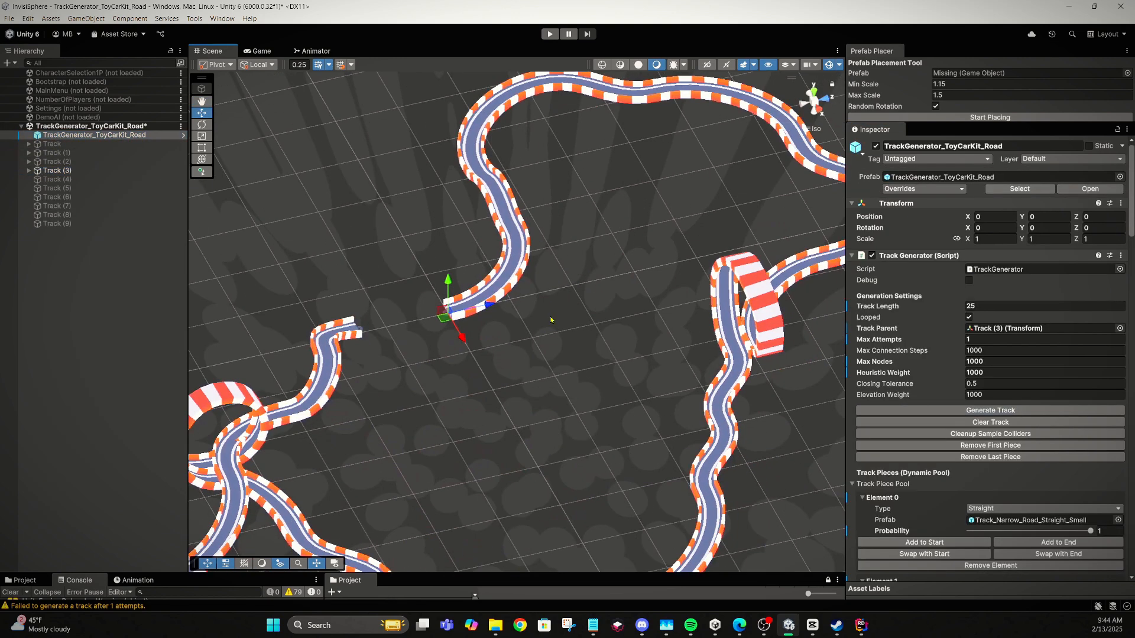
pyautogui.moveTo(552, 321); pyautogui.dragTo(346, 321, button='right')
pyautogui.rightClick(346, 321)
pyautogui.click(669, 340)
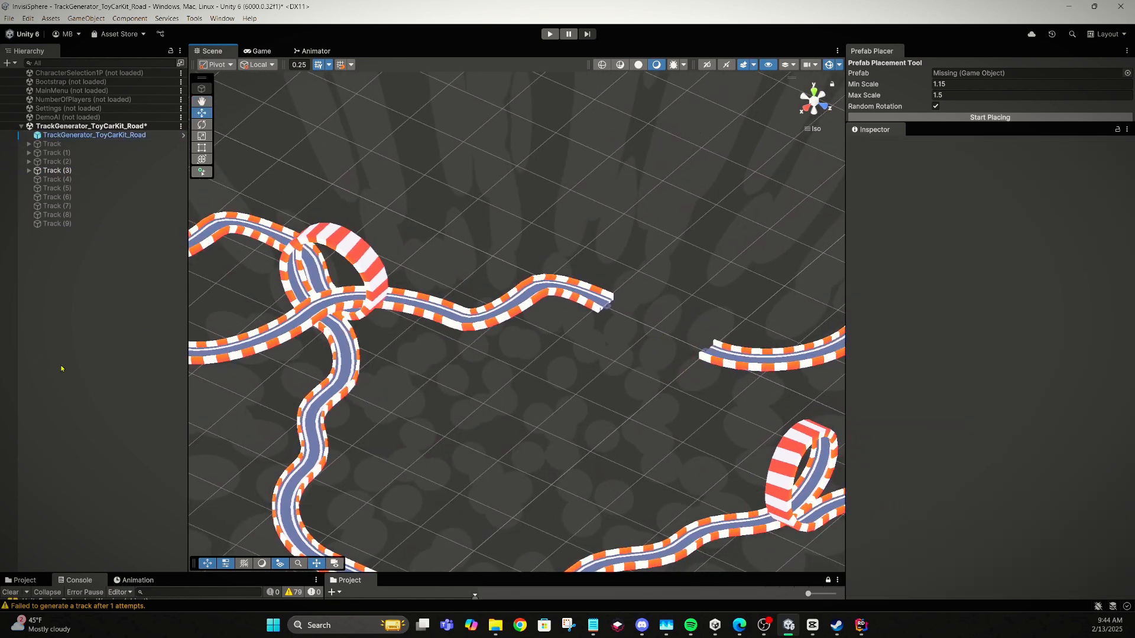
pyautogui.moveTo(458, 364); pyautogui.dragTo(349, 321, button='right')
pyautogui.click(497, 277)
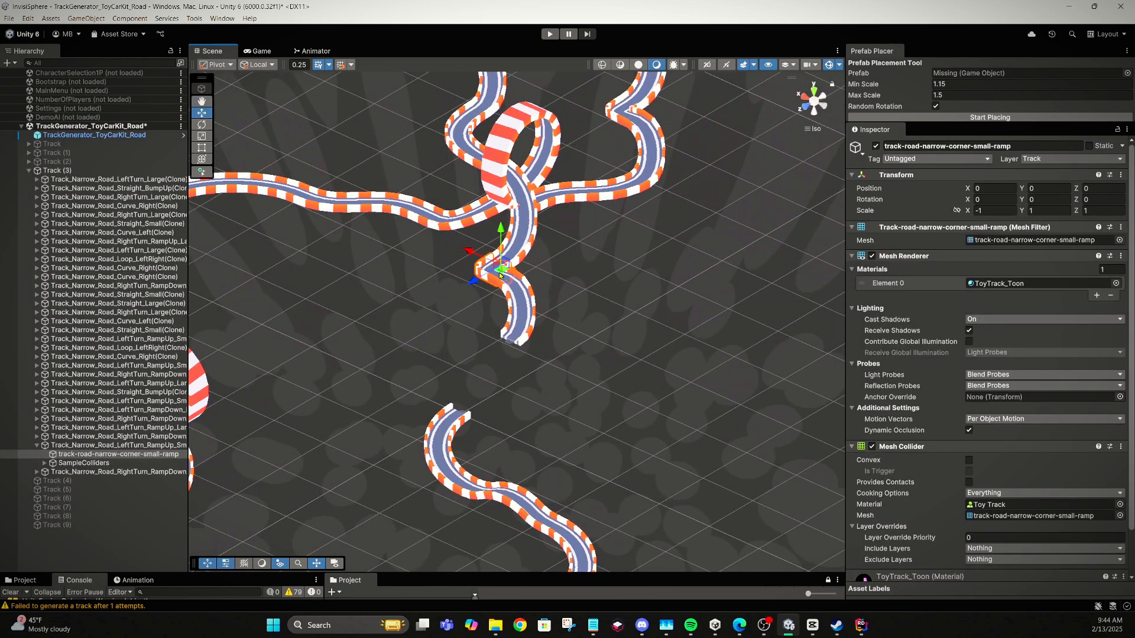
# - Reselect the track generator and examine the road crossings around the loop near the open end of Track (3)
pyautogui.click(121, 170)
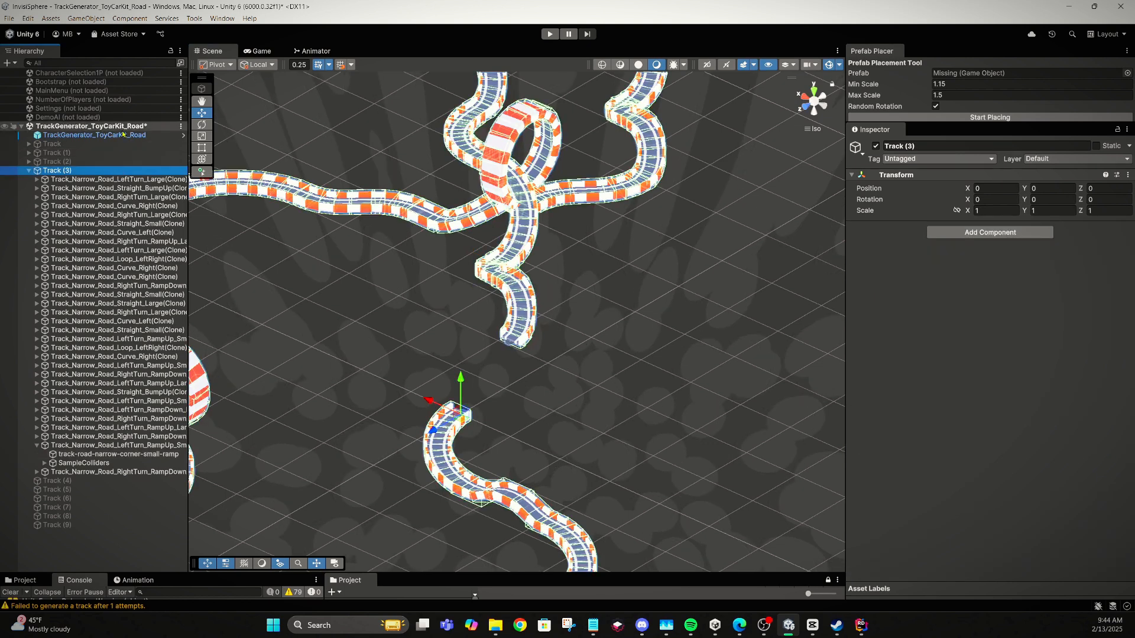
pyautogui.click(122, 127)
pyautogui.click(122, 135)
pyautogui.moveTo(485, 177); pyautogui.dragTo(455, 221, button='middle')
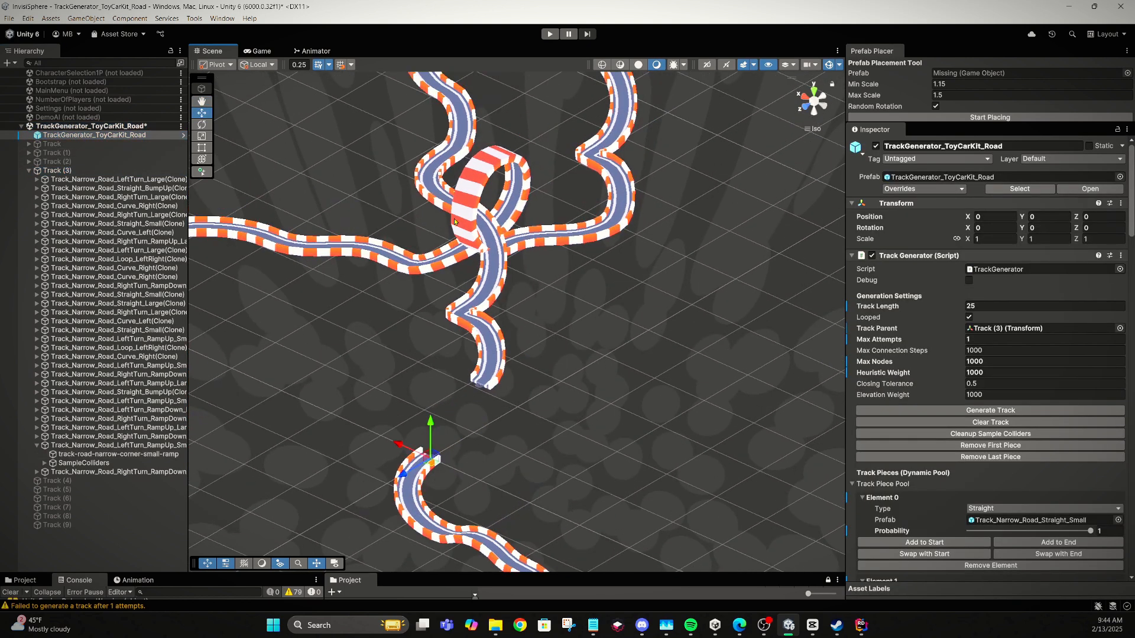
pyautogui.scroll(6, 454, 221)
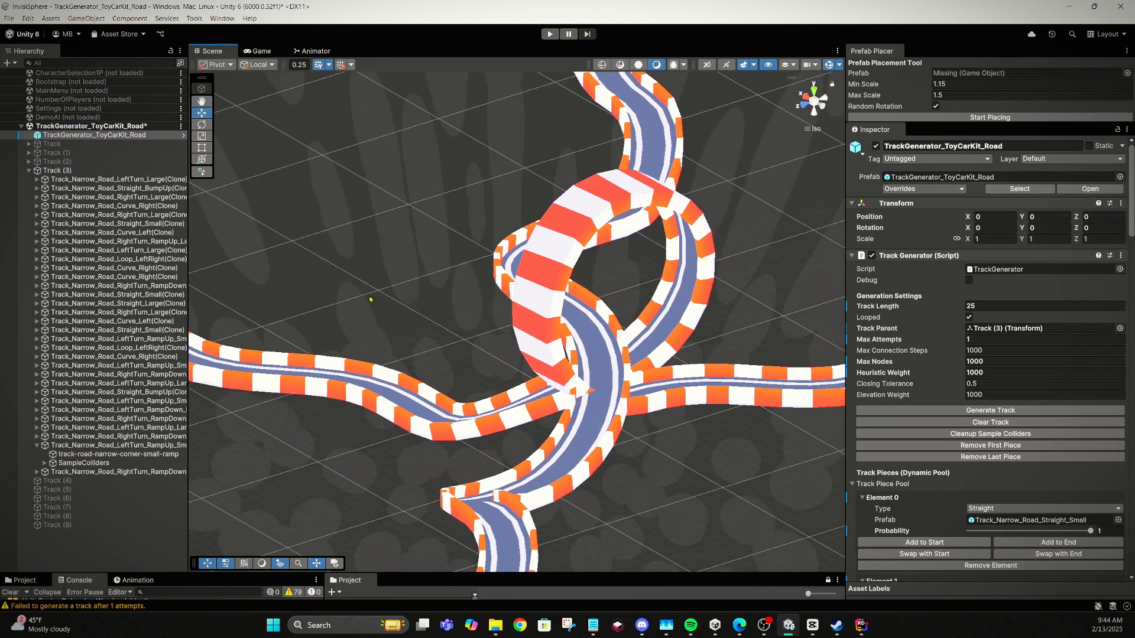
pyautogui.moveTo(370, 299); pyautogui.dragTo(324, 405, button='right')
pyautogui.scroll(-10, 324, 405)
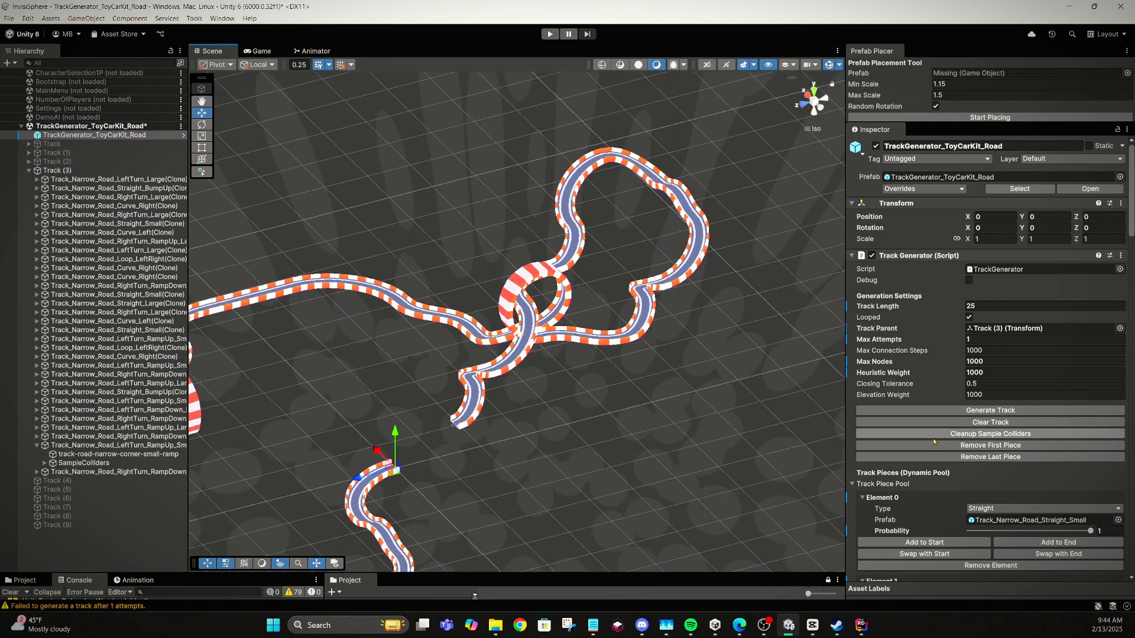
pyautogui.moveTo(730, 375); pyautogui.dragTo(679, 366, button='right')
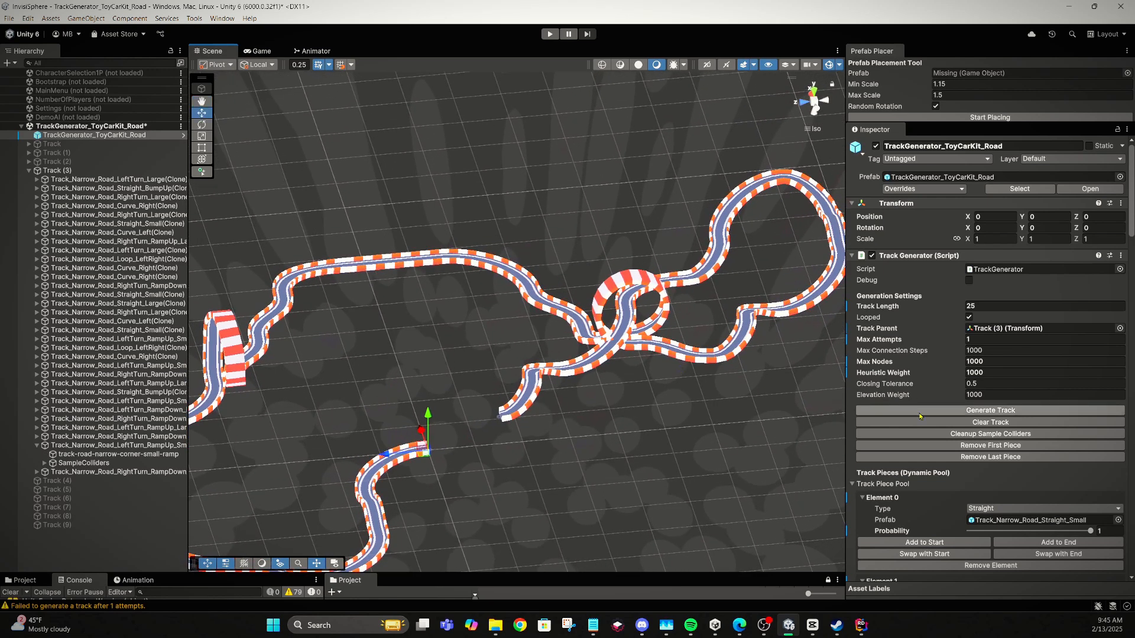
pyautogui.moveTo(671, 359); pyautogui.dragTo(599, 392, button='middle')
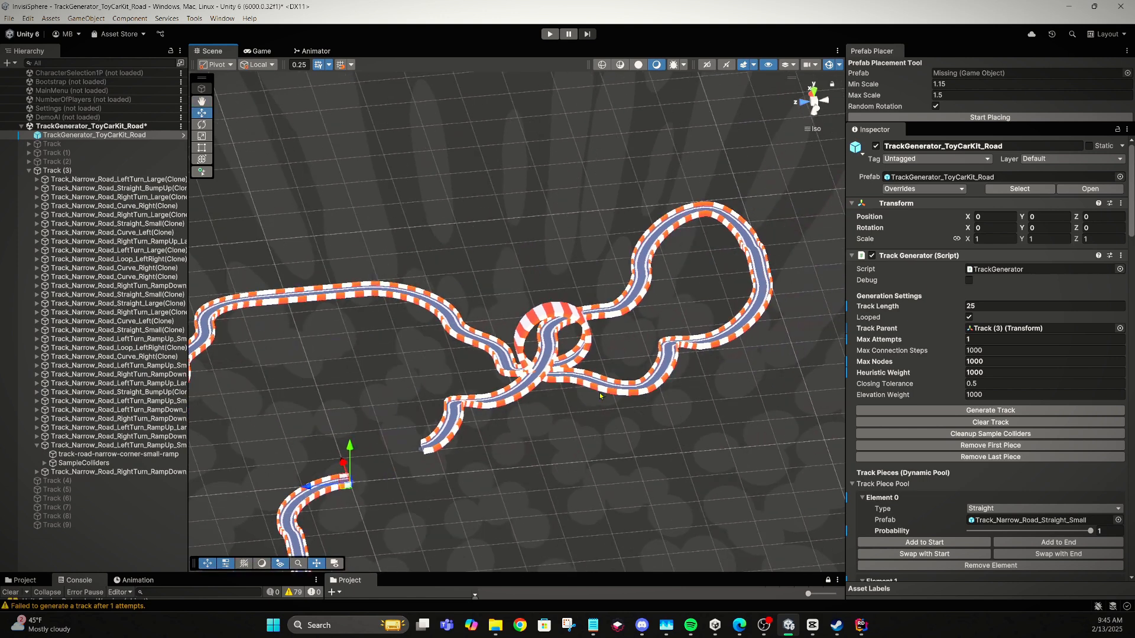
pyautogui.scroll(3, 599, 392)
pyautogui.moveTo(594, 399); pyautogui.dragTo(573, 413, button='right')
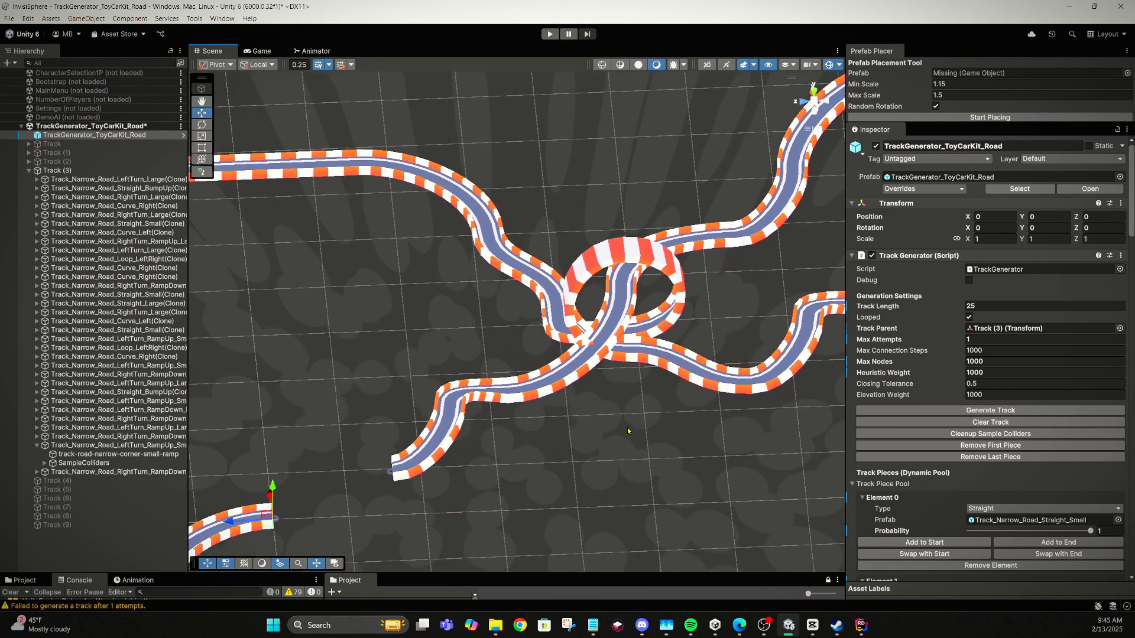
# - Remove the last three pieces of Track (3), ending the road at the ramp section inside the loop
pyautogui.click(921, 458)
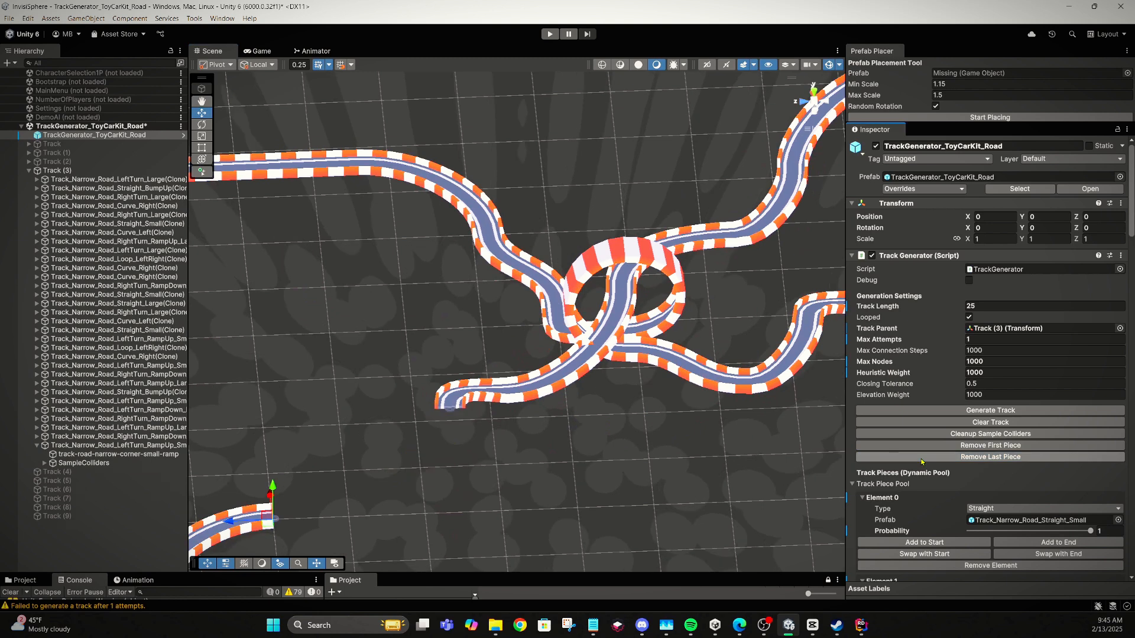
pyautogui.click(921, 457)
pyautogui.click(921, 457)
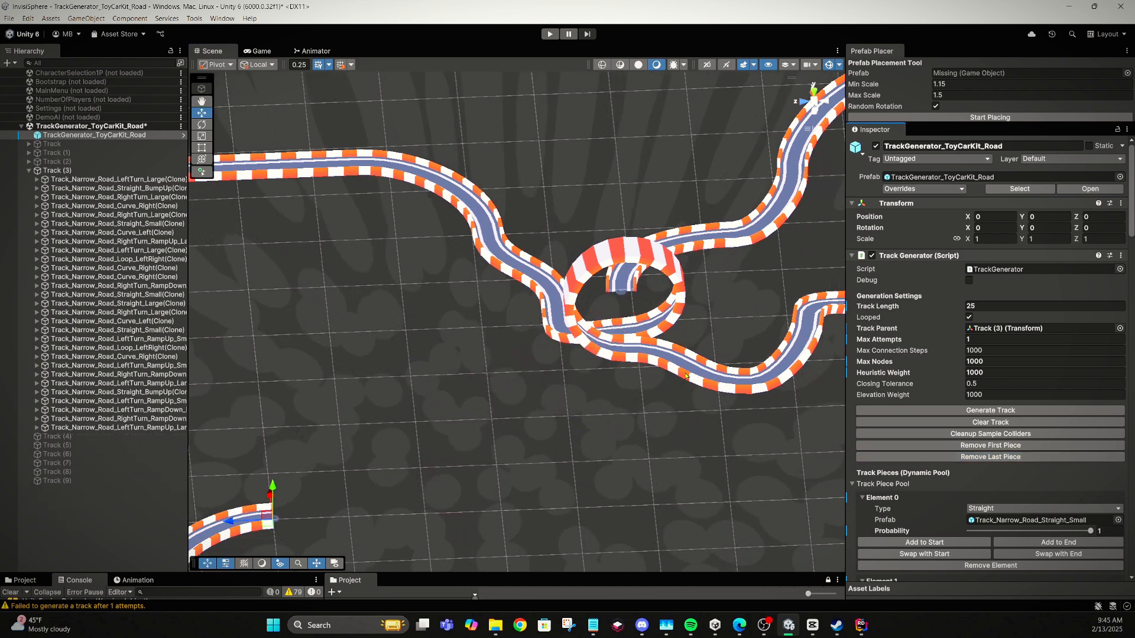
pyautogui.moveTo(676, 375)
pyautogui.mouseDown(button='right')
pyautogui.moveTo(691, 322)
pyautogui.moveTo(690, 363)
pyautogui.mouseUp(button='right')
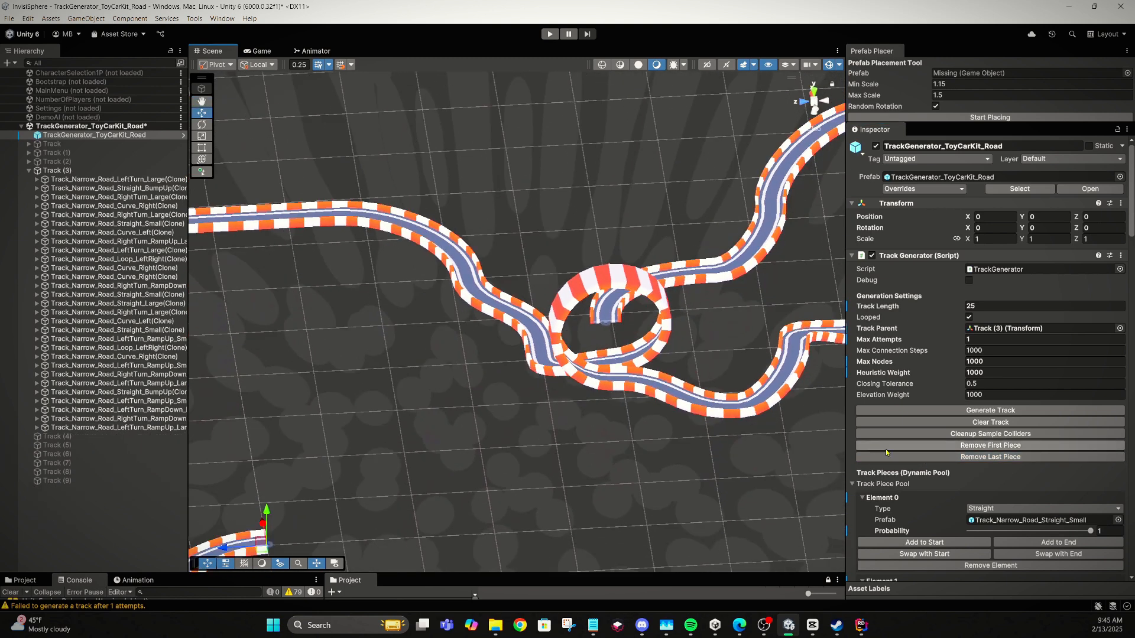
# - Append a Track_Narrow_Road_Straight_Large piece to the end of Track (3), passing through the loop
pyautogui.scroll(-3, 984, 452)
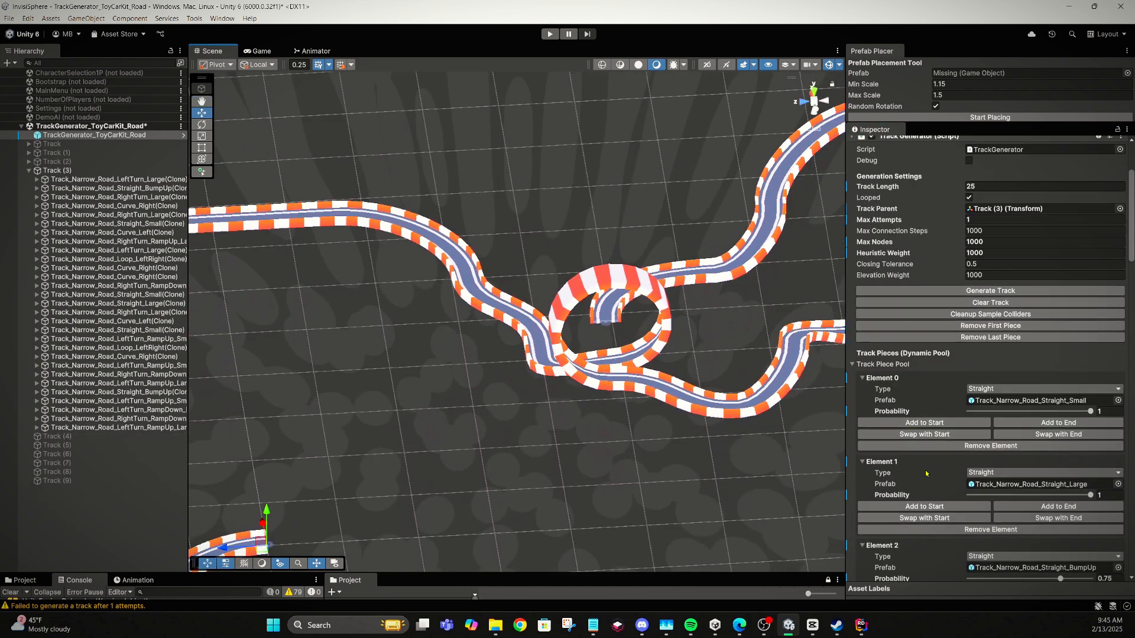
pyautogui.click(1025, 513)
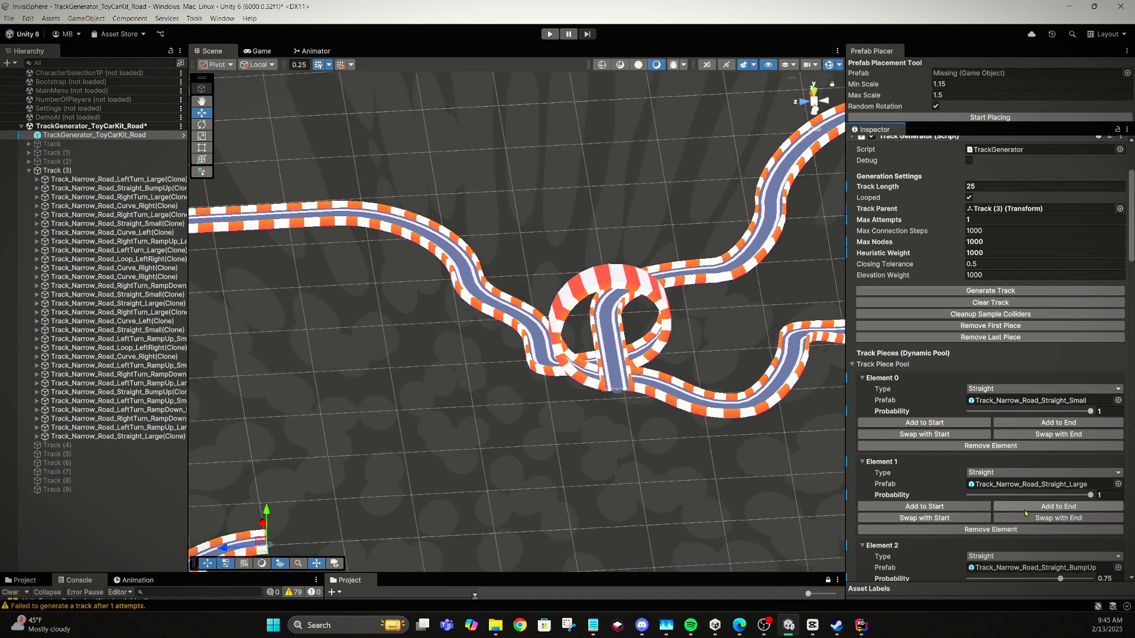
pyautogui.moveTo(576, 472)
pyautogui.mouseDown(button='right')
pyautogui.moveTo(584, 346)
pyautogui.moveTo(538, 431)
pyautogui.moveTo(619, 440)
pyautogui.mouseUp(button='right')
# - Append the Element 15 right-turn ramp-down piece to the end of Track (3), heading toward the open start
pyautogui.scroll(-5, 997, 455)
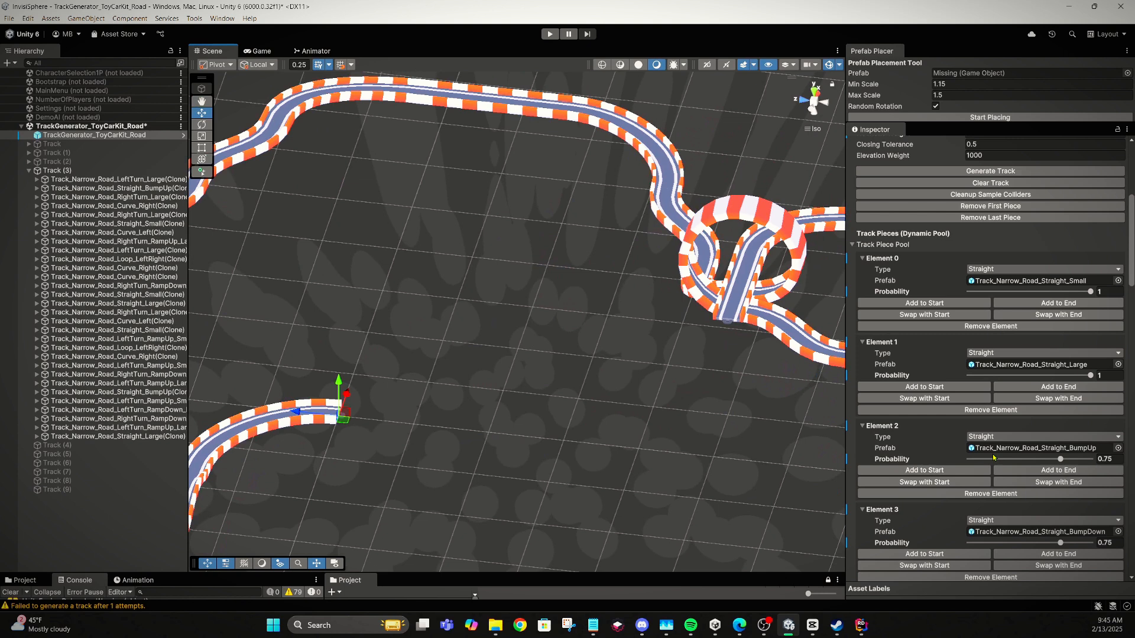
pyautogui.scroll(-20, 991, 456)
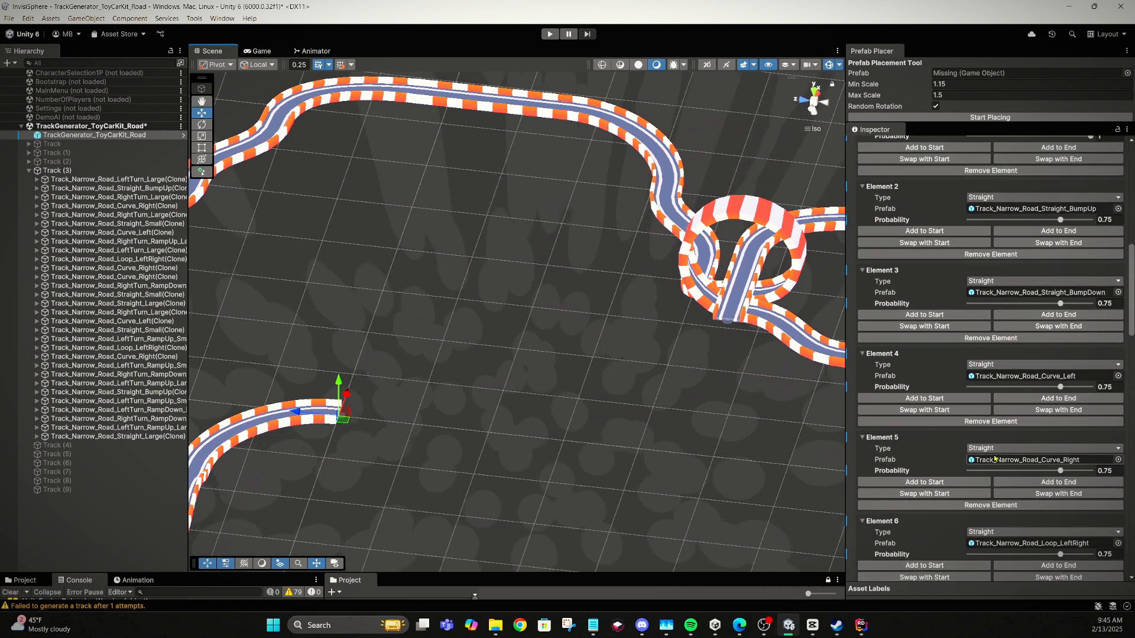
pyautogui.scroll(-5, 996, 452)
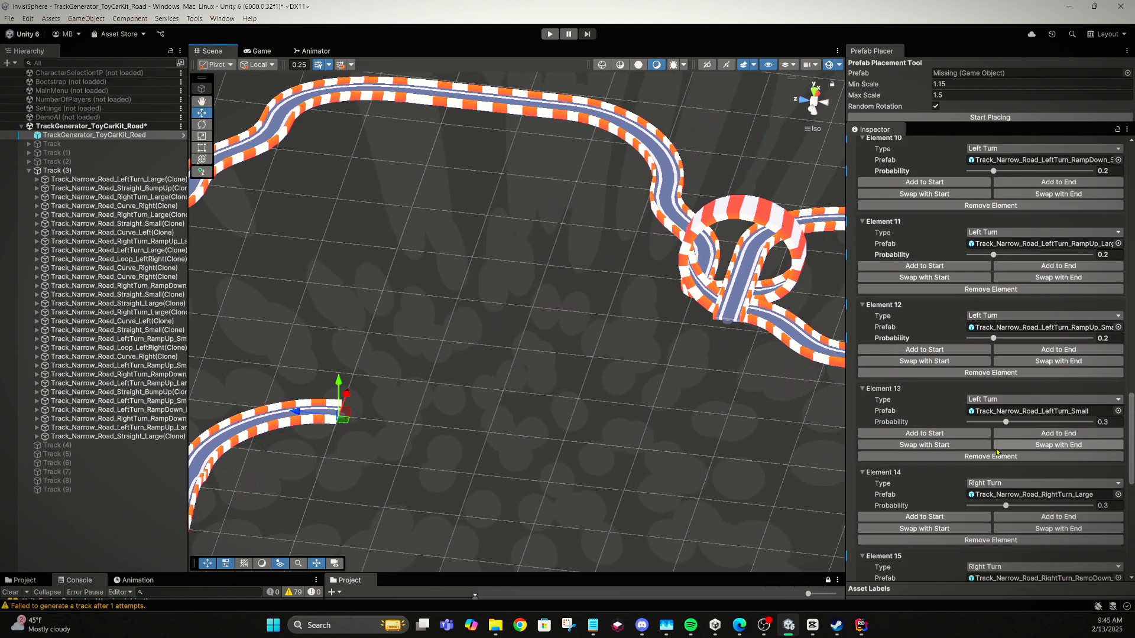
pyautogui.scroll(-3, 995, 449)
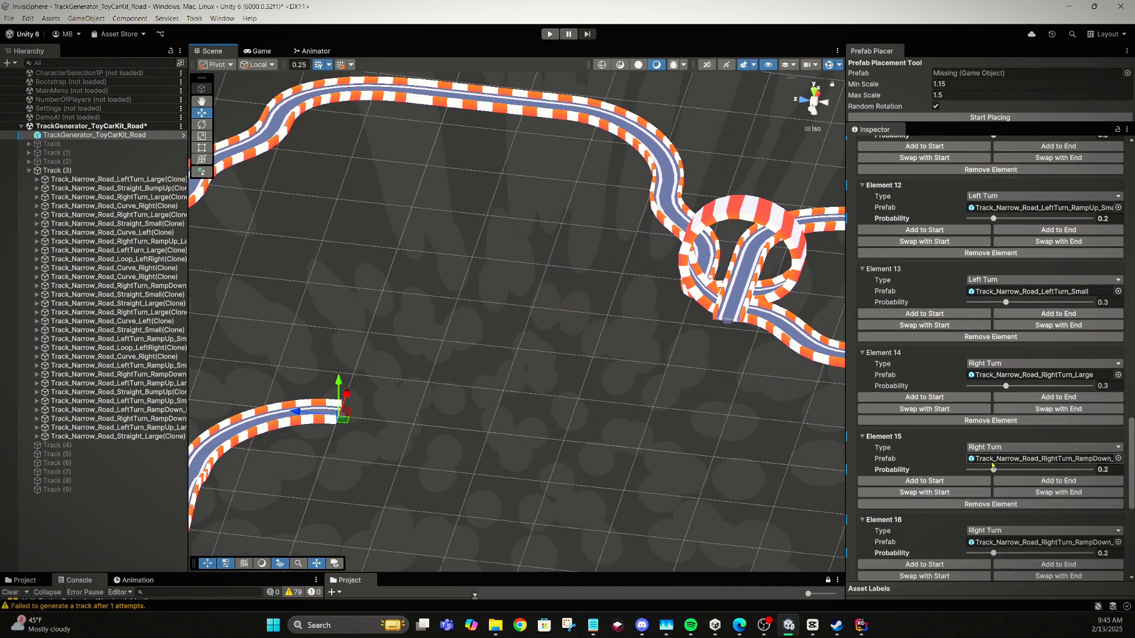
pyautogui.click(1011, 484)
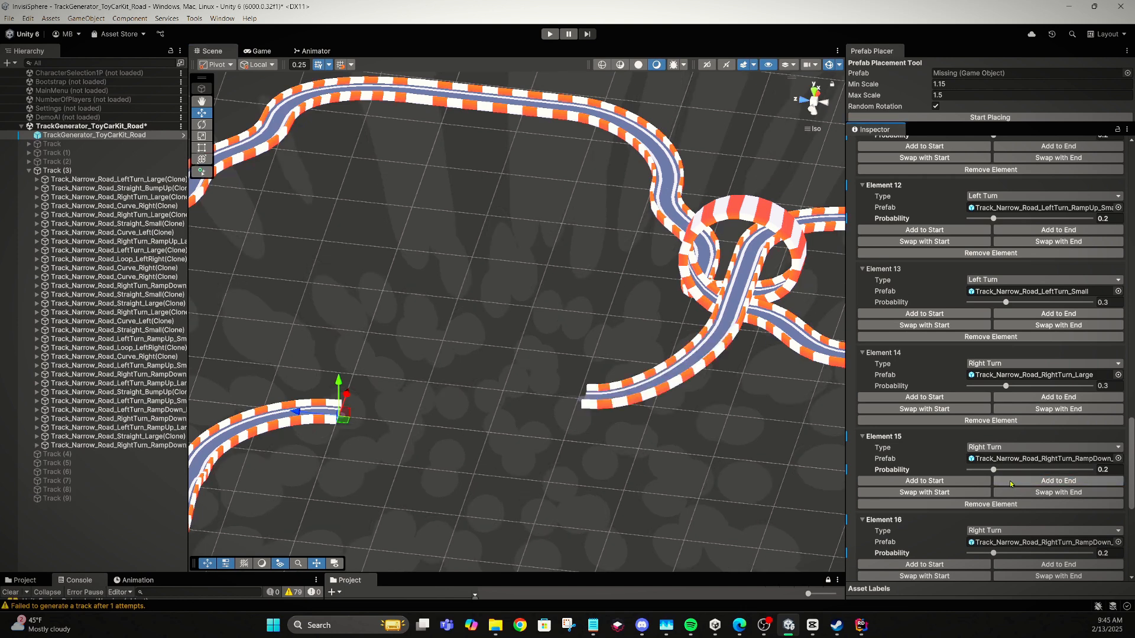
pyautogui.moveTo(711, 425); pyautogui.dragTo(640, 473, button='right')
pyautogui.moveTo(704, 405); pyautogui.dragTo(452, 448, button='right')
# - Append a Track_Narrow_Road_Curve_Left piece to the end of Track (3) and check its alignment with the start piece
pyautogui.scroll(4, 1002, 433)
pyautogui.scroll(3, 1003, 433)
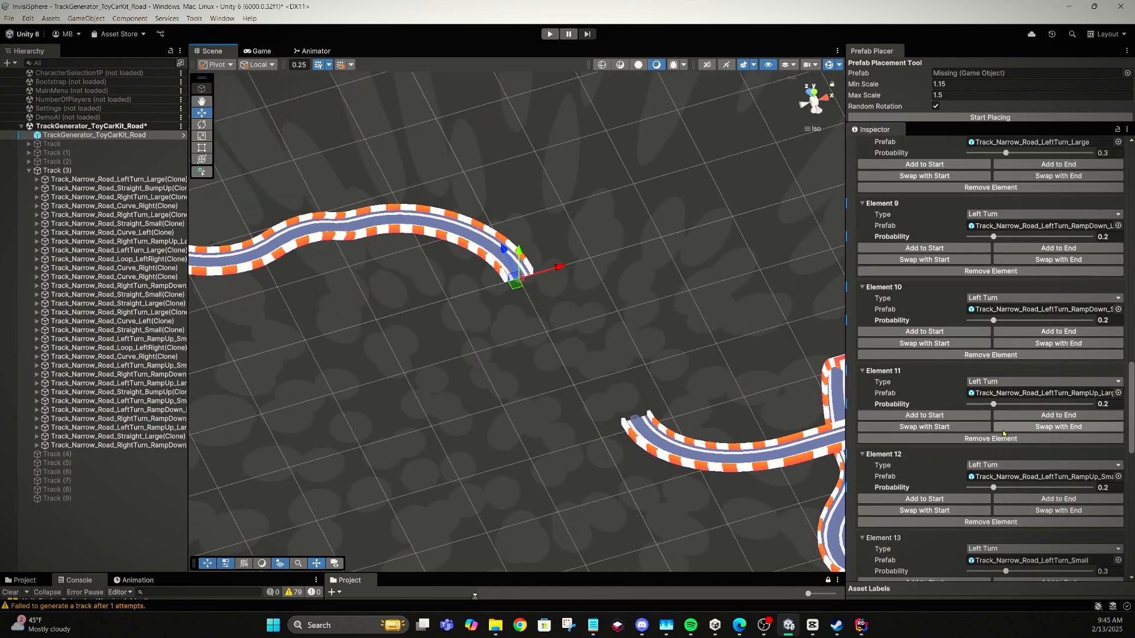
pyautogui.scroll(2, 1001, 434)
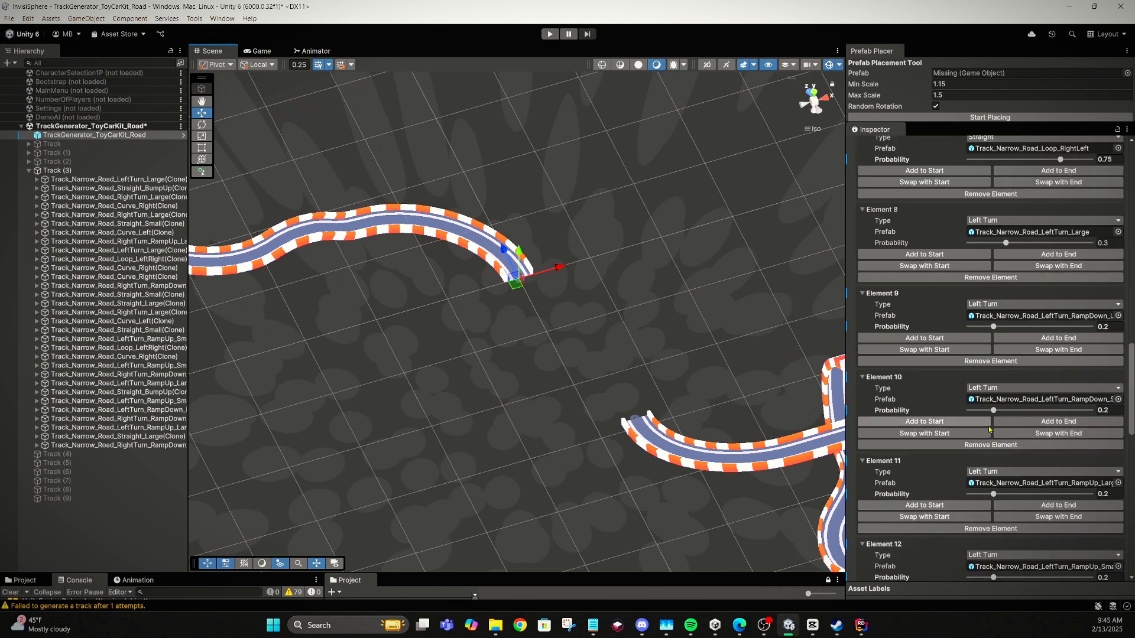
pyautogui.scroll(5, 981, 426)
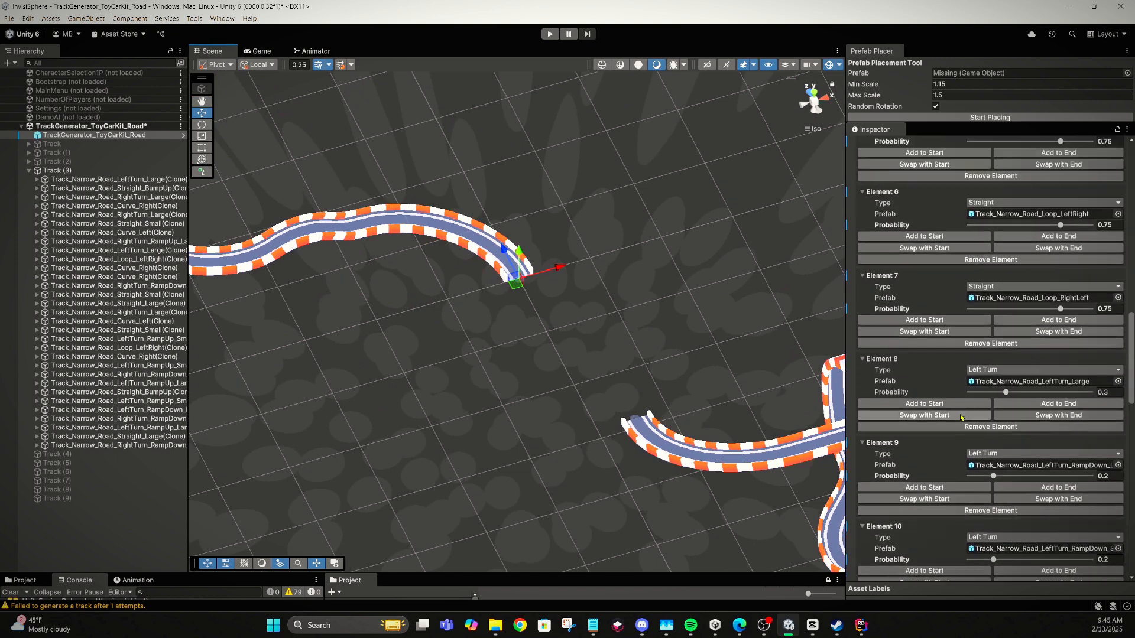
pyautogui.scroll(4, 960, 417)
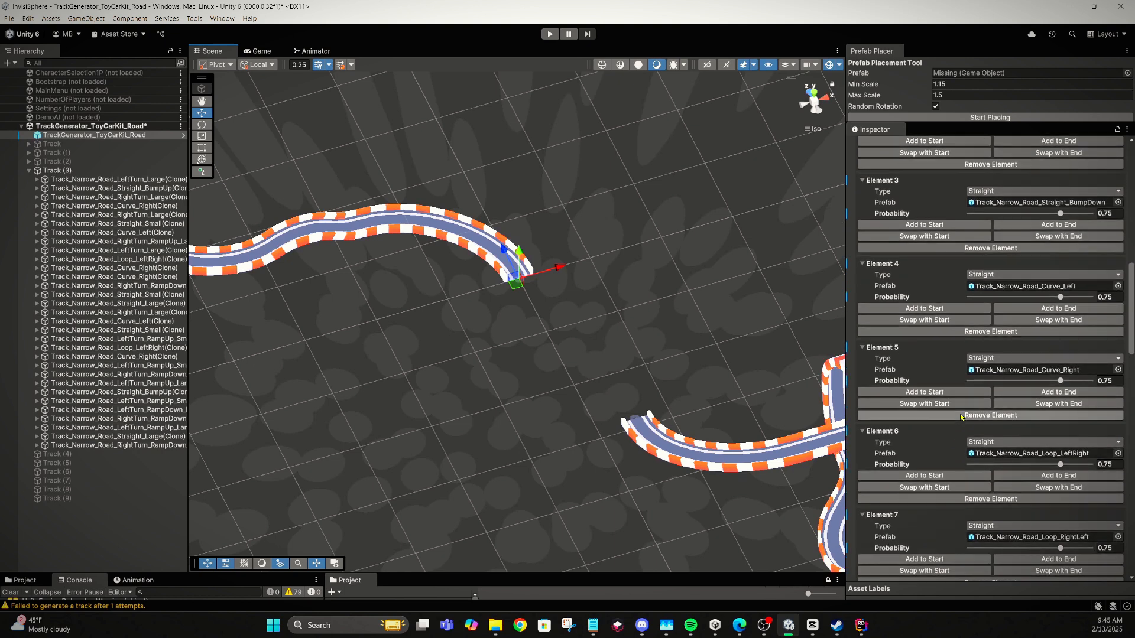
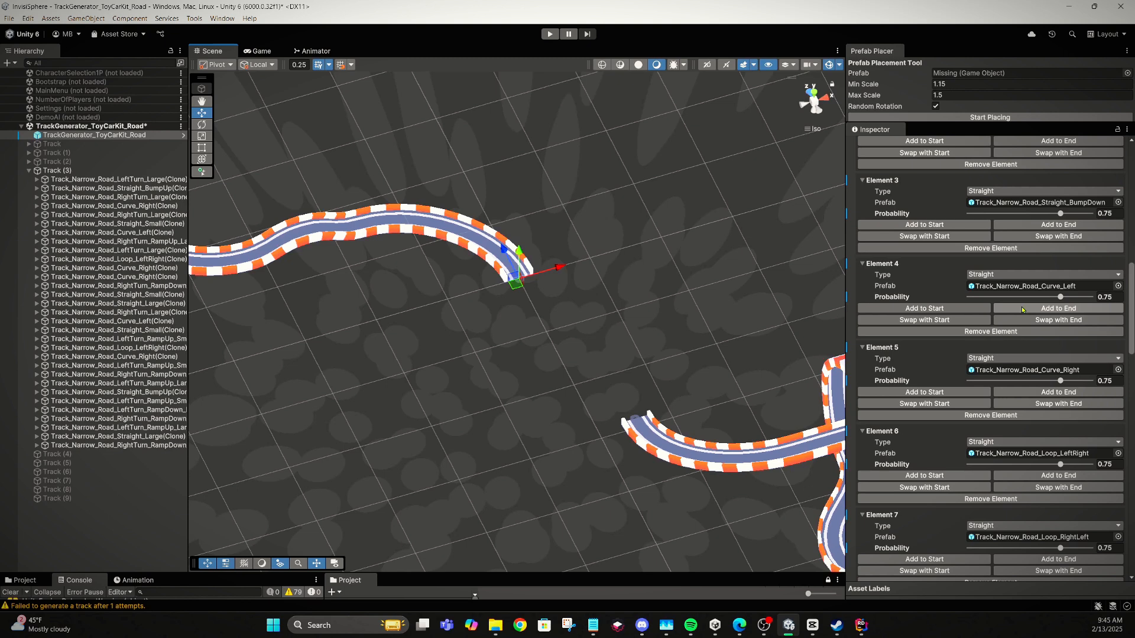
pyautogui.click(1021, 307)
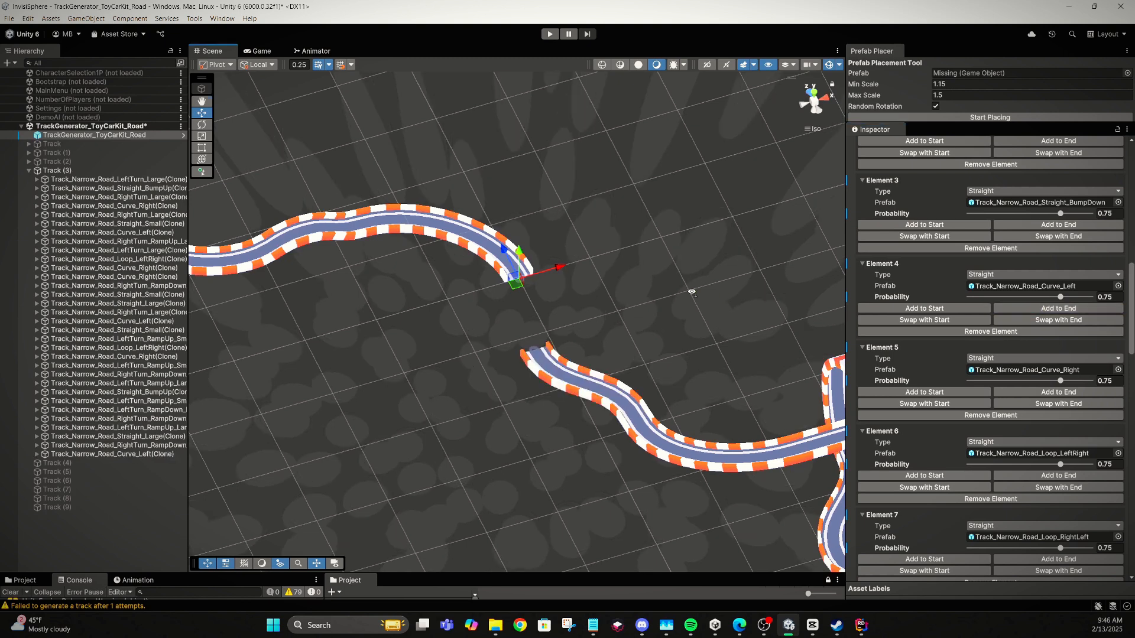
pyautogui.moveTo(689, 291); pyautogui.dragTo(655, 297, button='right')
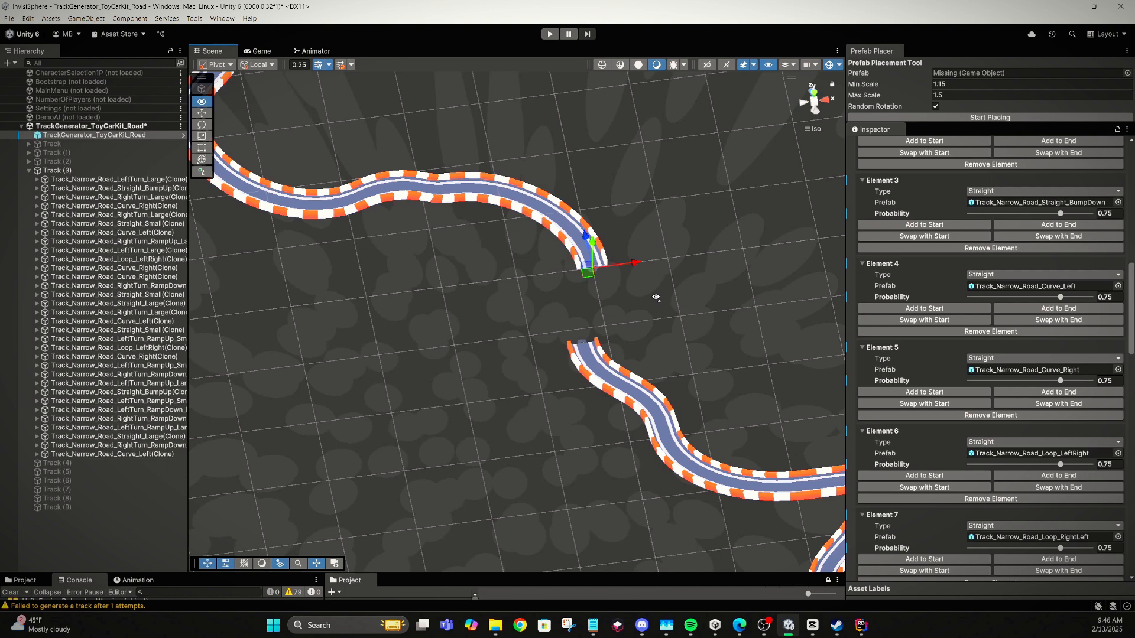
pyautogui.moveTo(655, 297); pyautogui.dragTo(603, 292, button='right')
# - Inspect pieces near both open ends of Track (3), then remove the left curve from the track's end
pyautogui.click(547, 201)
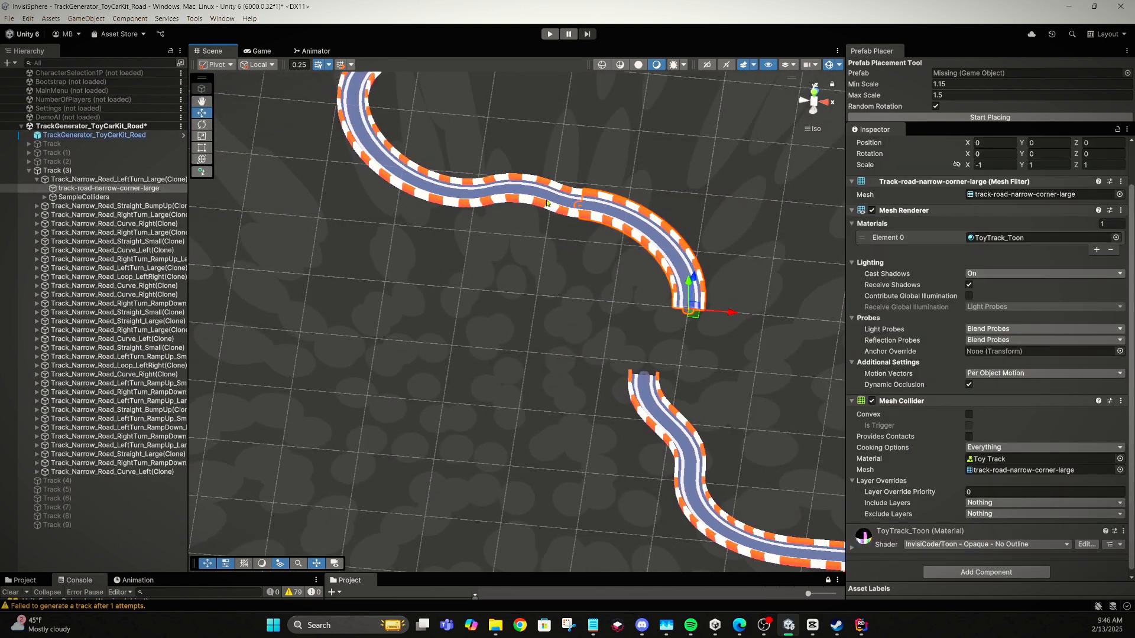
pyautogui.click(654, 393)
pyautogui.moveTo(695, 391); pyautogui.dragTo(609, 337, button='right')
pyautogui.click(95, 134)
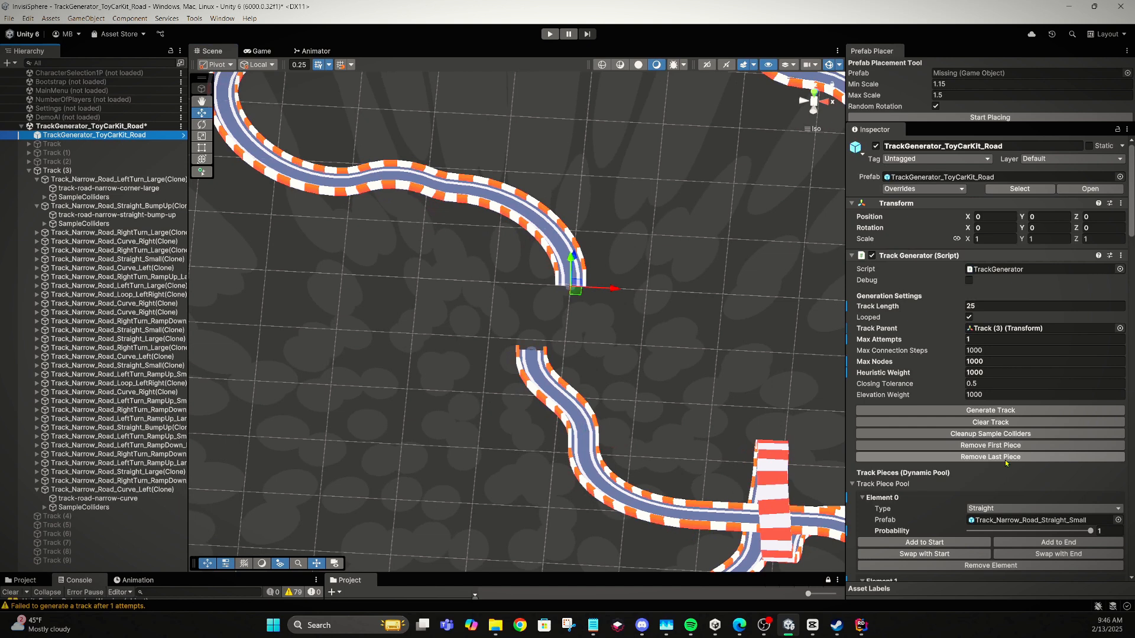
pyautogui.click(1008, 458)
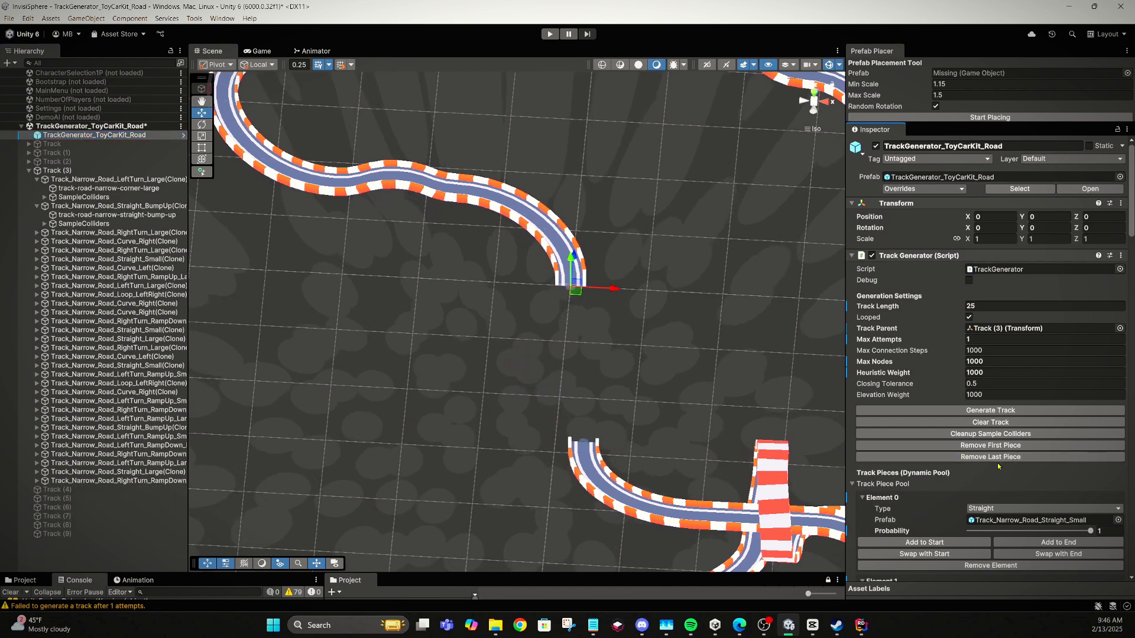
# - Append a Track_Narrow_Road_Loop_RightLeft piece to the end of Track (3), after the right-turn ramp-down piece
pyautogui.scroll(-8, 1017, 494)
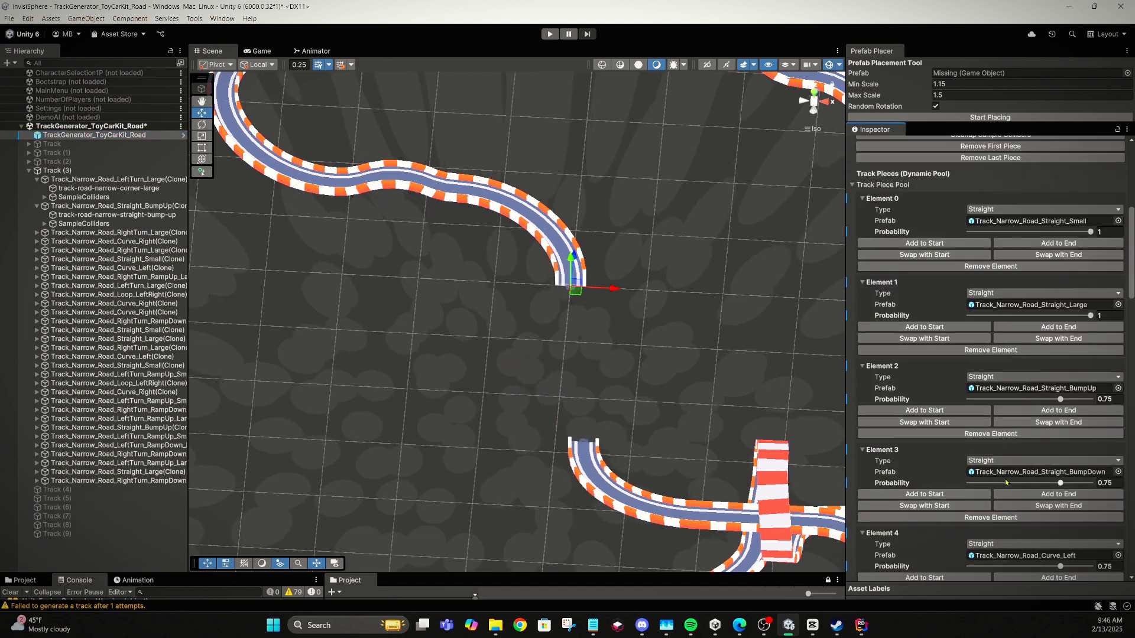
pyautogui.scroll(-3, 1005, 482)
pyautogui.scroll(-5, 1005, 476)
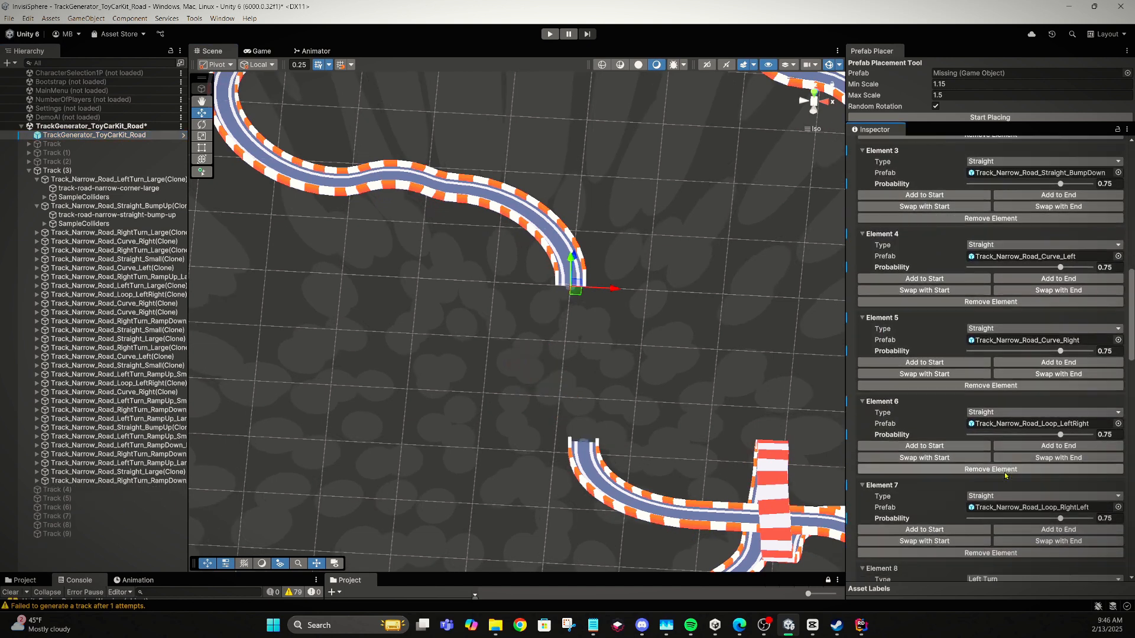
pyautogui.scroll(-3, 1005, 476)
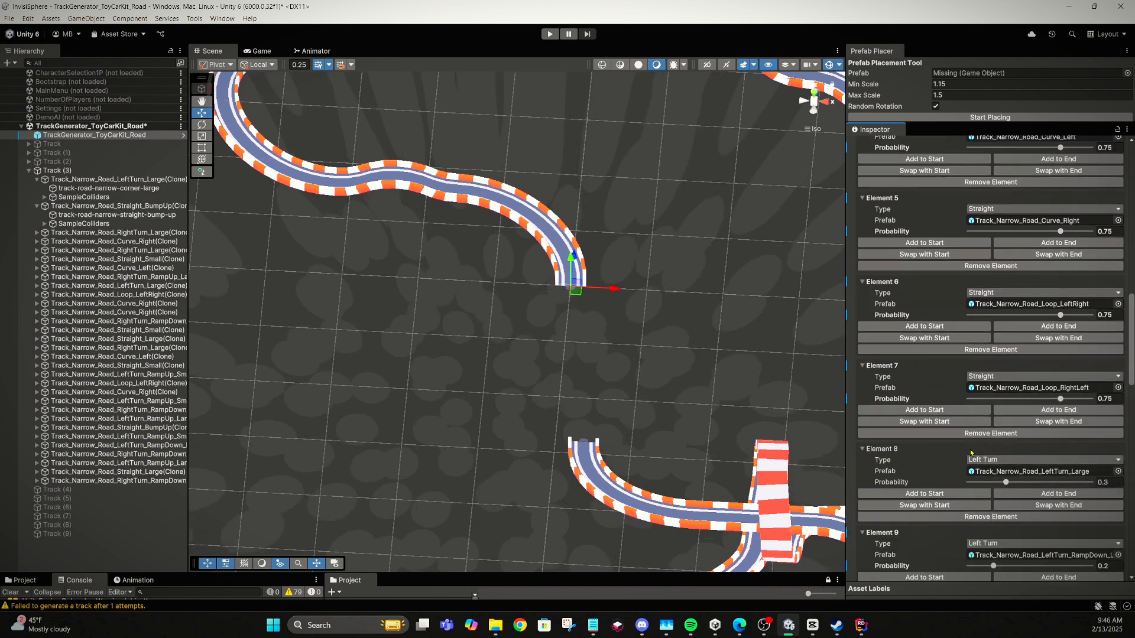
pyautogui.click(1012, 410)
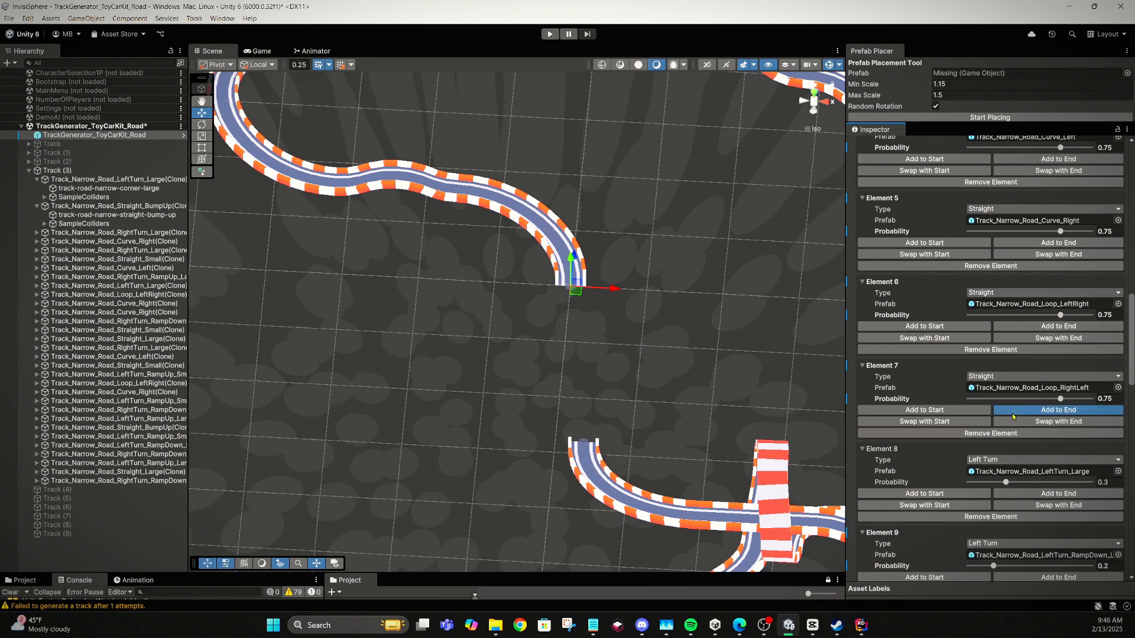
pyautogui.moveTo(676, 332); pyautogui.dragTo(697, 367, button='right')
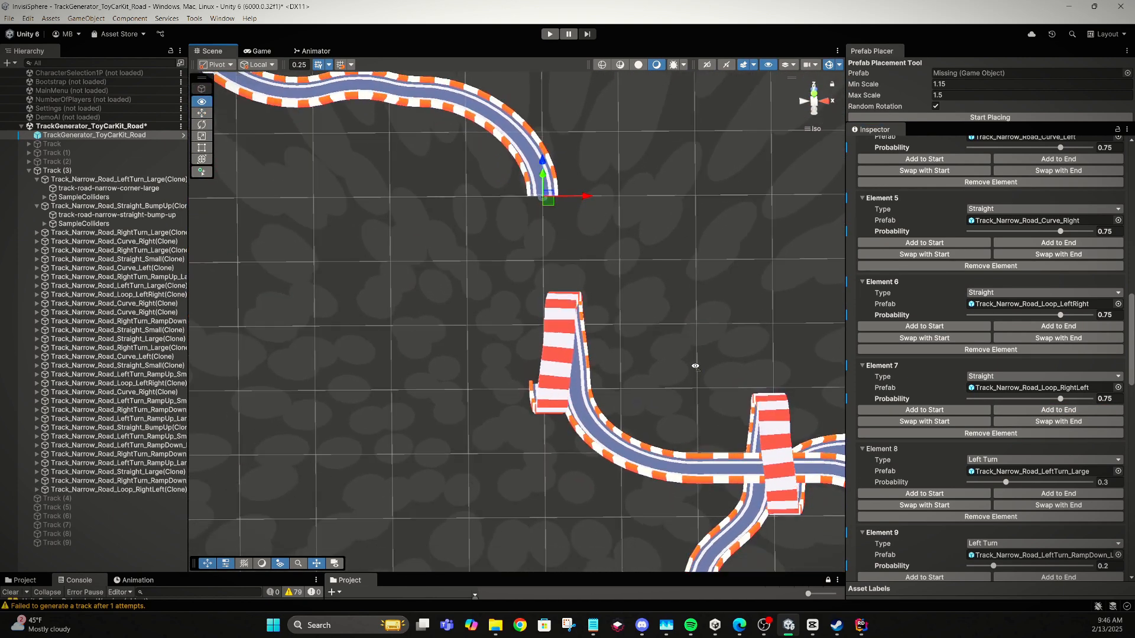
# - Append one Track_Narrow_Road_Straight_Large and four Track_Narrow_Road_Straight_Small pieces after the new loop to bridge the gap
pyautogui.scroll(12, 1016, 375)
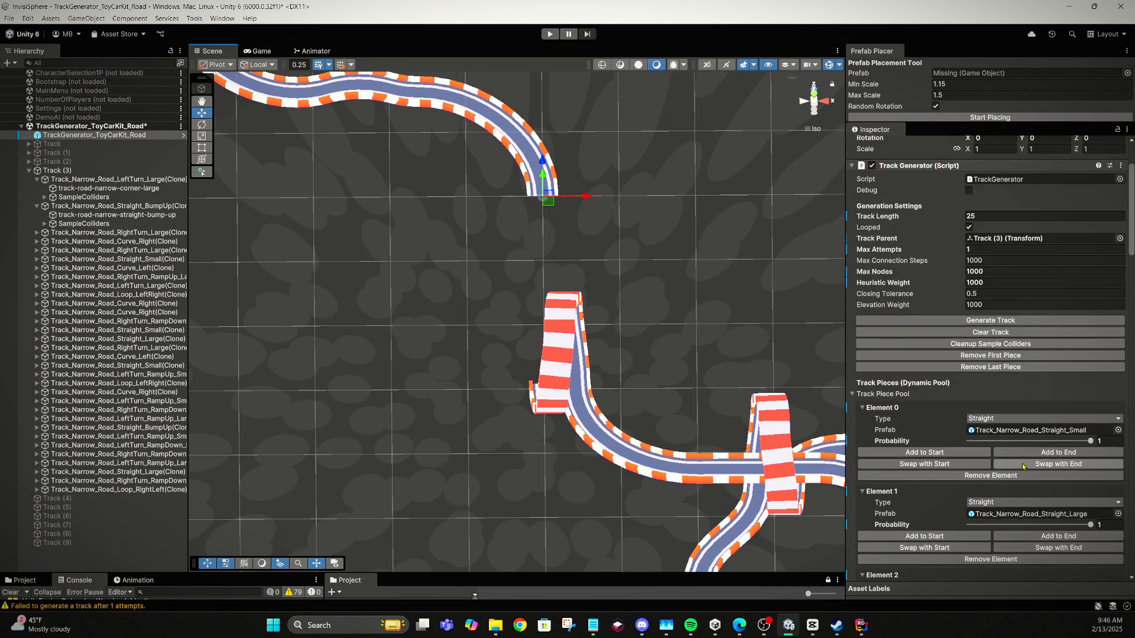
pyautogui.click(1034, 535)
pyautogui.moveTo(694, 331); pyautogui.dragTo(607, 379, button='right')
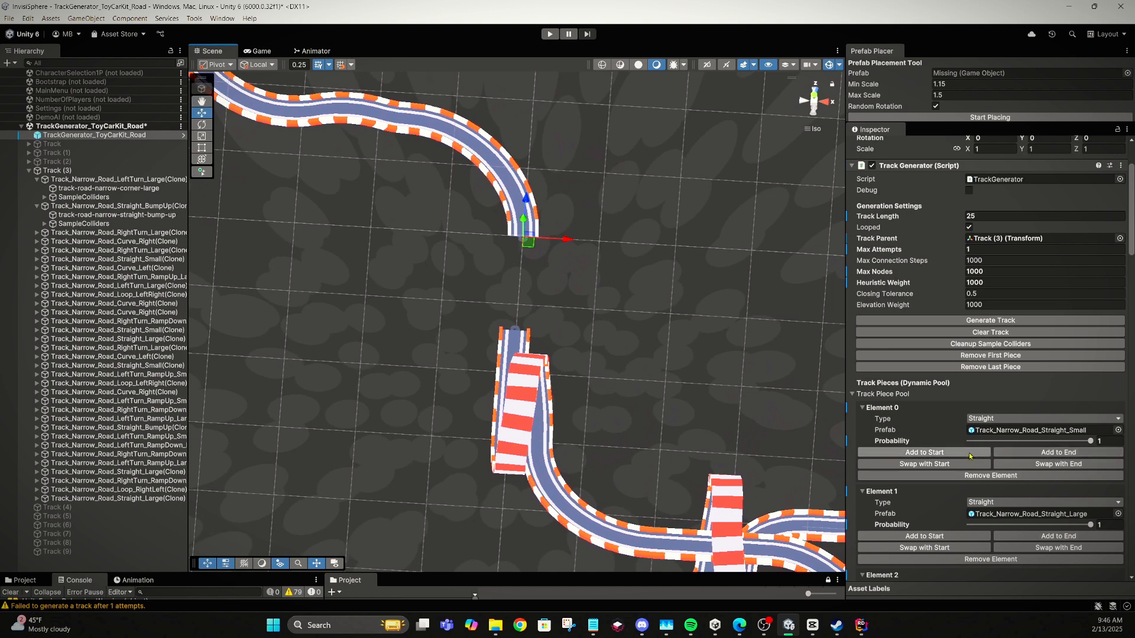
pyautogui.click(1023, 453)
pyautogui.click(1023, 453)
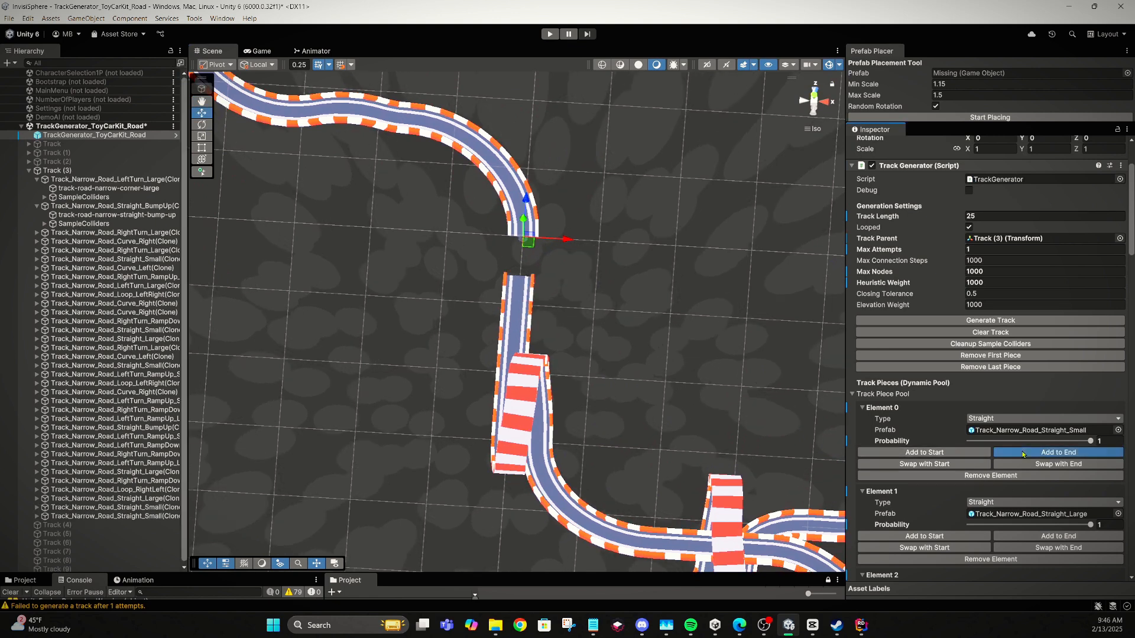
pyautogui.click(1023, 453)
pyautogui.click(1023, 454)
# - Check the height match at the Track (3) joint from the side and remove the five straight pieces after the loop
pyautogui.moveTo(767, 332); pyautogui.dragTo(553, 267, button='right')
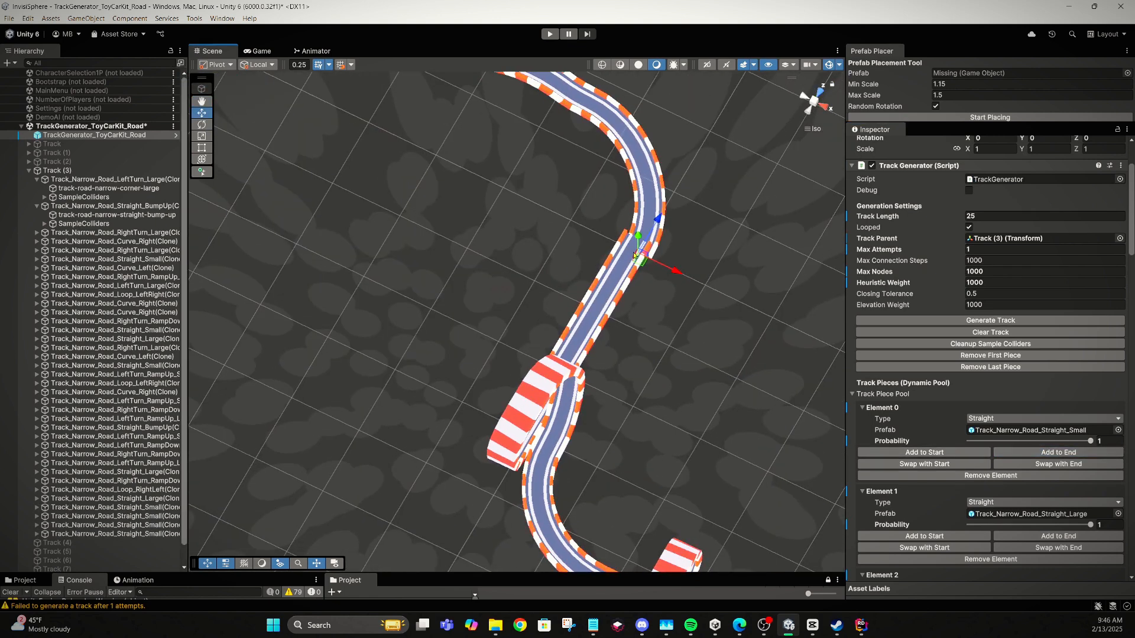
pyautogui.moveTo(659, 242); pyautogui.dragTo(559, 216, button='middle')
pyautogui.moveTo(558, 216); pyautogui.dragTo(595, 332, button='right')
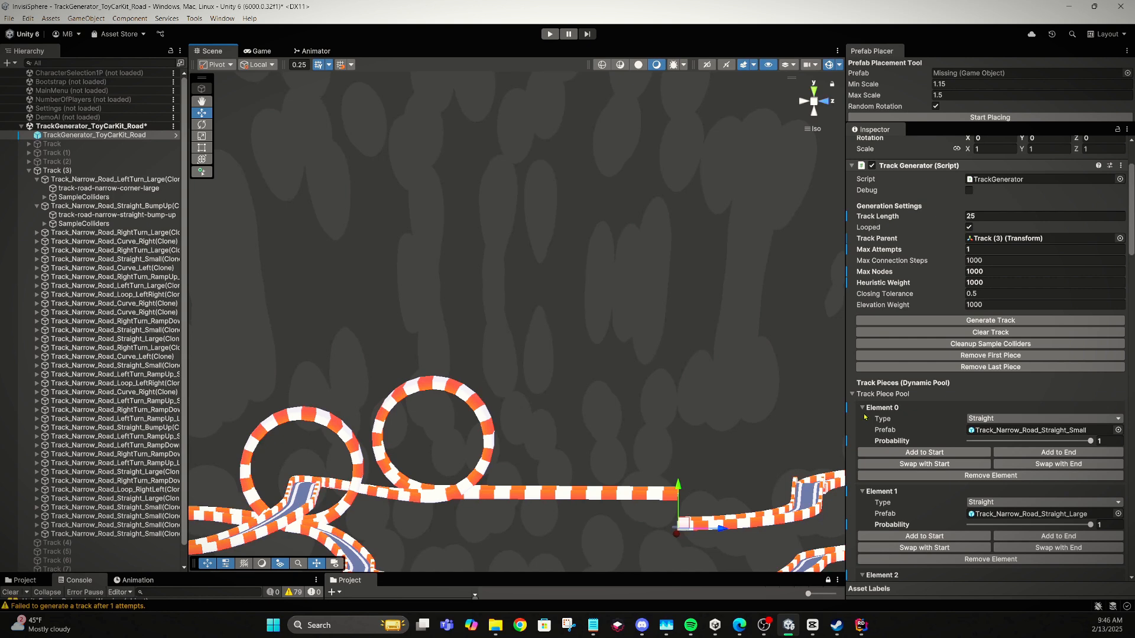
pyautogui.moveTo(590, 402); pyautogui.dragTo(610, 412, button='right')
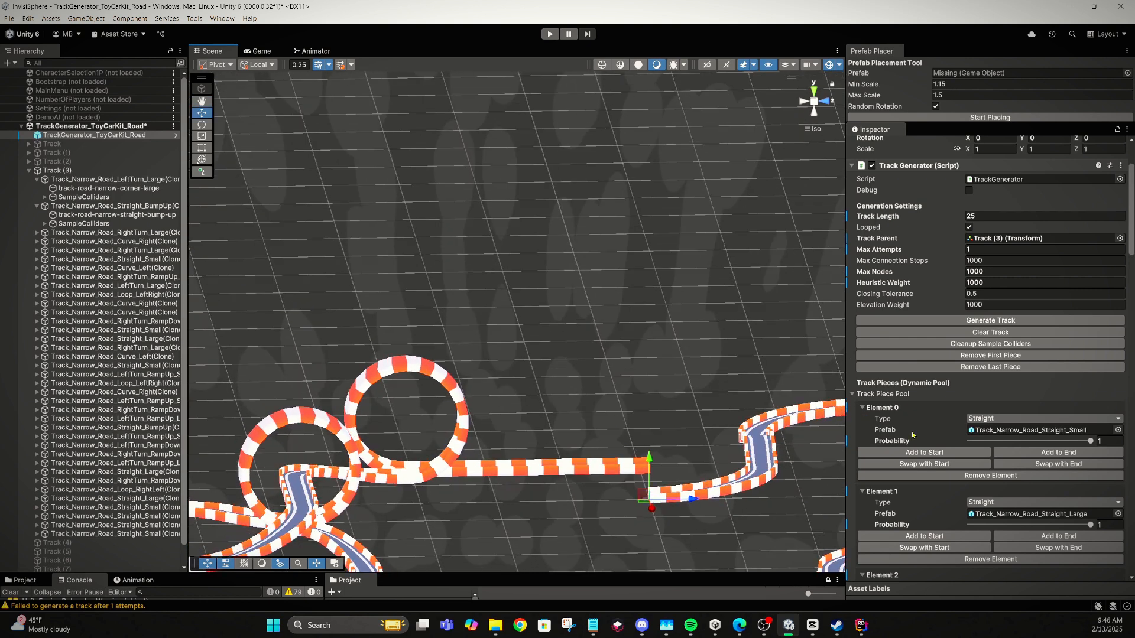
pyautogui.click(968, 371)
pyautogui.click(968, 371)
pyautogui.click(968, 370)
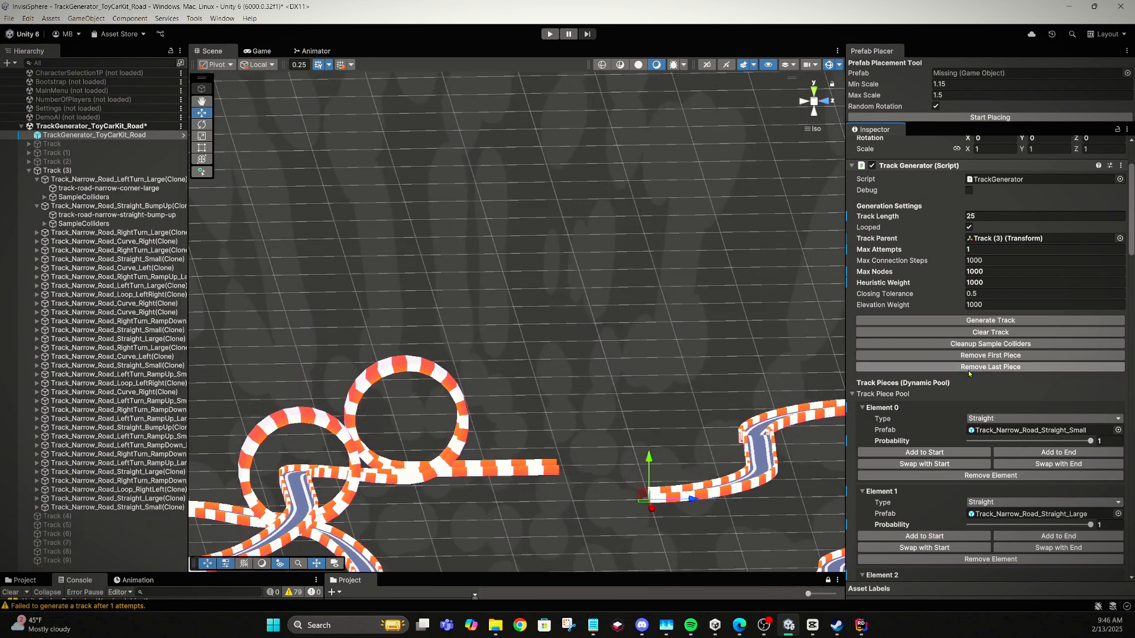
pyautogui.click(967, 370)
pyautogui.click(968, 370)
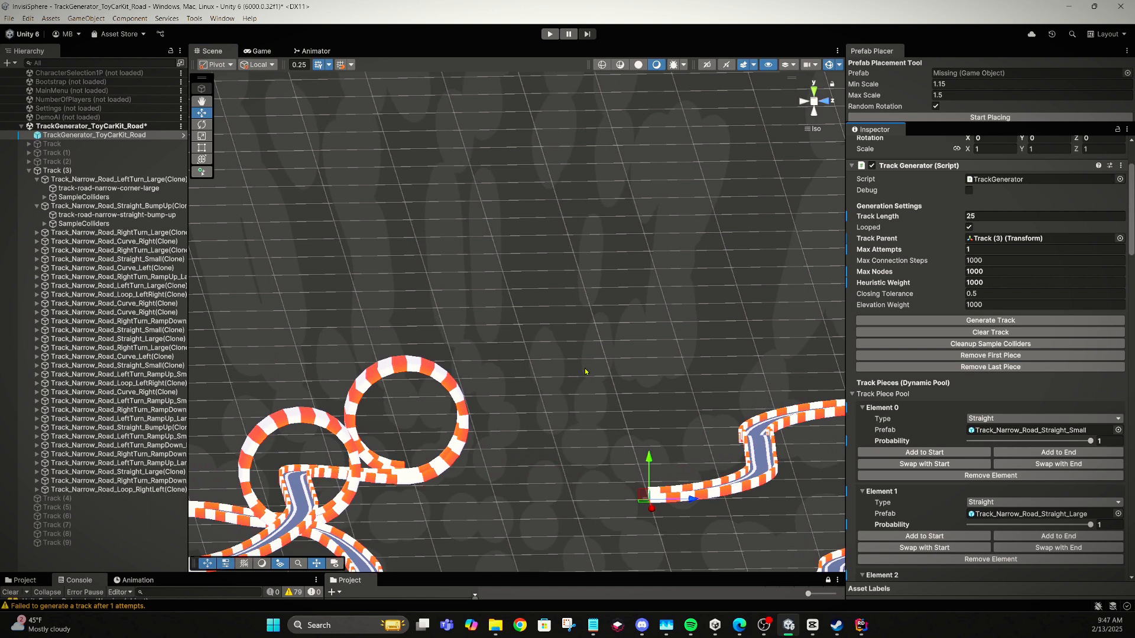
pyautogui.moveTo(586, 373); pyautogui.dragTo(595, 427, button='right')
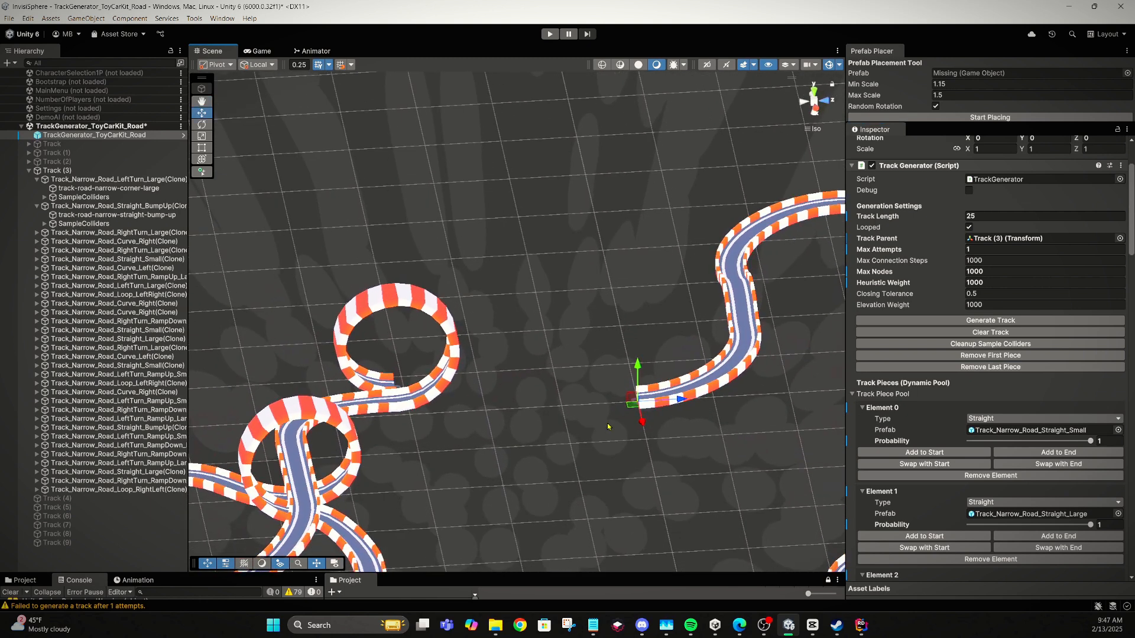
pyautogui.scroll(-6, 918, 424)
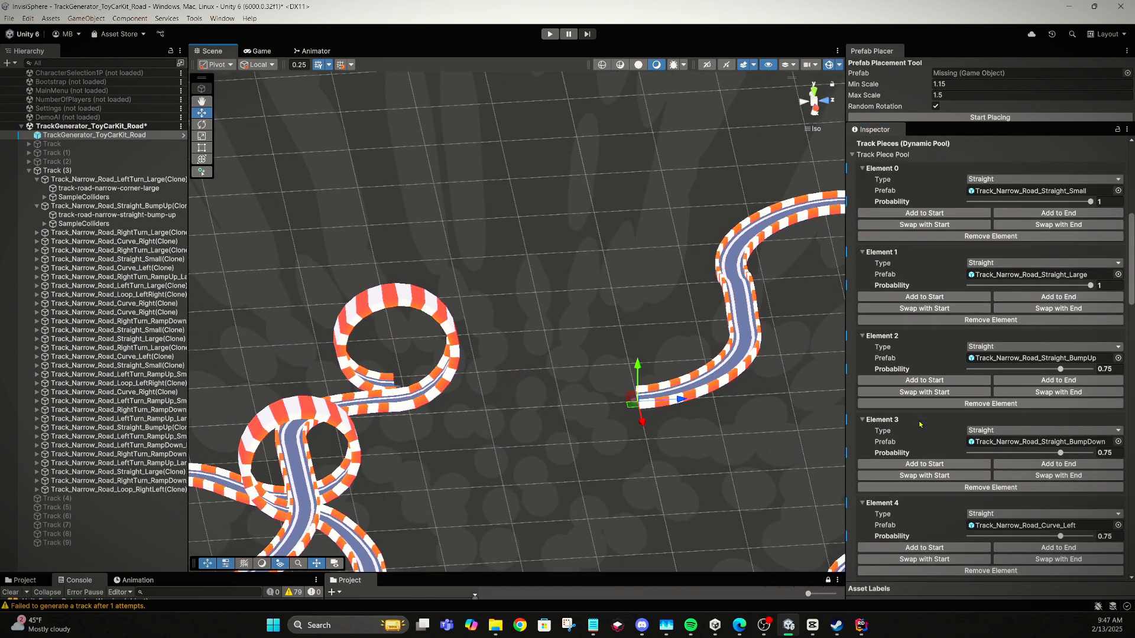
# - Append the large left-turn ramp-down piece to the end of Track (3), after the loop
pyautogui.scroll(-4, 919, 424)
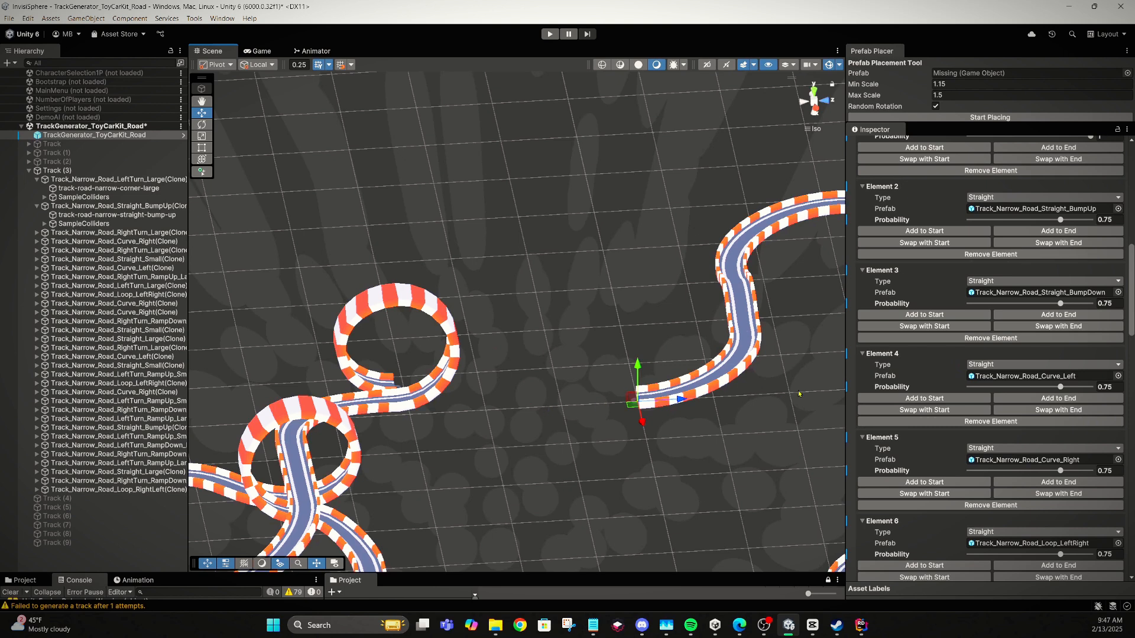
pyautogui.scroll(-6, 917, 395)
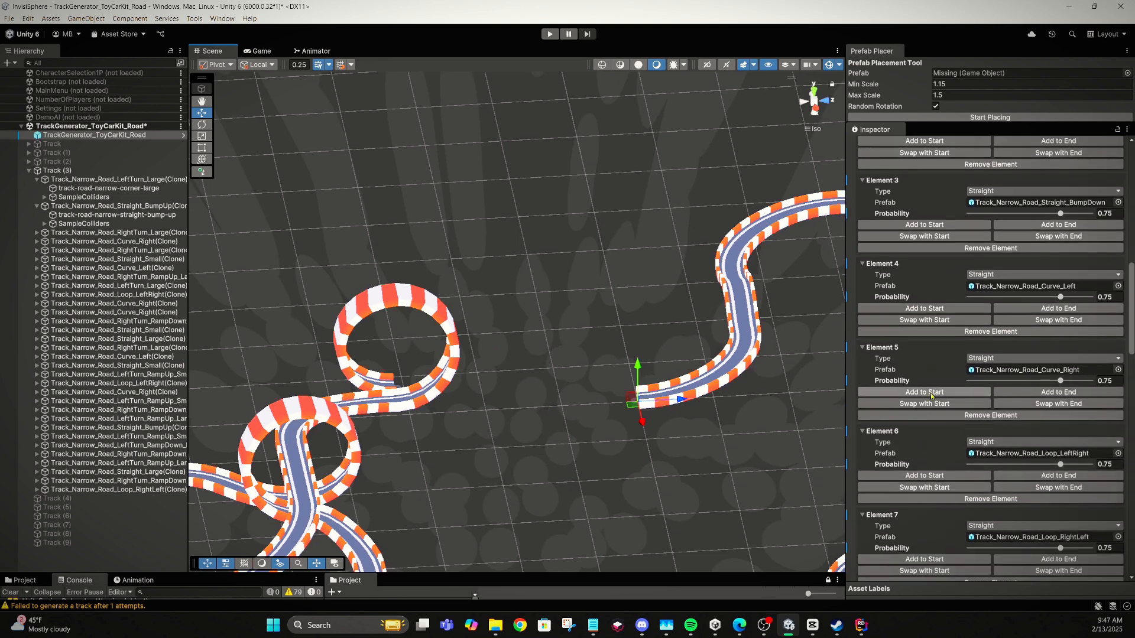
pyautogui.scroll(-4, 935, 394)
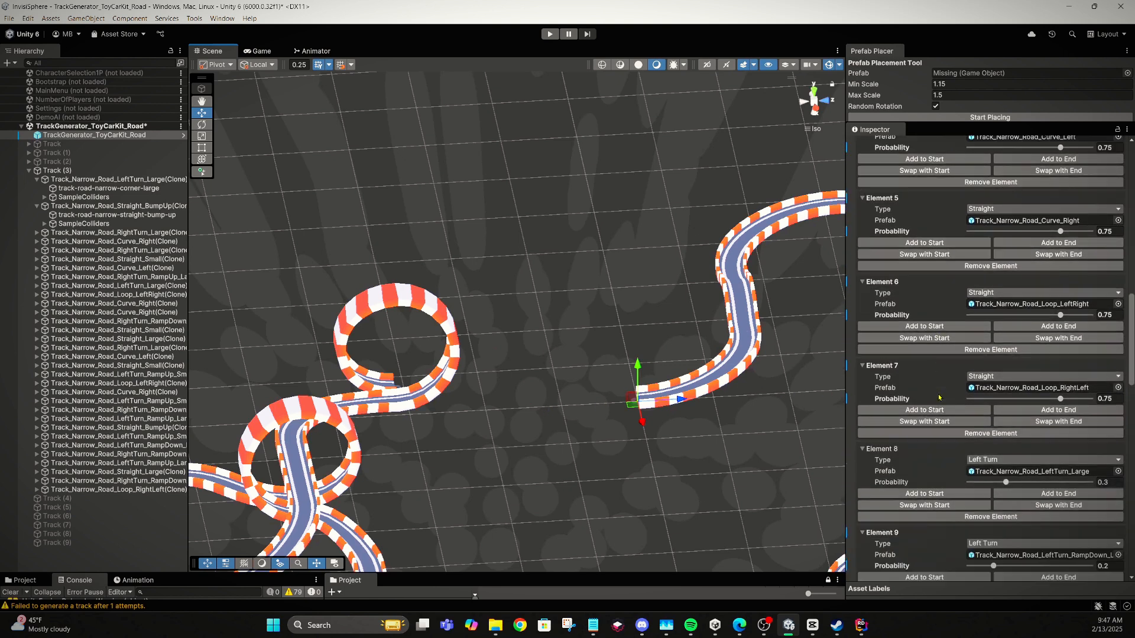
pyautogui.scroll(-2, 945, 409)
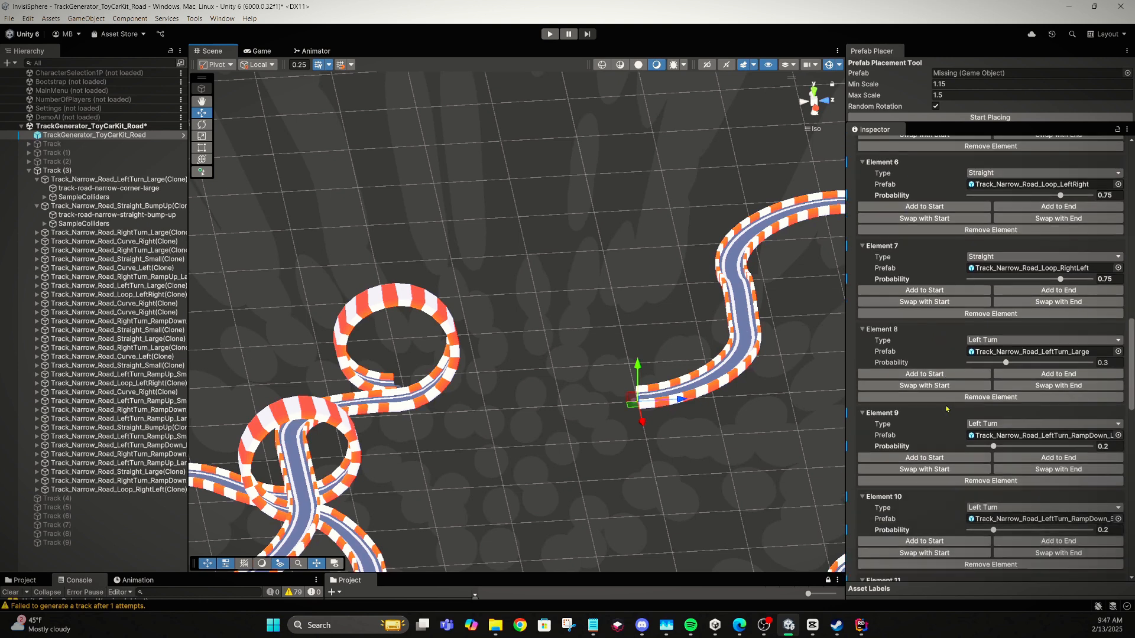
pyautogui.click(1021, 459)
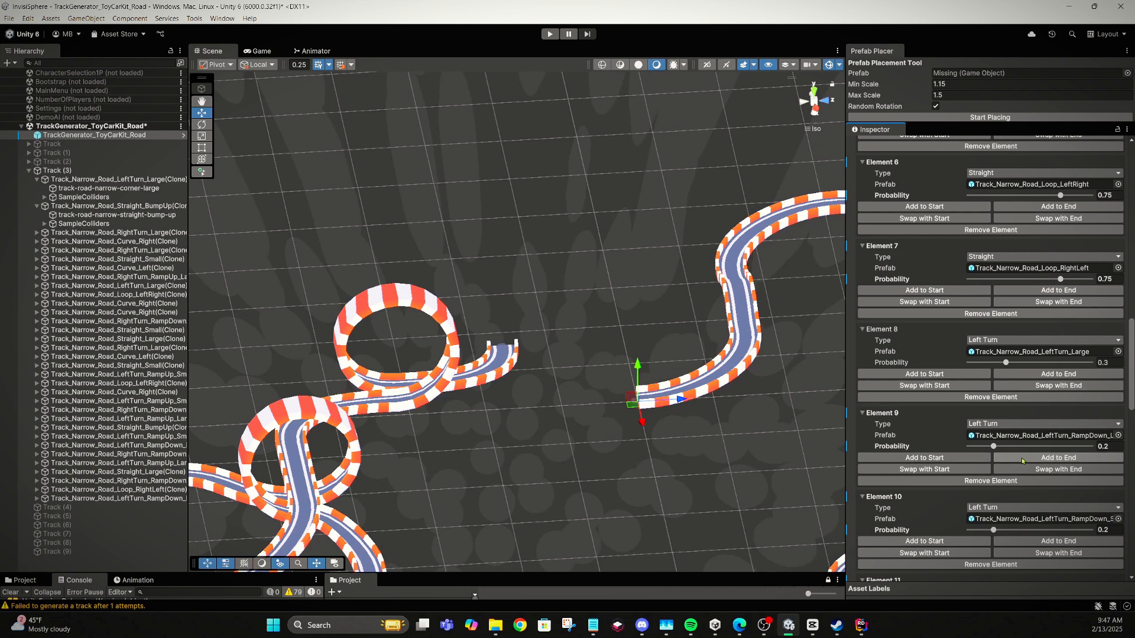
# - Append two Track_Narrow_Road_RightTurn_Small pieces to the end of Track (3), after the left-turn ramp-down
pyautogui.moveTo(750, 418); pyautogui.dragTo(722, 334, button='right')
pyautogui.moveTo(717, 352); pyautogui.dragTo(653, 321, button='middle')
pyautogui.moveTo(671, 363); pyautogui.dragTo(669, 396, button='right')
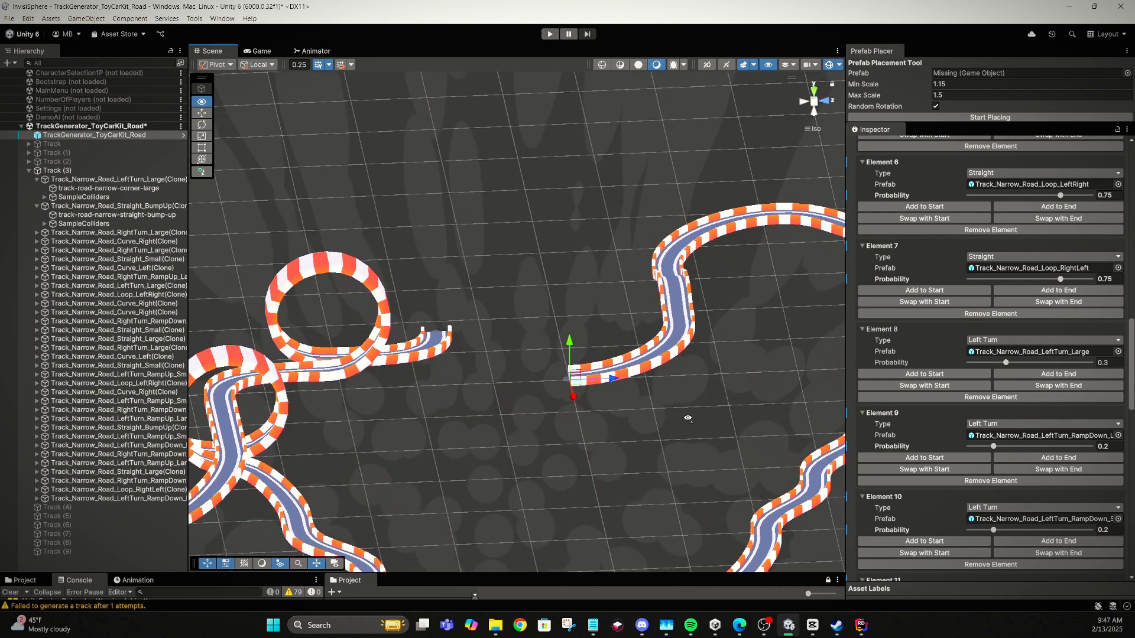
pyautogui.scroll(-3, 932, 419)
pyautogui.scroll(-20, 932, 419)
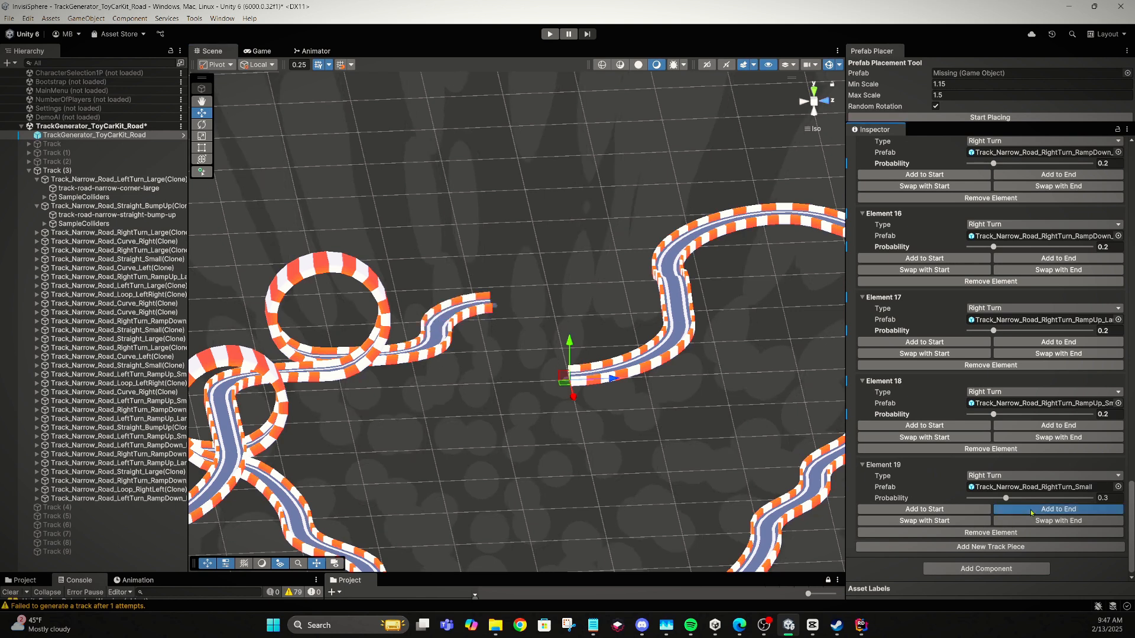
pyautogui.click(1000, 509)
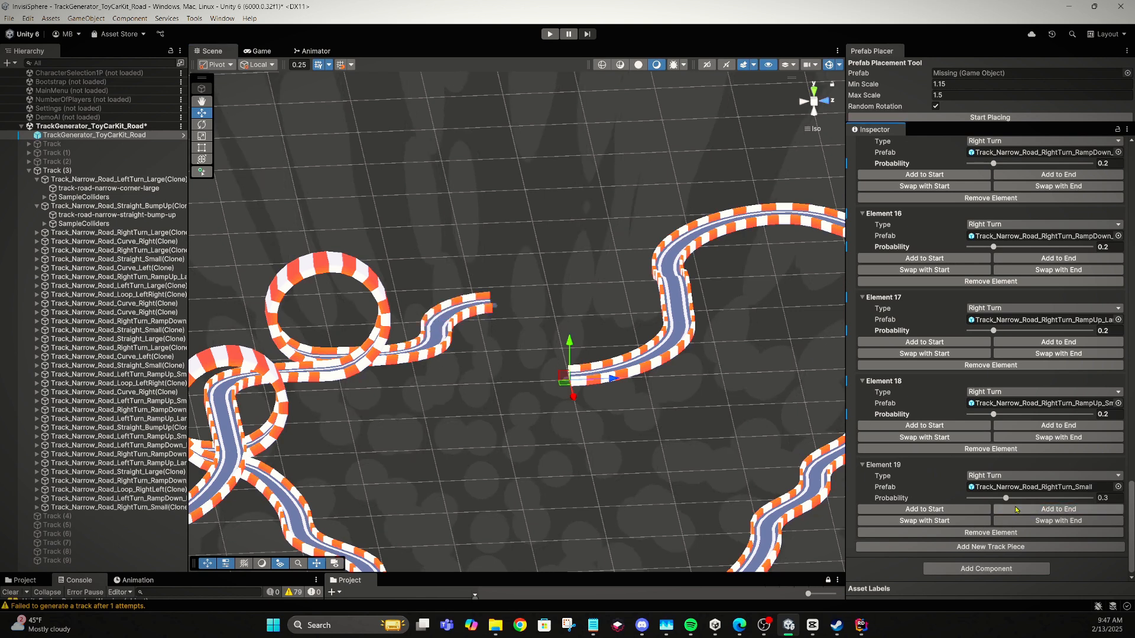
pyautogui.click(1015, 509)
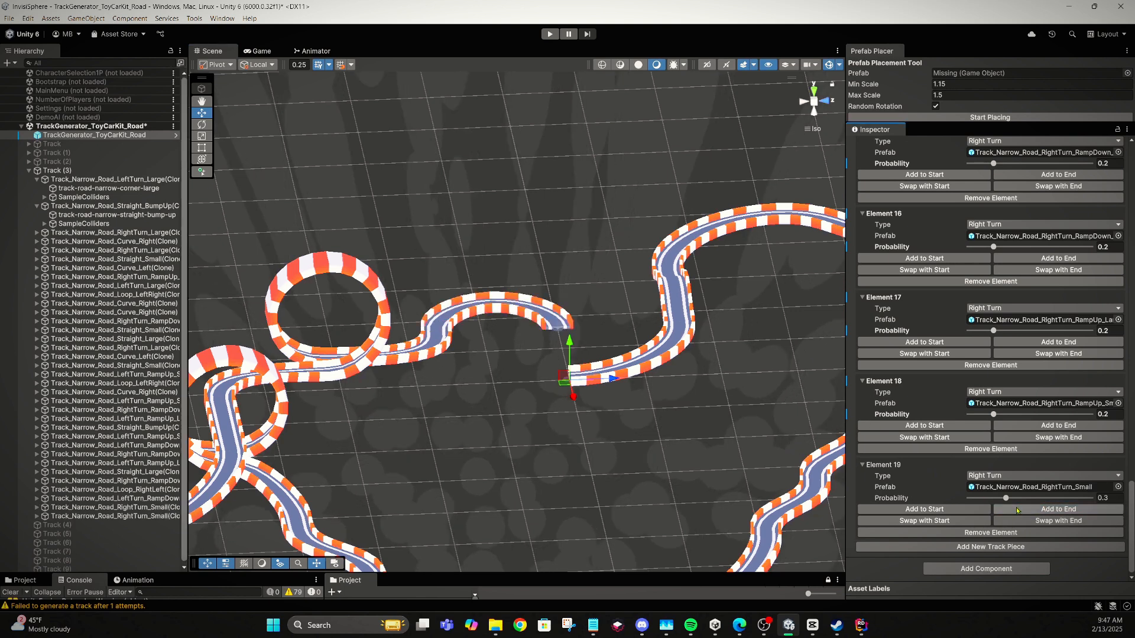
# - Identify the large left-turn piece at the start of Track (3) and remove it with the track generator
pyautogui.moveTo(611, 306); pyautogui.dragTo(607, 352, button='right')
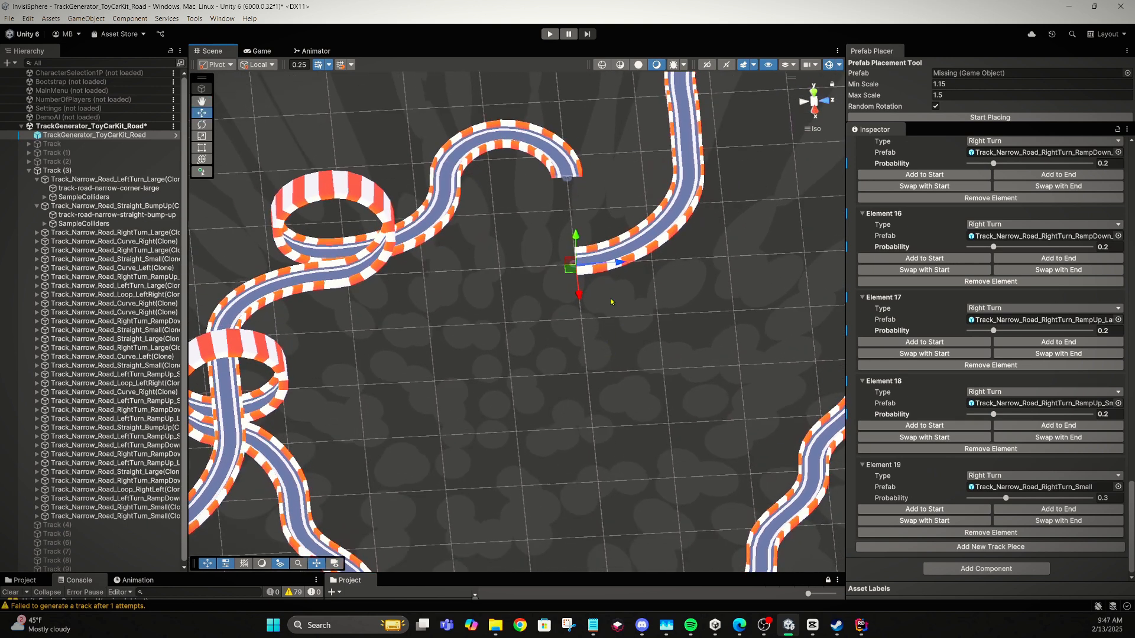
pyautogui.click(640, 240)
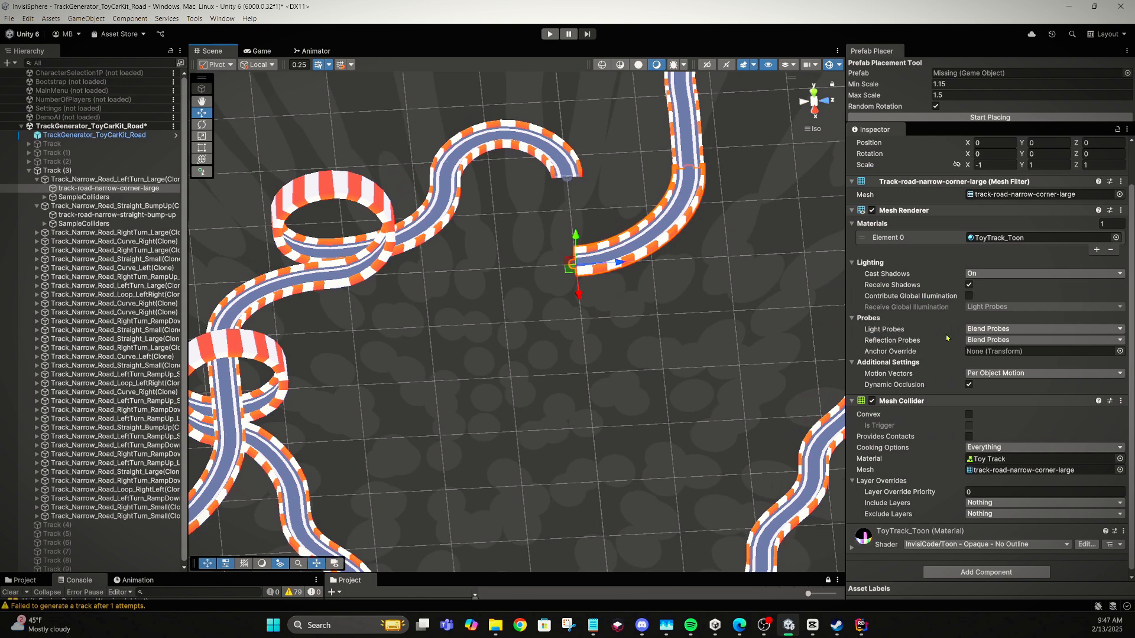
pyautogui.scroll(2, 969, 334)
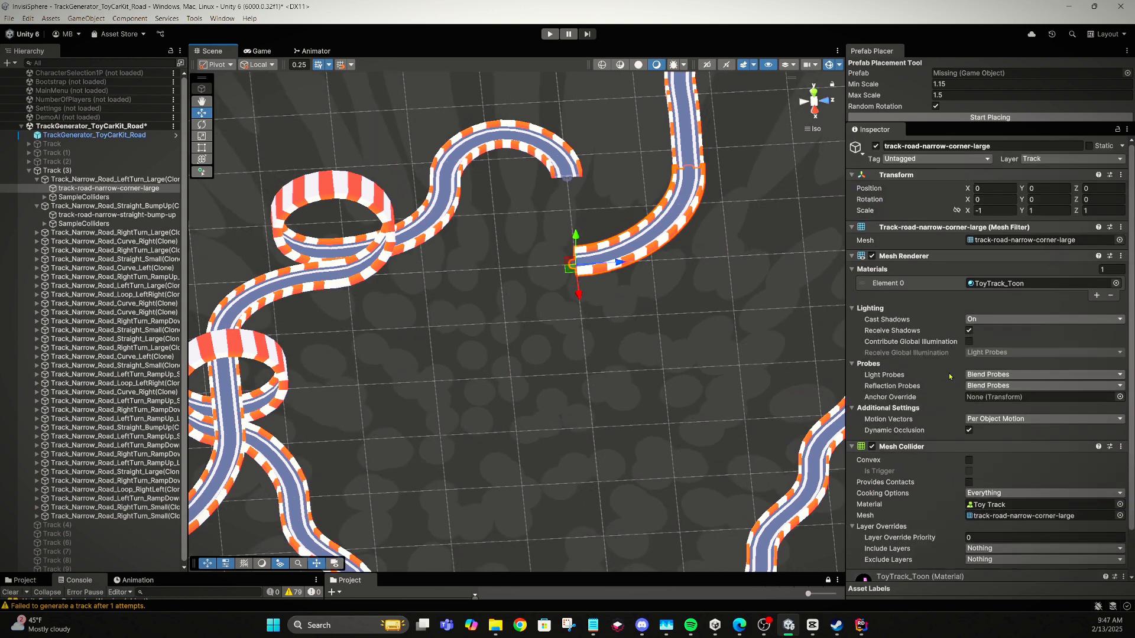
pyautogui.click(93, 135)
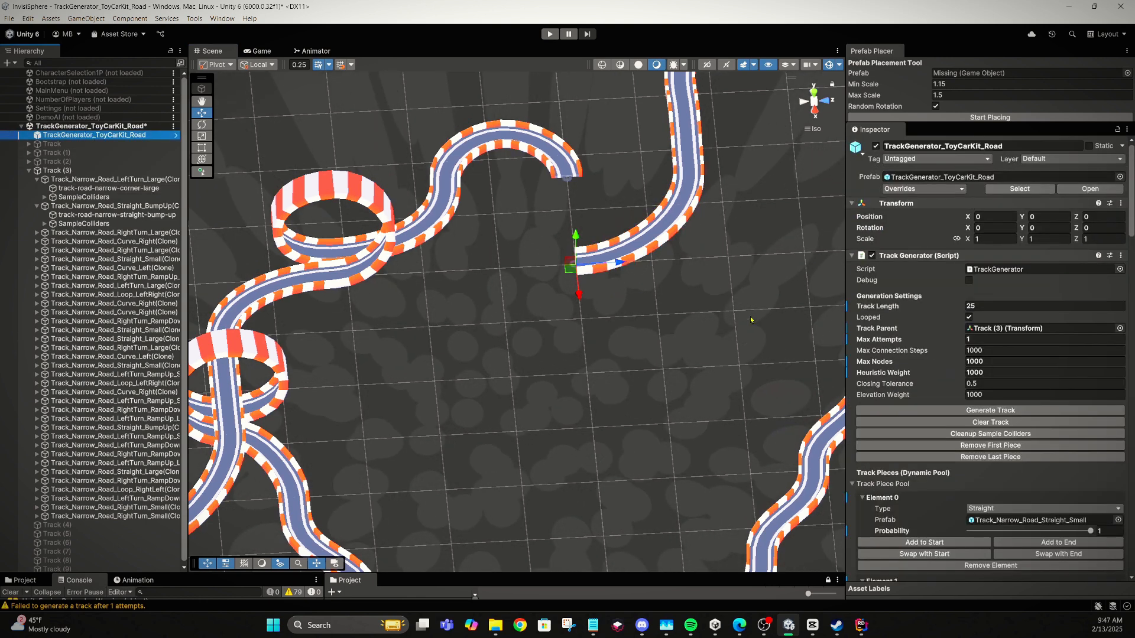
pyautogui.click(967, 447)
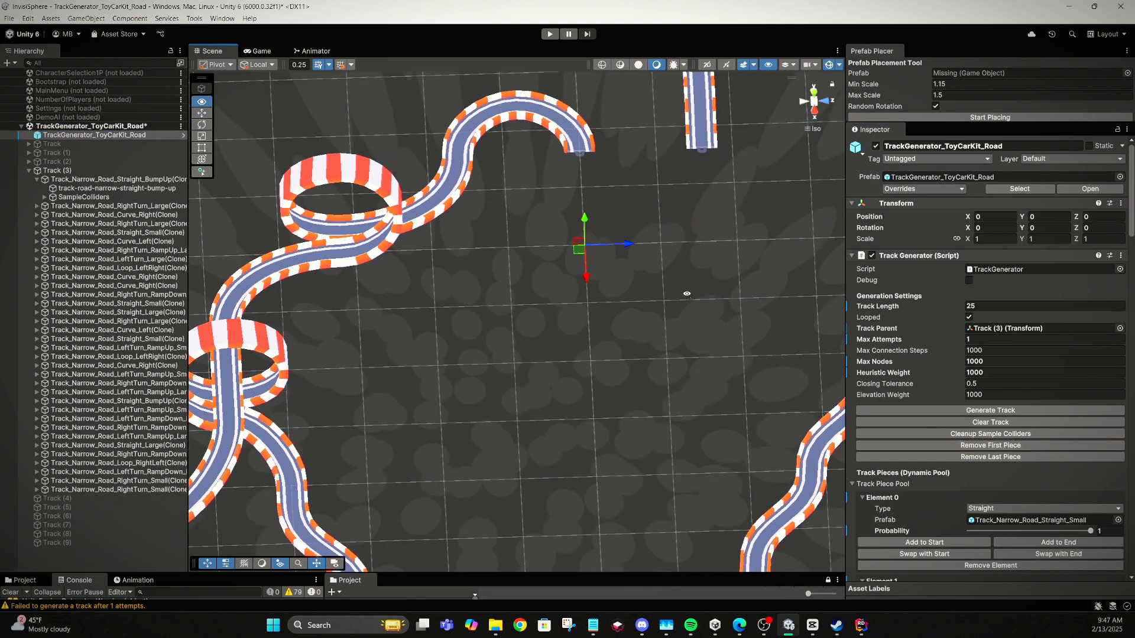
# - Append two Track_Narrow_Road_LeftTurn_Small pieces to the end of Track (3) to close the loop
pyautogui.scroll(-10, 953, 449)
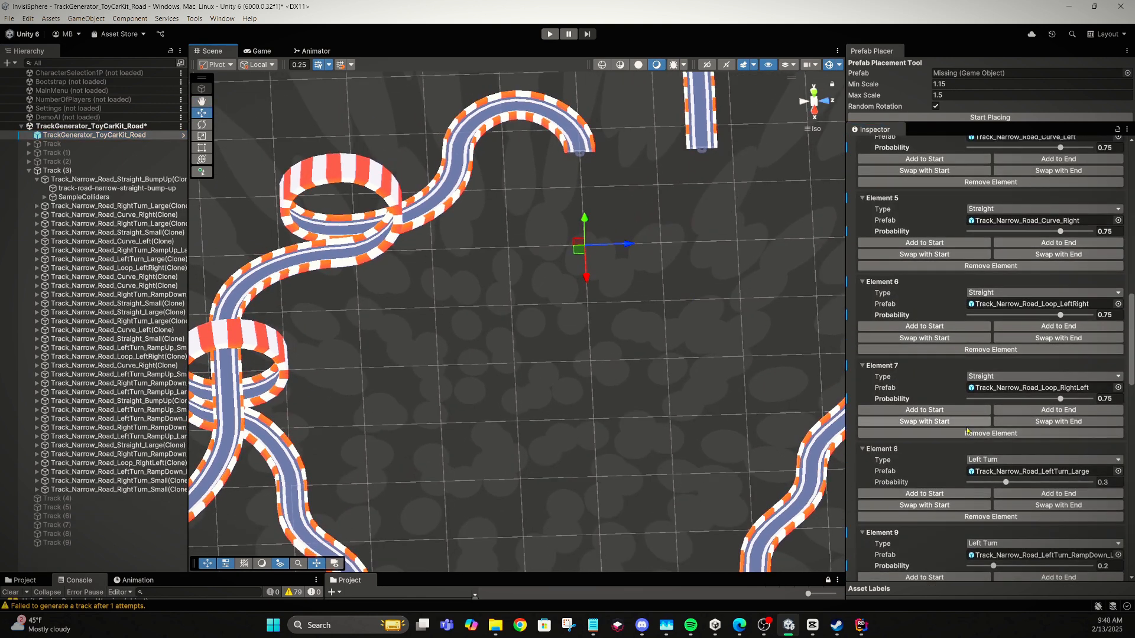
pyautogui.scroll(-3, 967, 431)
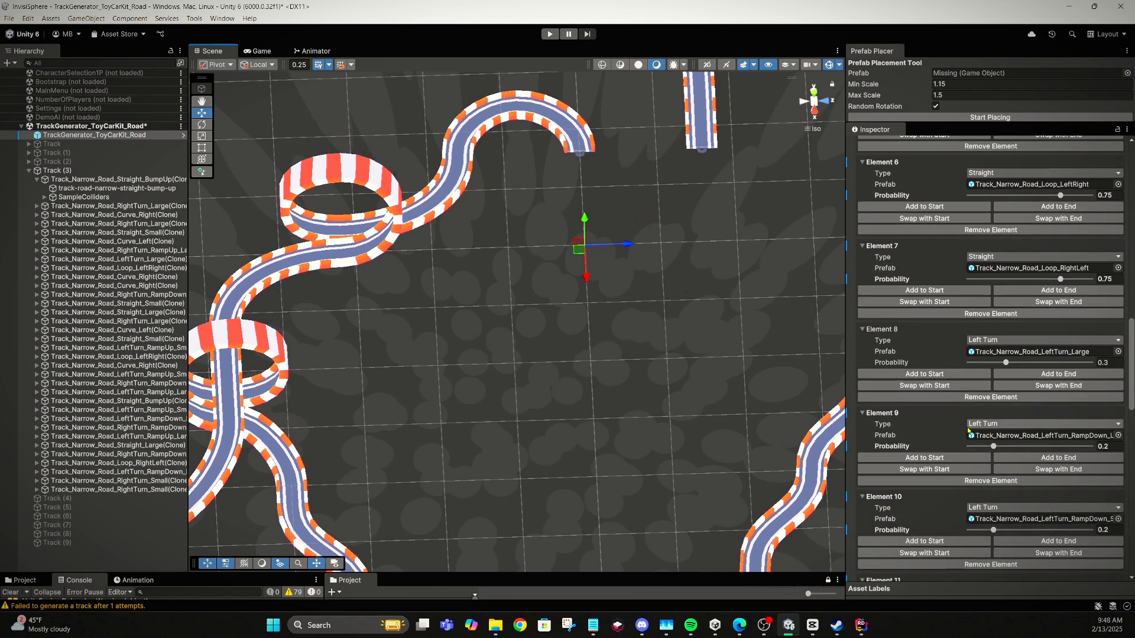
pyautogui.scroll(-4, 968, 431)
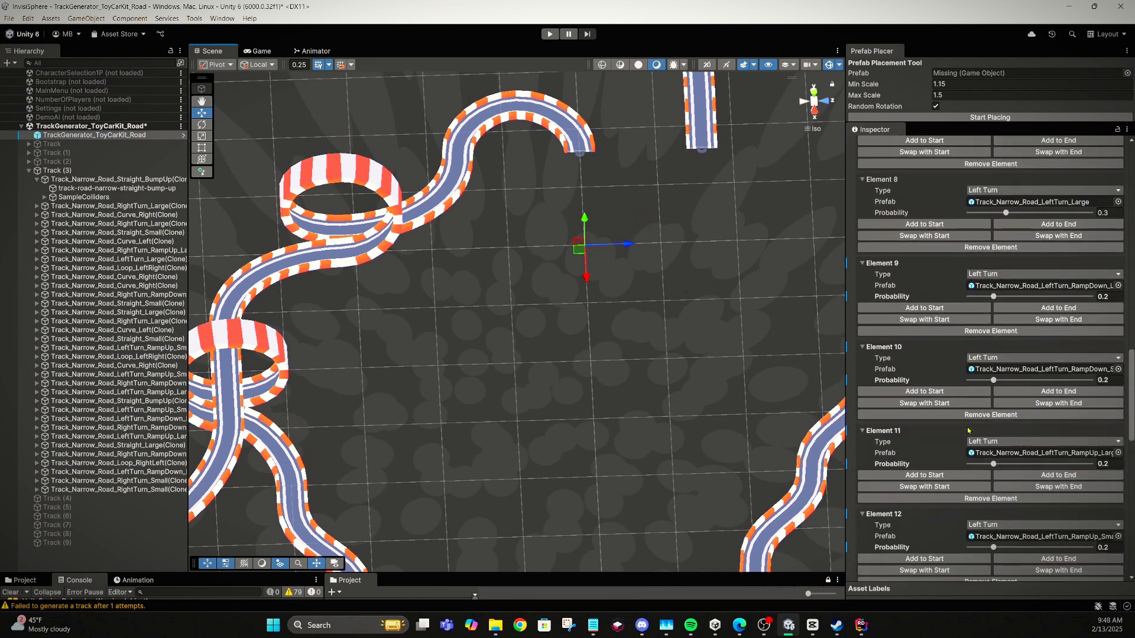
pyautogui.scroll(-5, 968, 431)
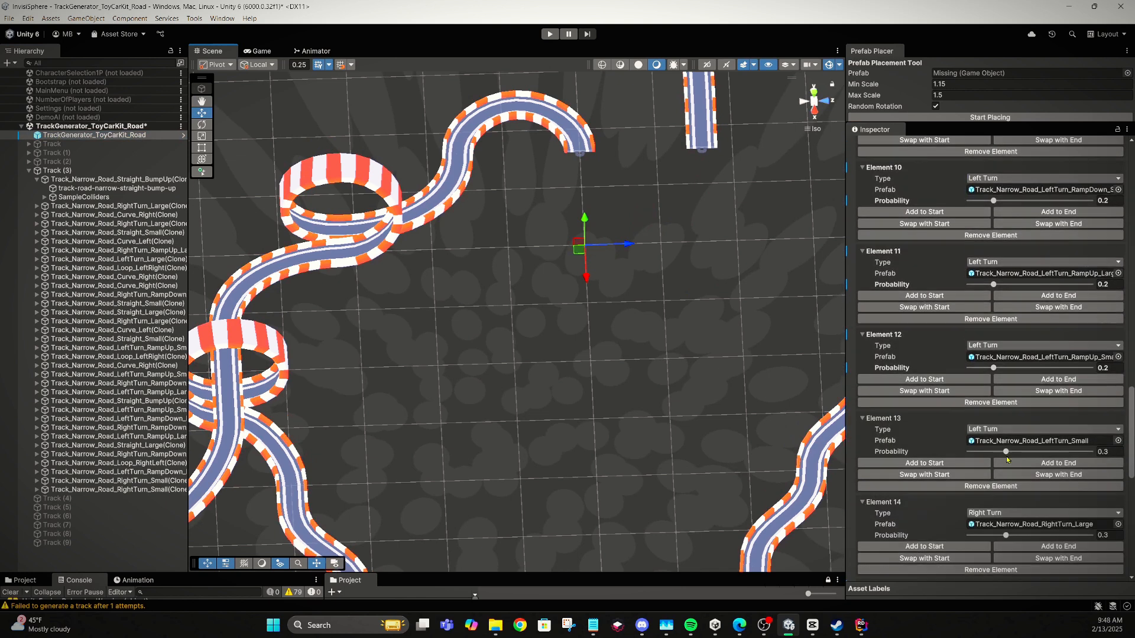
pyautogui.click(1020, 465)
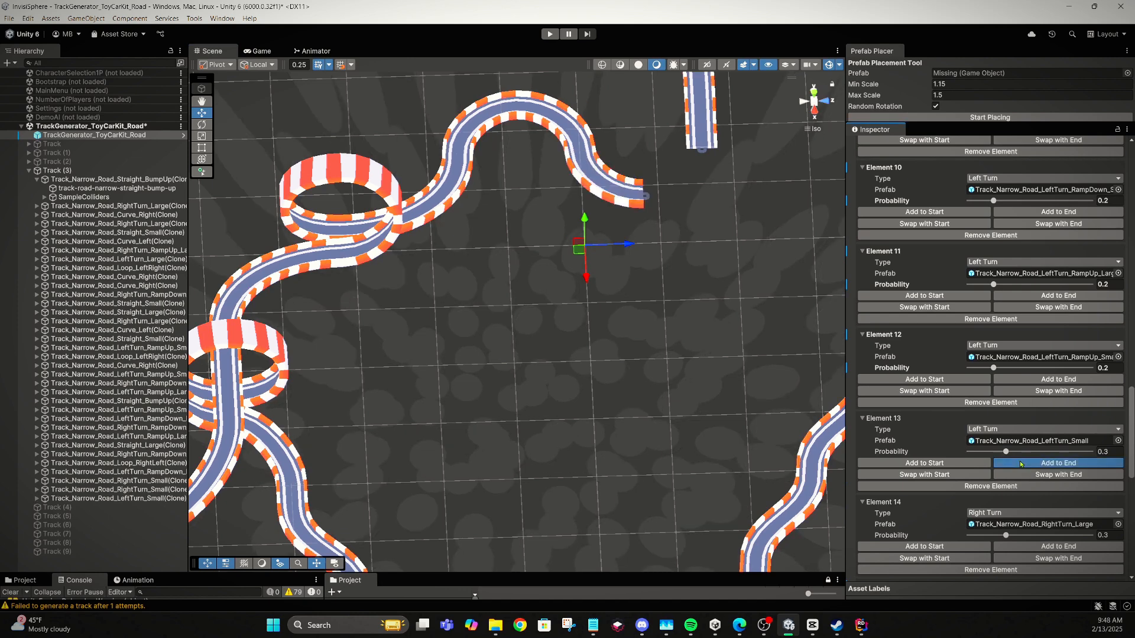
pyautogui.click(1020, 463)
# - Examine the whole Track (3) circuit from several angles, checking the joints, loops and crossings
pyautogui.moveTo(775, 289); pyautogui.dragTo(626, 389, button='middle')
pyautogui.moveTo(626, 389); pyautogui.dragTo(608, 329, button='right')
pyautogui.moveTo(714, 287); pyautogui.dragTo(498, 338, button='middle')
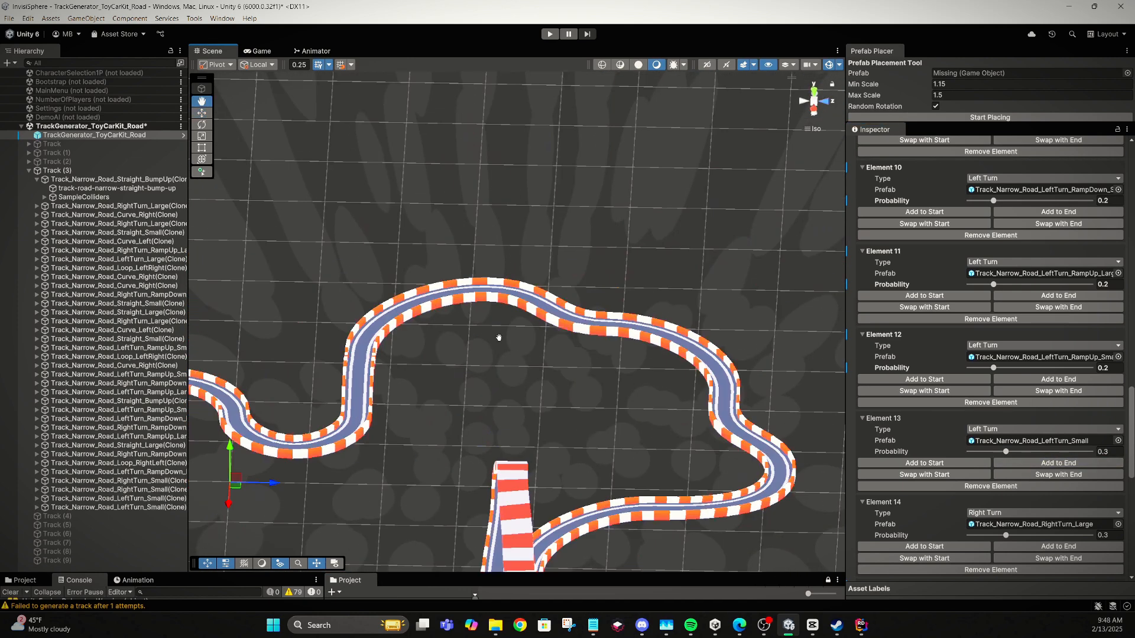
pyautogui.moveTo(591, 338); pyautogui.dragTo(310, 310, button='right')
pyautogui.moveTo(549, 311); pyautogui.dragTo(442, 357, button='middle')
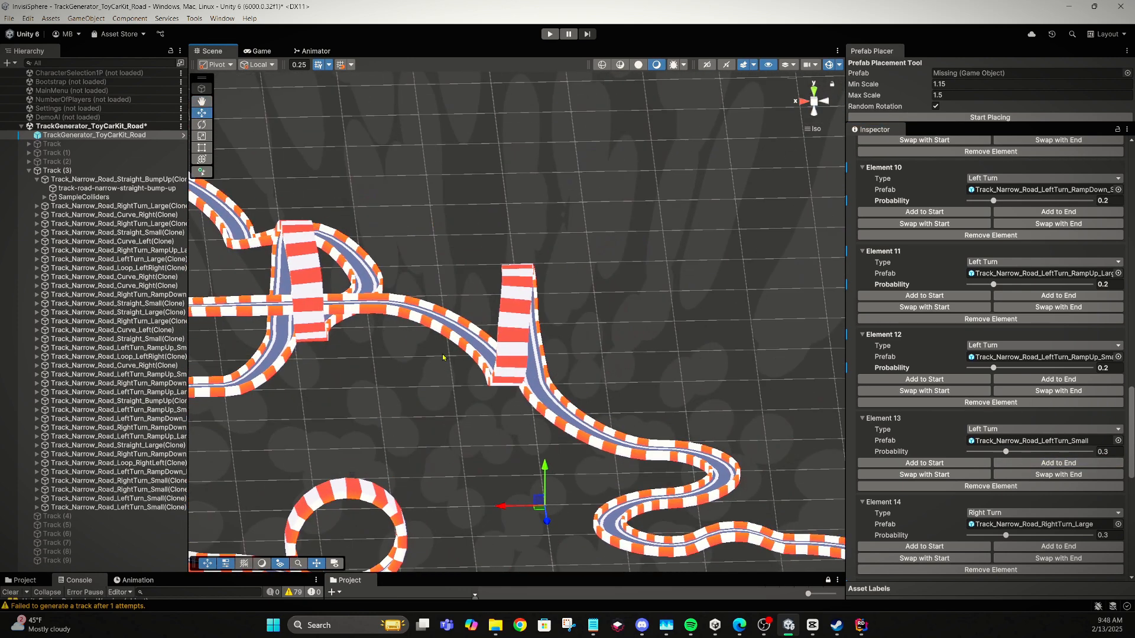
pyautogui.moveTo(411, 341); pyautogui.dragTo(290, 402, button='right')
pyautogui.scroll(10, 532, 355)
pyautogui.moveTo(777, 332); pyautogui.dragTo(586, 375, button='middle')
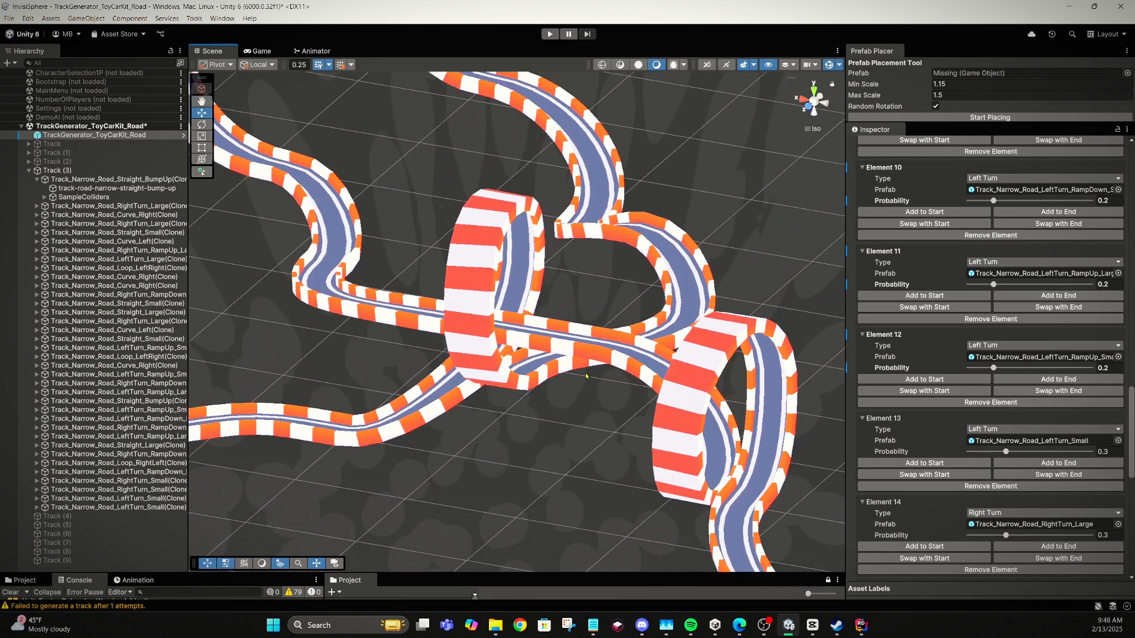
pyautogui.moveTo(586, 376); pyautogui.dragTo(337, 340, button='right')
pyautogui.moveTo(717, 349); pyautogui.dragTo(555, 341, button='middle')
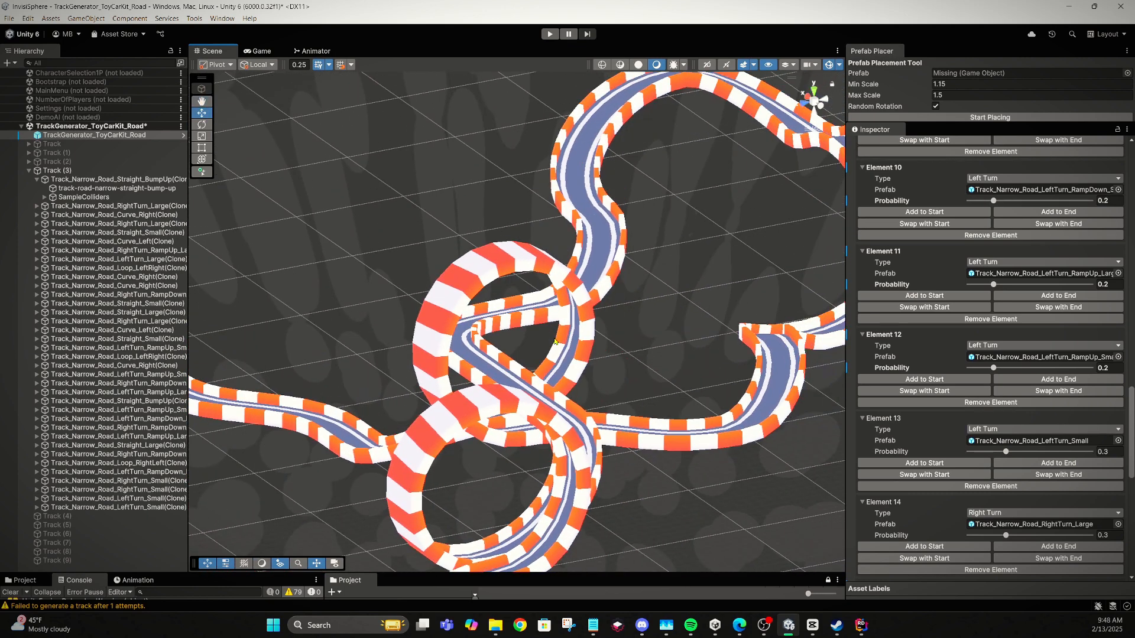
pyautogui.moveTo(554, 342); pyautogui.dragTo(430, 386, button='right')
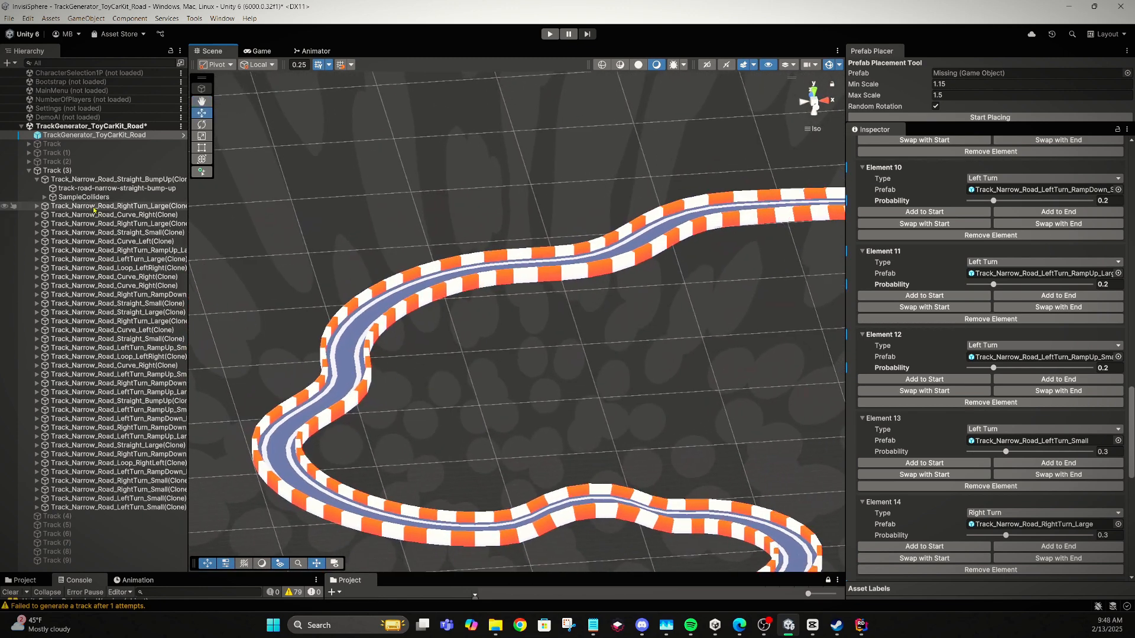
# - Collapse Track (3) in the hierarchy and clean up its sample colliders with the track generator
pyautogui.click(56, 170)
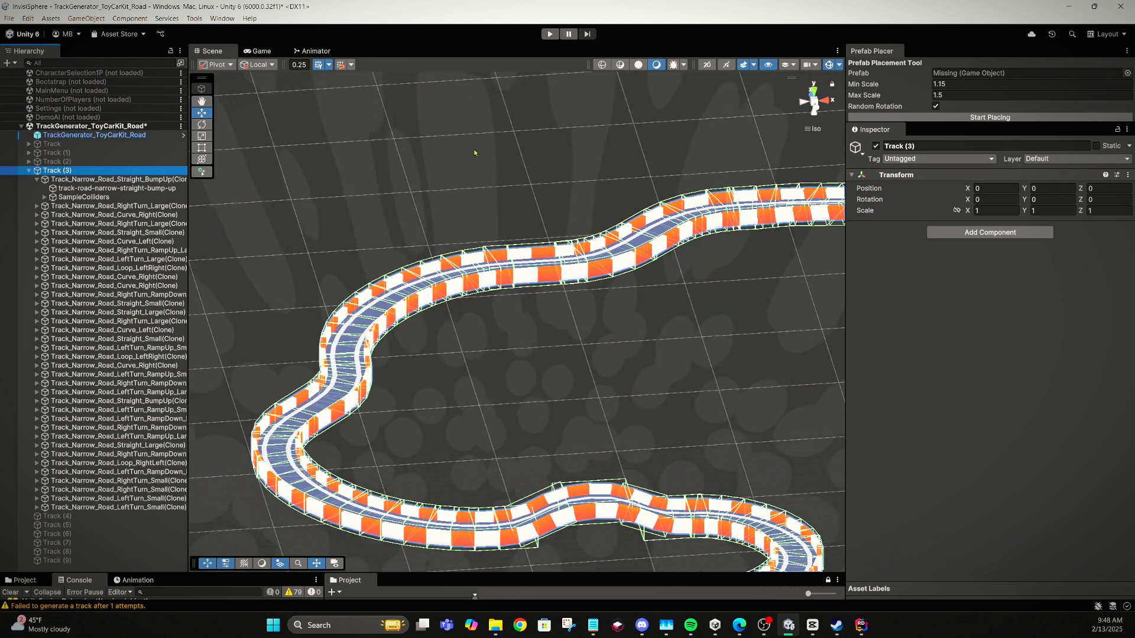
pyautogui.click(30, 170)
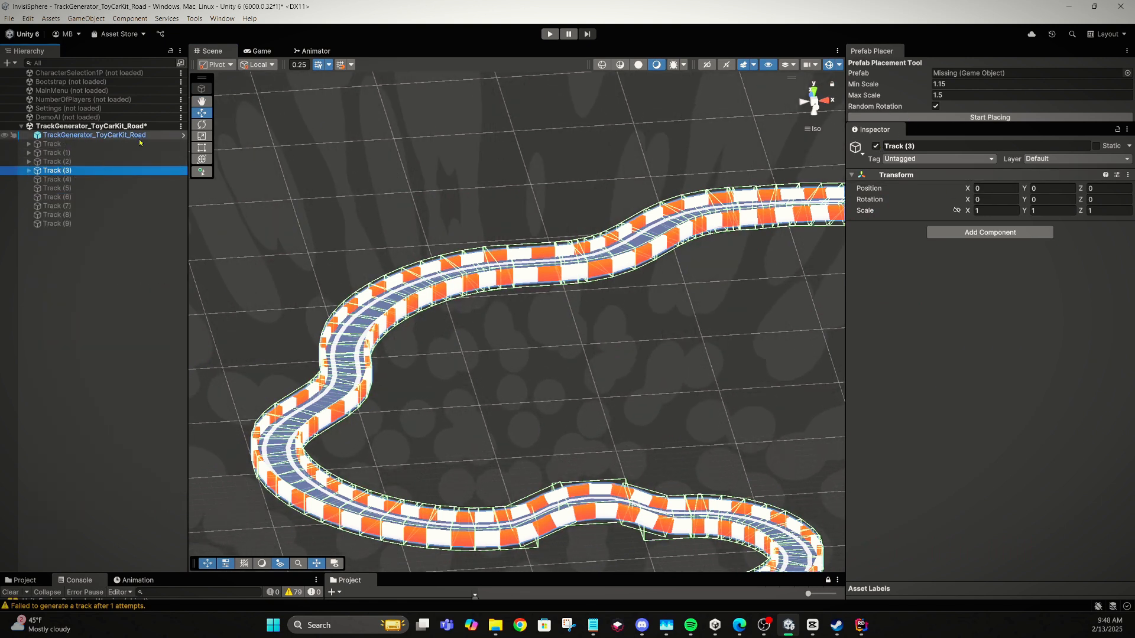
pyautogui.click(94, 134)
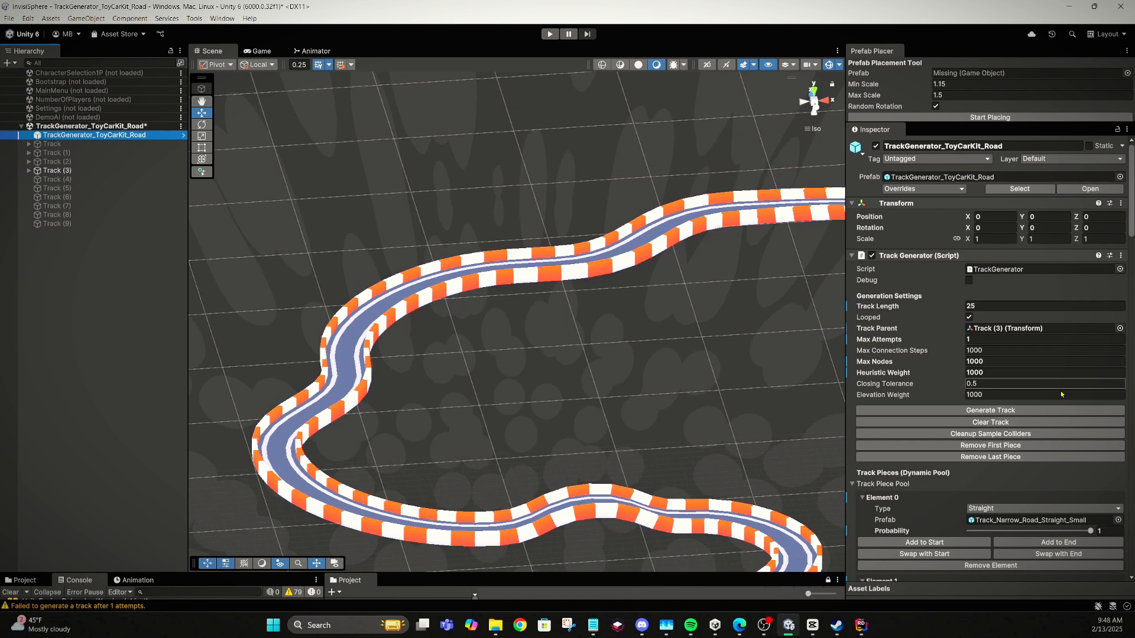
pyautogui.click(999, 434)
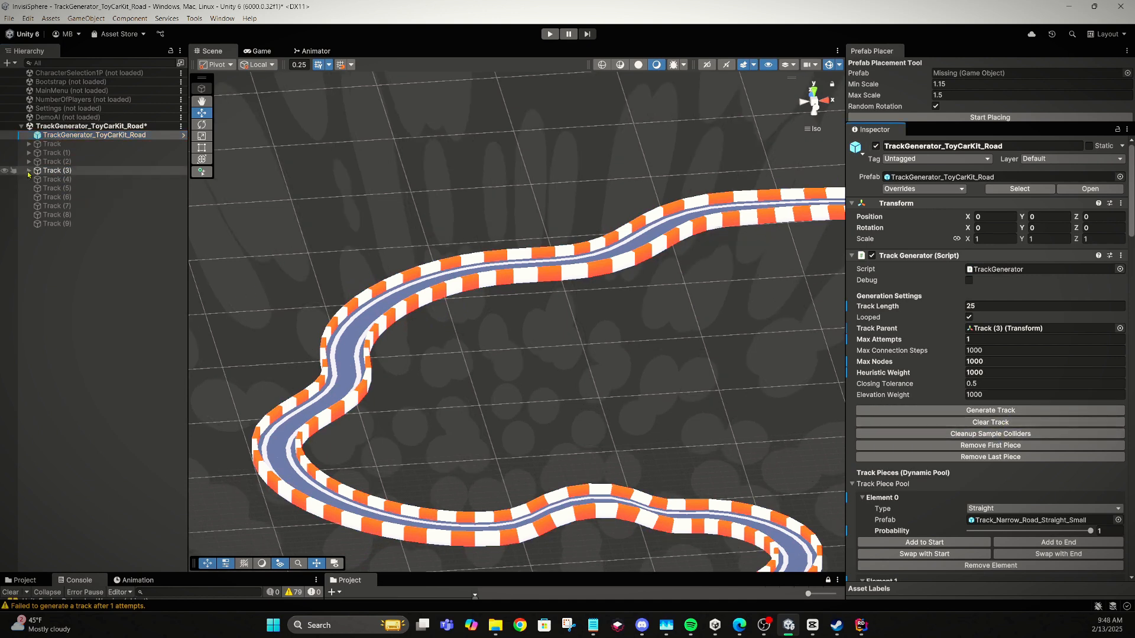
# - Deactivate the finished Track (3) object and activate the empty Track (4) object
pyautogui.click(76, 171)
pyautogui.click(876, 146)
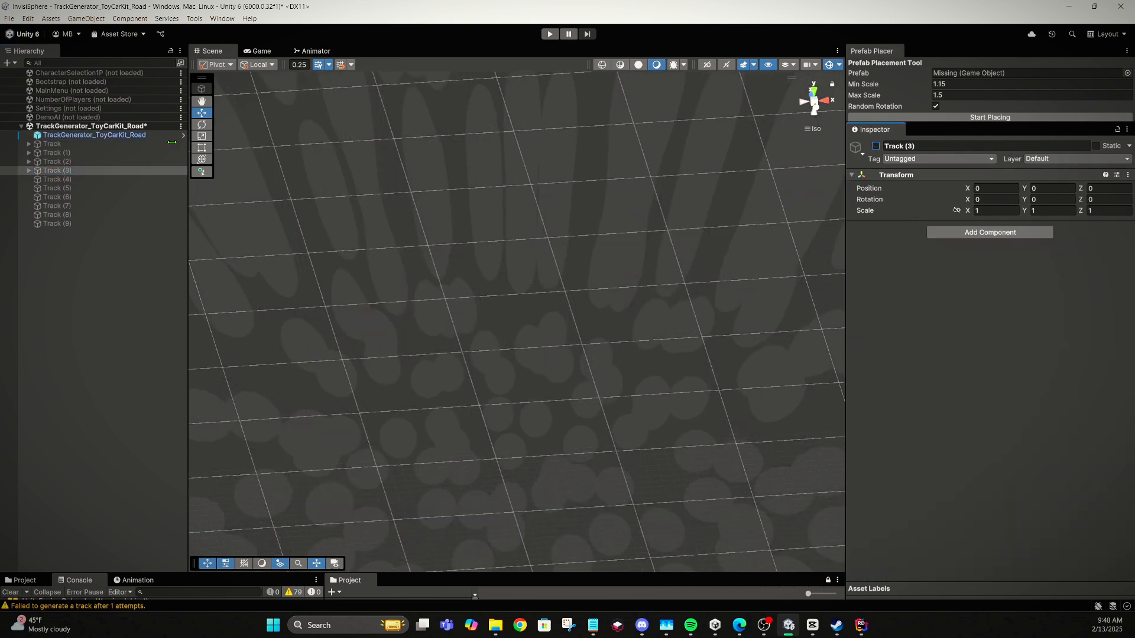
pyautogui.click(71, 179)
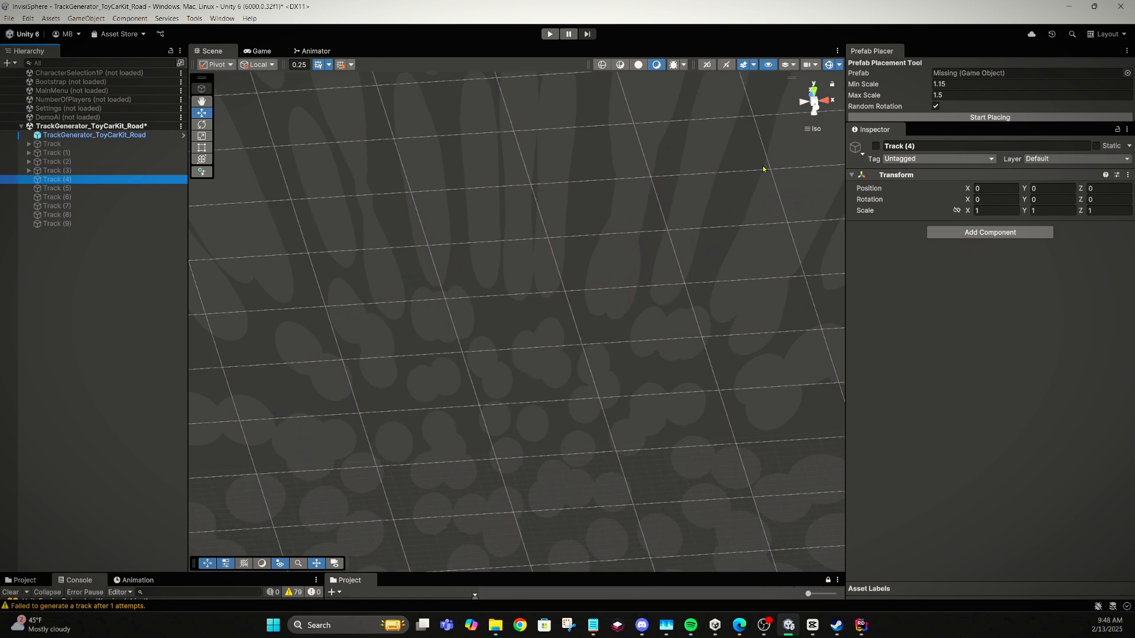
pyautogui.click(875, 146)
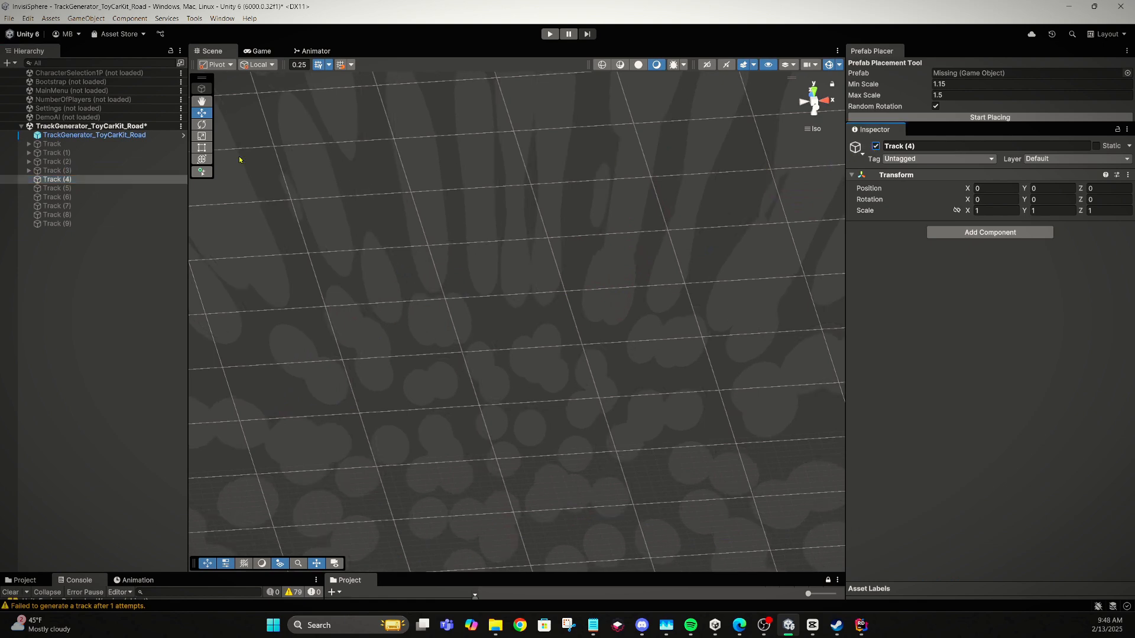
# - Assign Track (4) as the Track Parent of TrackGenerator_ToyCarKit_Road
pyautogui.click(108, 136)
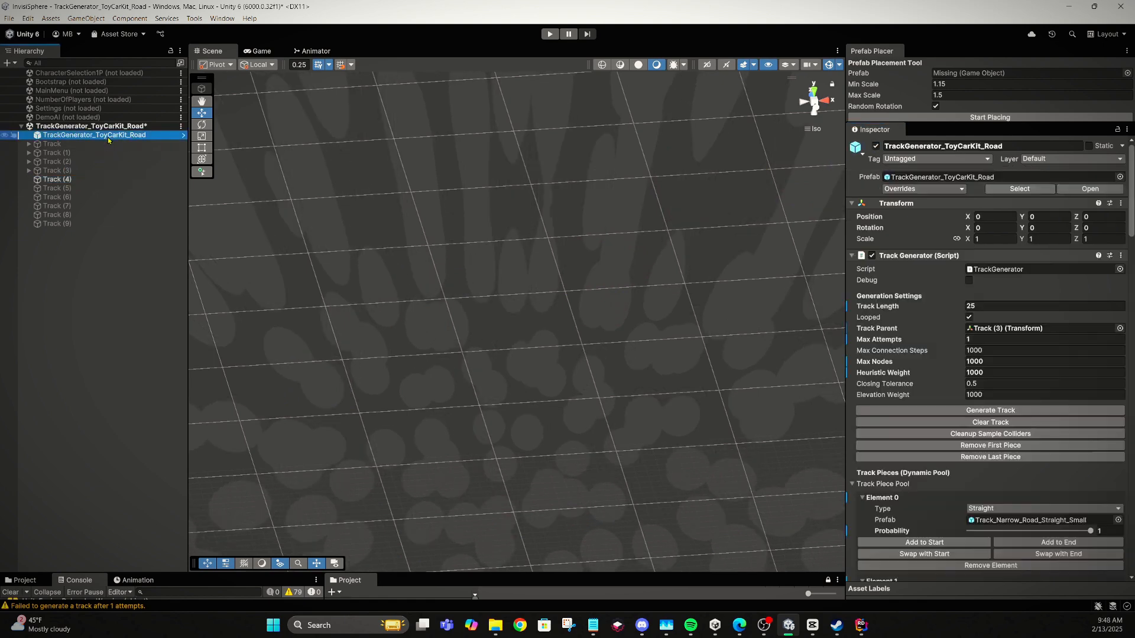
pyautogui.click(1118, 329)
pyautogui.doubleClick(1048, 432)
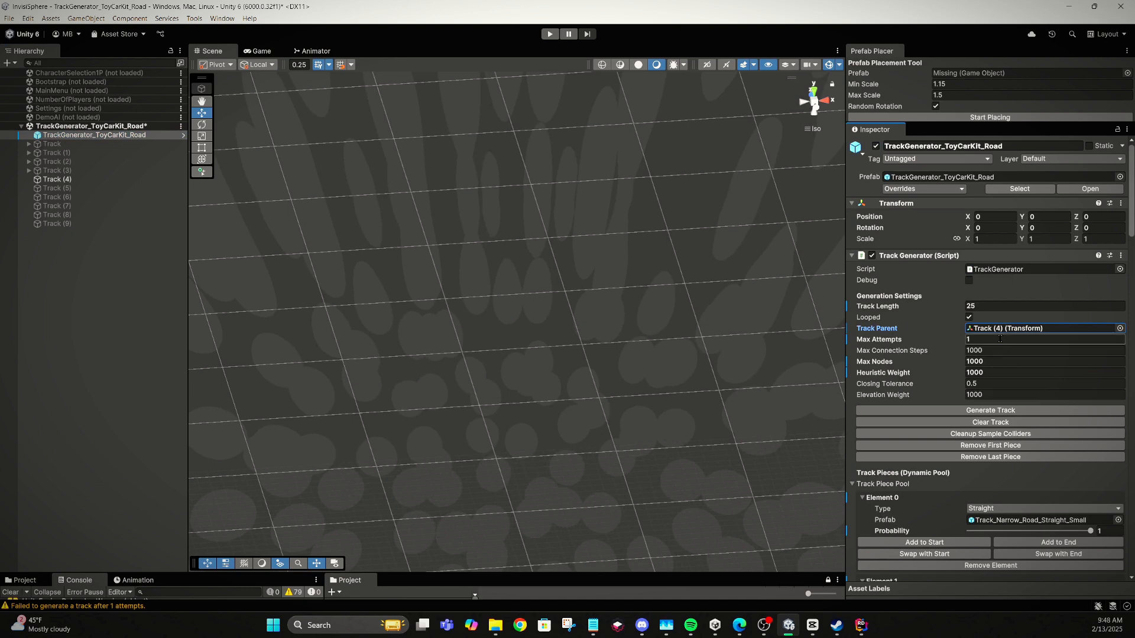
# - Set the Track Length to 50 and generate a new track under Track (4)
pyautogui.write('50')
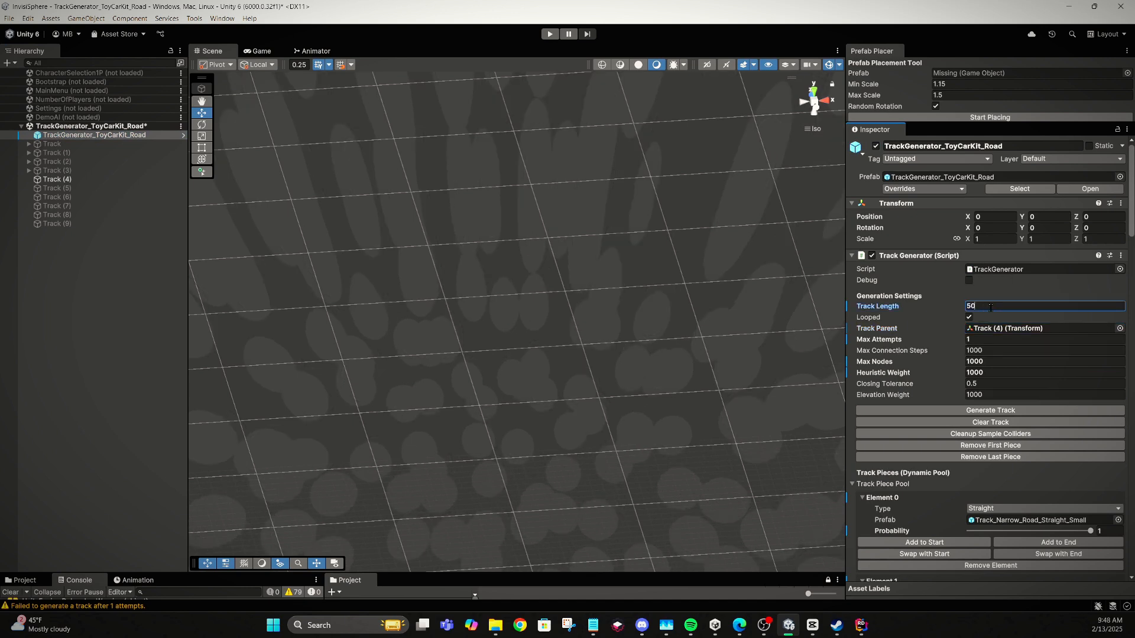
pyautogui.click(955, 410)
pyautogui.moveTo(625, 372); pyautogui.dragTo(534, 359, button='middle')
pyautogui.scroll(-10, 555, 354)
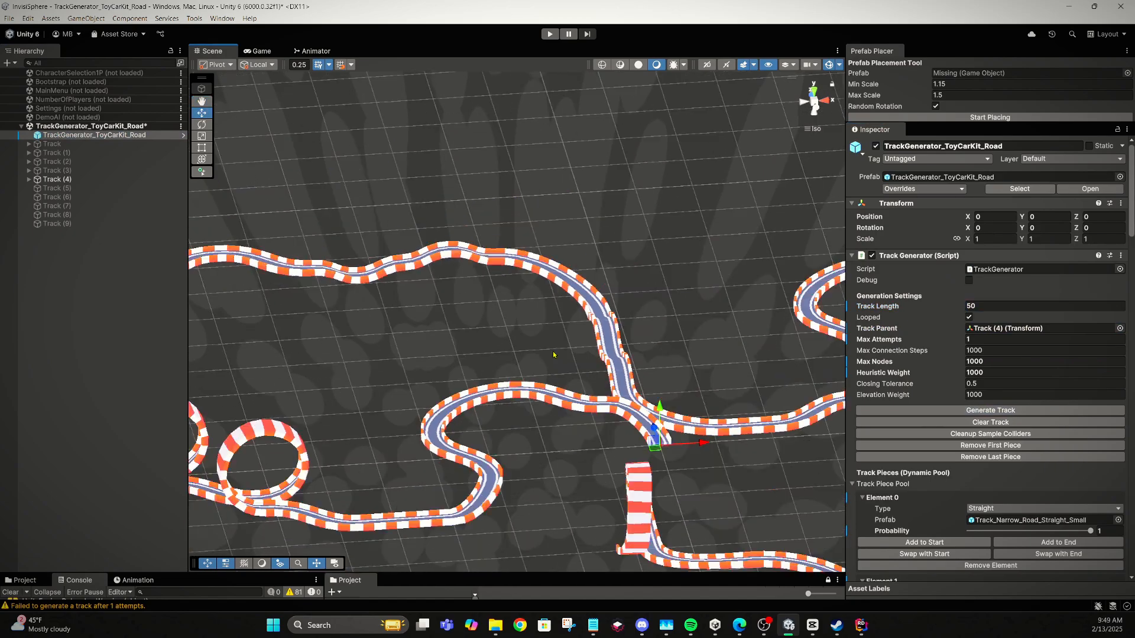
# - Try Track_Narrow_Road_RightTurn_RampUp_Small at the end of Track (4) and remove that piece again
pyautogui.moveTo(604, 349); pyautogui.dragTo(337, 348, button='right')
pyautogui.moveTo(722, 440); pyautogui.dragTo(967, 475, button='right')
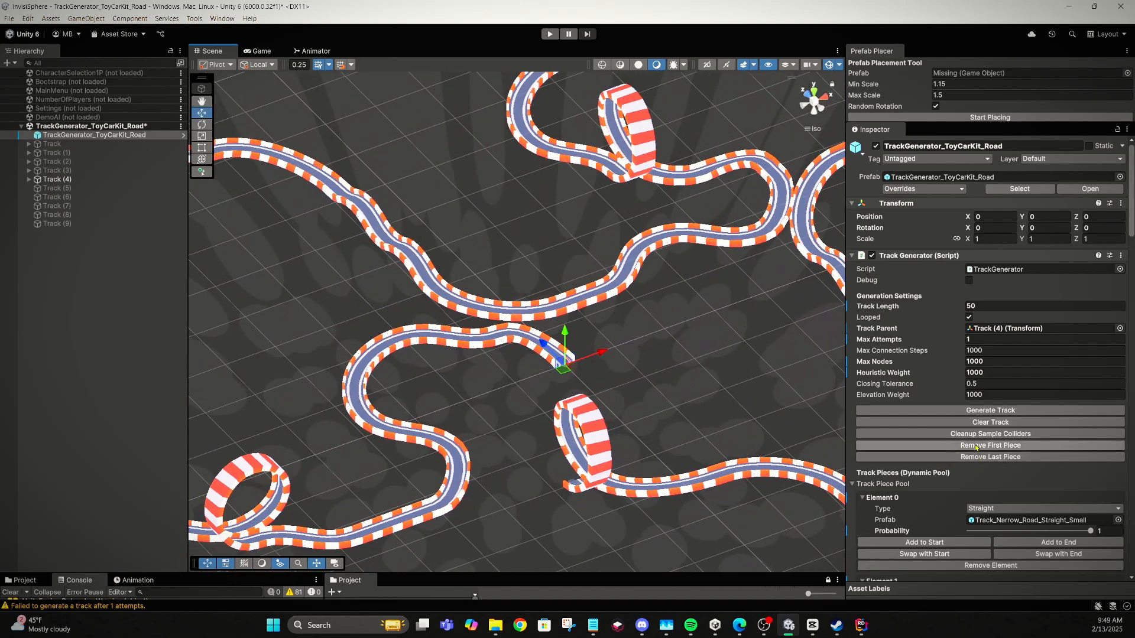
pyautogui.scroll(-12, 989, 460)
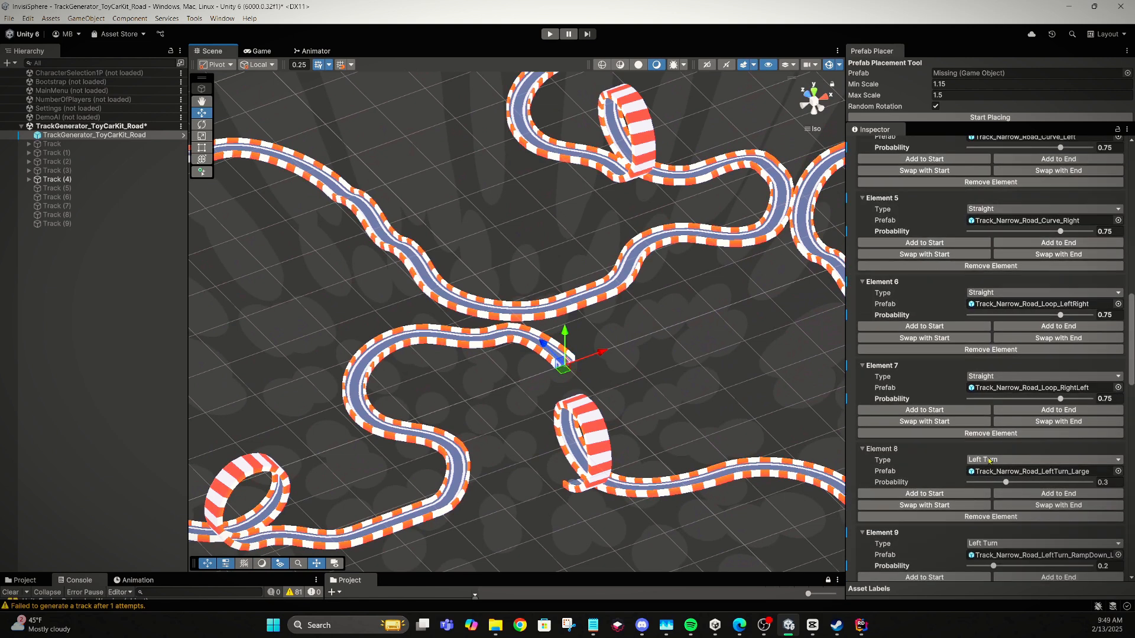
pyautogui.scroll(-8, 988, 460)
pyautogui.scroll(-3, 992, 443)
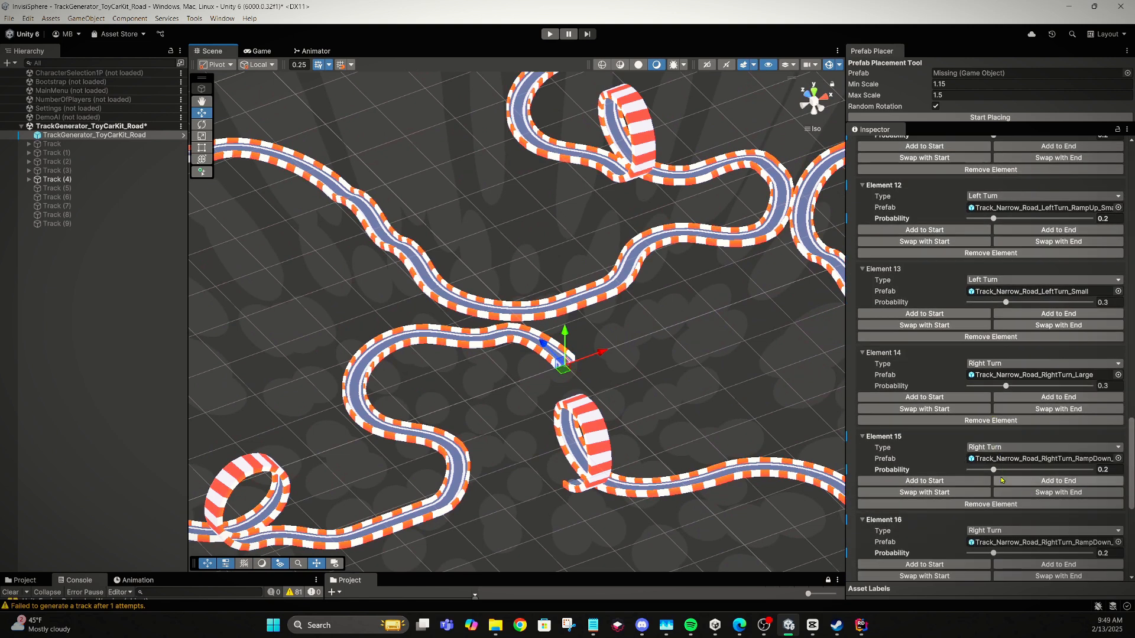
pyautogui.scroll(-4, 1001, 480)
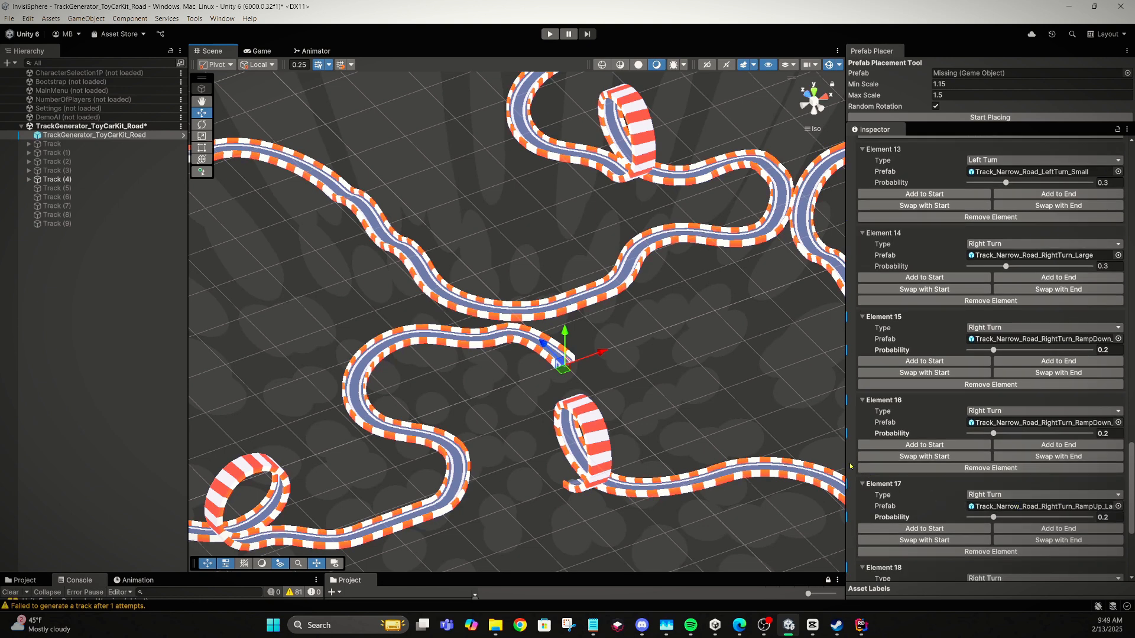
pyautogui.moveTo(846, 465); pyautogui.dragTo(807, 462)
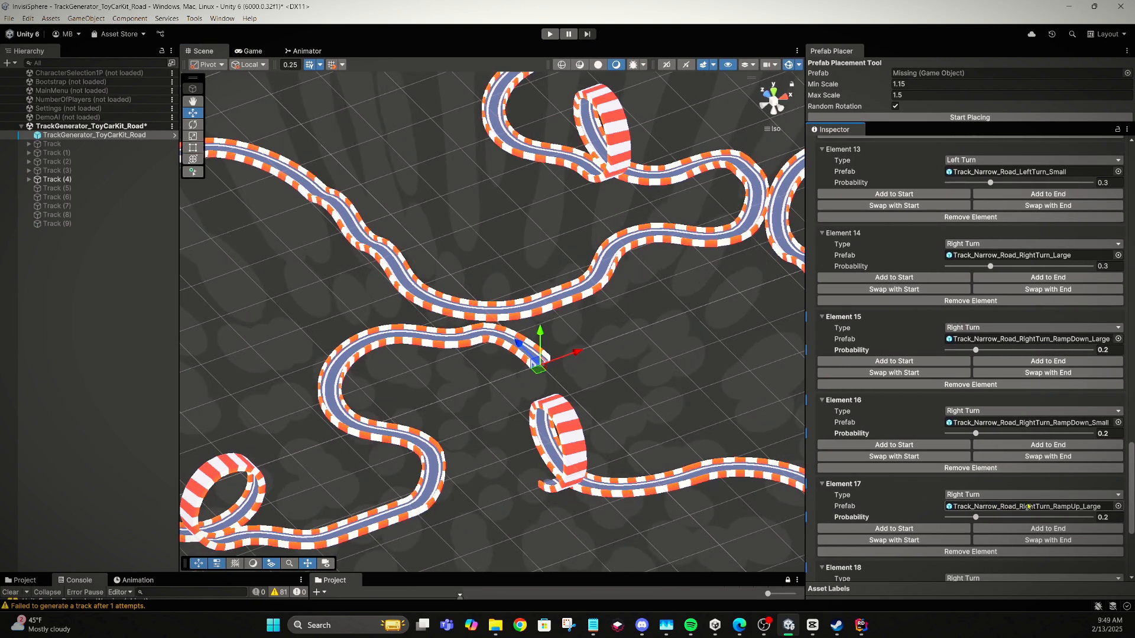
pyautogui.scroll(-2, 1022, 506)
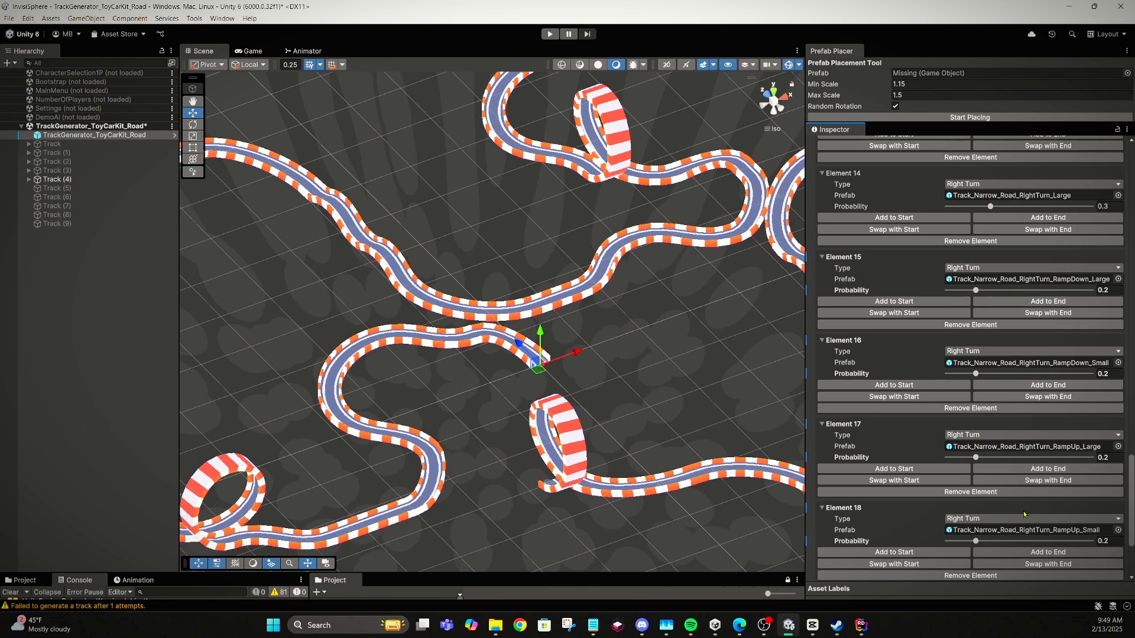
pyautogui.click(1006, 554)
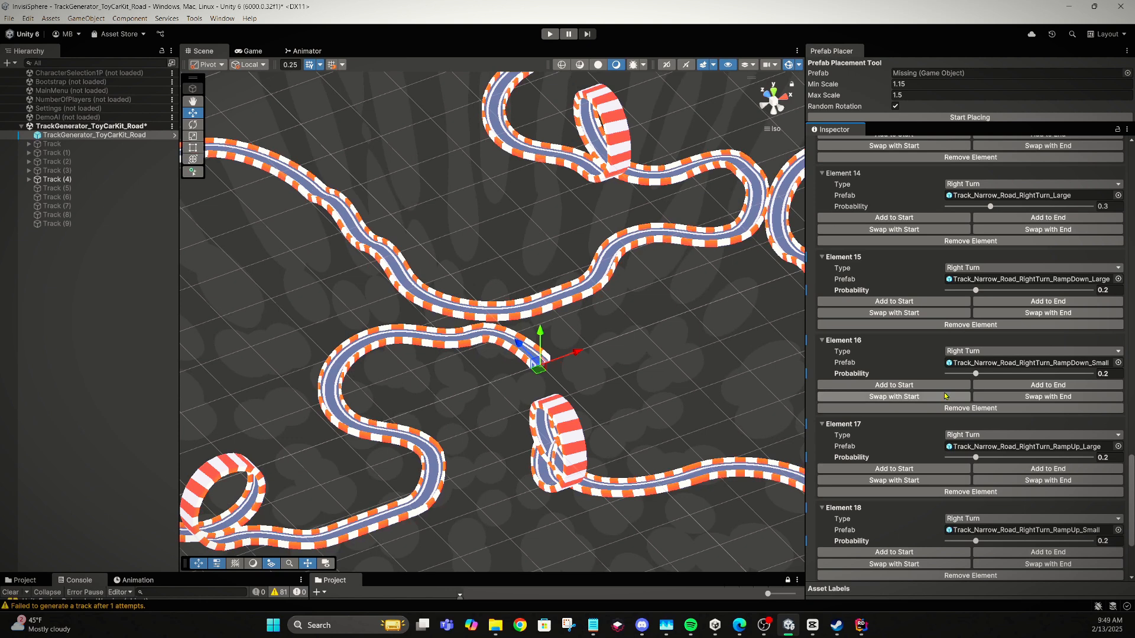
pyautogui.scroll(20, 946, 396)
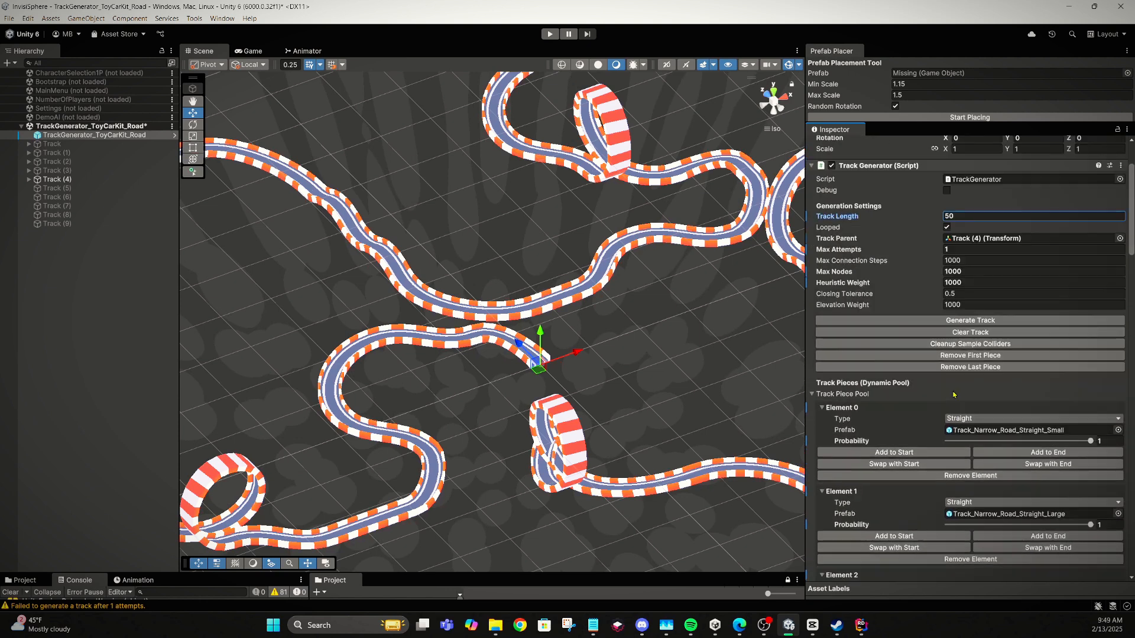
# - Add the Track_Narrow_Road_RightTurn_RampUp_Large piece from Element 17 to the end of Track (4)
pyautogui.scroll(-20, 969, 413)
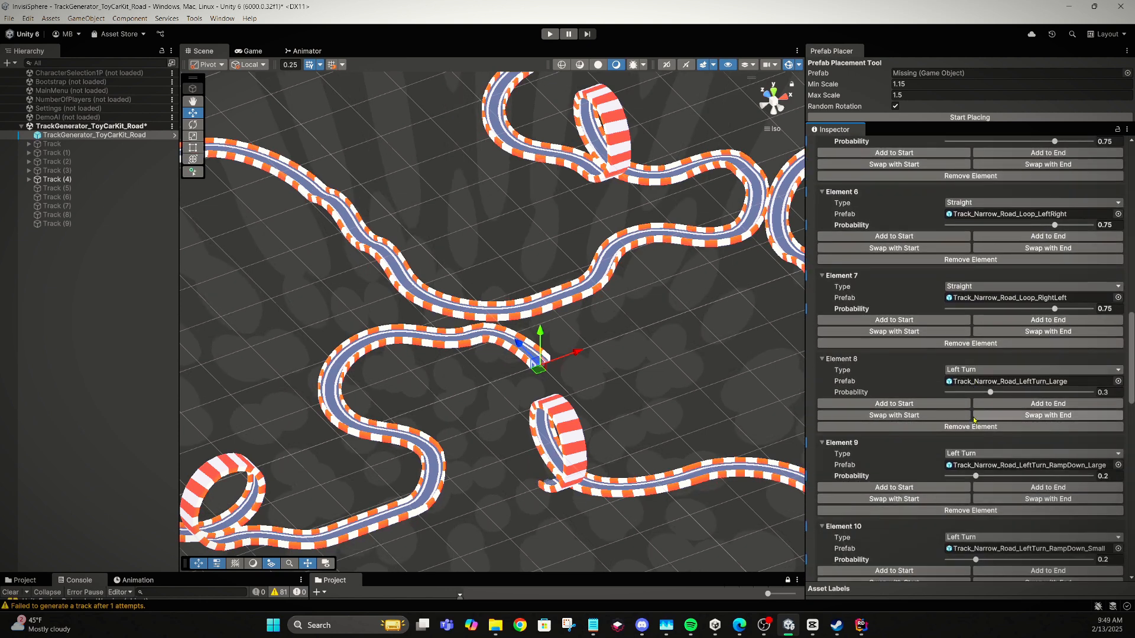
pyautogui.scroll(-10, 972, 417)
pyautogui.scroll(-15, 974, 421)
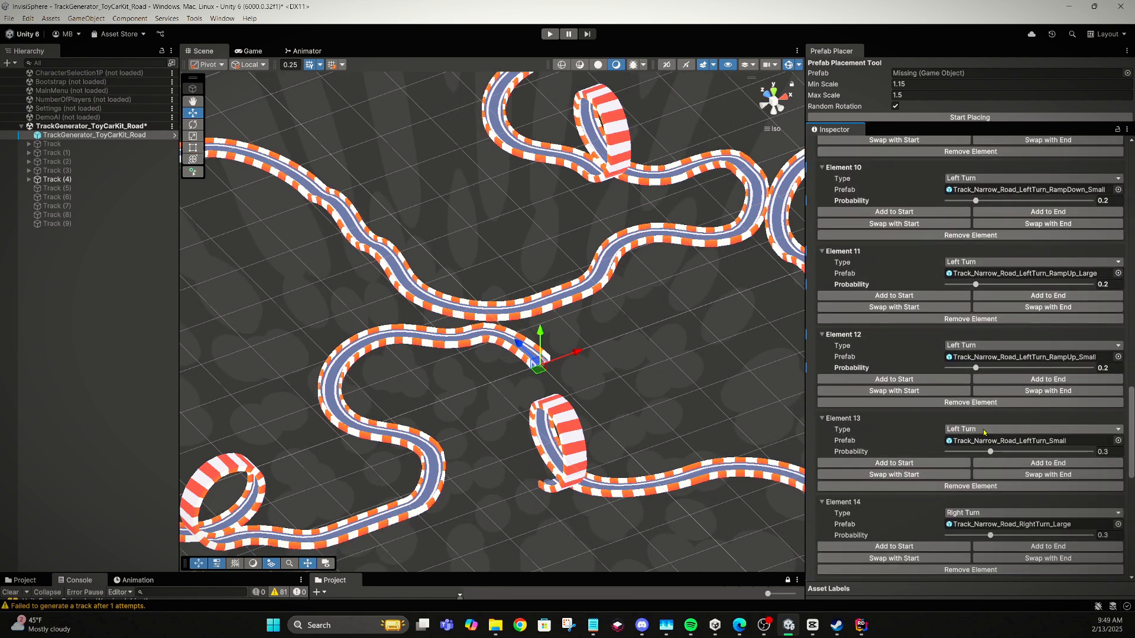
pyautogui.scroll(-1, 983, 427)
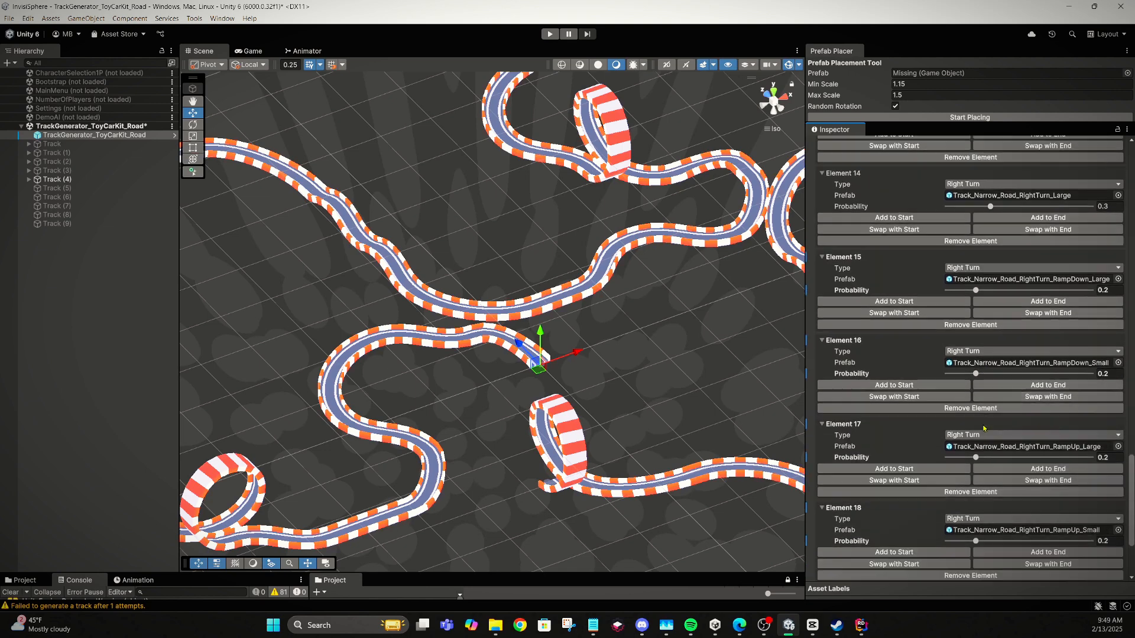
pyautogui.click(1004, 471)
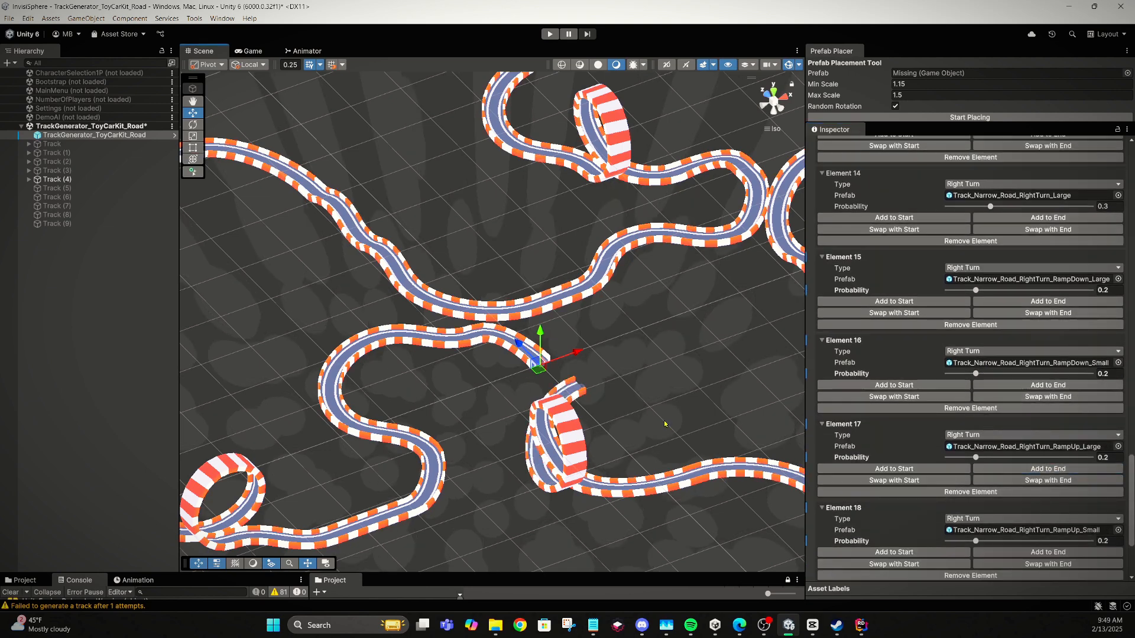
# - Examine the gap and height difference between the two open ends of Track (4) from above and from the side
pyautogui.moveTo(663, 424); pyautogui.dragTo(612, 438, button='right')
pyautogui.scroll(5, 644, 429)
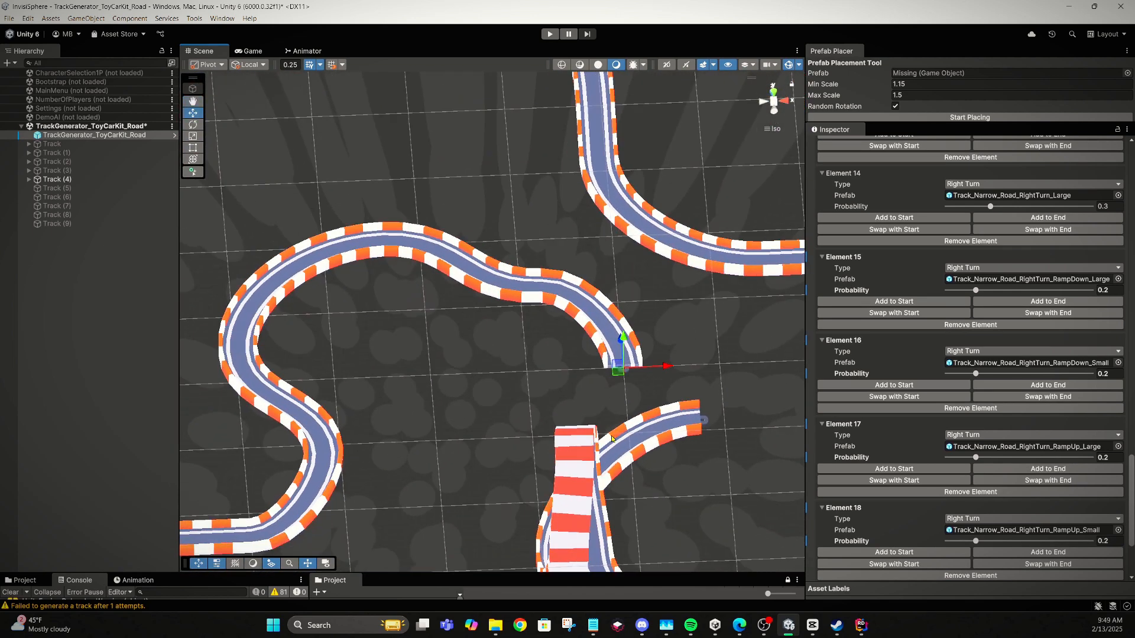
pyautogui.scroll(8, 934, 429)
pyautogui.scroll(2, 939, 422)
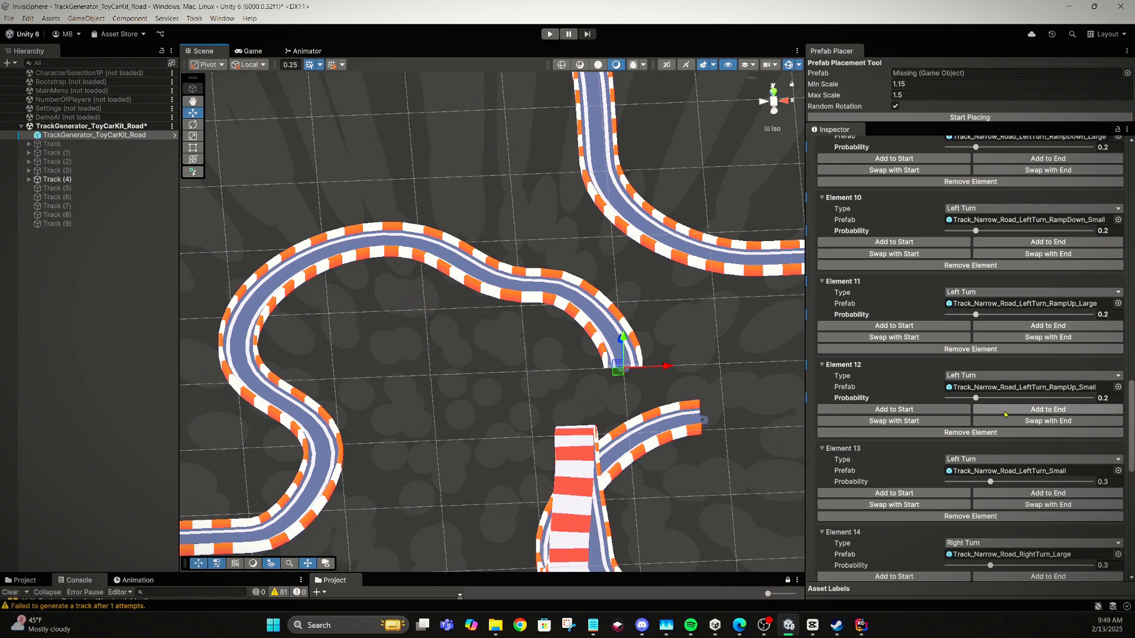
pyautogui.moveTo(741, 385); pyautogui.dragTo(567, 357, button='right')
pyautogui.click(789, 106)
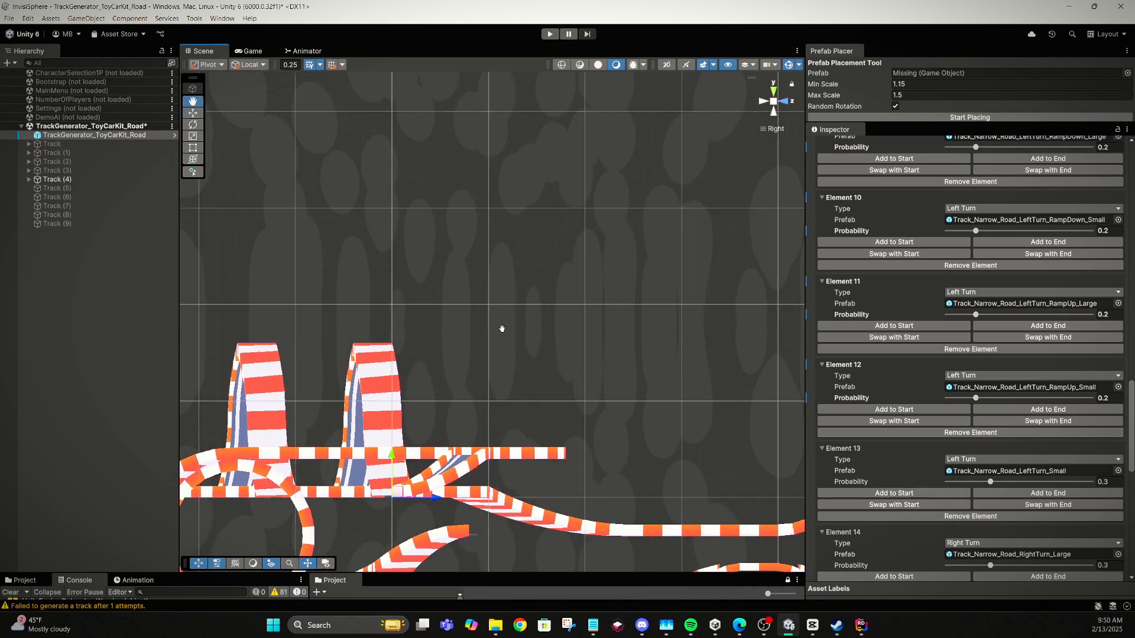
pyautogui.moveTo(502, 328); pyautogui.dragTo(554, 332, button='right')
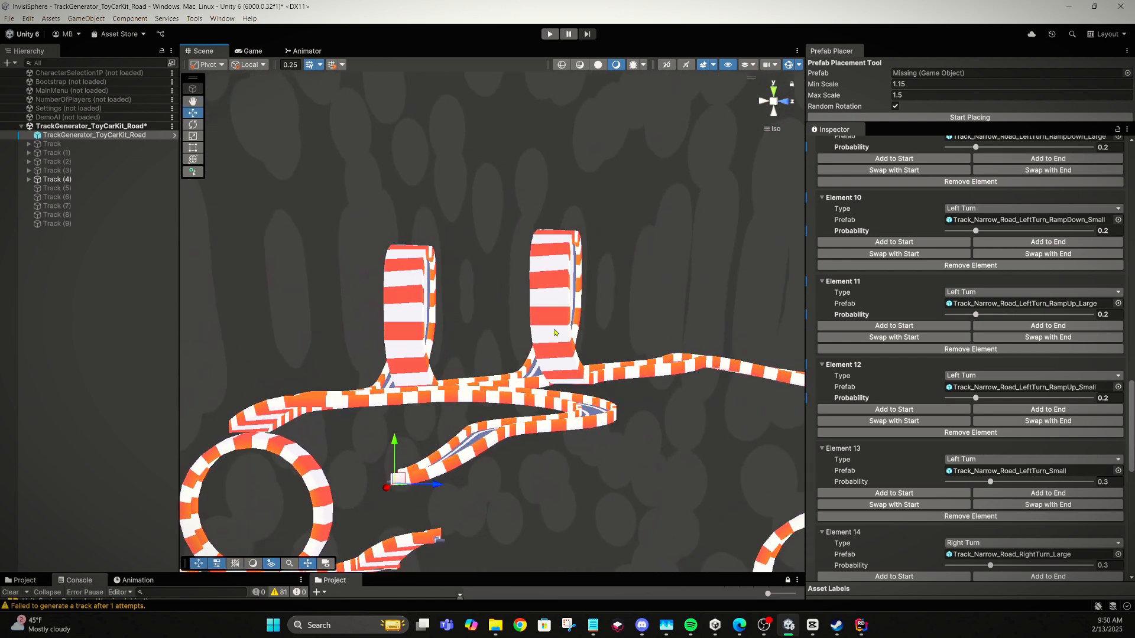
pyautogui.click(764, 105)
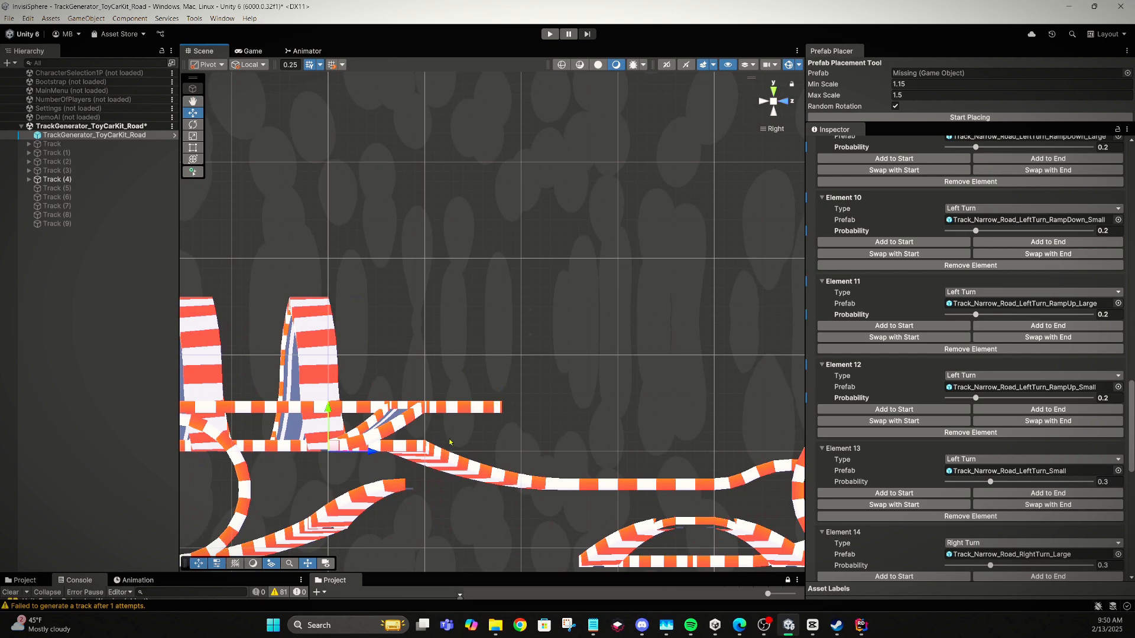
pyautogui.moveTo(442, 442); pyautogui.dragTo(559, 512, button='right')
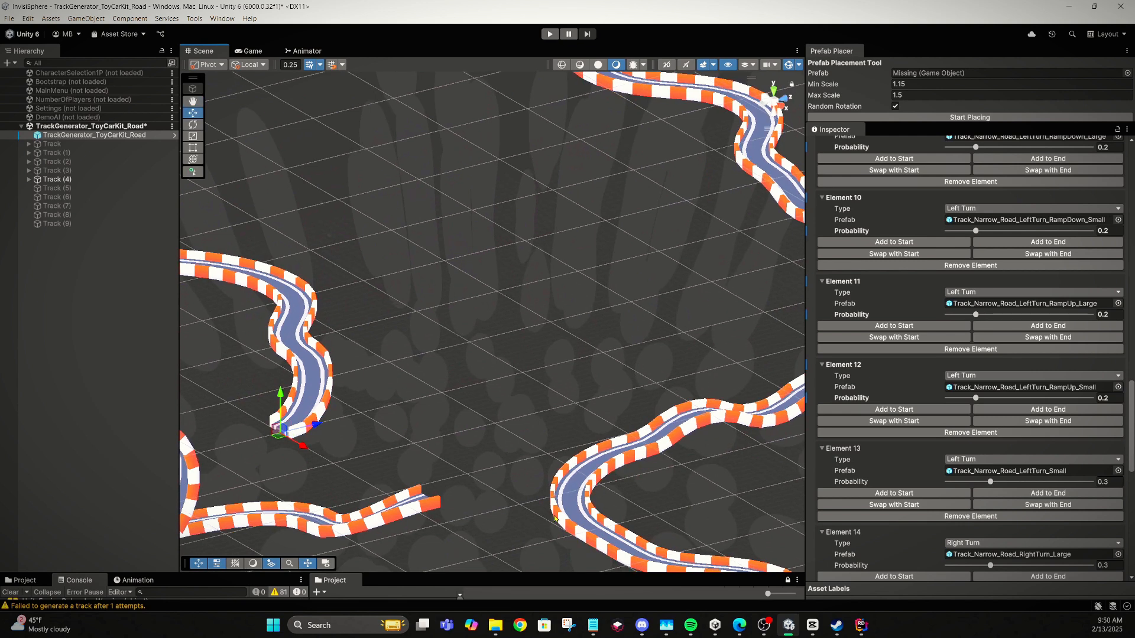
# - Remove the first piece of Track (4) to make room for closing the loop
pyautogui.scroll(15, 918, 413)
pyautogui.scroll(10, 919, 413)
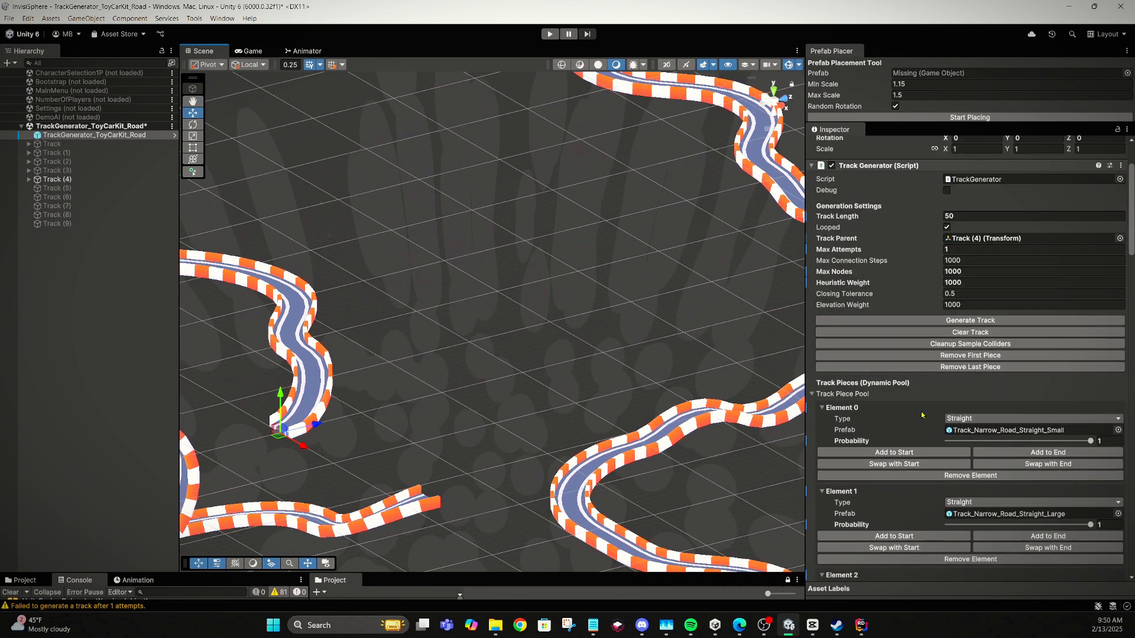
pyautogui.click(932, 446)
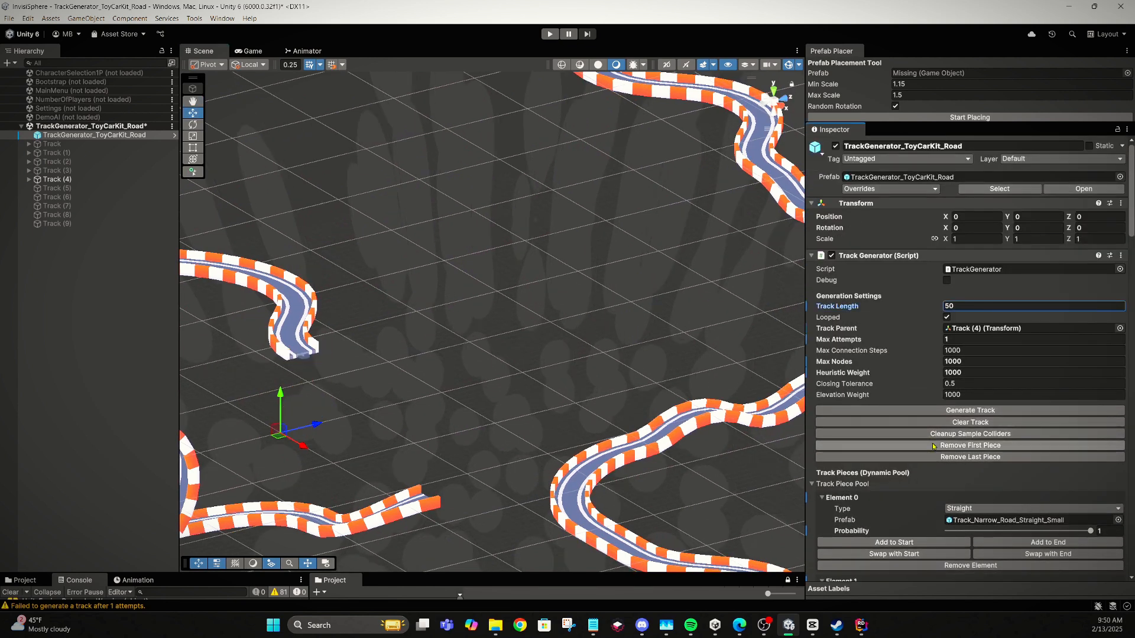
# - Add the Track_Narrow_Road_LeftTurn_RampUp_Small piece from Element 12 to the end of Track (4)
pyautogui.moveTo(537, 400); pyautogui.dragTo(399, 424, button='right')
pyautogui.scroll(-13, 908, 432)
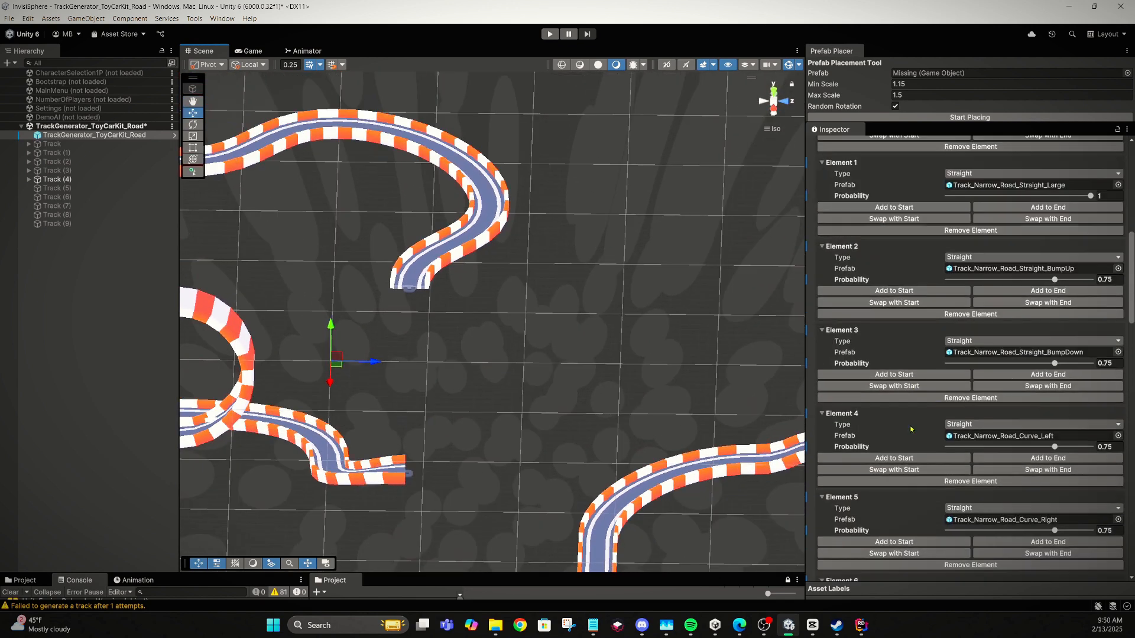
pyautogui.scroll(-4, 910, 417)
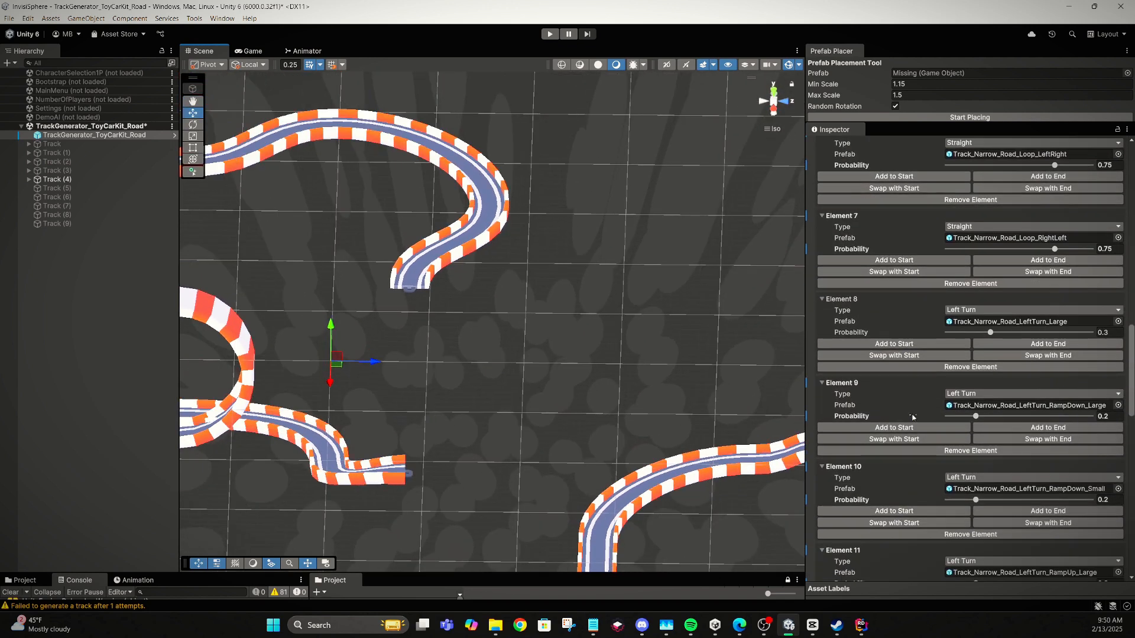
pyautogui.scroll(-4, 1016, 493)
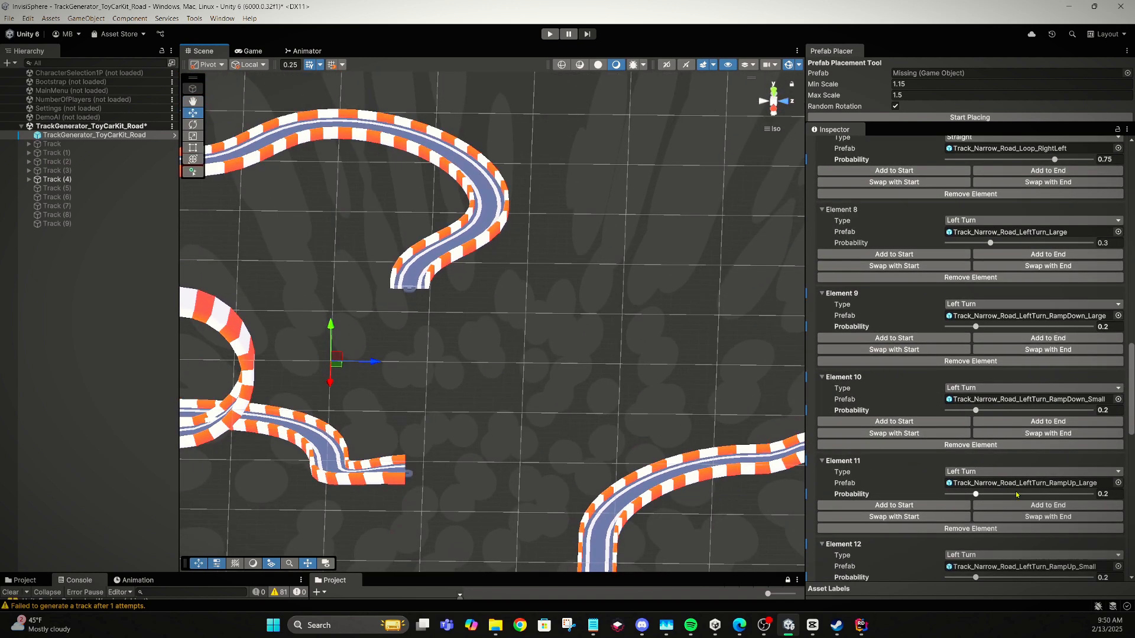
pyautogui.scroll(-3, 1002, 498)
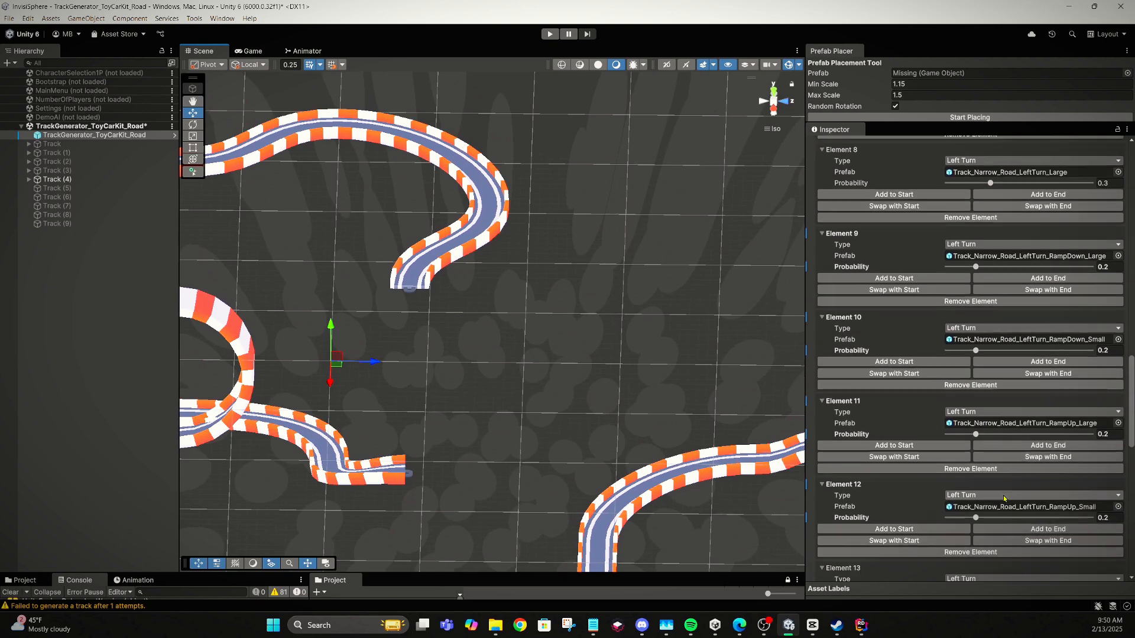
pyautogui.click(1007, 532)
# - Add the Track_Narrow_Road_RightTurn_RampUp_Small piece from Element 18 to the end of Track (4)
pyautogui.moveTo(552, 445); pyautogui.dragTo(600, 390, button='right')
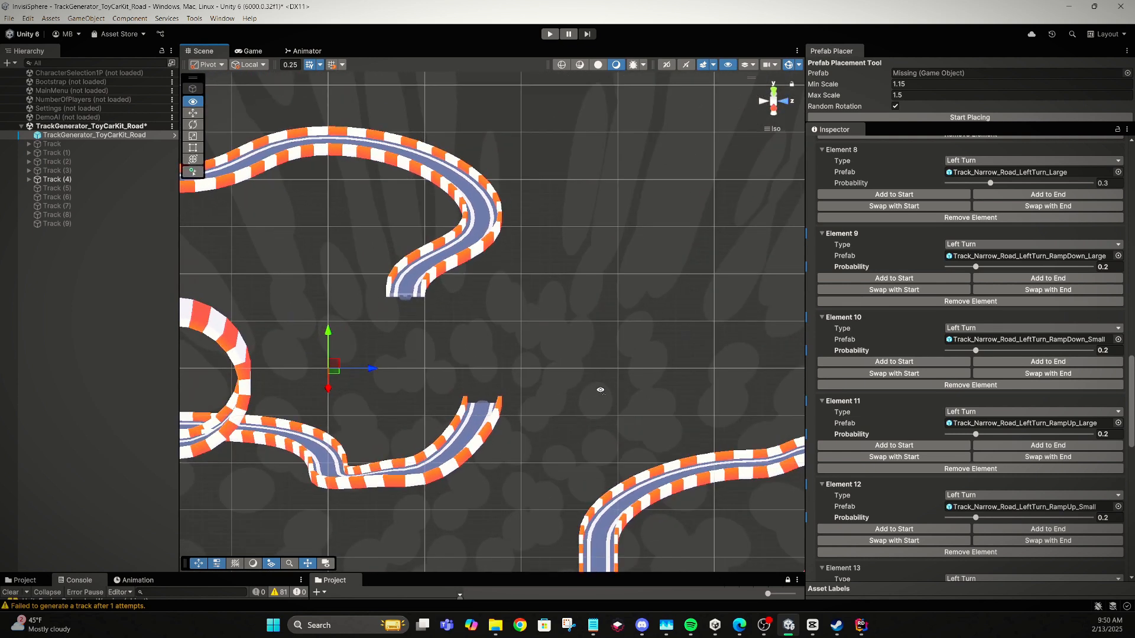
pyautogui.scroll(-6, 937, 412)
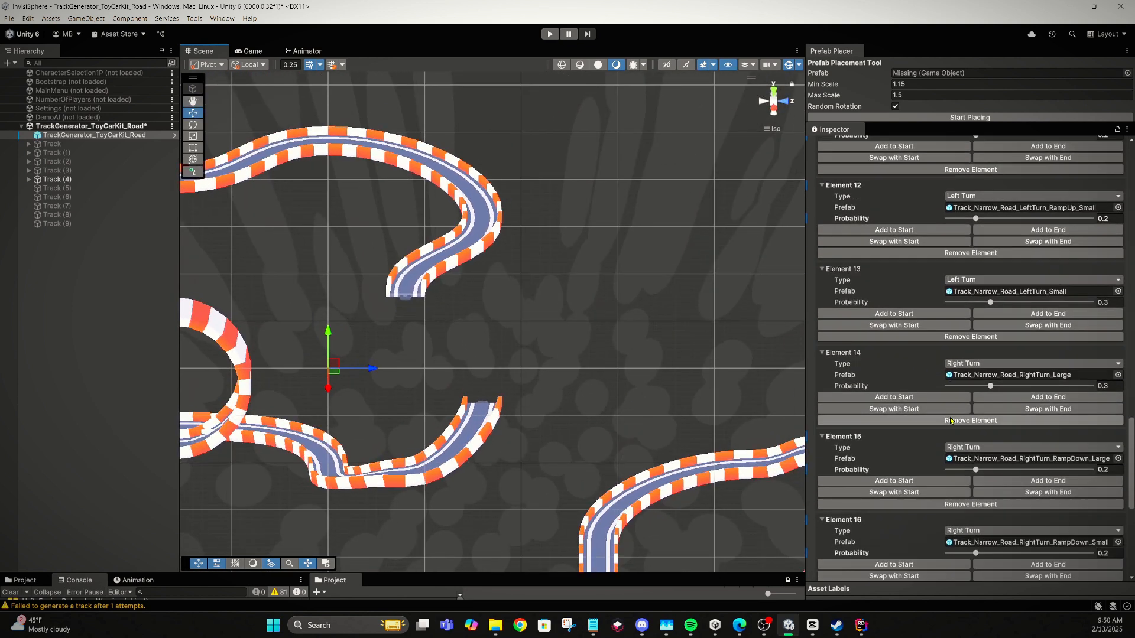
pyautogui.scroll(-1, 950, 420)
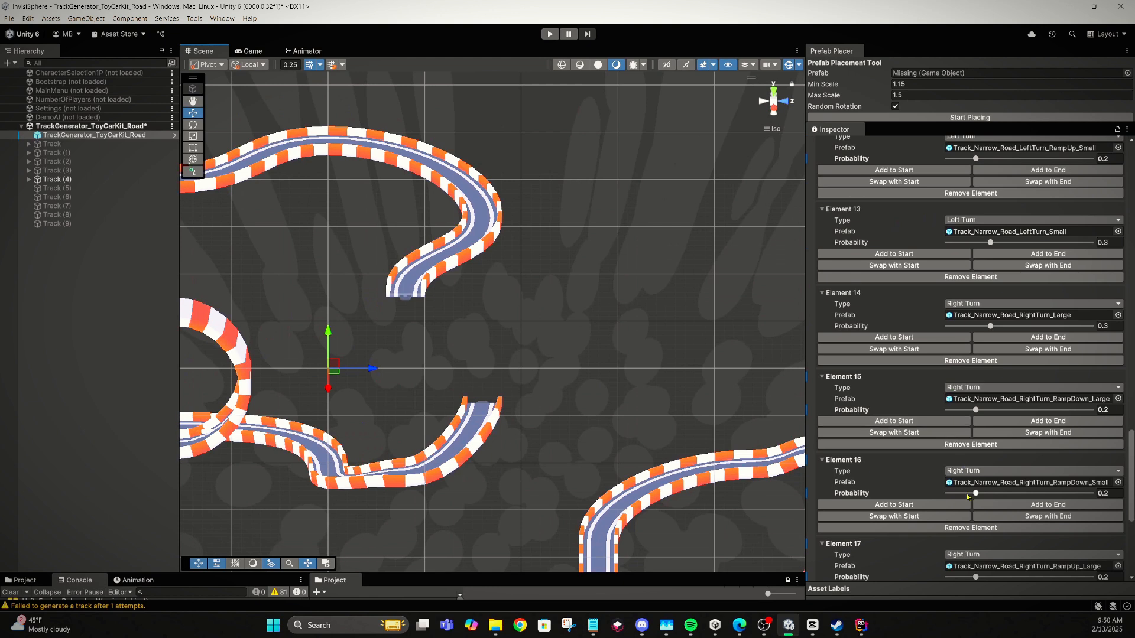
pyautogui.scroll(-3, 968, 497)
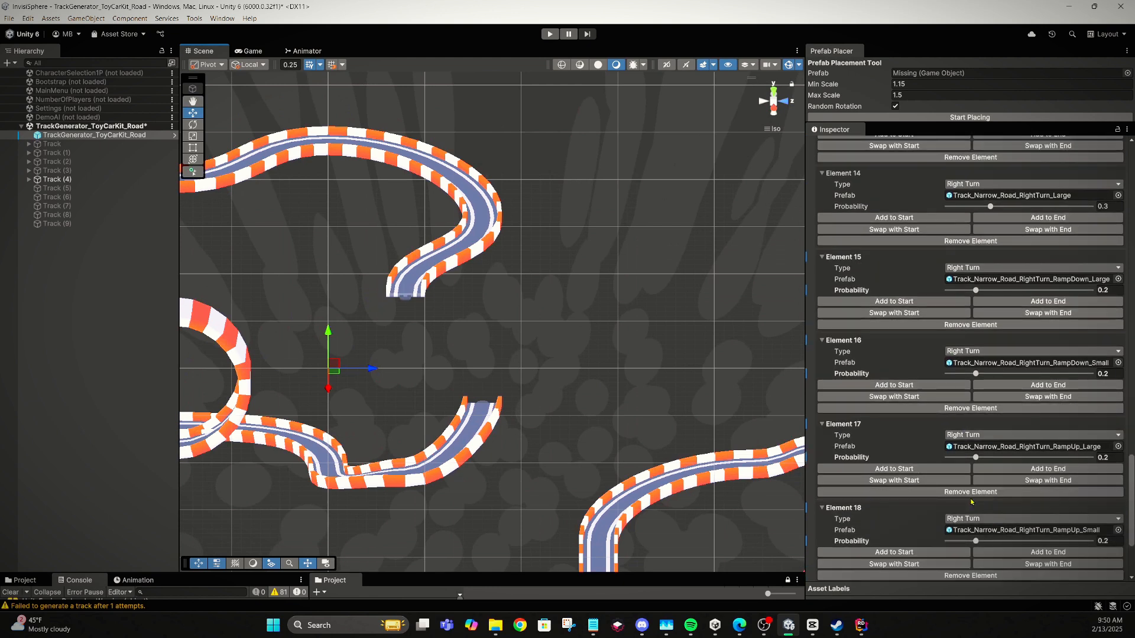
pyautogui.click(1012, 556)
# - Check the remaining gap between the open ends and remove one more piece from the start of Track (4)
pyautogui.keyDown('alt'); pyautogui.moveTo(717, 343); pyautogui.dragTo(547, 327); pyautogui.keyUp('alt')
pyautogui.moveTo(547, 326); pyautogui.dragTo(507, 340, button='middle')
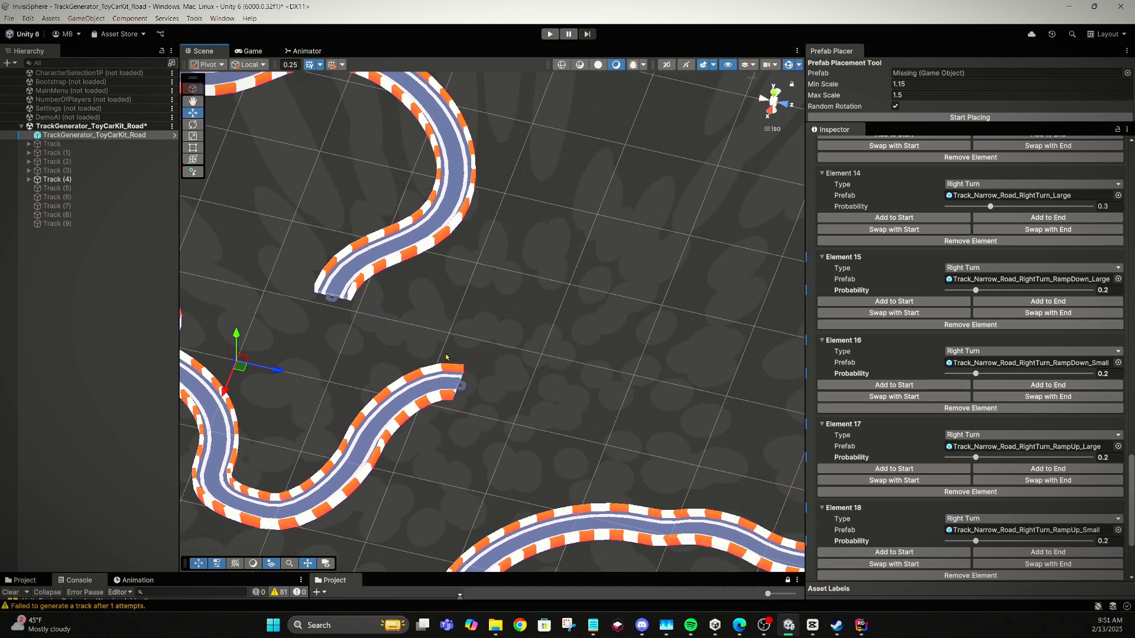
pyautogui.keyDown('alt'); pyautogui.moveTo(446, 357); pyautogui.dragTo(541, 337); pyautogui.keyUp('alt')
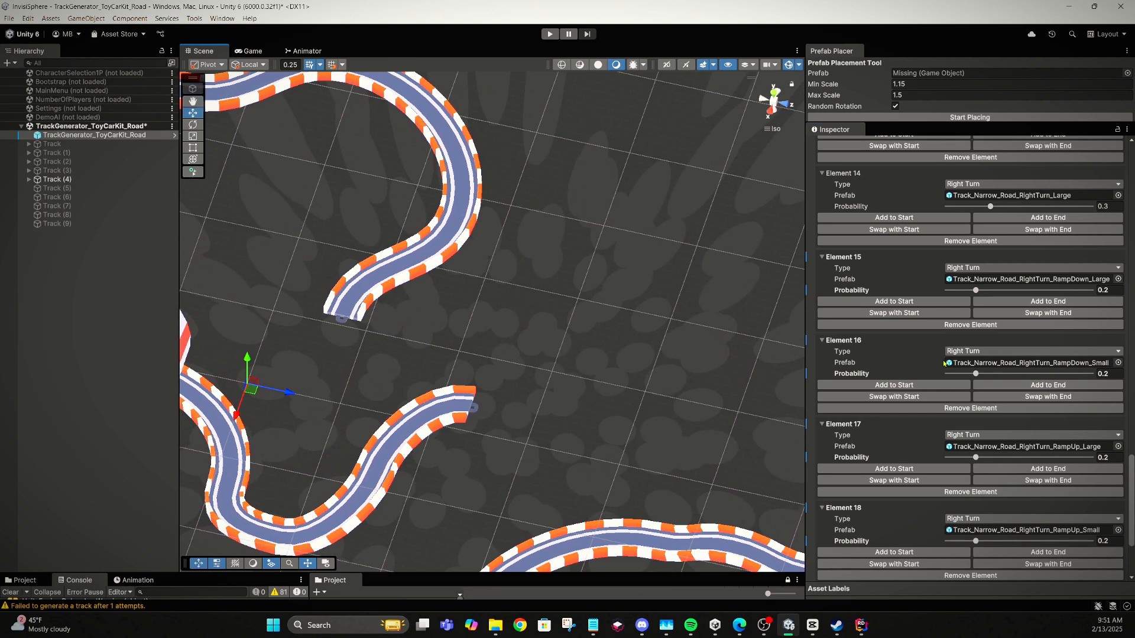
pyautogui.scroll(15, 944, 363)
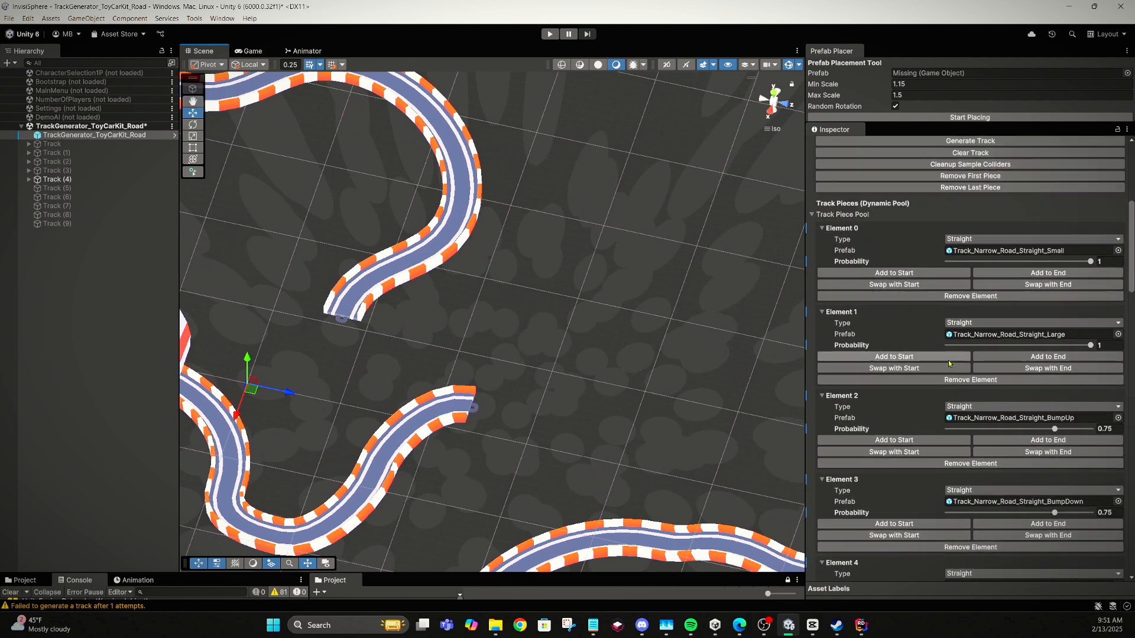
pyautogui.scroll(5, 948, 363)
pyautogui.click(954, 389)
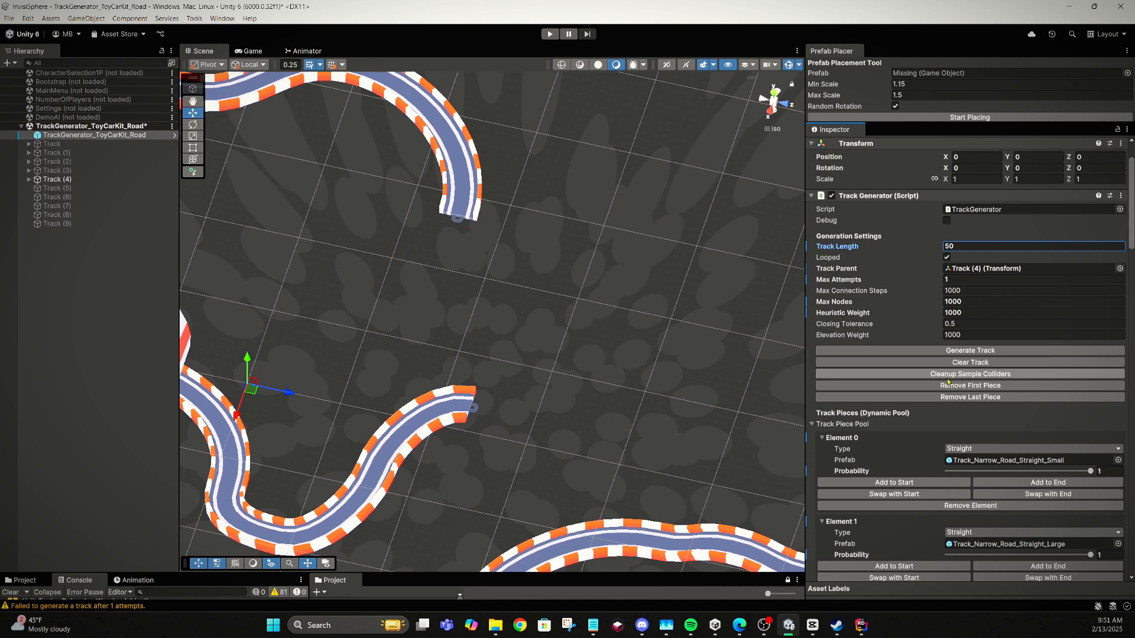
# - Add the Track_Narrow_Road_LeftTurn_Small piece from Element 13 to the end of Track (4)
pyautogui.click(846, 373)
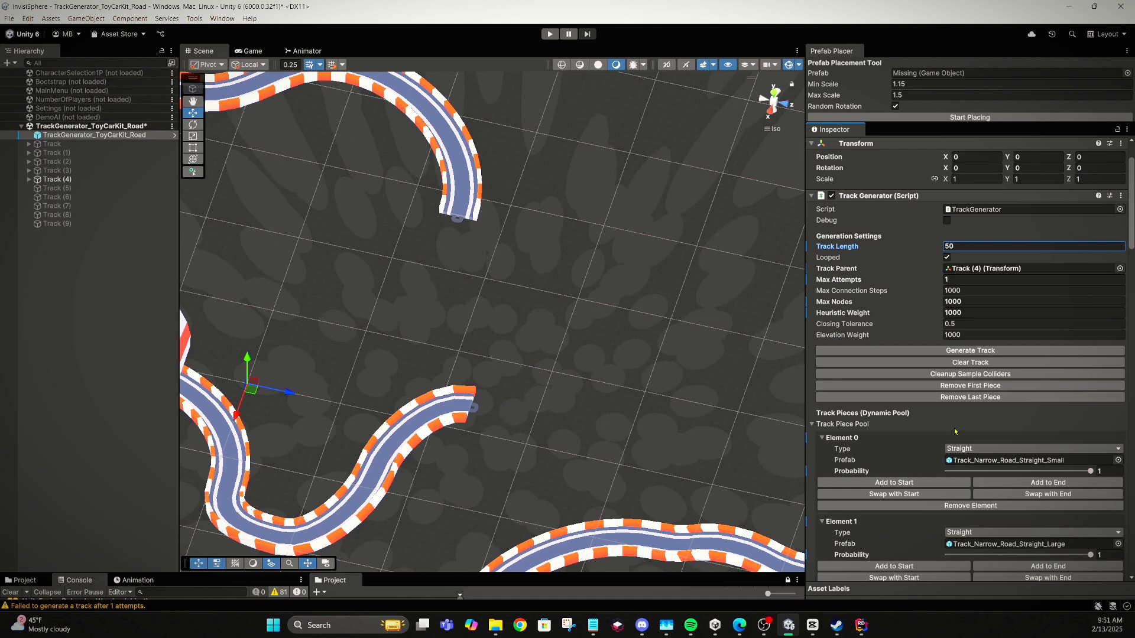
pyautogui.scroll(-15, 954, 431)
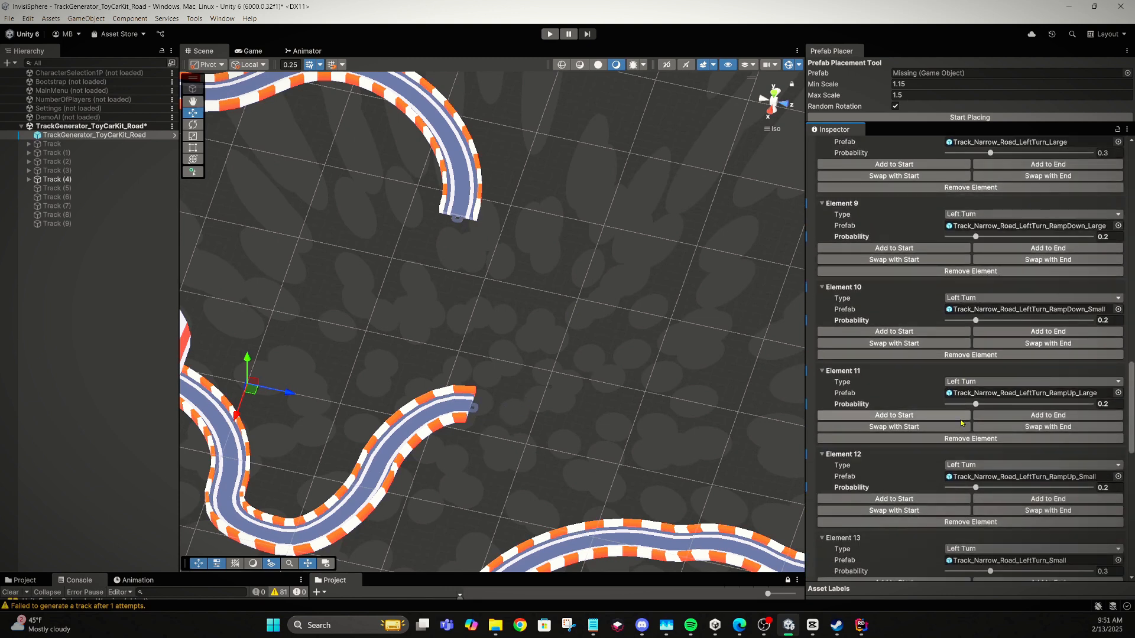
pyautogui.scroll(-10, 961, 423)
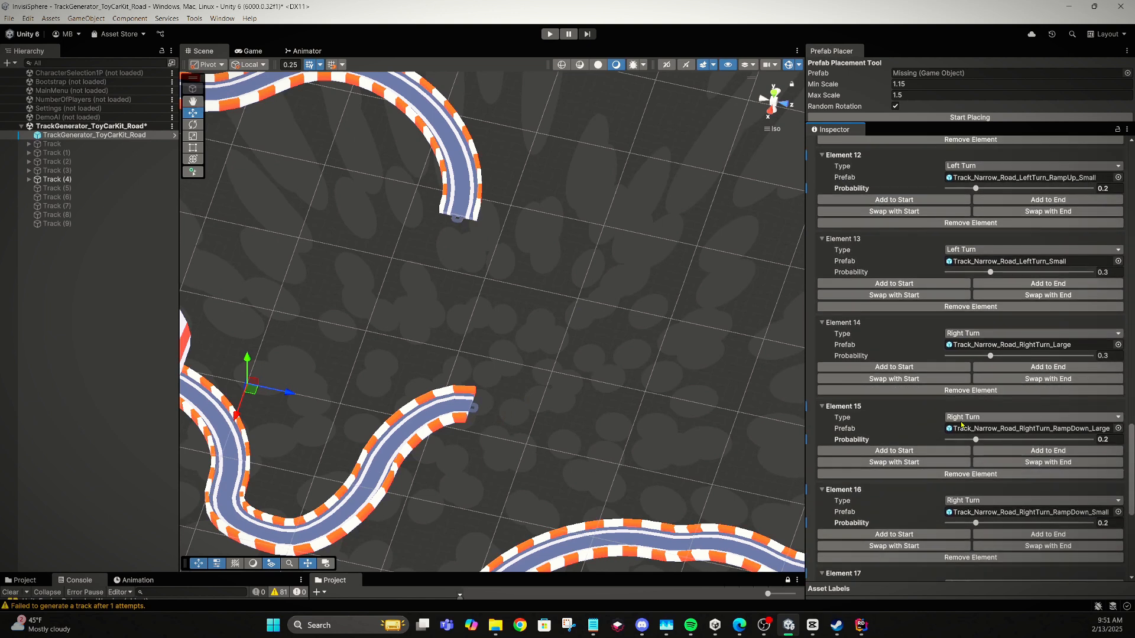
pyautogui.scroll(3, 981, 408)
pyautogui.click(1011, 375)
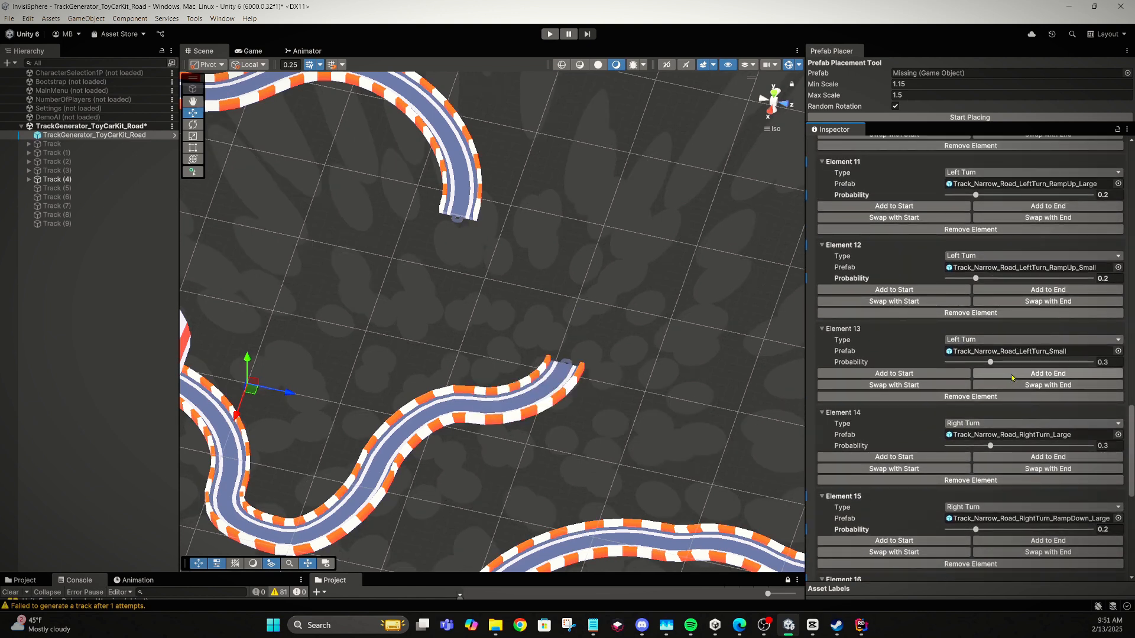
# - Close the Track (4) loop by adding Track_Narrow_Road_RightTurn_Small to its start and another Track_Narrow_Road_LeftTurn_Small to its end
pyautogui.scroll(-10, 1012, 376)
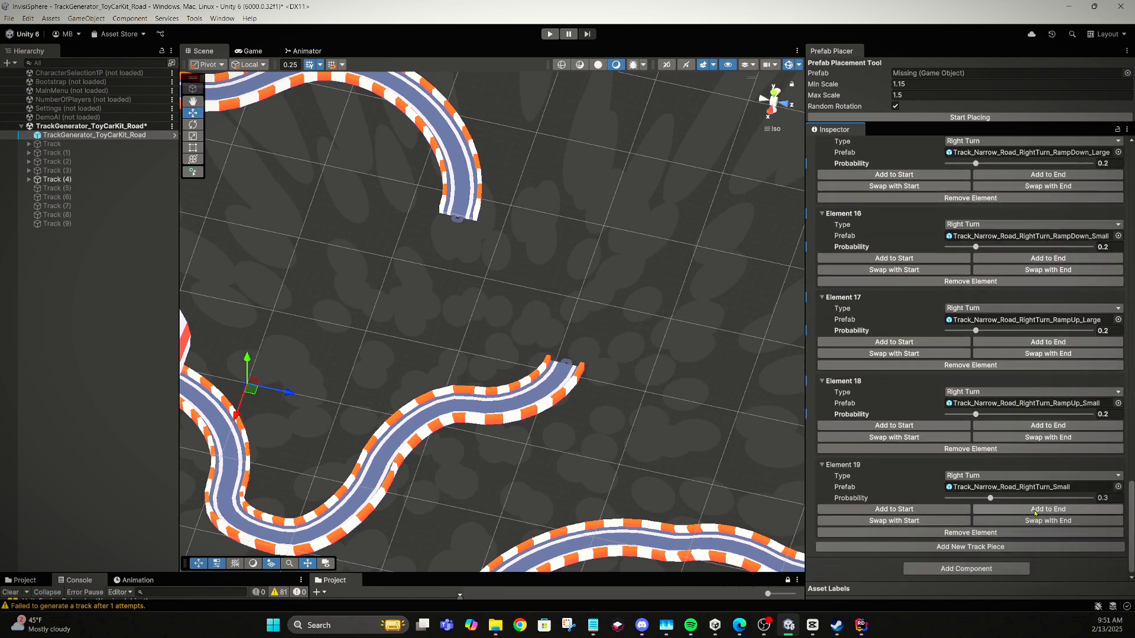
pyautogui.click(924, 511)
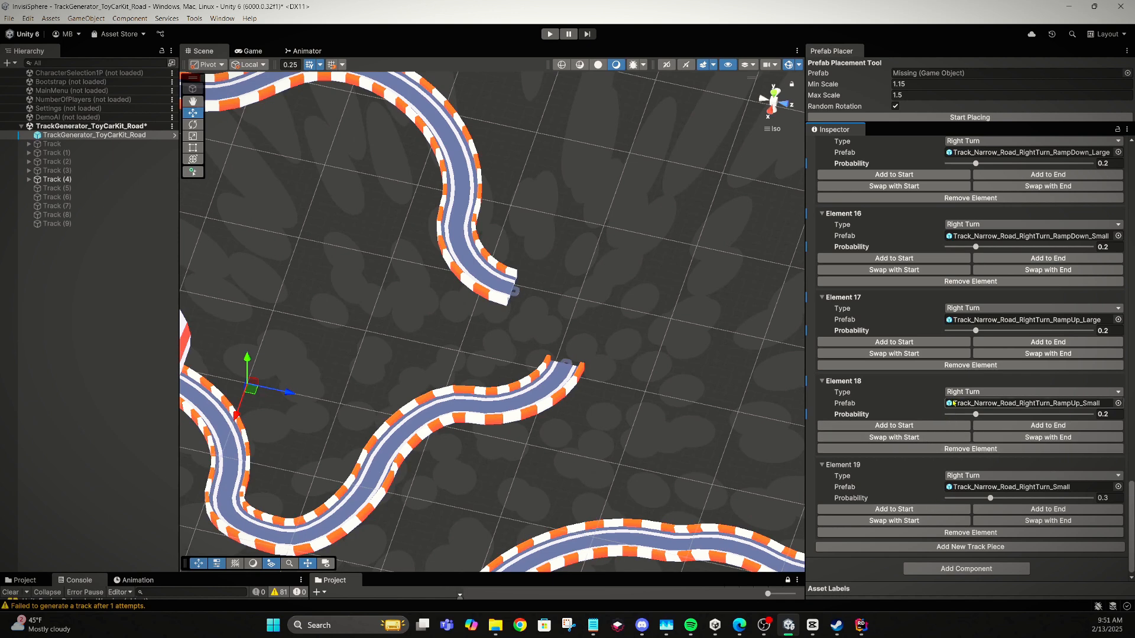
pyautogui.scroll(10, 946, 407)
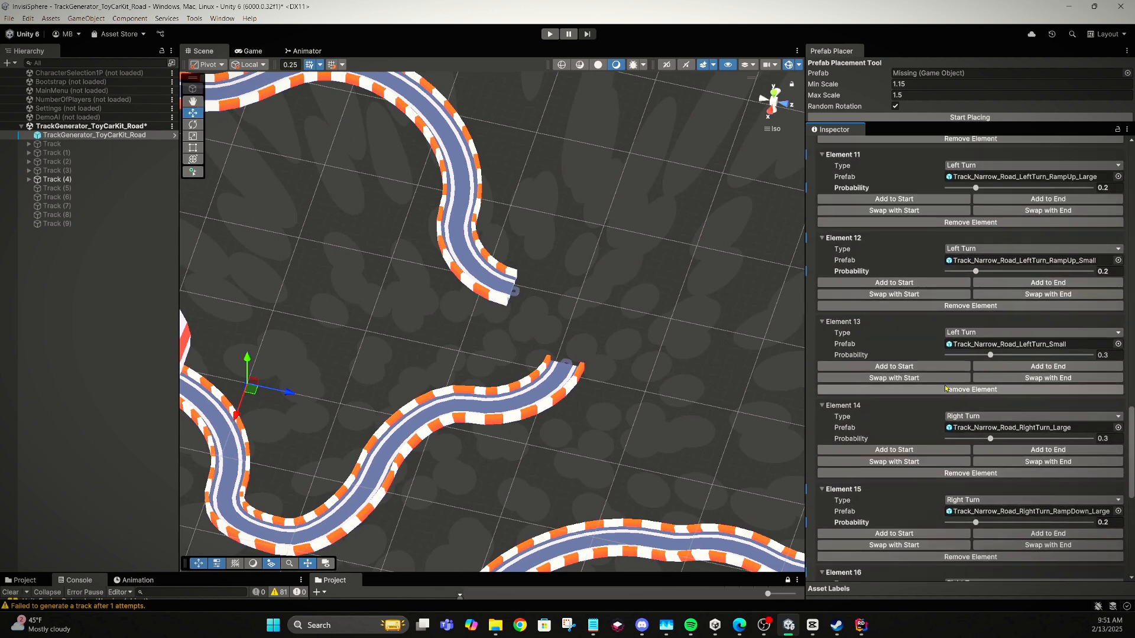
pyautogui.scroll(2, 955, 394)
pyautogui.click(982, 426)
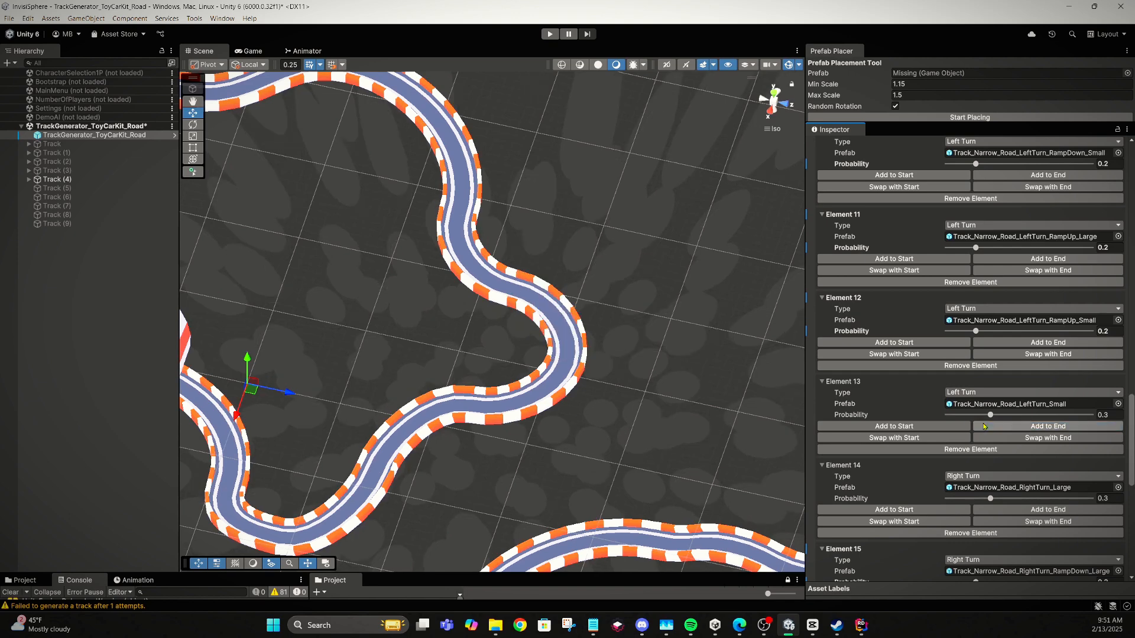
# - Inspect the whole Track (4) layout from several angles, checking the closing joint and where the road sections come close together
pyautogui.moveTo(590, 295); pyautogui.dragTo(508, 256, button='right')
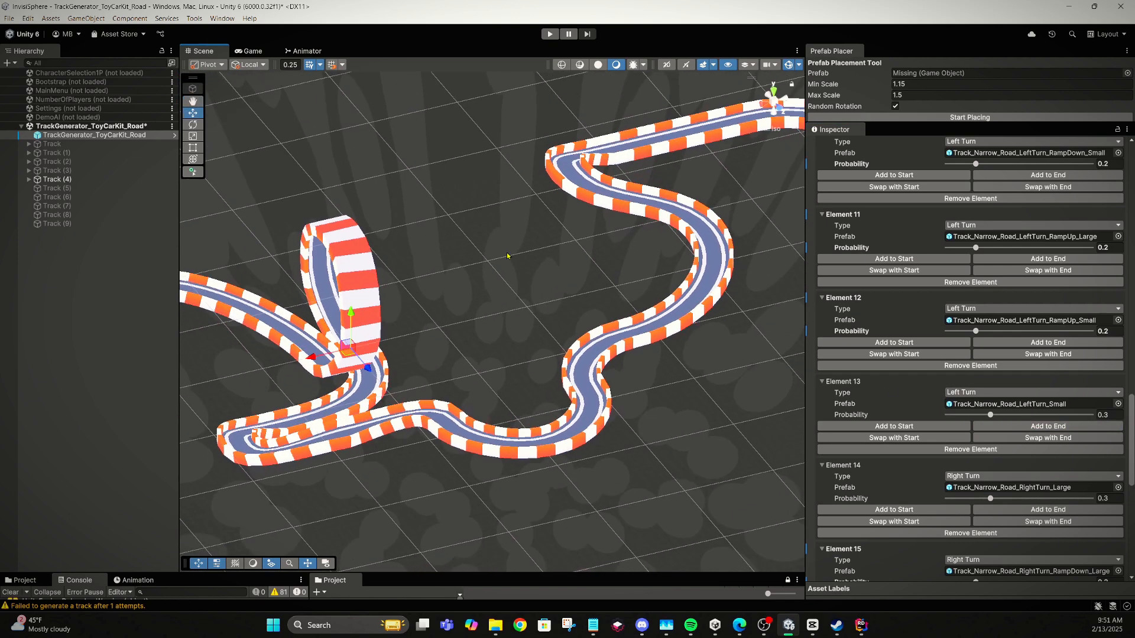
pyautogui.moveTo(563, 256); pyautogui.dragTo(415, 347, button='middle')
pyautogui.moveTo(415, 346); pyautogui.dragTo(51, 331, button='right')
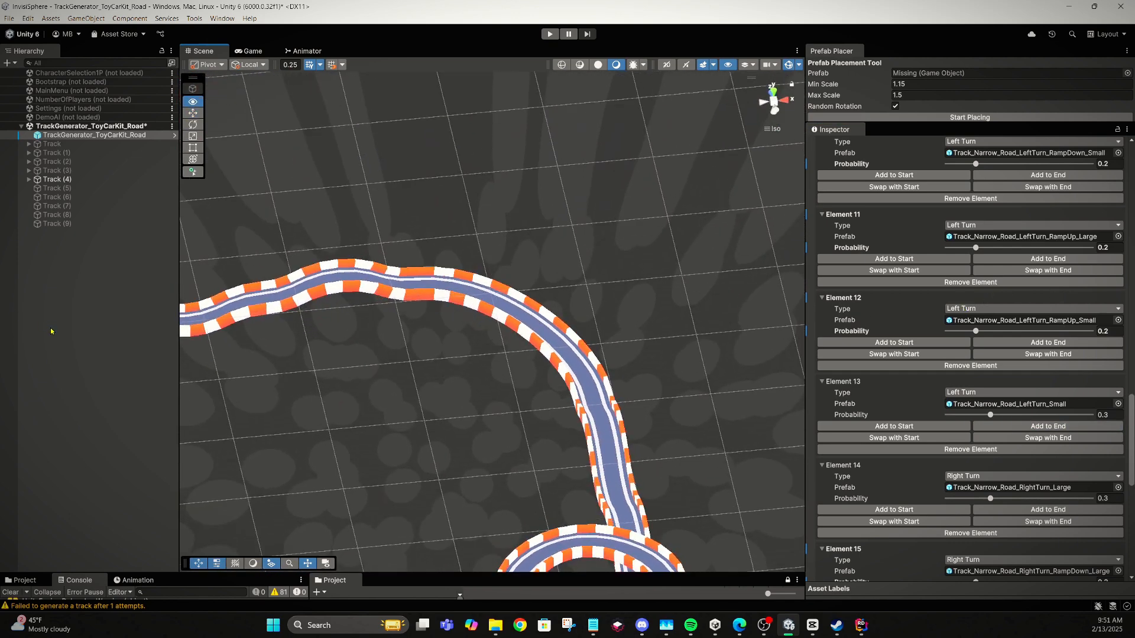
pyautogui.scroll(-8, 367, 367)
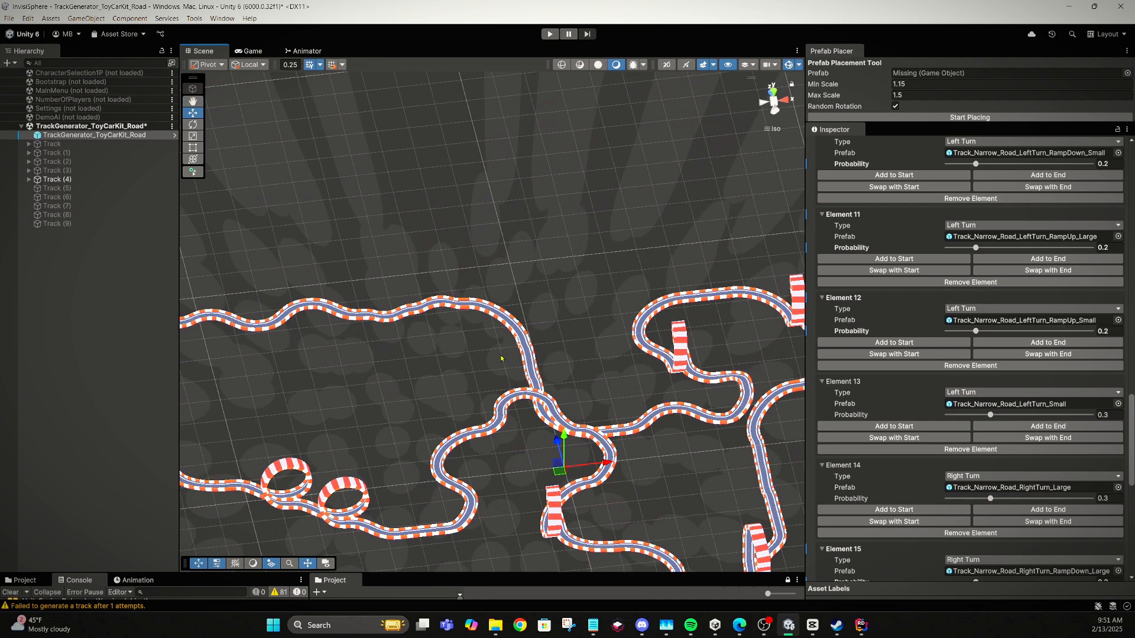
pyautogui.scroll(-4, 505, 351)
pyautogui.moveTo(510, 344)
pyautogui.mouseDown(button='right')
pyautogui.moveTo(474, 372)
pyautogui.moveTo(360, 327)
pyautogui.moveTo(391, 334)
pyautogui.mouseUp(button='right')
pyautogui.moveTo(395, 374); pyautogui.dragTo(396, 332, button='middle')
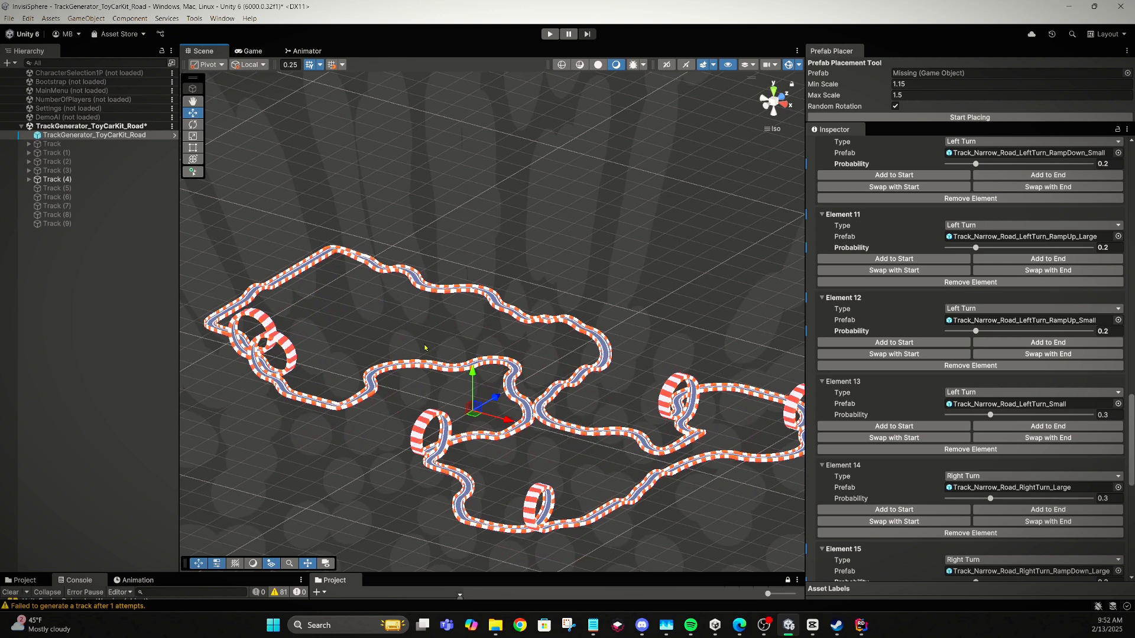
pyautogui.scroll(-1, 433, 340)
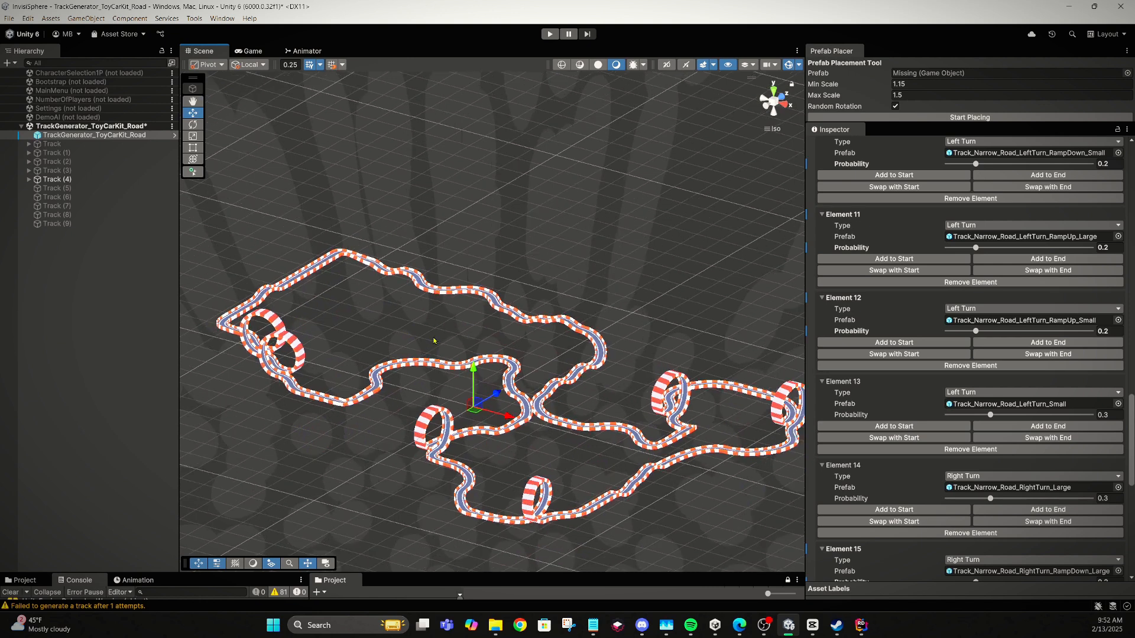
pyautogui.click(86, 179)
pyautogui.click(93, 136)
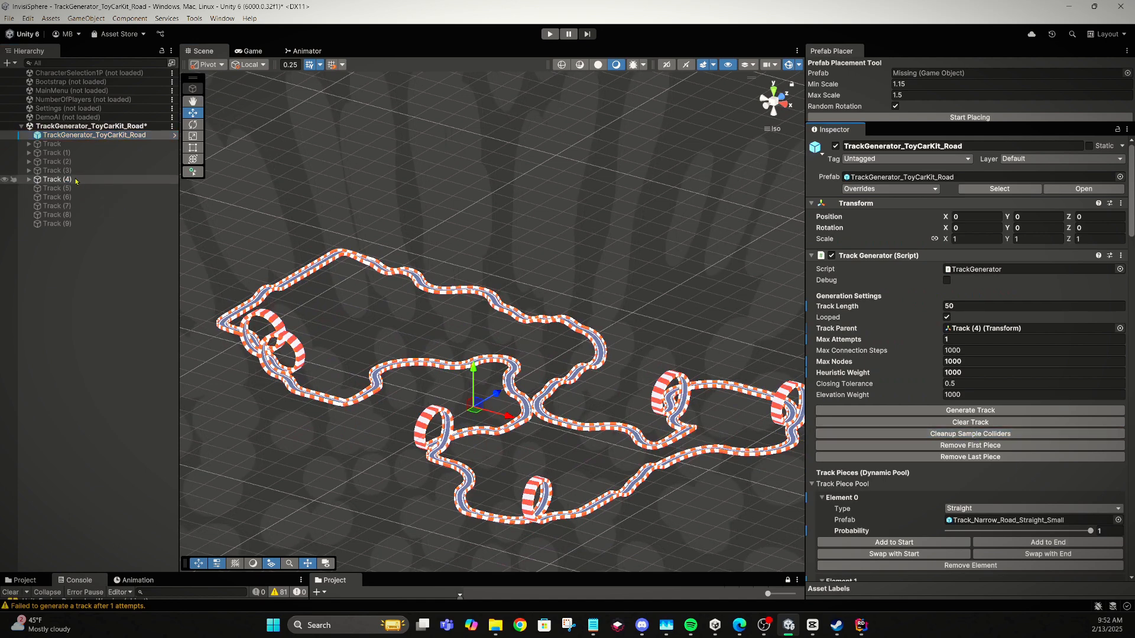
pyautogui.click(58, 179)
pyautogui.scroll(4, 362, 343)
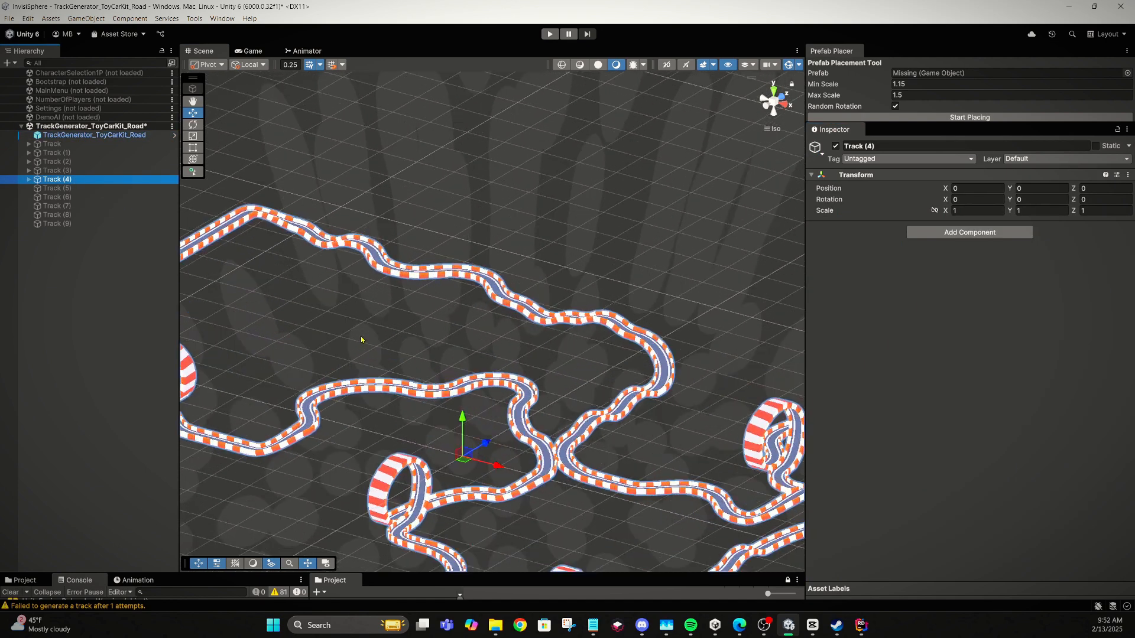
pyautogui.keyDown('alt'); pyautogui.moveTo(406, 325); pyautogui.dragTo(366, 366); pyautogui.keyUp('alt')
# - Load the DemoAI scene and frame its Player car to compare the car's size with Track (4)
pyautogui.rightClick(97, 117)
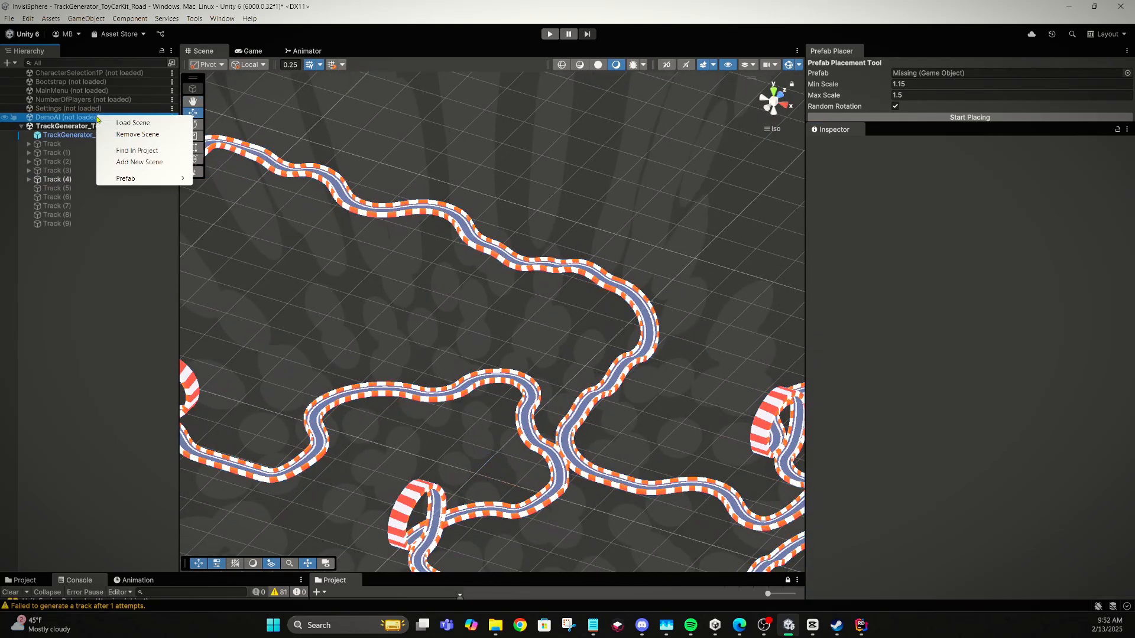
pyautogui.click(132, 123)
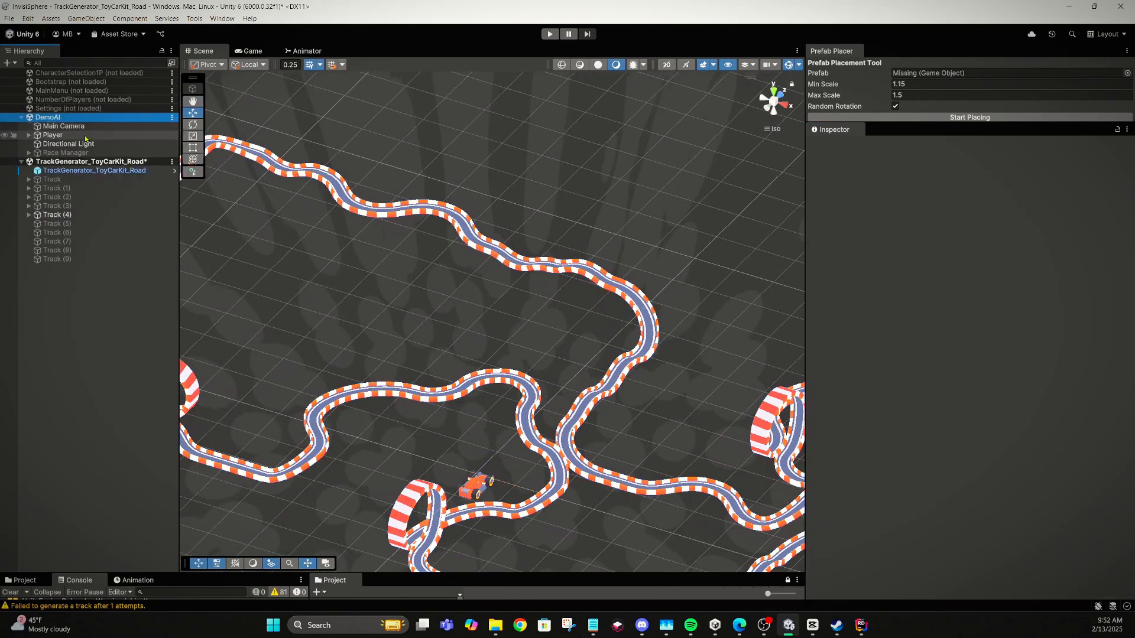
pyautogui.doubleClick(86, 137)
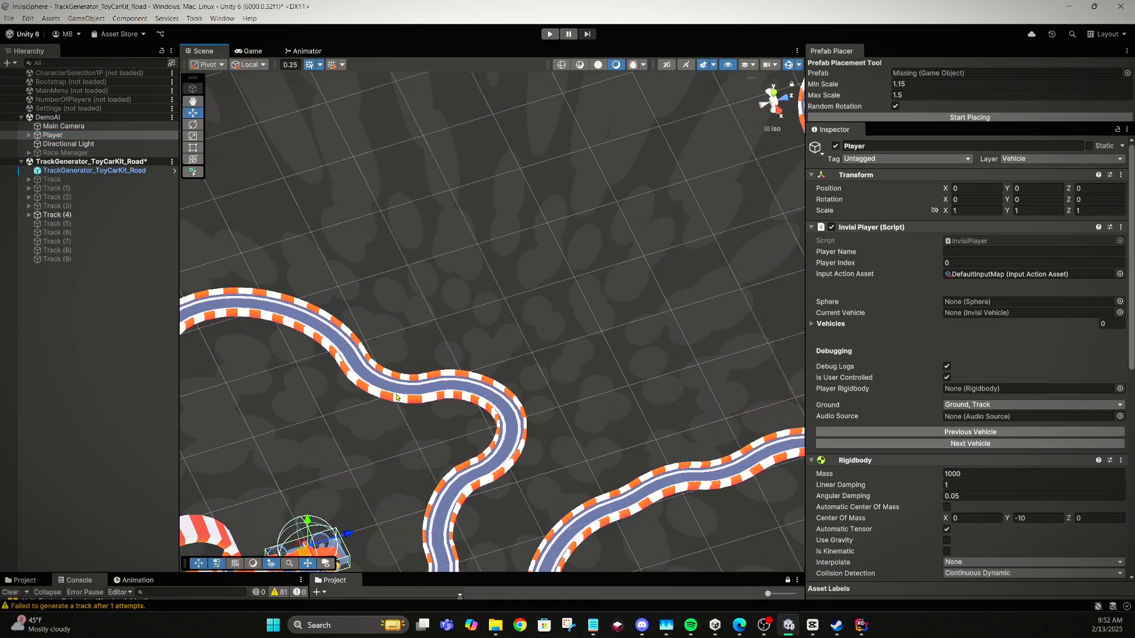
pyautogui.keyDown('alt'); pyautogui.moveTo(397, 398); pyautogui.dragTo(83, 354); pyautogui.keyUp('alt')
pyautogui.moveTo(366, 307); pyautogui.dragTo(484, 420, button='middle')
pyautogui.scroll(3, 484, 420)
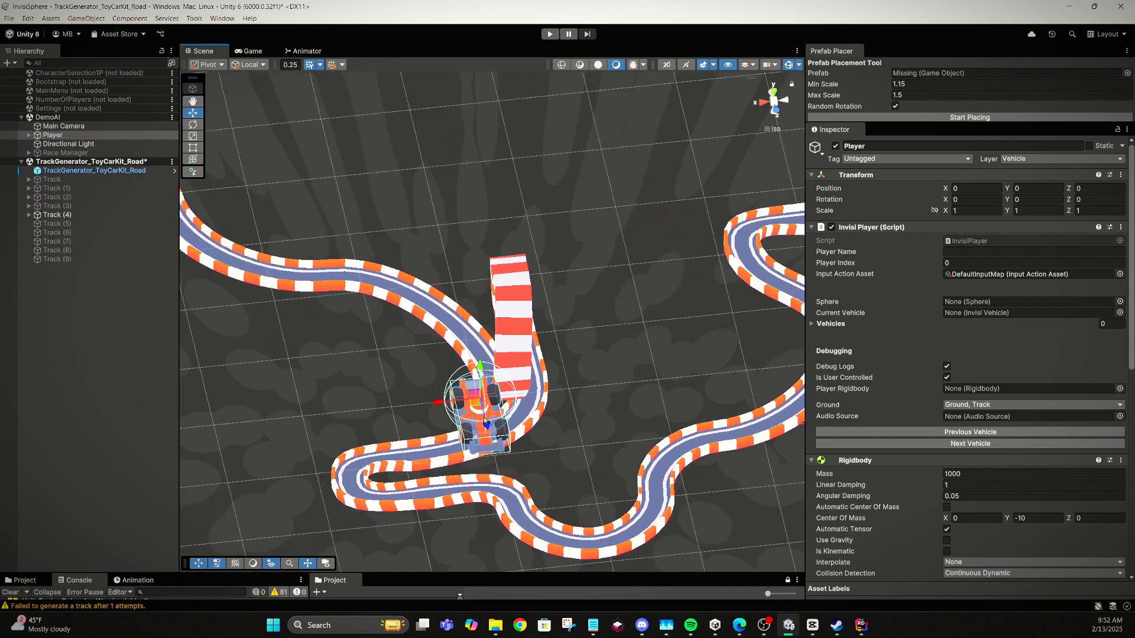
pyautogui.keyDown('alt'); pyautogui.moveTo(484, 421); pyautogui.dragTo(474, 396); pyautogui.keyUp('alt')
pyautogui.scroll(-5, 475, 400)
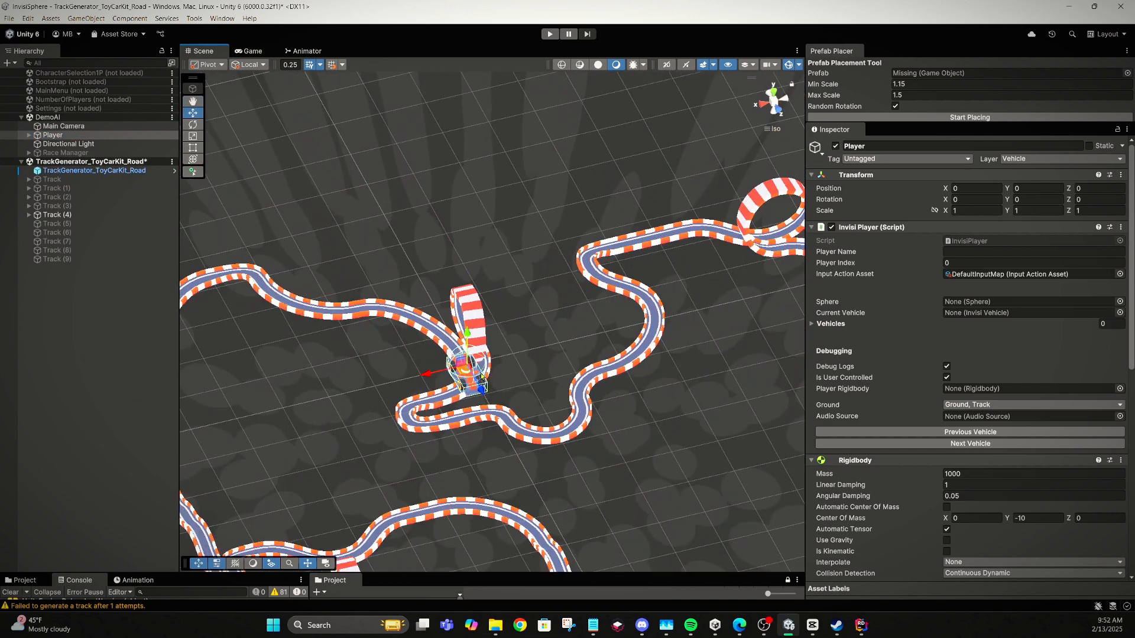
pyautogui.scroll(-5, 487, 372)
pyautogui.scroll(-3, 501, 350)
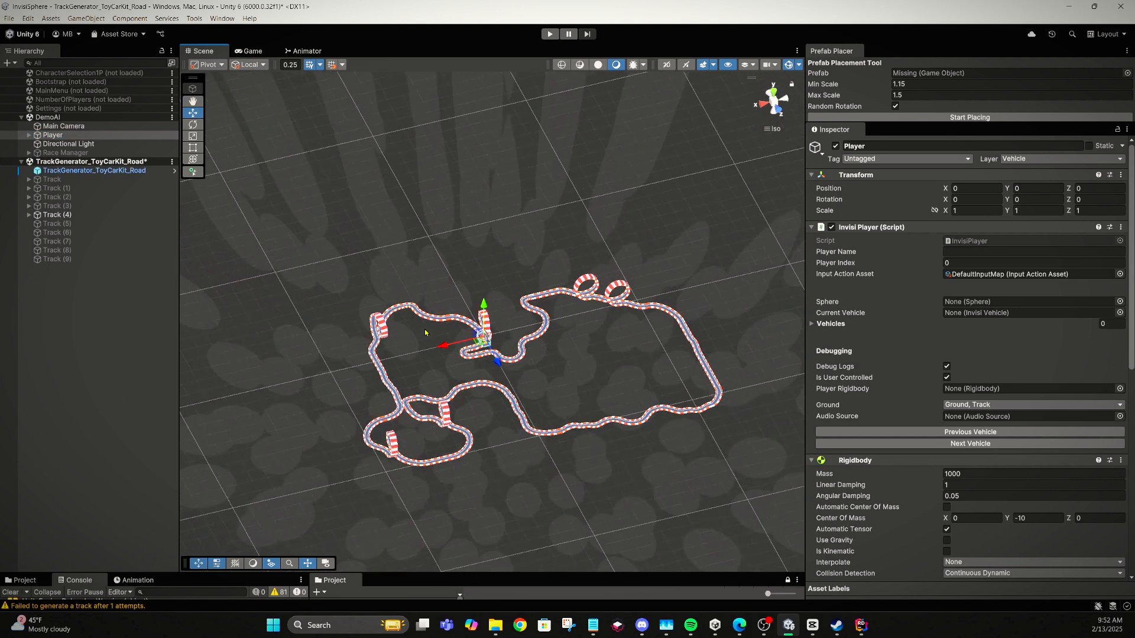
# - Enable constrained proportions on Track (4), set its scale to 40, and check the road width around the car
pyautogui.click(108, 216)
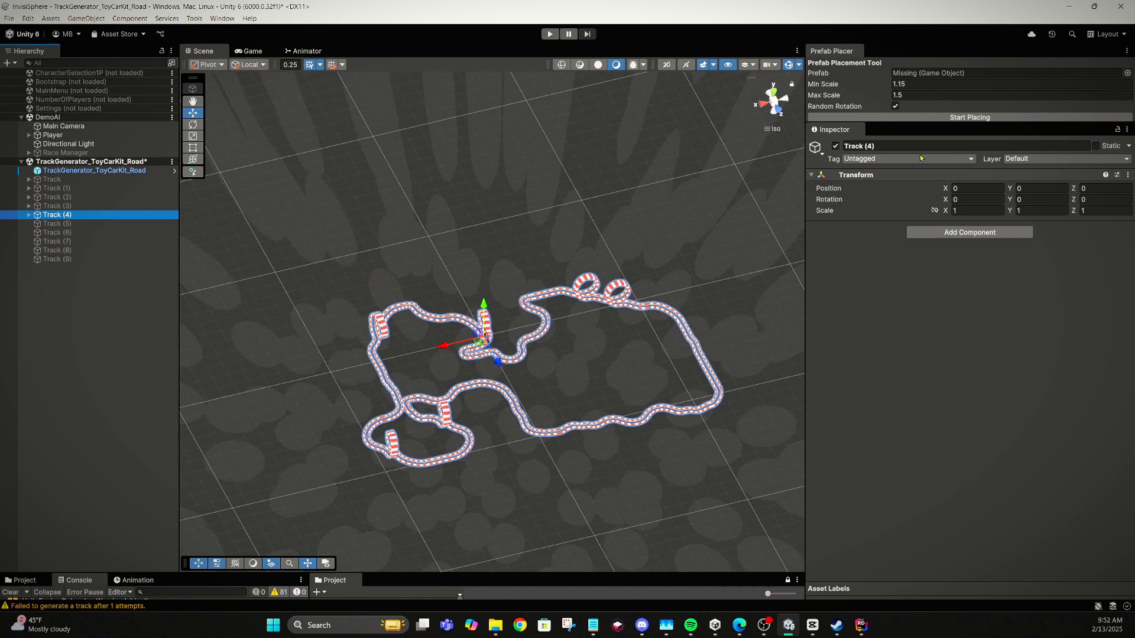
pyautogui.click(932, 212)
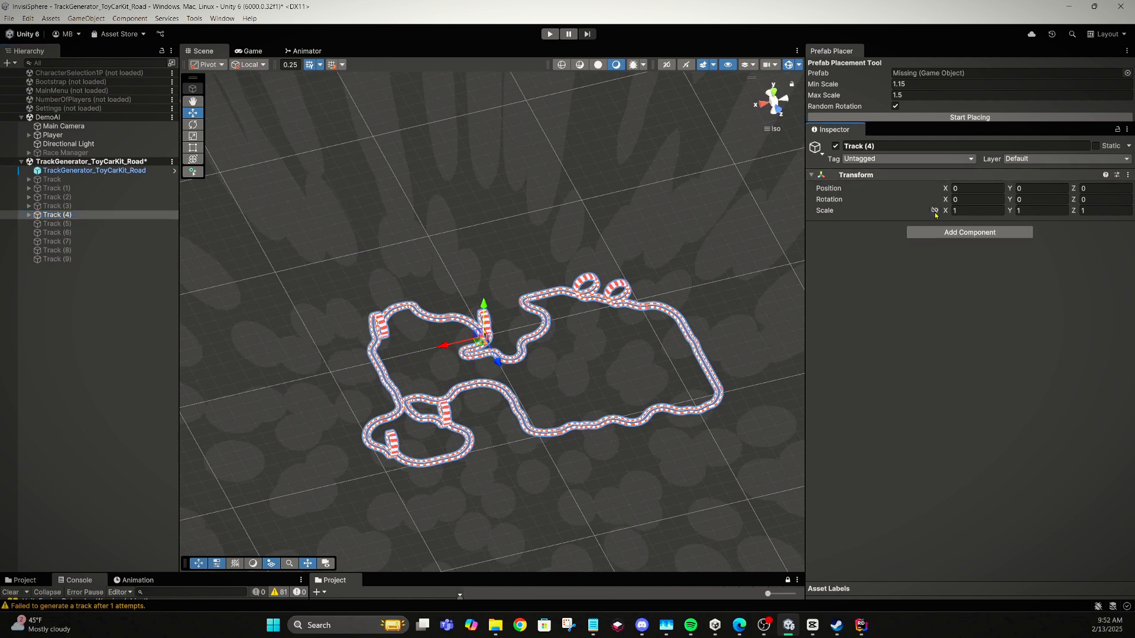
pyautogui.click(966, 210)
pyautogui.write('40')
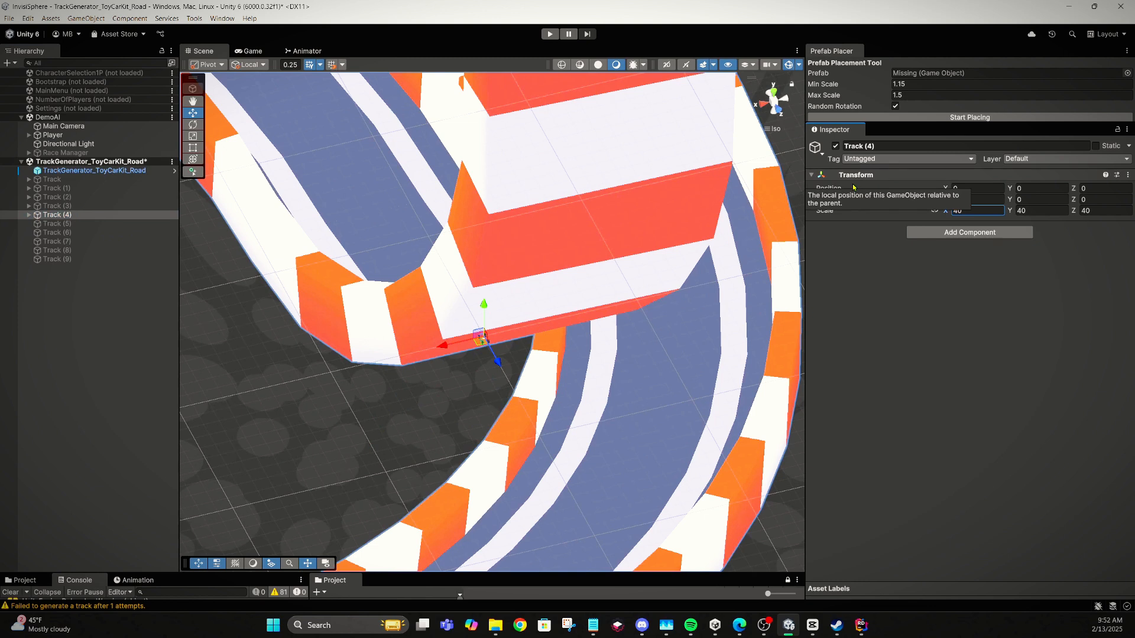
pyautogui.moveTo(372, 272); pyautogui.dragTo(412, 300, button='middle')
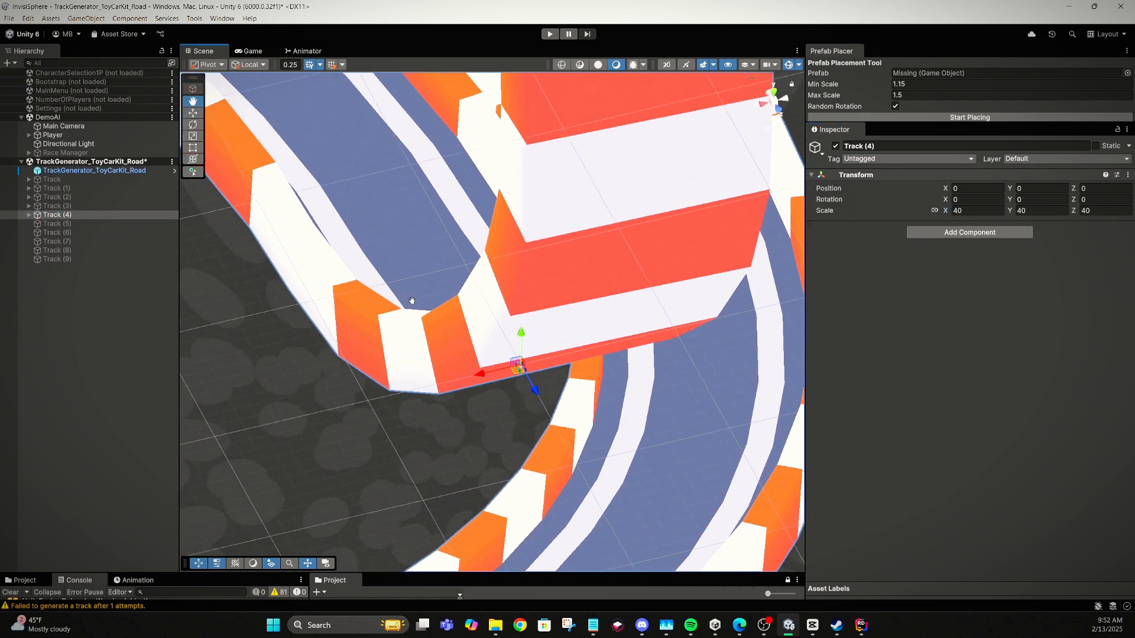
pyautogui.moveTo(412, 301); pyautogui.dragTo(517, 328, button='right')
pyautogui.moveTo(517, 328); pyautogui.dragTo(444, 276, button='middle')
pyautogui.moveTo(444, 277); pyautogui.dragTo(446, 290, button='right')
# - Try to shift Track (4) about 25.6 units along Z in the top view to place the road under the car
pyautogui.click(773, 93)
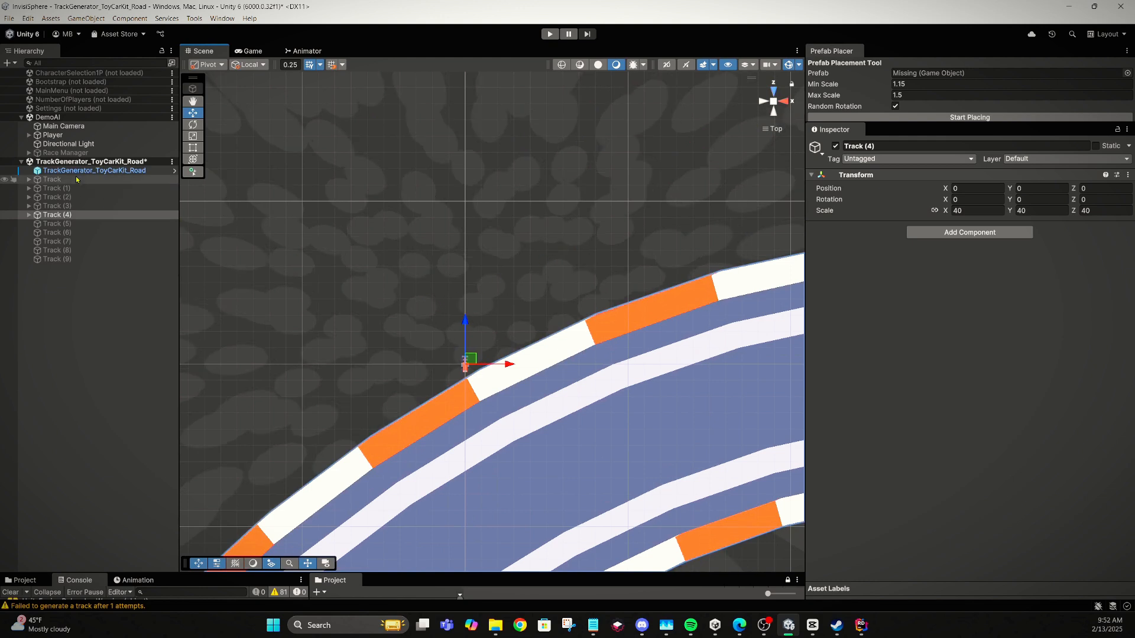
pyautogui.click(58, 215)
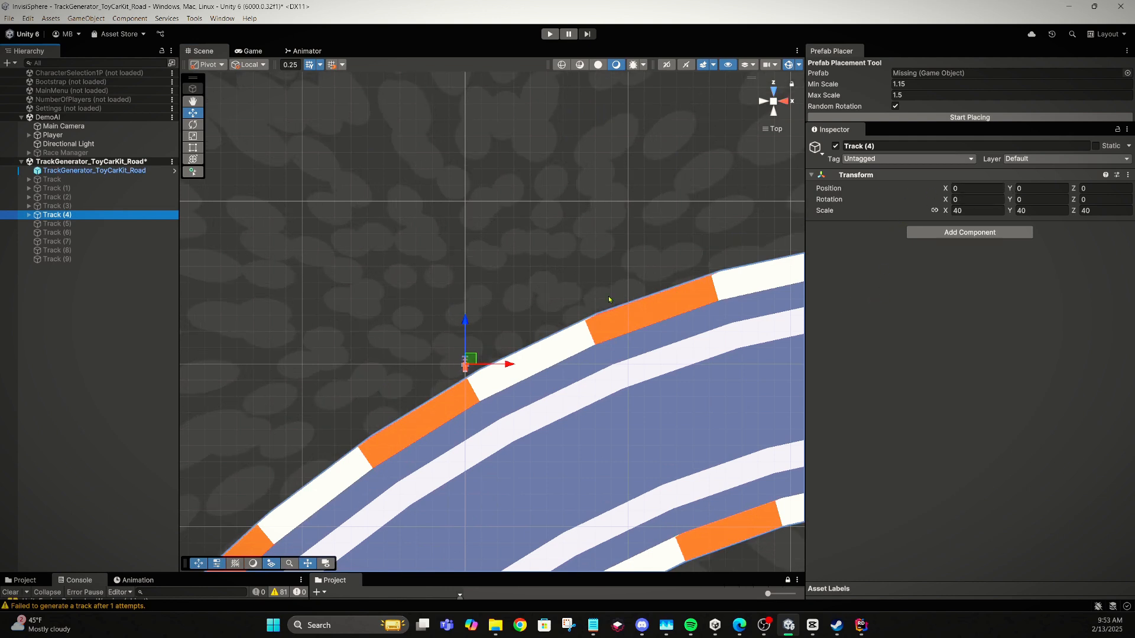
pyautogui.moveTo(465, 327); pyautogui.dragTo(460, 208)
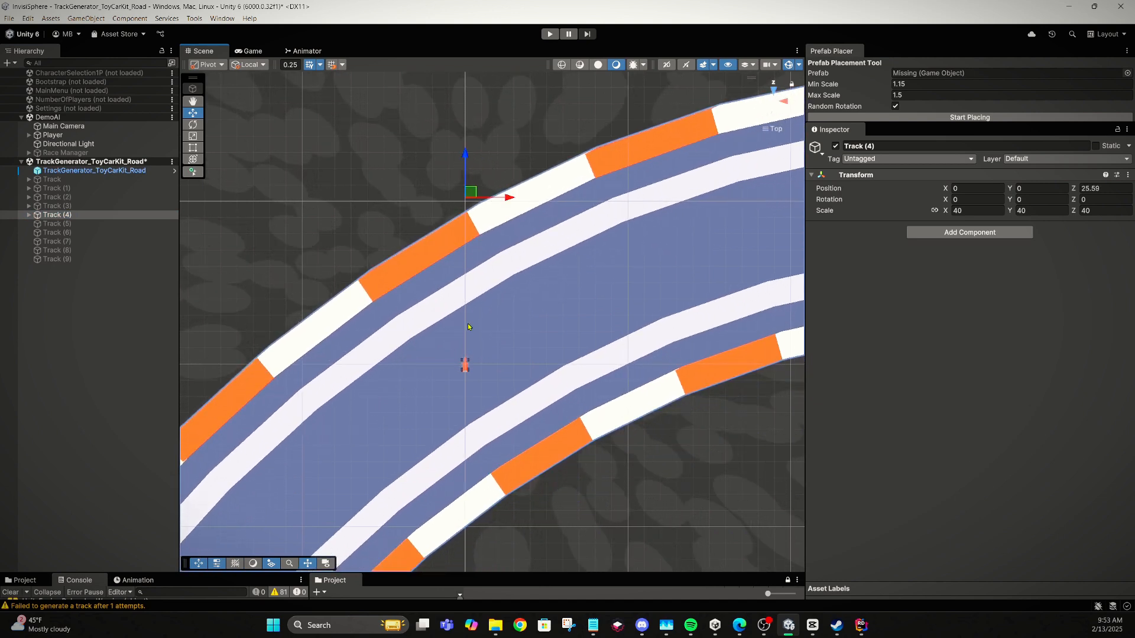
pyautogui.hotkey('ctrl', 'z')
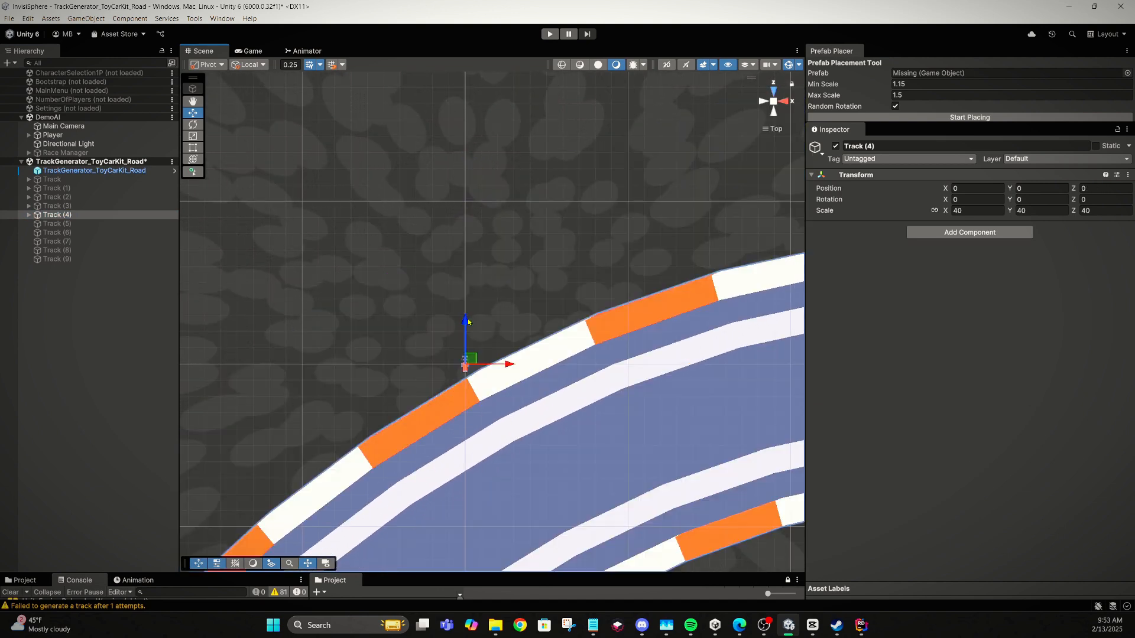
# - Set the uniform scale of Track (4) to 30 and move it to about Z 18.58 so the road lies under the car
pyautogui.click(966, 211)
pyautogui.write('30')
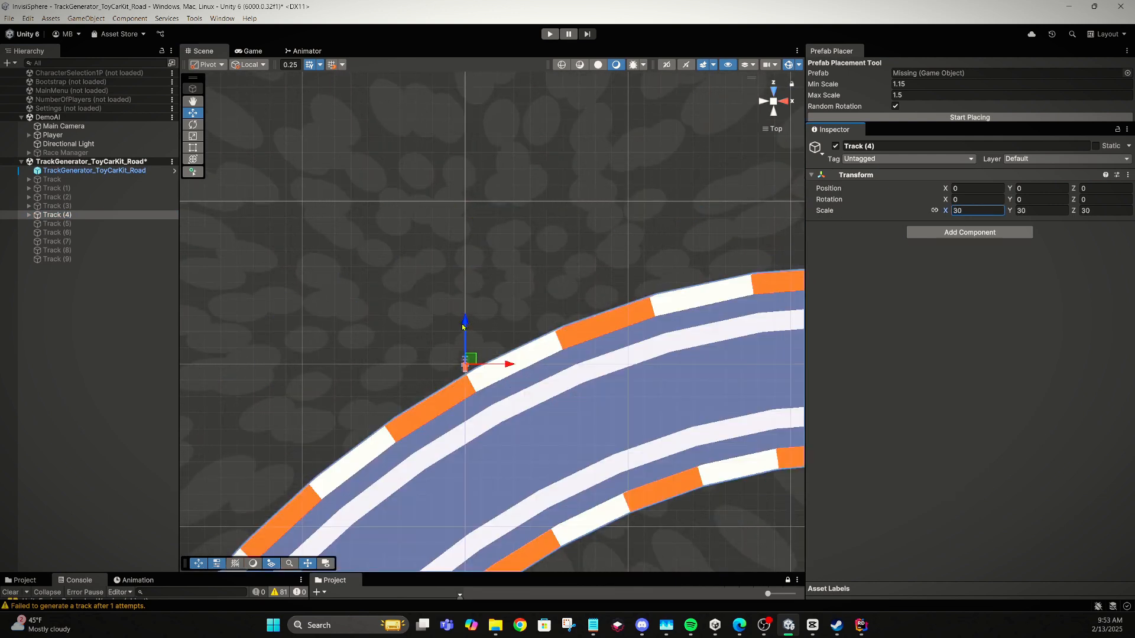
pyautogui.moveTo(470, 326); pyautogui.dragTo(477, 205)
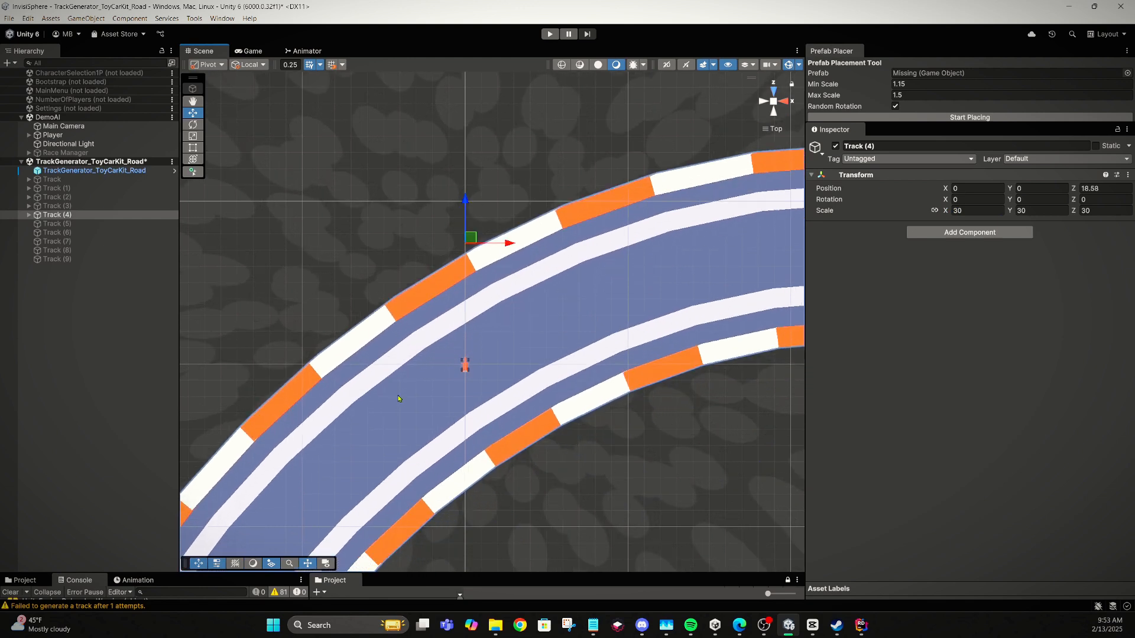
# - Raise Track (4) to a Y position of 63.5 so the road surface meets the car's height
pyautogui.keyDown('alt'); pyautogui.moveTo(379, 405); pyautogui.dragTo(638, 182); pyautogui.keyUp('alt')
pyautogui.rightClick(638, 182)
pyautogui.click(773, 111)
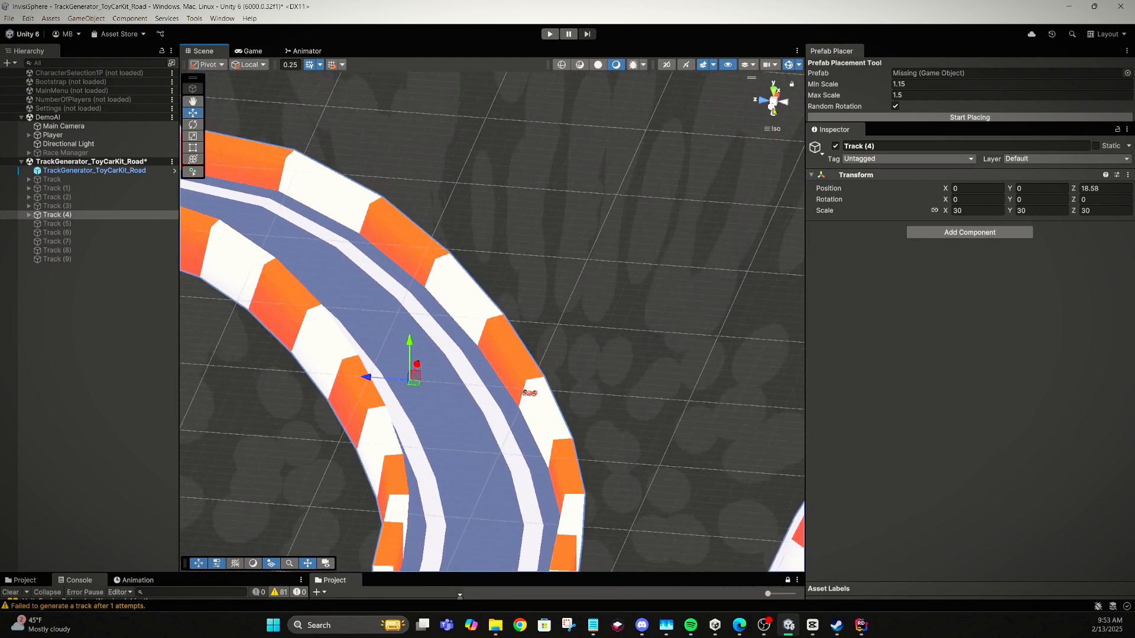
pyautogui.click(771, 108)
pyautogui.moveTo(631, 304); pyautogui.dragTo(614, 142, button='middle')
pyautogui.scroll(-2, 602, 172)
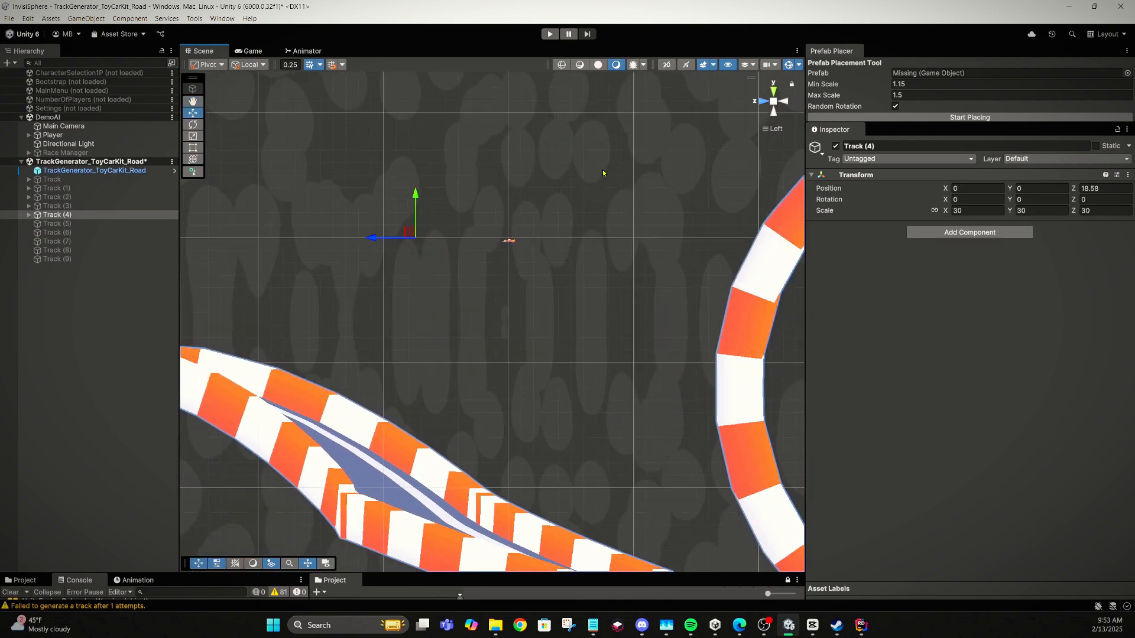
pyautogui.moveTo(419, 213); pyautogui.dragTo(422, 50)
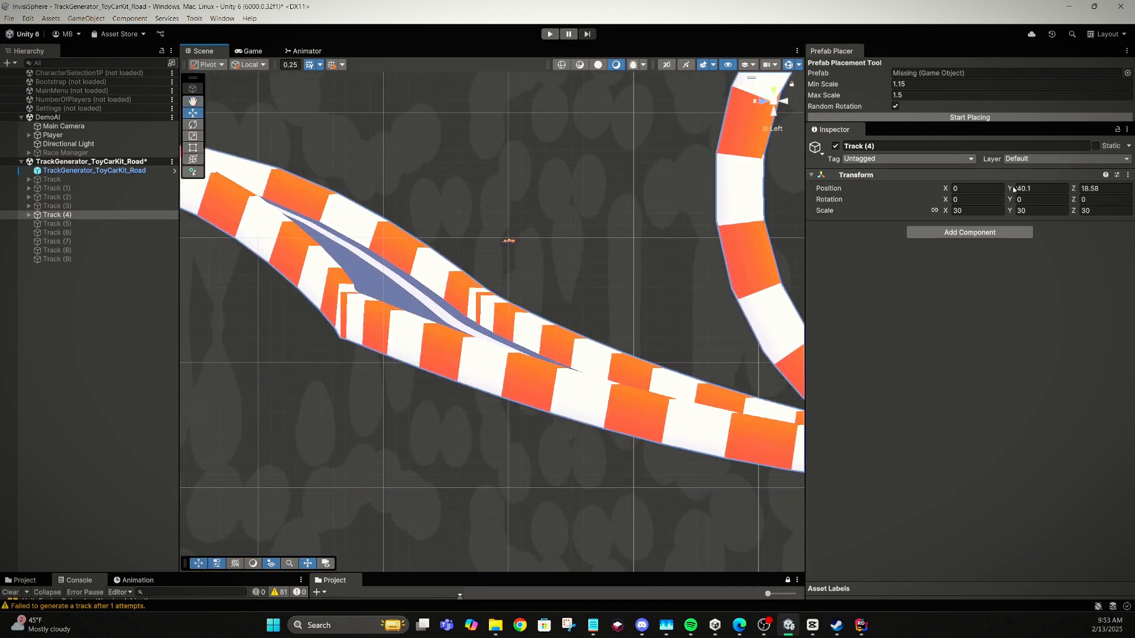
pyautogui.moveTo(1013, 189); pyautogui.dragTo(246, 182)
pyautogui.moveTo(375, 188); pyautogui.dragTo(401, 269, button='right')
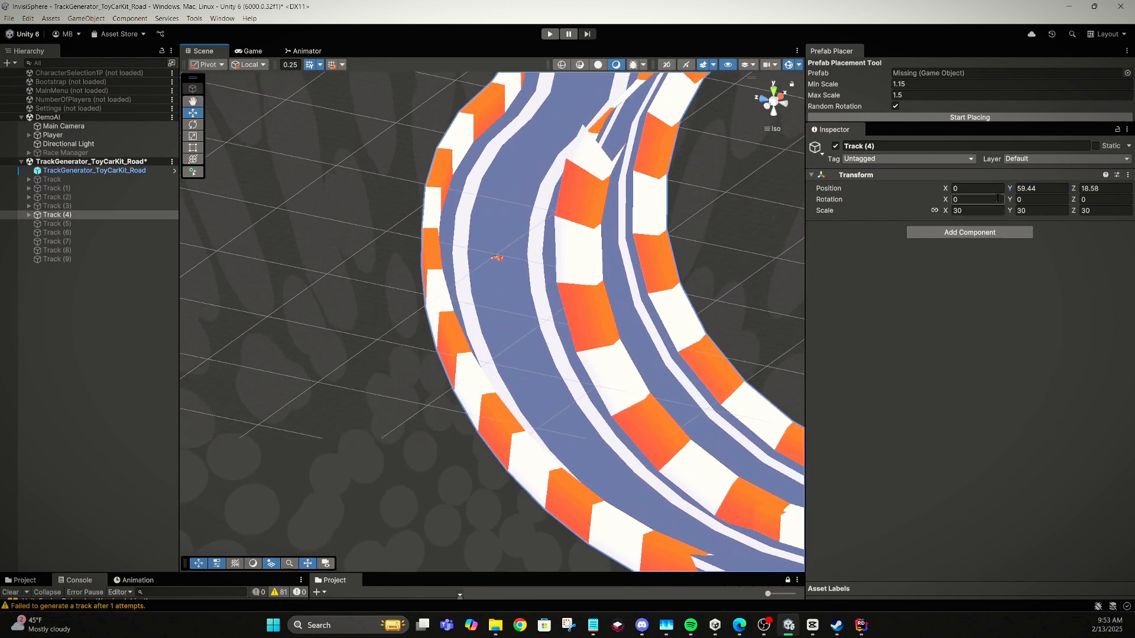
pyautogui.click(1028, 189)
pyautogui.write('64.9')
pyautogui.moveTo(1027, 189); pyautogui.dragTo(1024, 190)
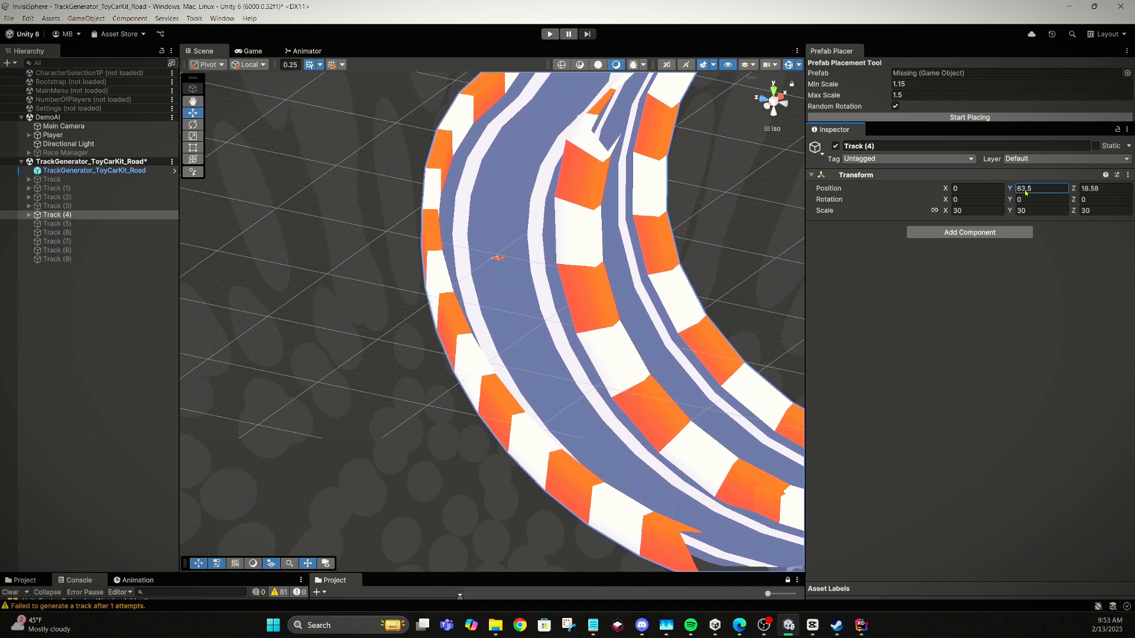
pyautogui.moveTo(585, 236); pyautogui.dragTo(600, 247, button='right')
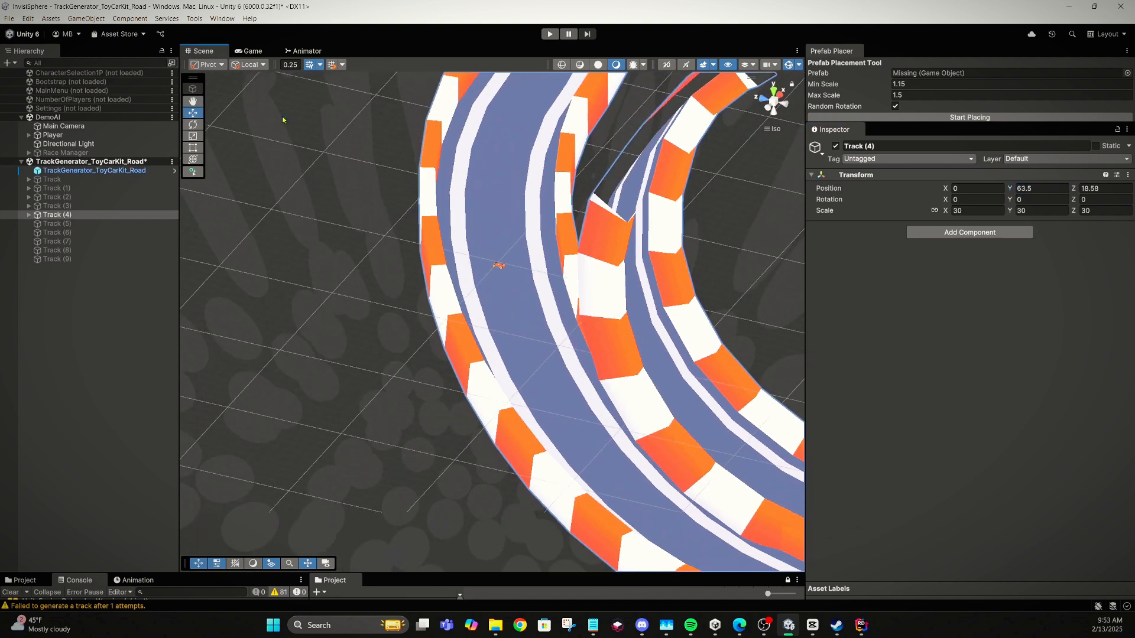
# - Enter play mode to test-drive the Player car on Track (4)
pyautogui.click(547, 35)
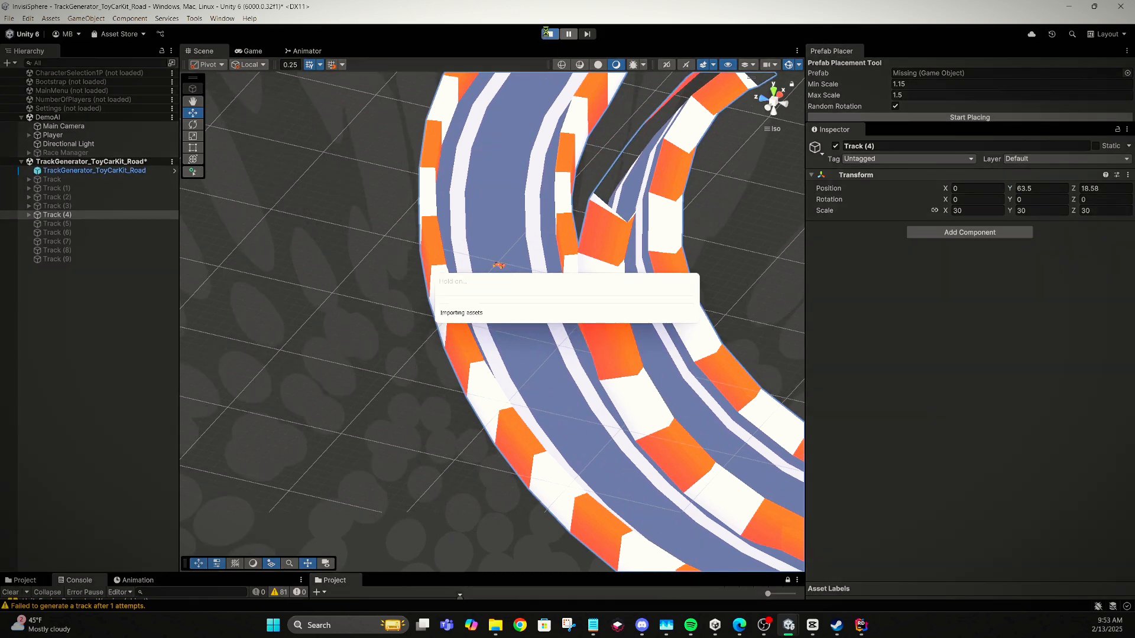